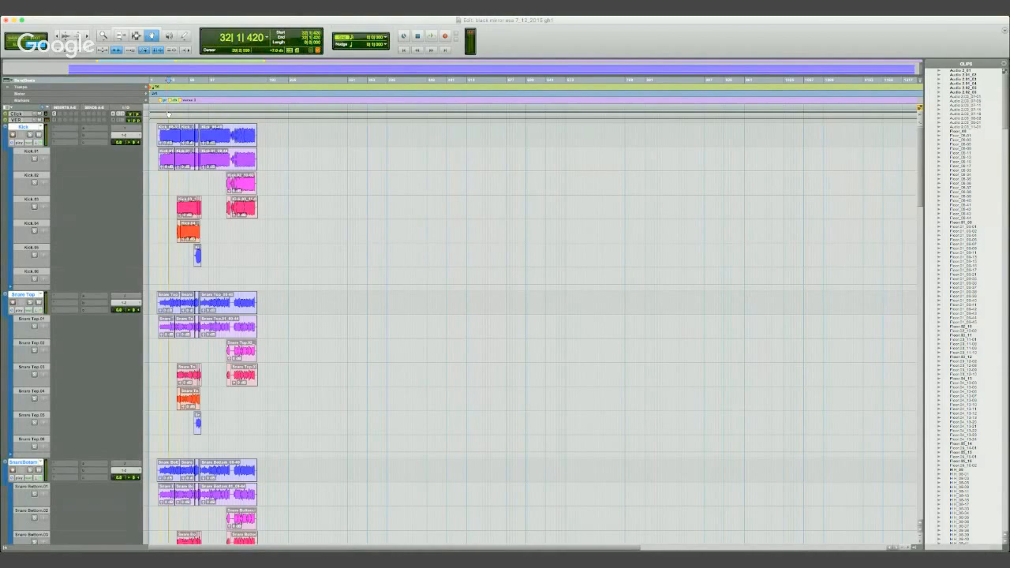
# - Examine the comped drum tracks and their alternate playlist lanes, from Kick through to the track below the drums
pyautogui.press('t')
pyautogui.press('t')
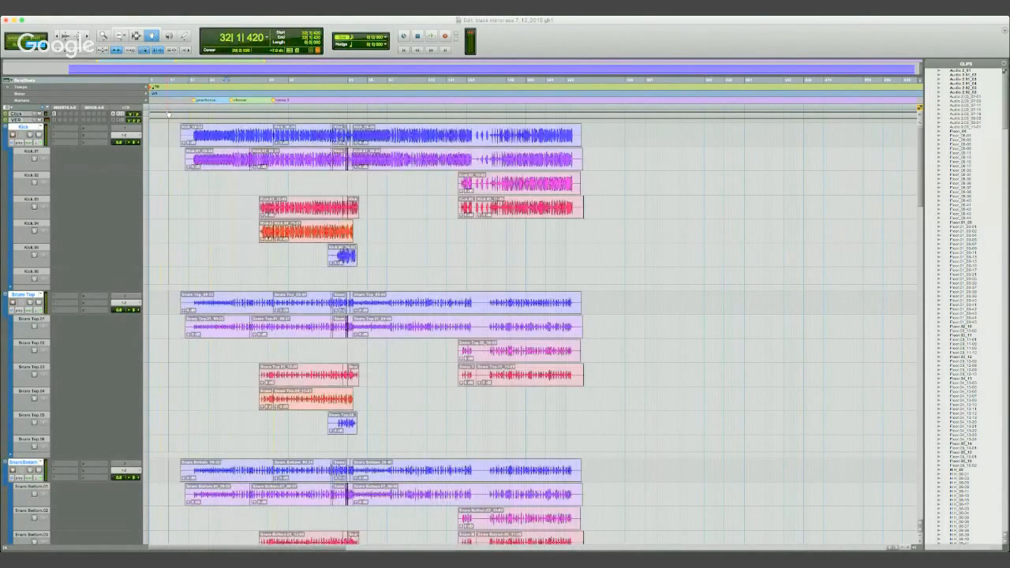
pyautogui.press('t')
pyautogui.press('t')
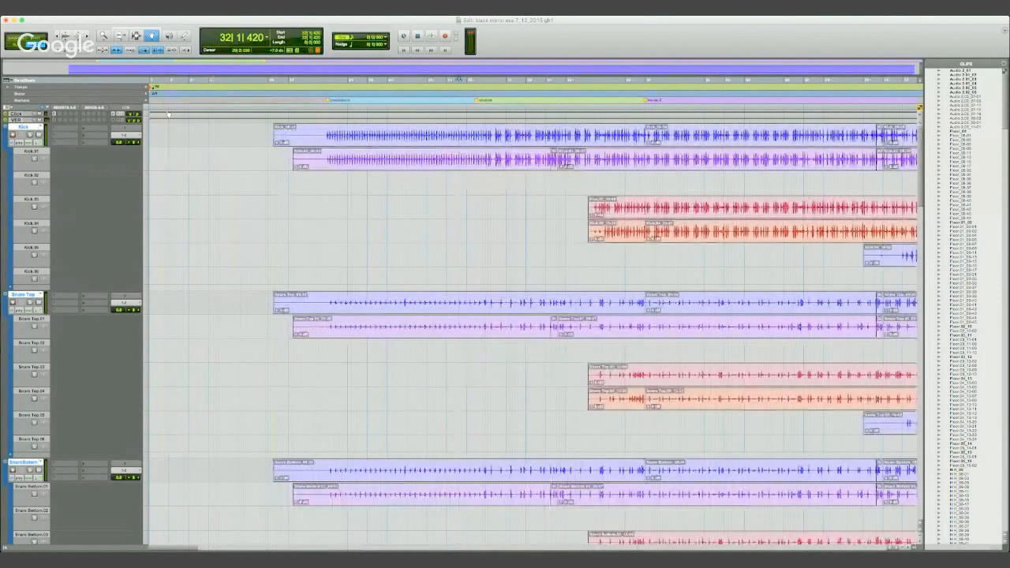
pyautogui.click(319, 82)
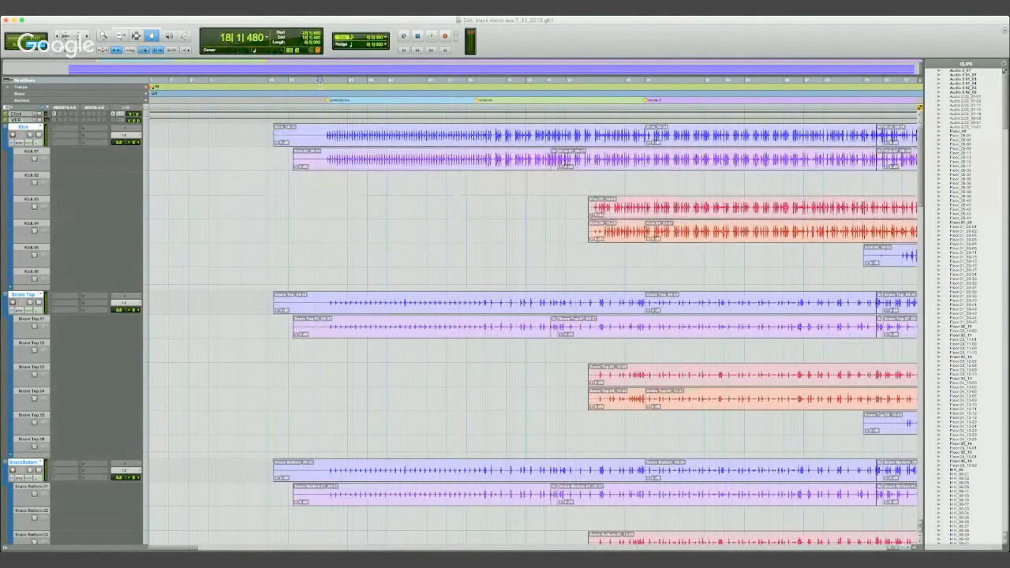
pyautogui.scroll(-3, 512, 230)
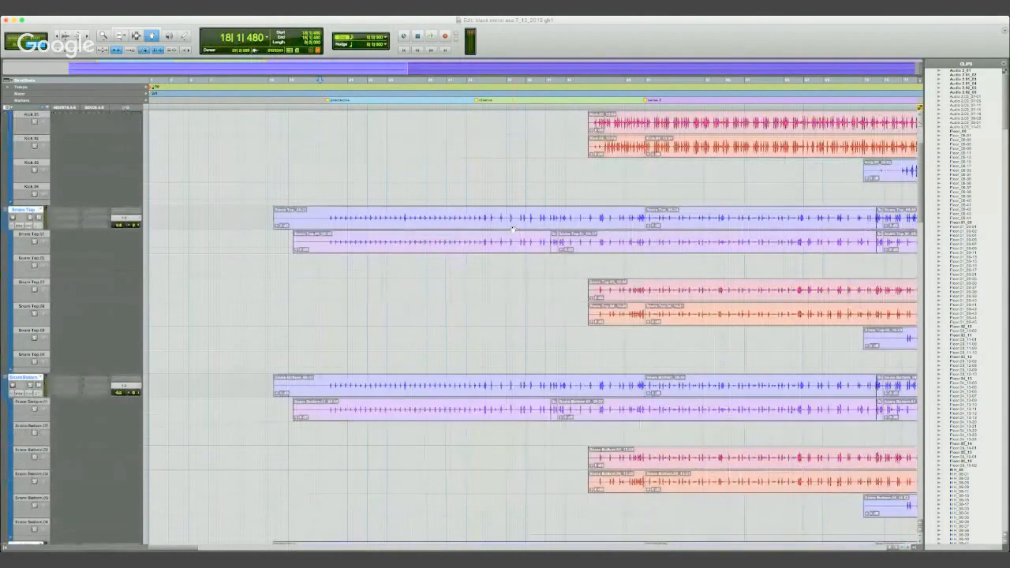
pyautogui.scroll(-10, 512, 230)
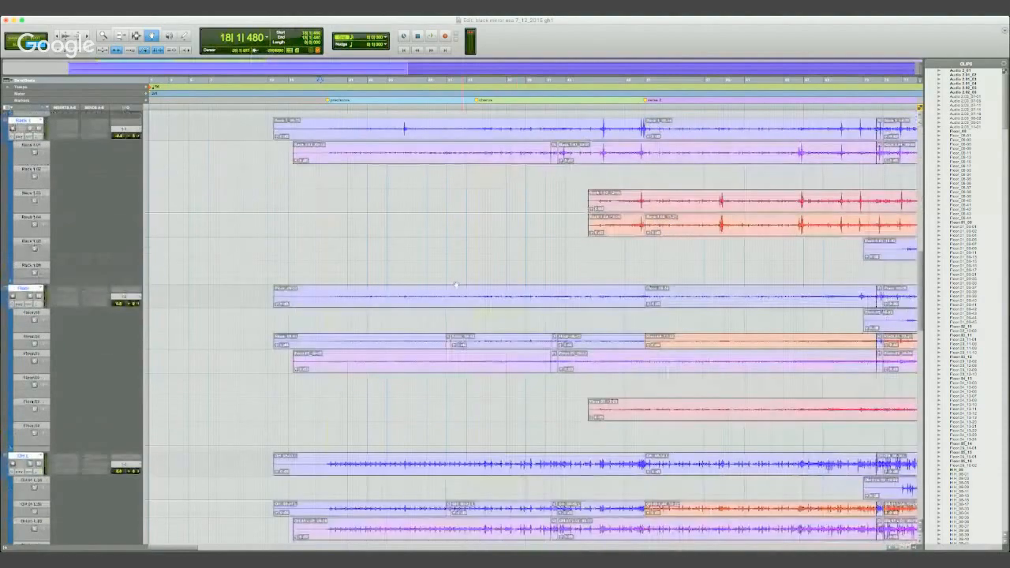
pyautogui.scroll(-10, 456, 283)
pyautogui.scroll(-8, 450, 272)
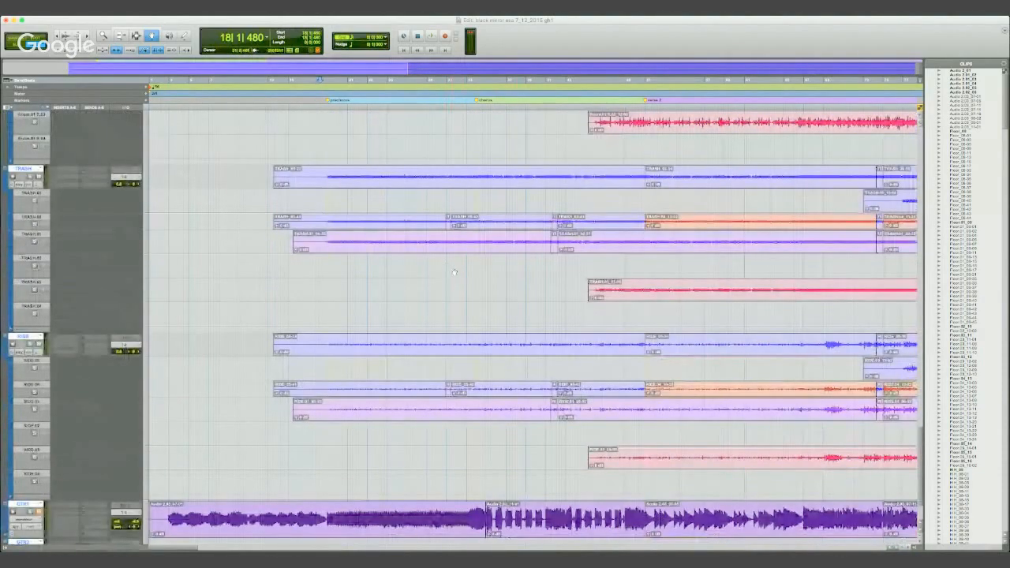
pyautogui.scroll(-3, 454, 272)
pyautogui.scroll(8, 466, 273)
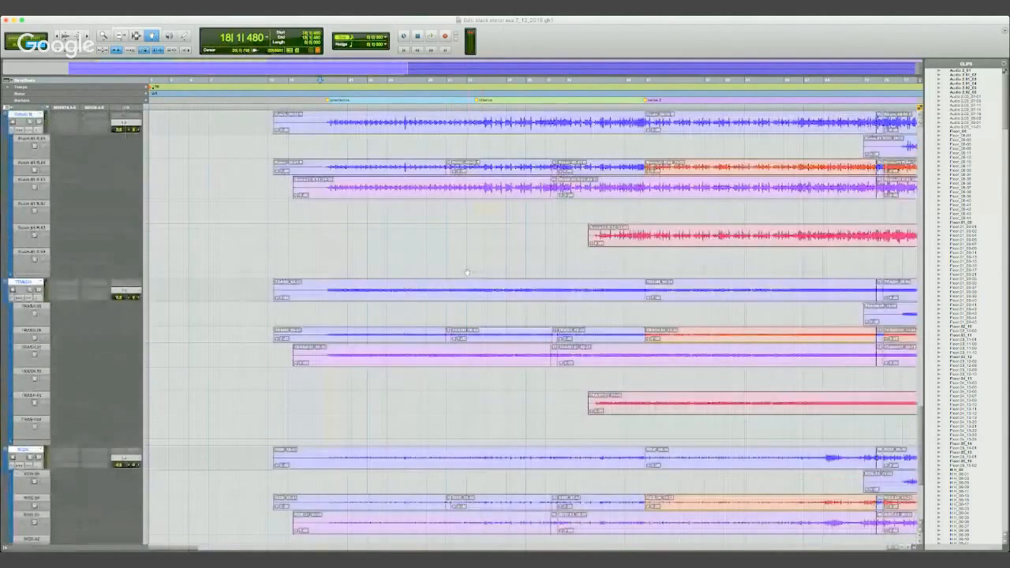
pyautogui.scroll(6, 466, 273)
pyautogui.scroll(8, 469, 269)
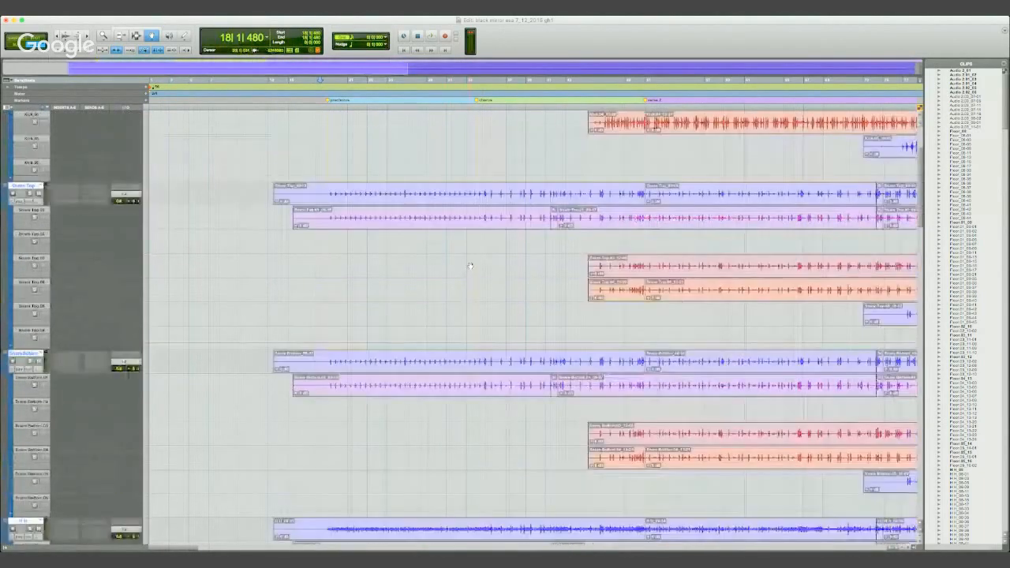
pyautogui.scroll(4, 469, 266)
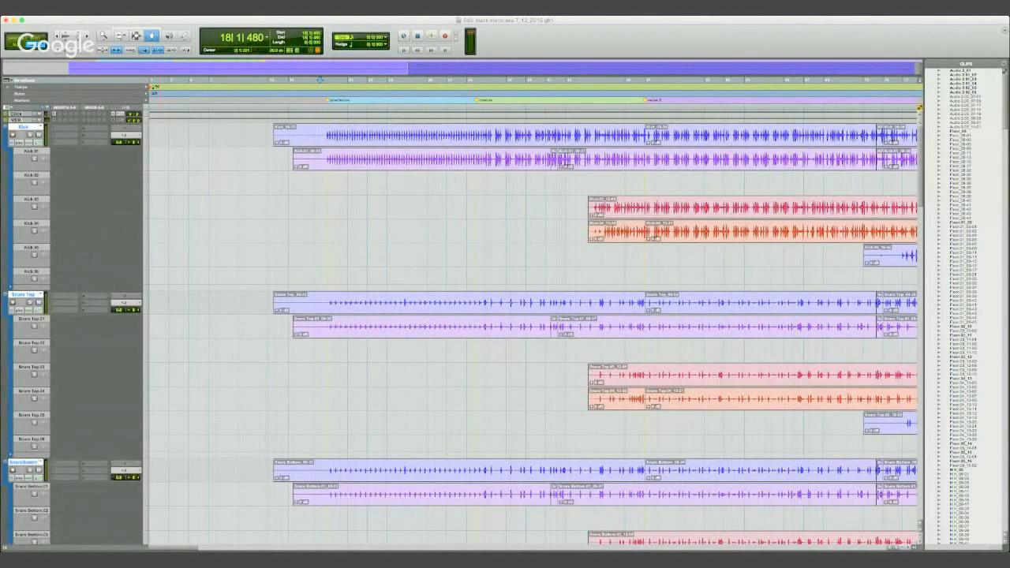
# - Show the drum tracks as enlarged waveforms without playlist lanes and turn off their Rhythmic Elastic Audio
pyautogui.click(68, 169)
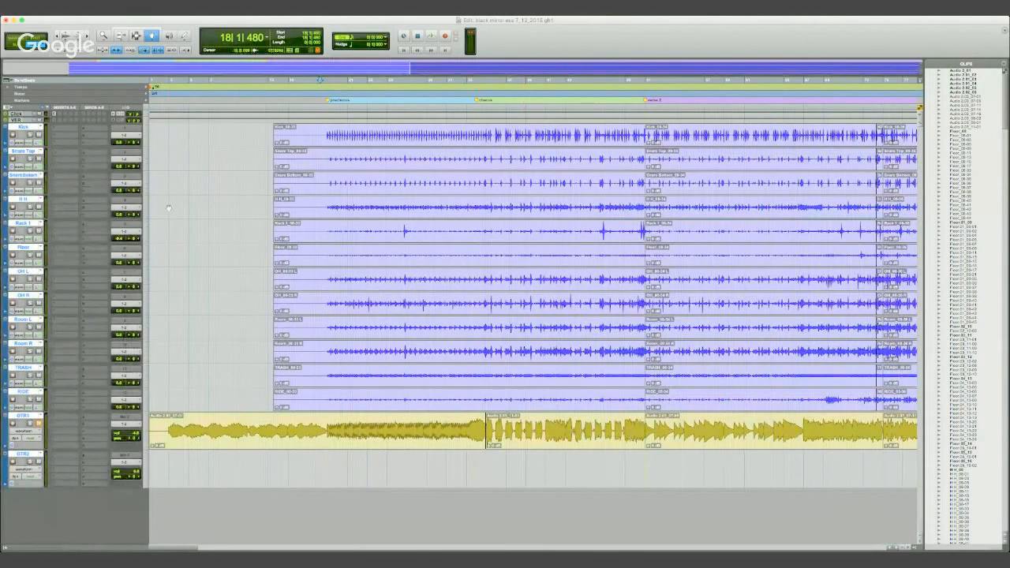
pyautogui.click(919, 544)
pyautogui.click(918, 544)
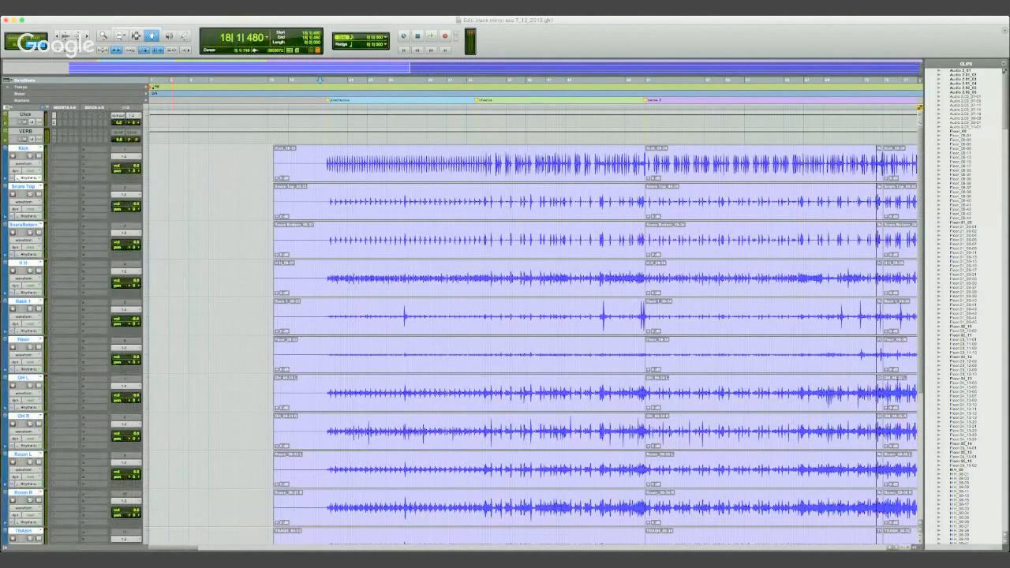
pyautogui.click(43, 161)
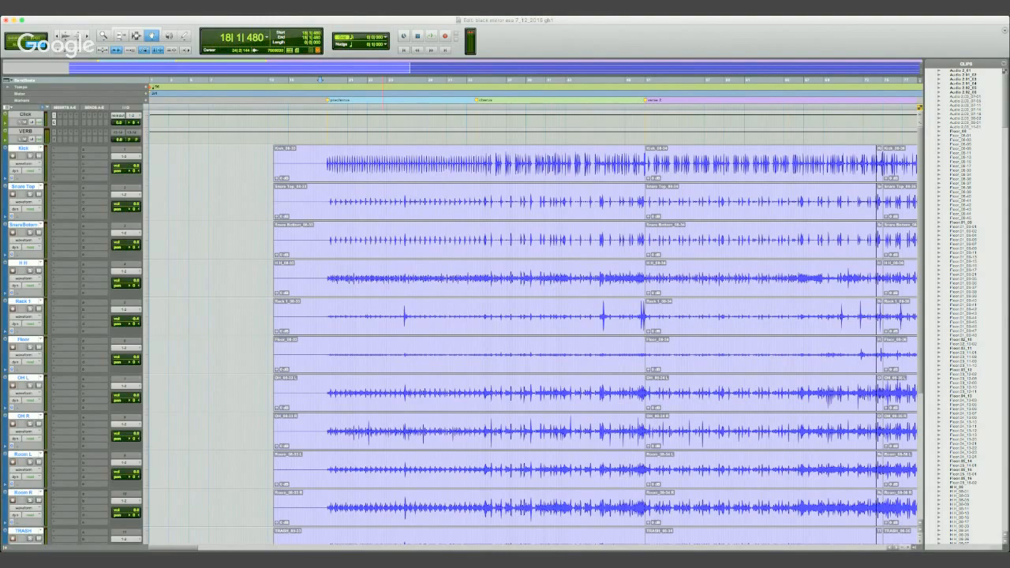
# - Delete all the existing song-section markers, including chorus and verse 2, from the Markers ruler
pyautogui.hscroll(5, 174, 546)
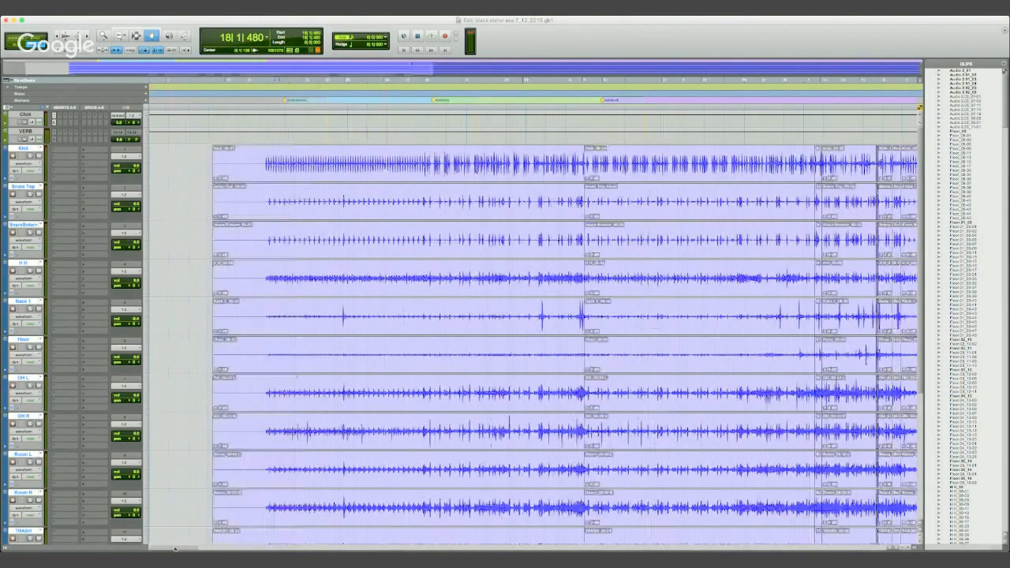
pyautogui.press('r')
pyautogui.press('r')
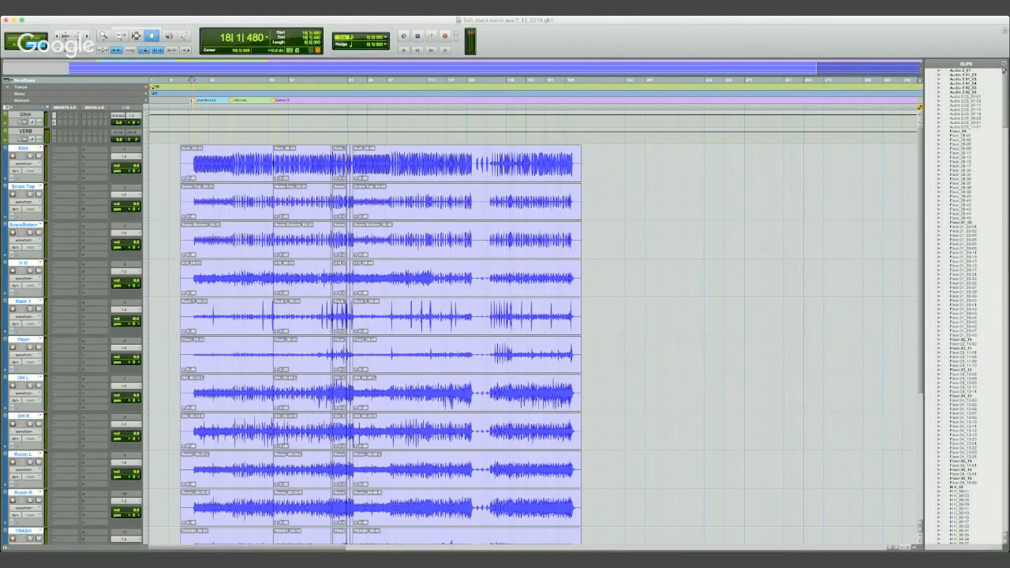
pyautogui.moveTo(195, 101)
pyautogui.mouseDown()
pyautogui.moveTo(199, 120)
pyautogui.moveTo(232, 129)
pyautogui.mouseUp()
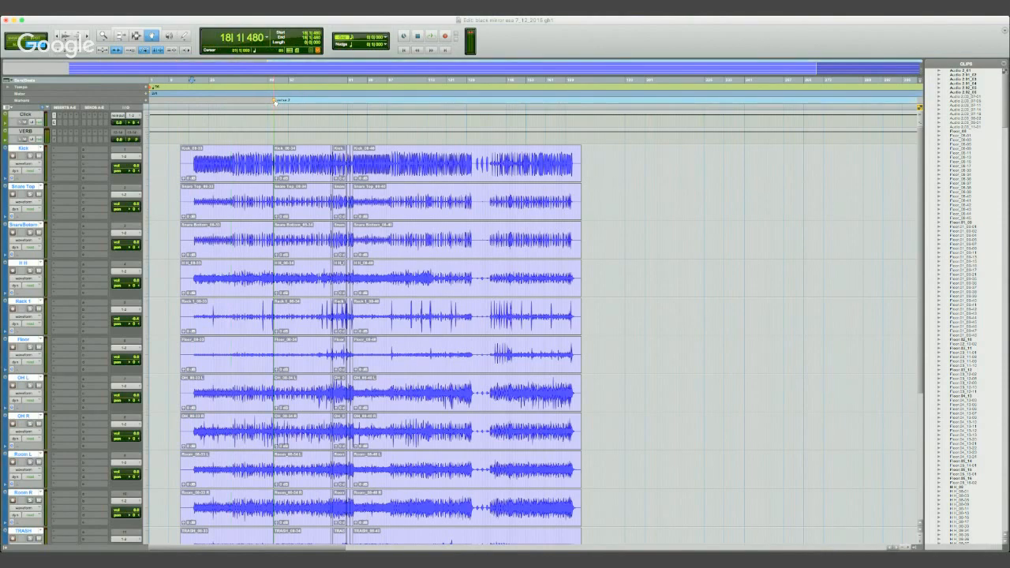
pyautogui.moveTo(275, 101); pyautogui.dragTo(278, 125)
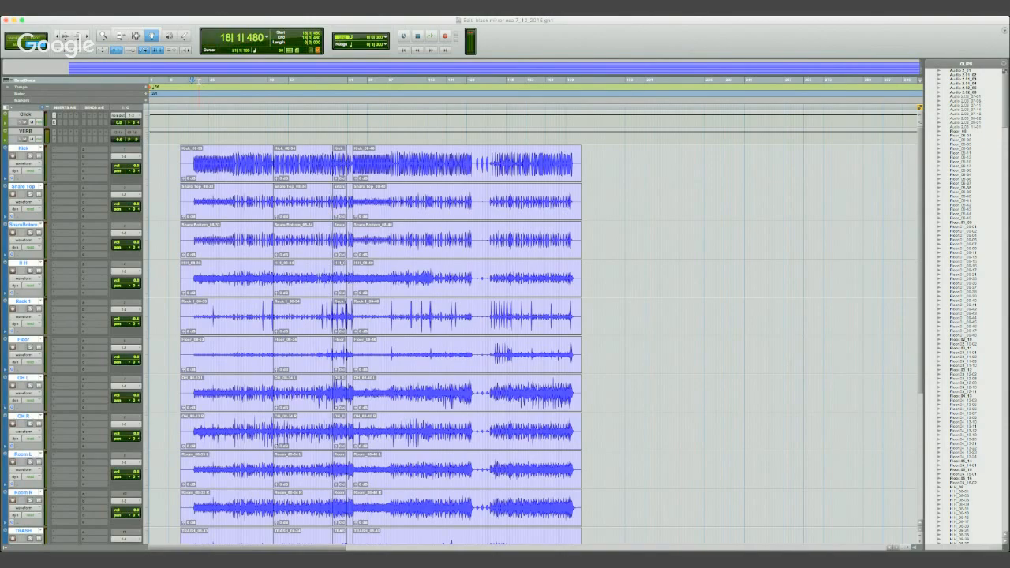
# - Create a named start marker at 18|2|420, just before the first drum hits
pyautogui.press('t')
pyautogui.press('t')
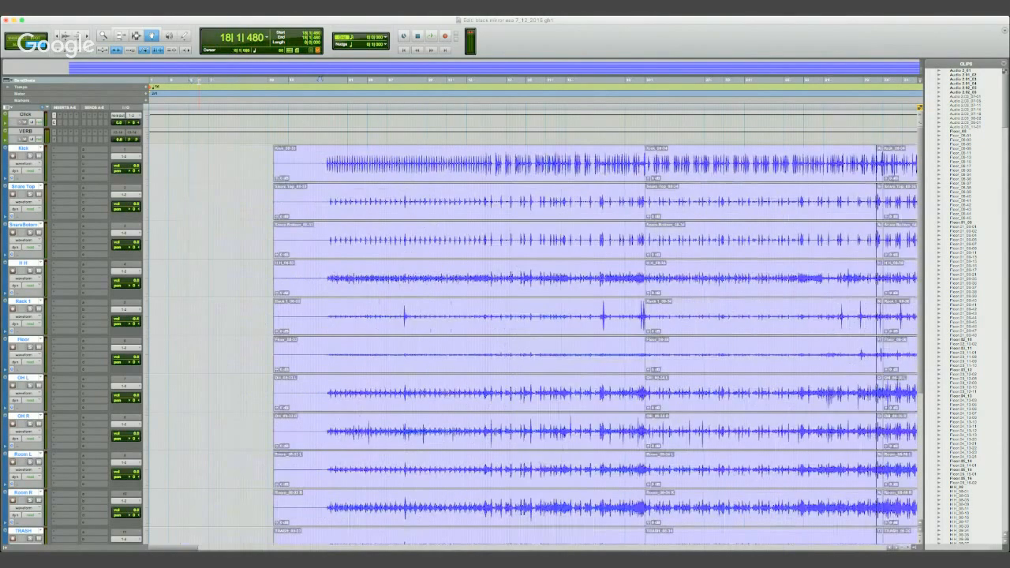
pyautogui.click(294, 79)
pyautogui.press('space')
pyautogui.click(135, 36)
pyautogui.click(324, 80)
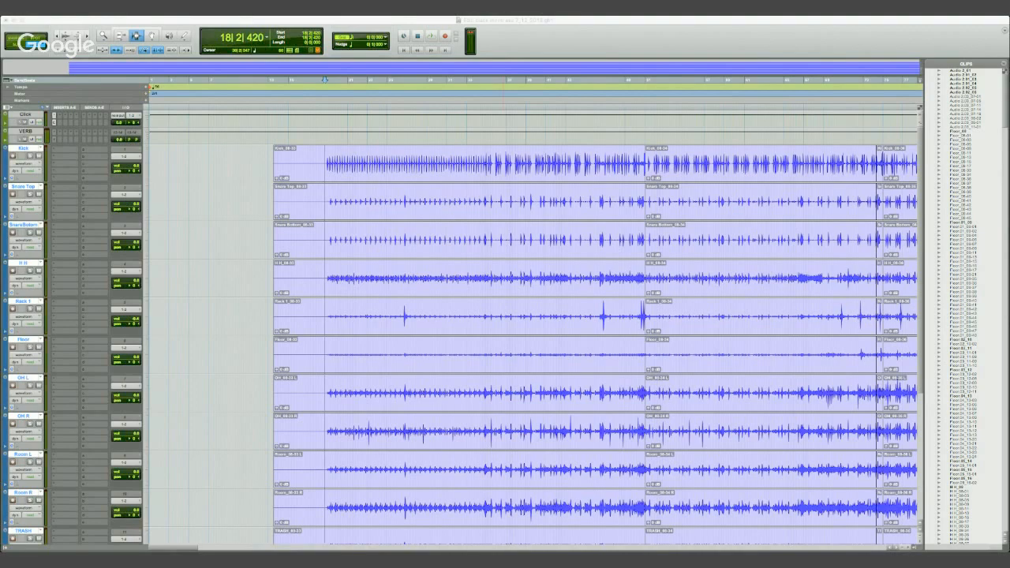
pyautogui.press('Return')
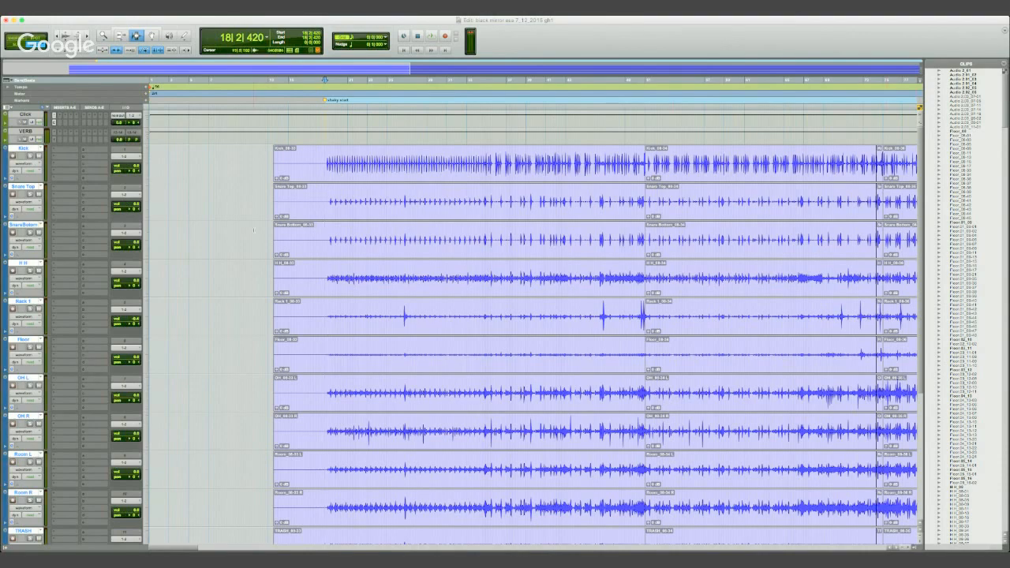
# - Audition the drums after the start marker through the first rack tom hit and place the cursor at 25|2|840
pyautogui.click(363, 106)
pyautogui.press('space')
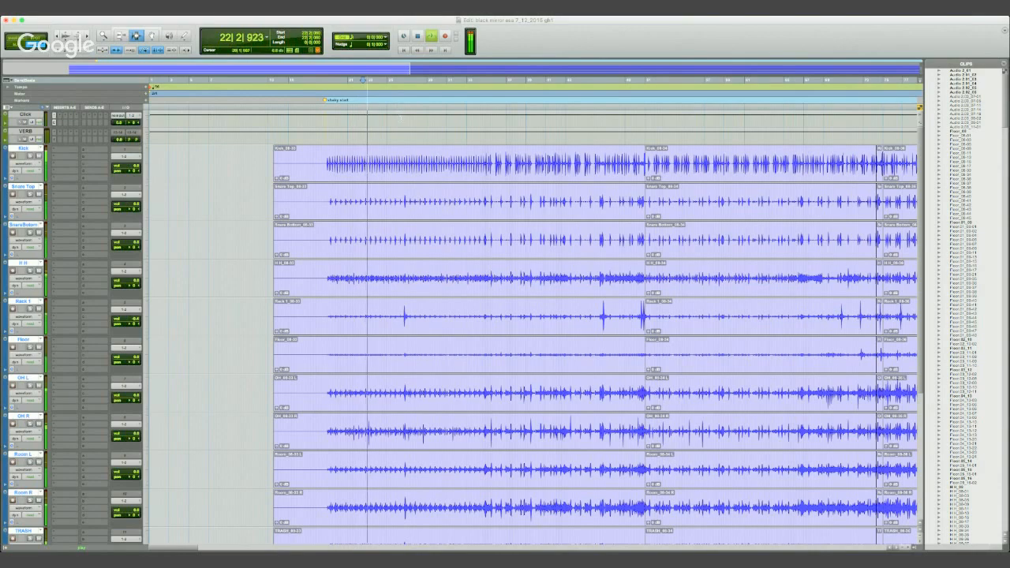
pyautogui.press('t')
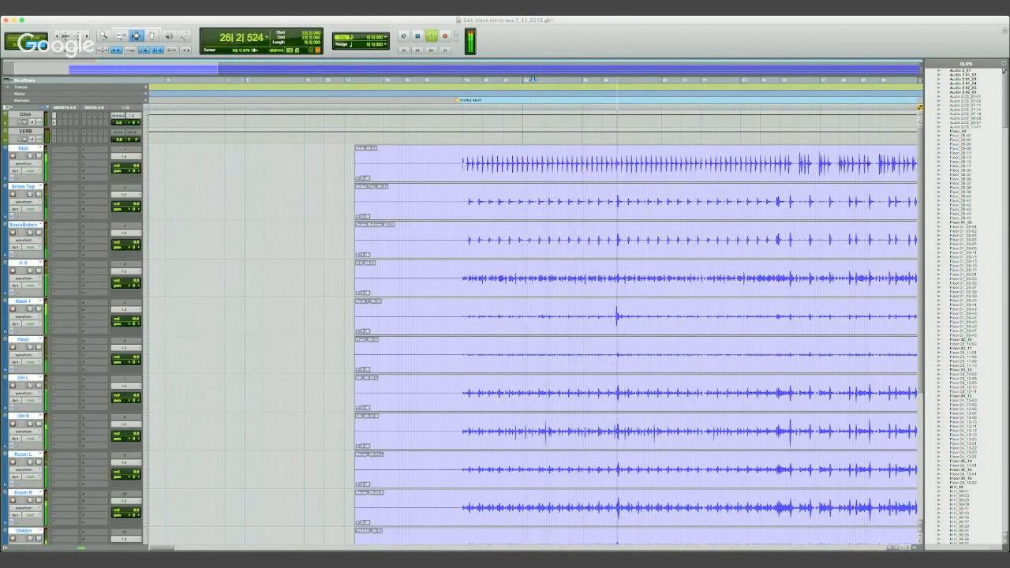
pyautogui.press('space')
pyautogui.click(601, 80)
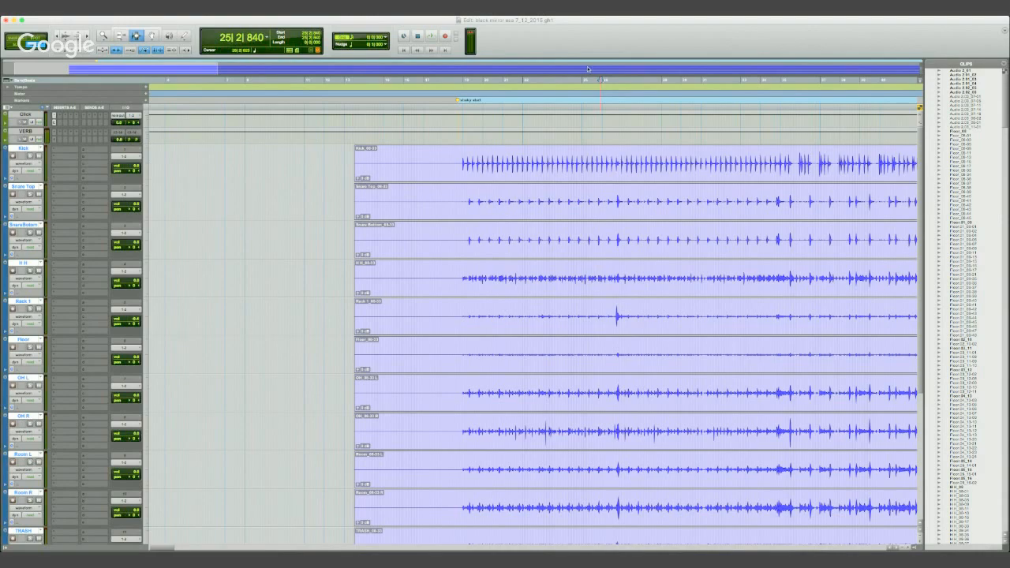
# - Add a marker at 50|2|947, at the first clip boundary after the rack tom fill
pyautogui.press('r')
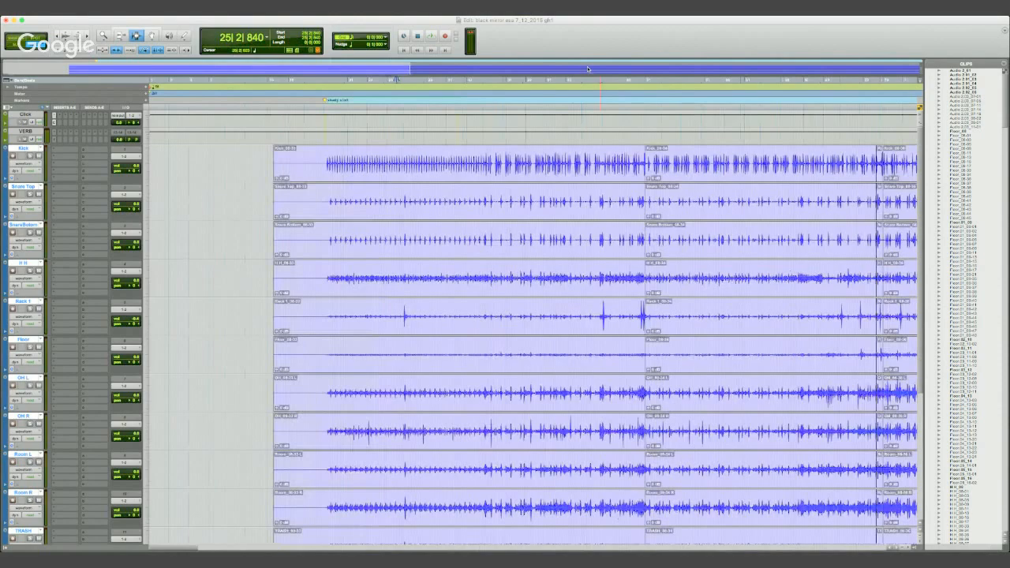
pyautogui.click(638, 81)
pyautogui.click(642, 316)
pyautogui.press('t')
pyautogui.press('t')
pyautogui.press('t')
pyautogui.press('t')
pyautogui.press('t')
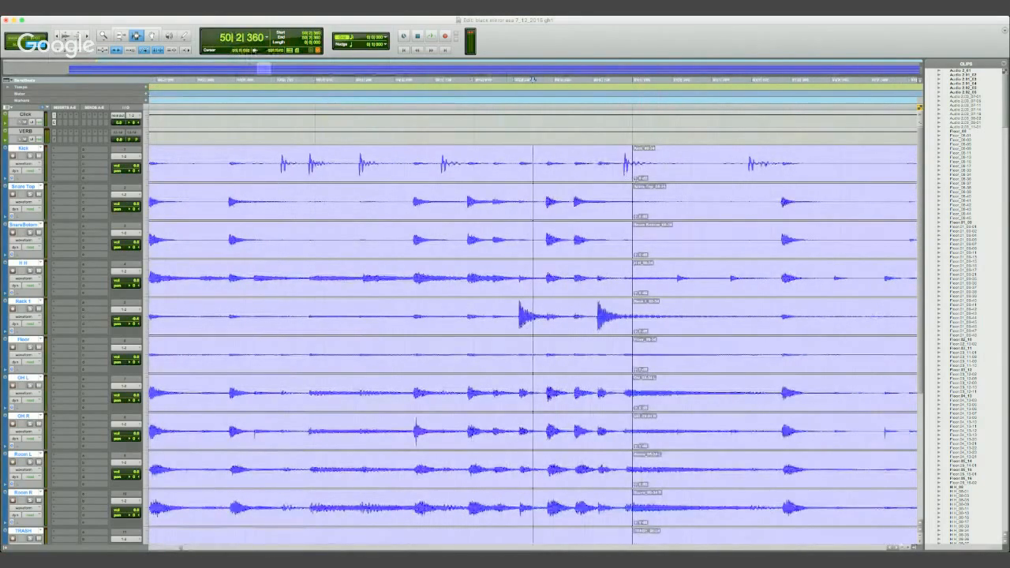
pyautogui.doubleClick(623, 172)
pyautogui.click(632, 174)
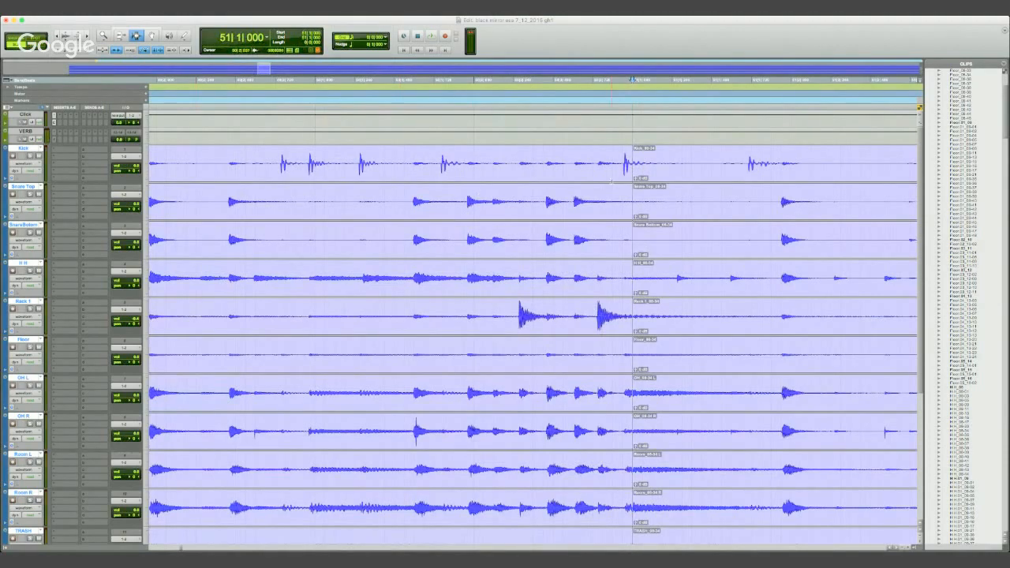
pyautogui.click(630, 96)
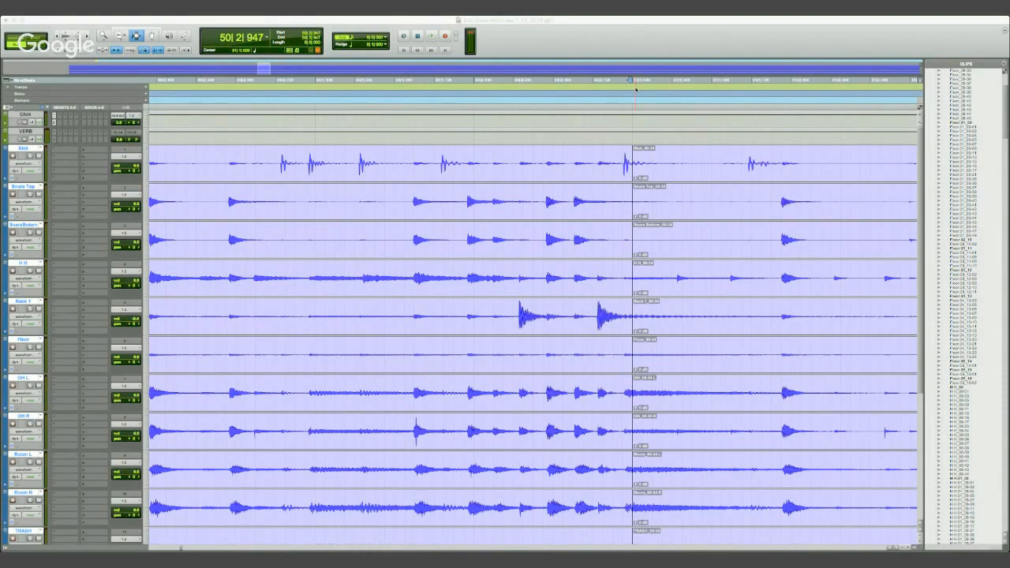
pyautogui.press('KP_Enter')
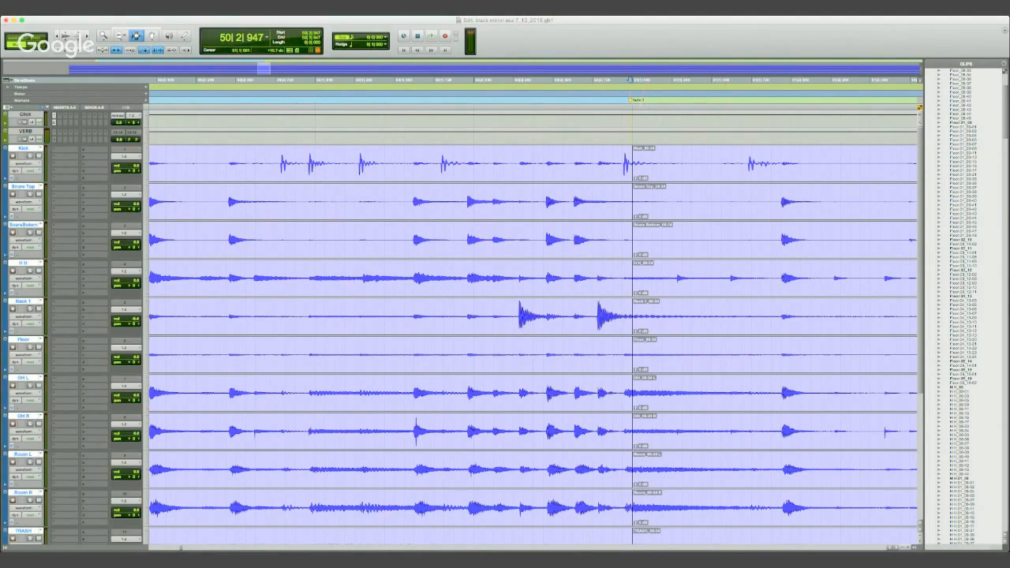
# - Add another marker at 74|1|596, on the drum clip boundary at the snare hit
pyautogui.press('r')
pyautogui.press('r')
pyautogui.press('r')
pyautogui.press('r')
pyautogui.press('r')
pyautogui.press('r')
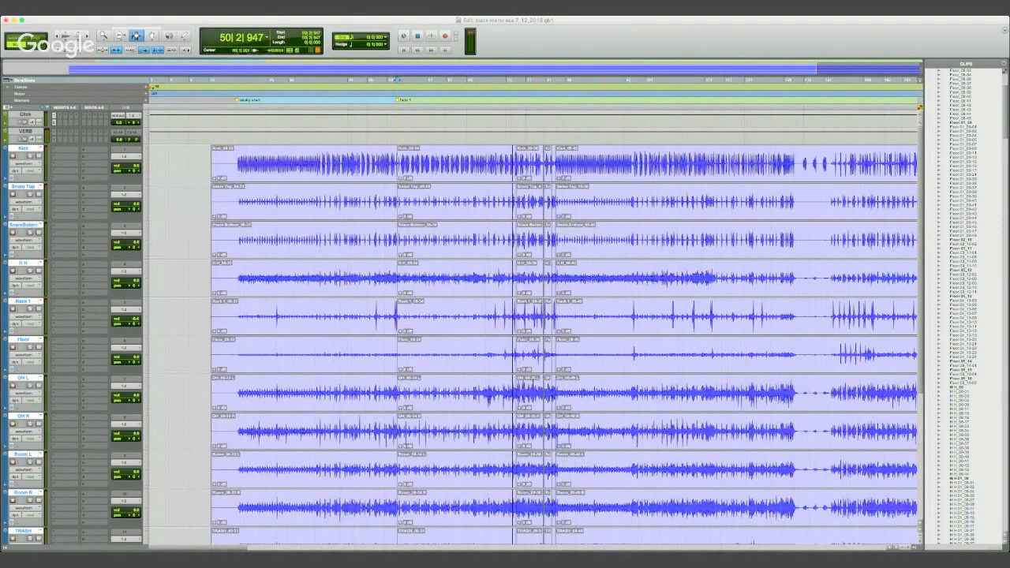
pyautogui.click(511, 157)
pyautogui.press('t')
pyautogui.press('t')
pyautogui.press('t')
pyautogui.press('t')
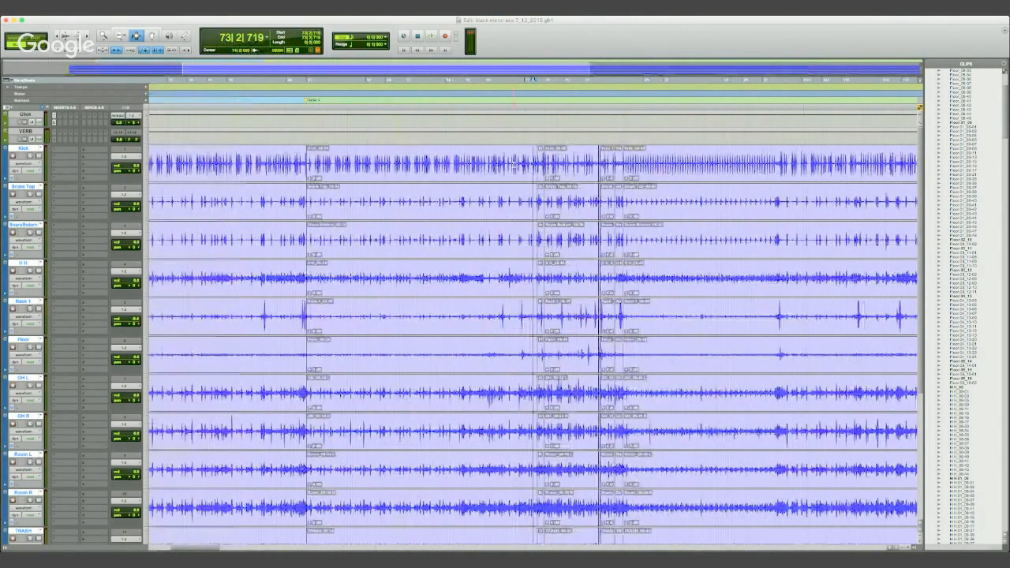
pyautogui.click(561, 164)
pyautogui.press('t')
pyautogui.press('t')
pyautogui.press('t')
pyautogui.press('t')
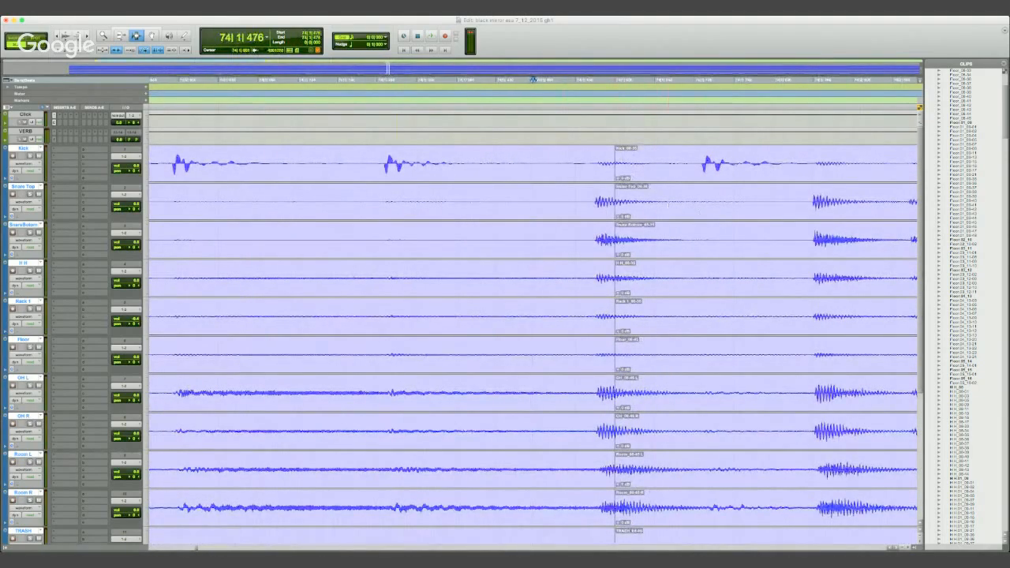
pyautogui.press('r')
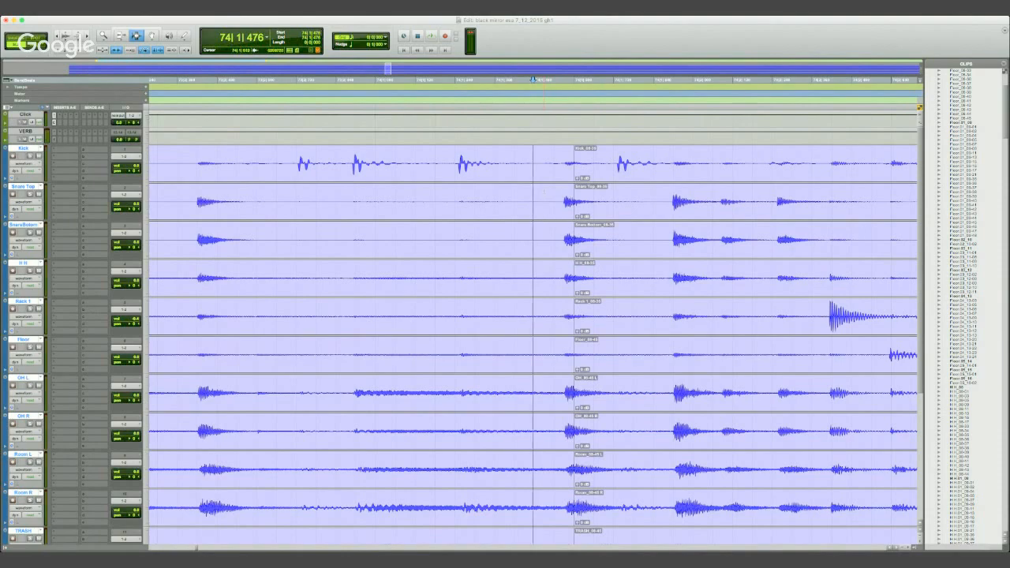
pyautogui.press('r')
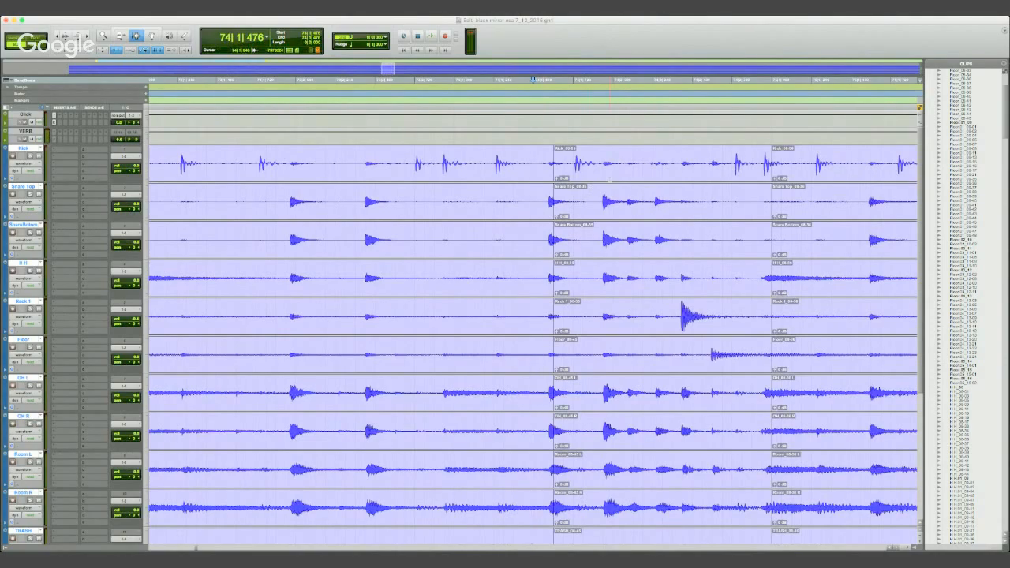
pyautogui.press('Tab')
pyautogui.press('r')
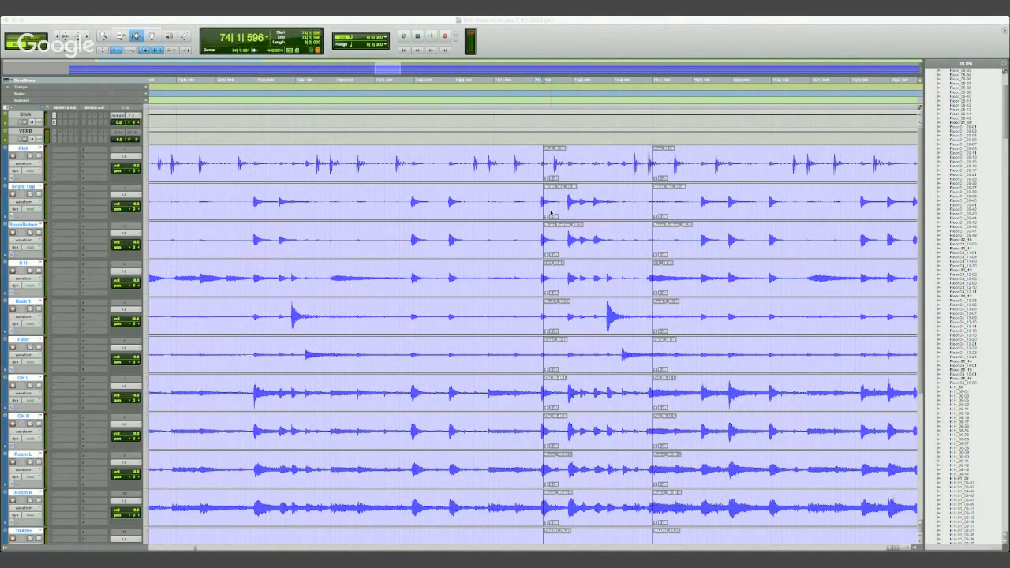
pyautogui.press('Return')
pyautogui.press('r')
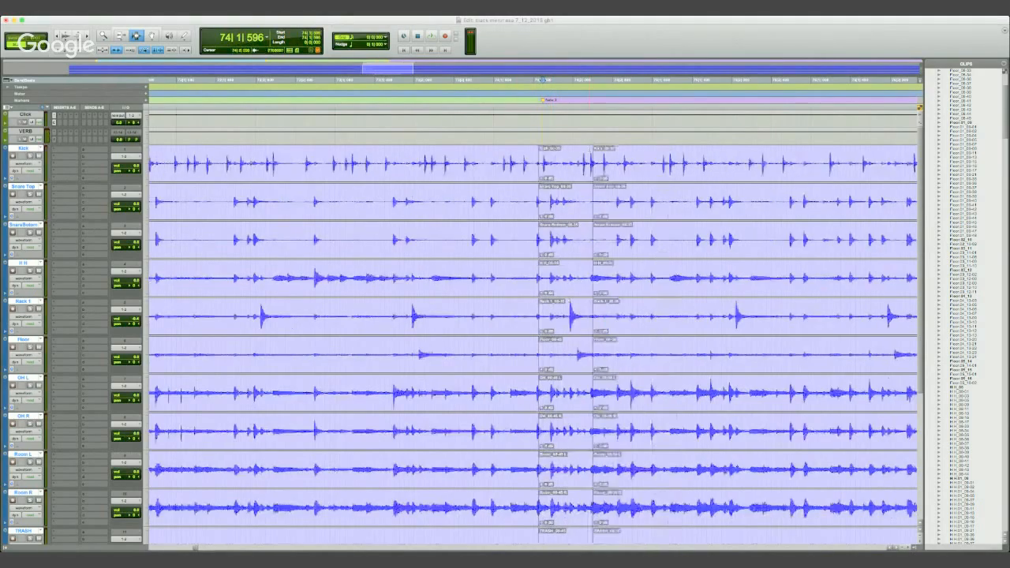
# - Show the playlist lanes on all grouped drum tracks and create a new empty playlist for them
pyautogui.press('r')
pyautogui.press('r')
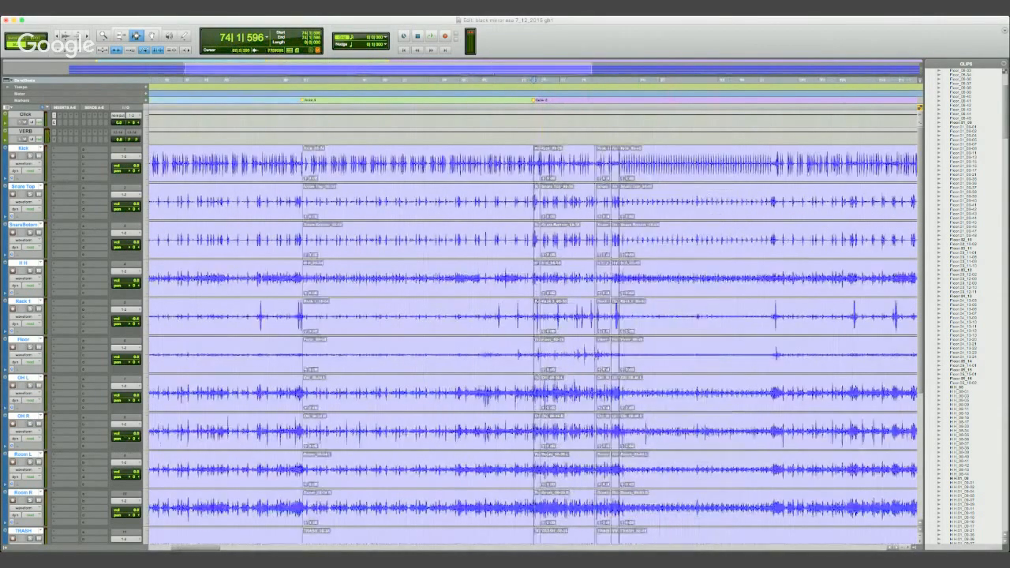
pyautogui.press('r')
pyautogui.press('r')
pyautogui.press('t')
pyautogui.press('t')
pyautogui.press('r')
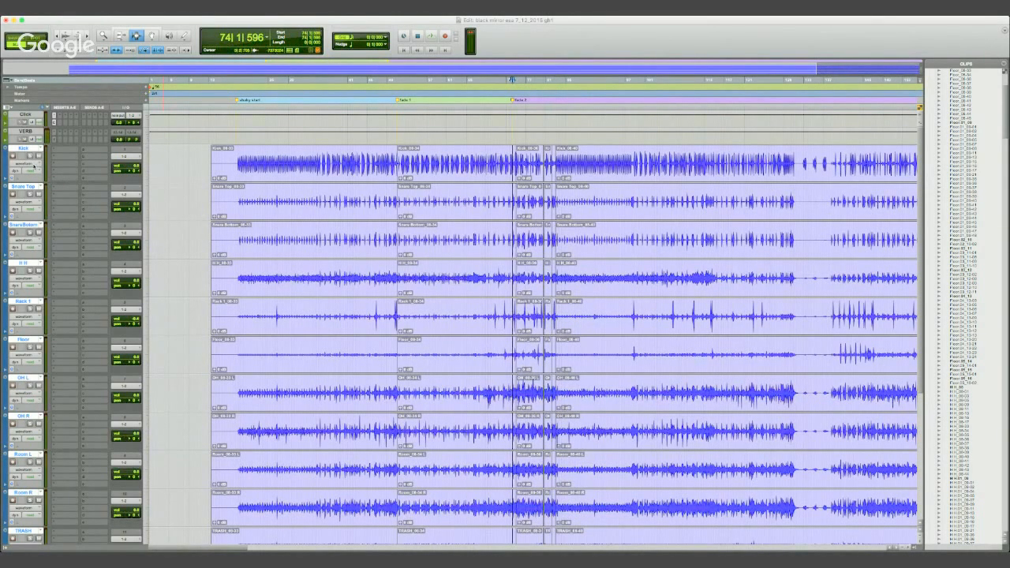
pyautogui.click(53, 143)
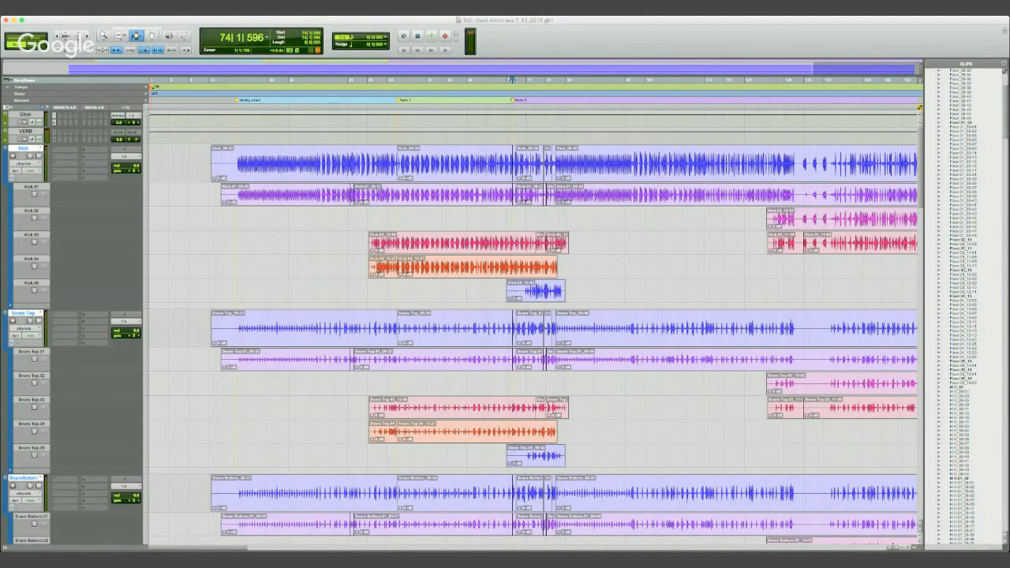
pyautogui.hotkey('ctrl', '\\')
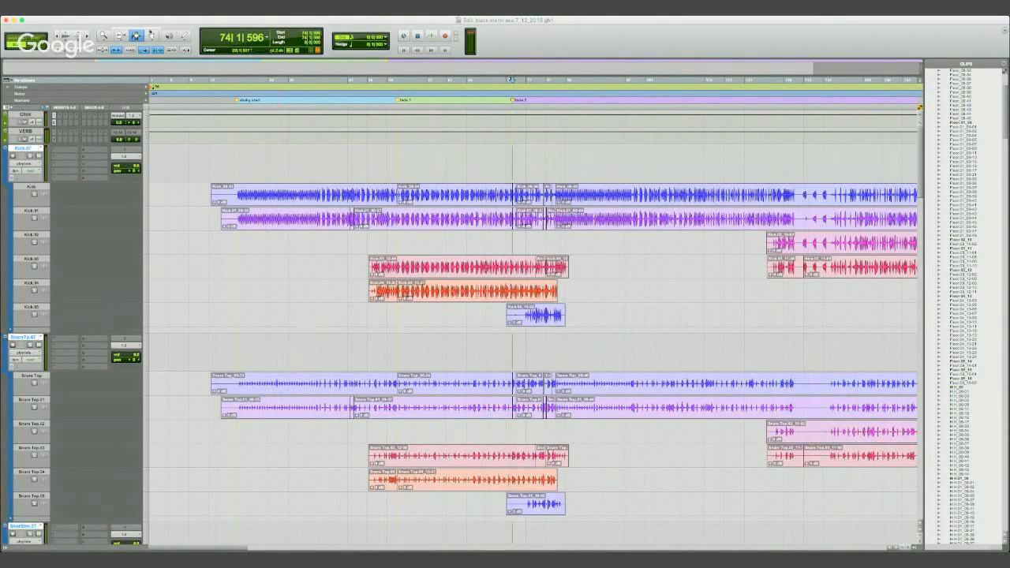
# - Try to move the Kick.05 clip and its grouped drum clips onto a new lane below, and undo the move
pyautogui.click(154, 36)
pyautogui.click(538, 320)
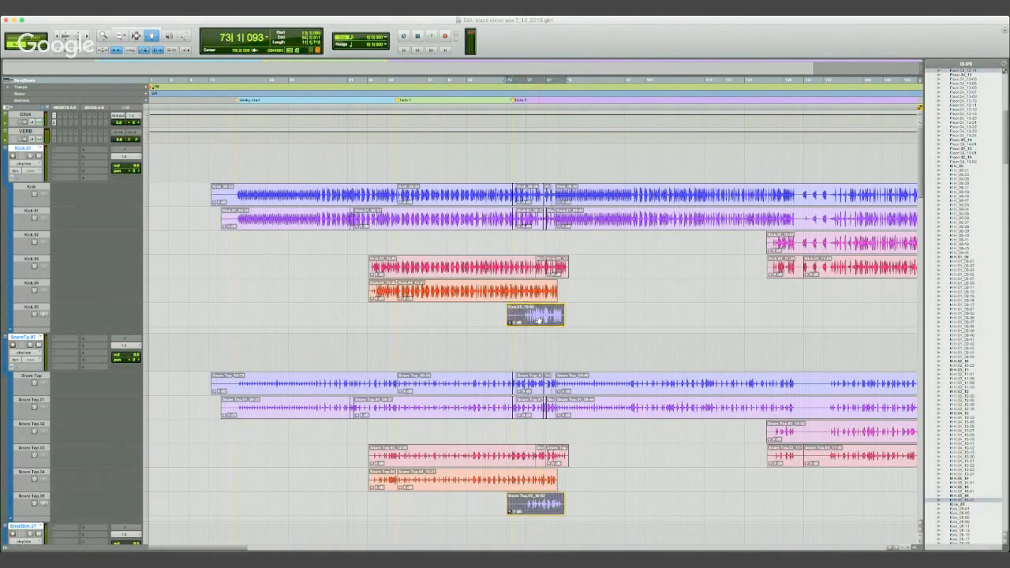
pyautogui.moveTo(539, 321); pyautogui.dragTo(539, 331)
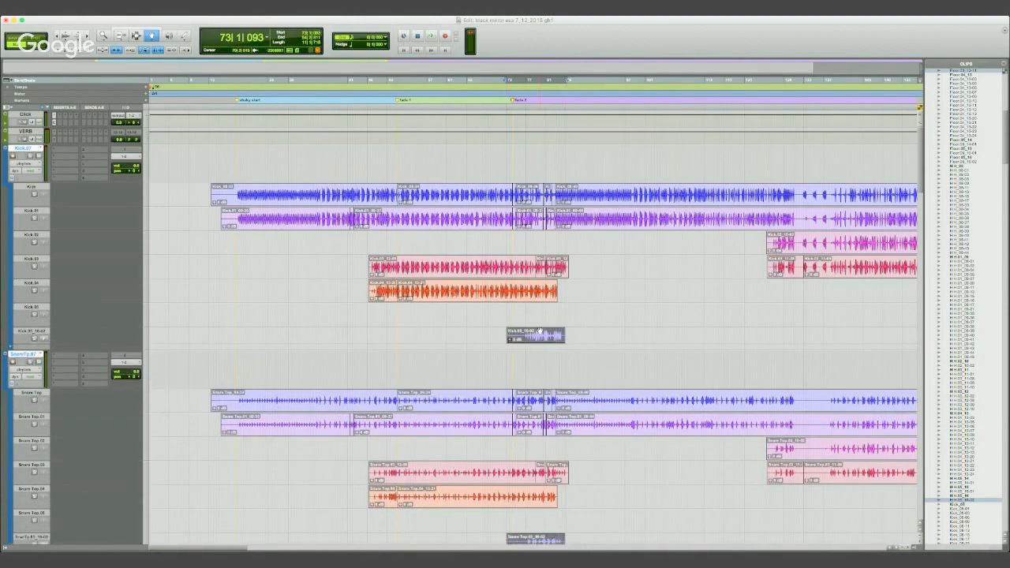
pyautogui.press('super+z')
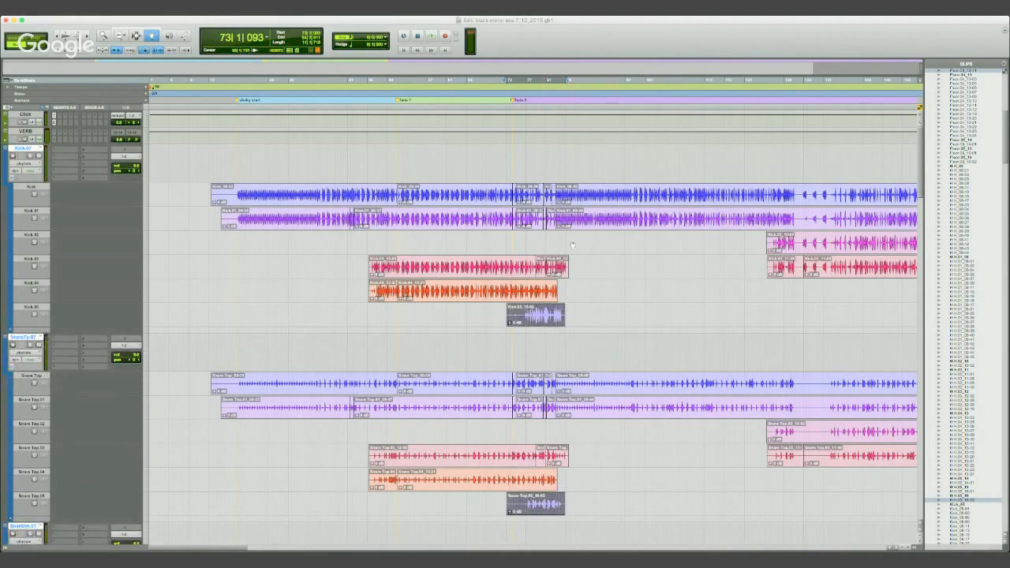
# - Copy all comped clips from the original Kick lane and its grouped drum lanes into the new empty main playlist
pyautogui.click(322, 193)
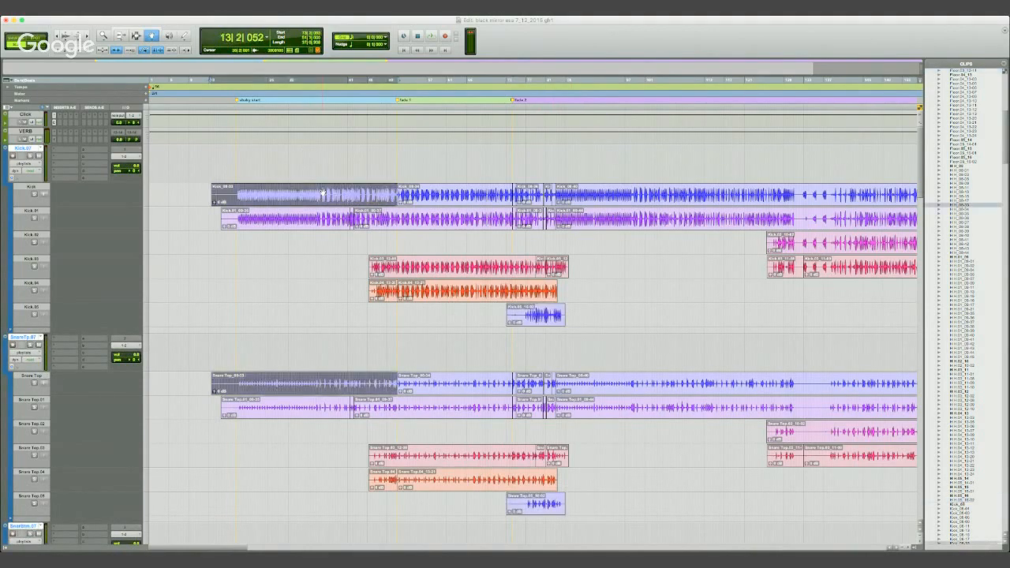
pyautogui.press('r')
pyautogui.press('r')
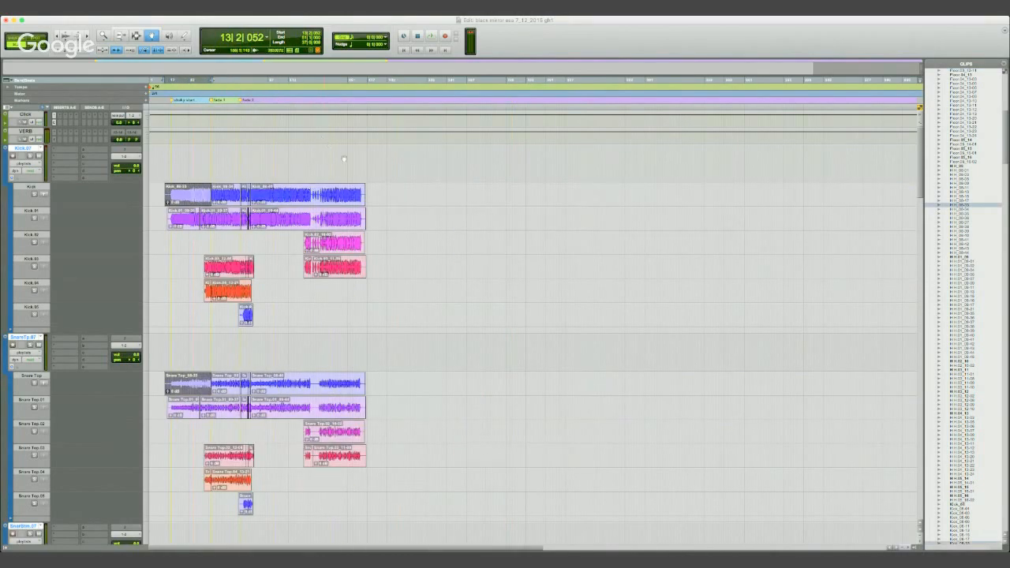
pyautogui.keyDown('shift'); pyautogui.click(322, 194); pyautogui.keyUp('shift')
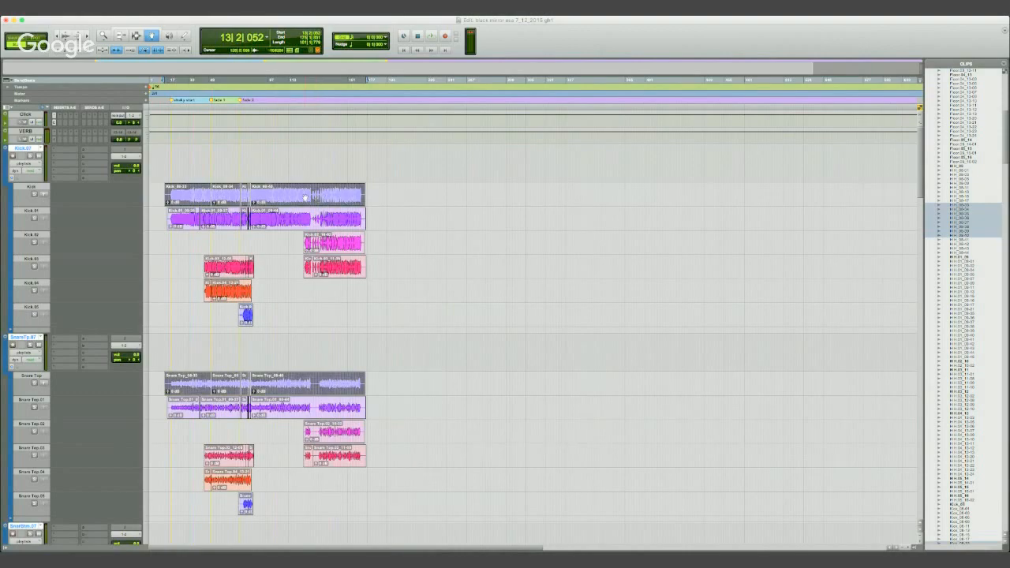
pyautogui.click(198, 190)
pyautogui.moveTo(198, 189); pyautogui.dragTo(199, 182)
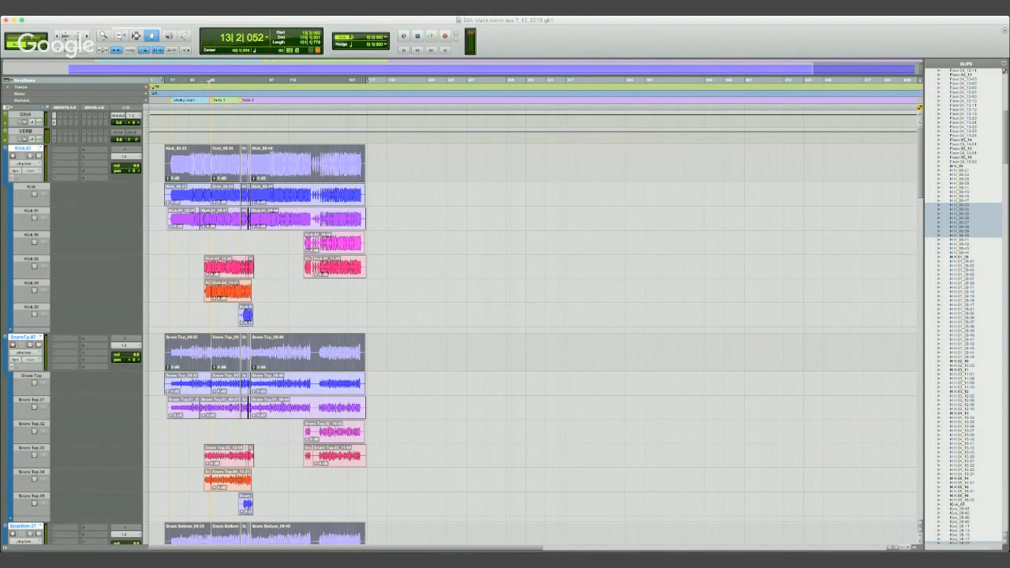
# - Place the edit cursor on the Kick lane's first clip boundary after the rack tom fill, at 51|1|003
pyautogui.click(209, 80)
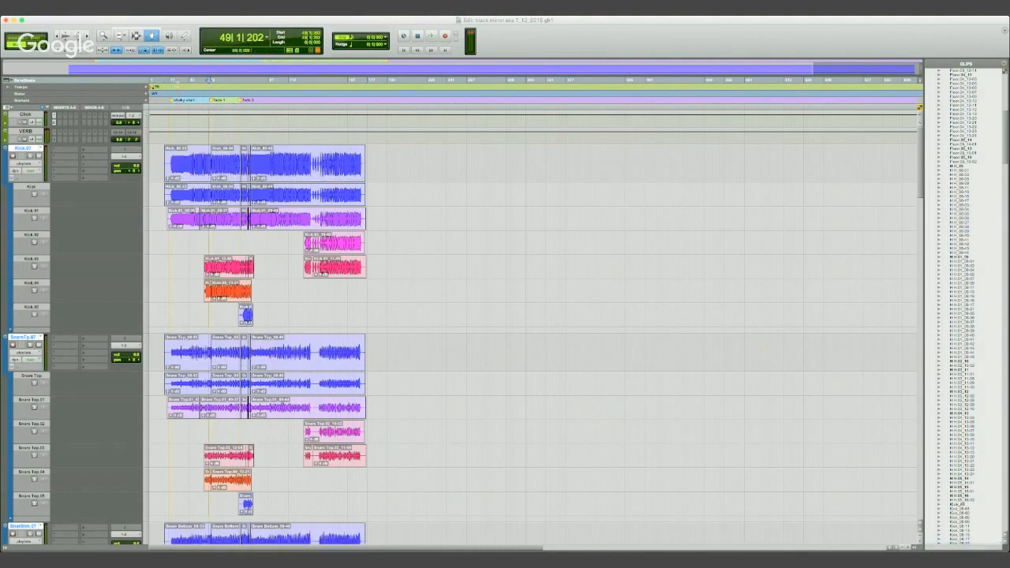
pyautogui.press('super+bracketright')
pyautogui.press('super+bracketright')
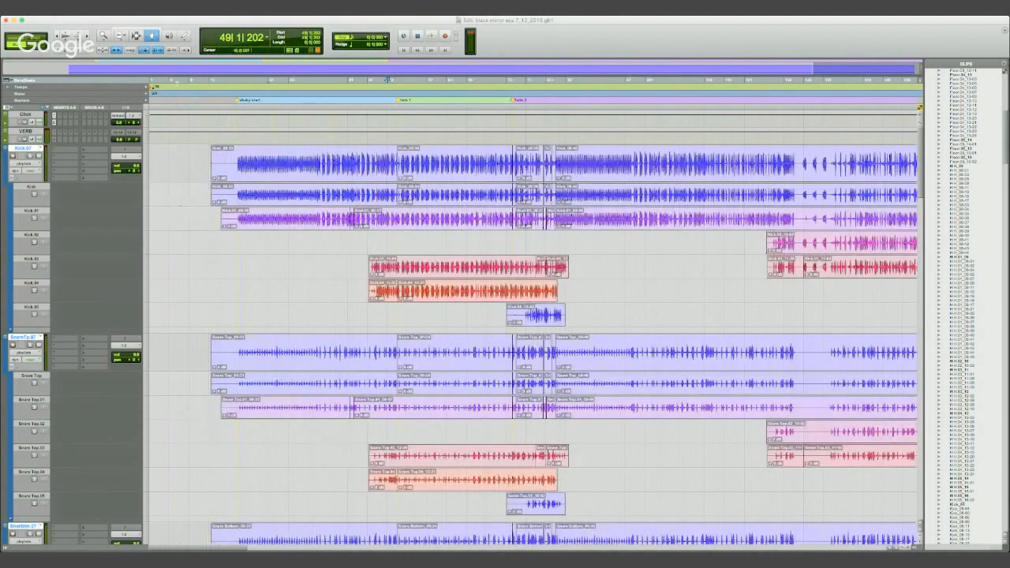
pyautogui.press('super+bracketright')
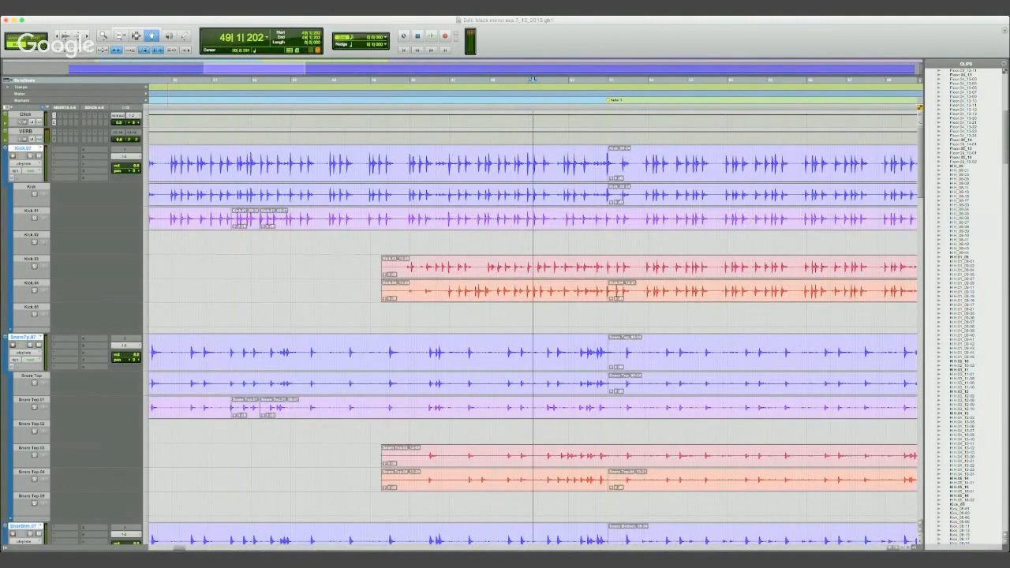
pyautogui.press('F7')
pyautogui.click(597, 194)
pyautogui.press('r')
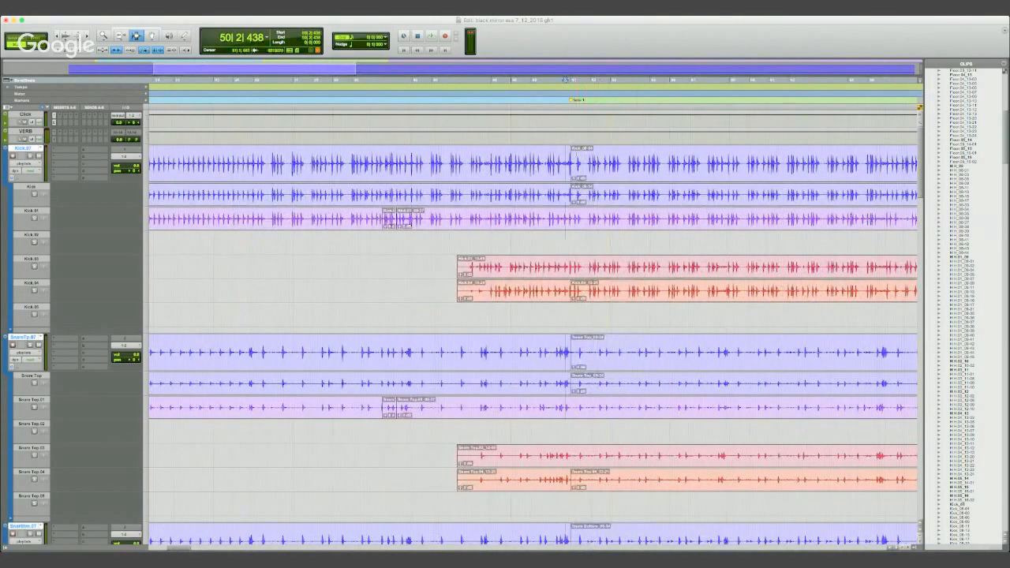
pyautogui.click(570, 195)
pyautogui.press('t')
pyautogui.press('t')
pyautogui.press('t')
pyautogui.press('t')
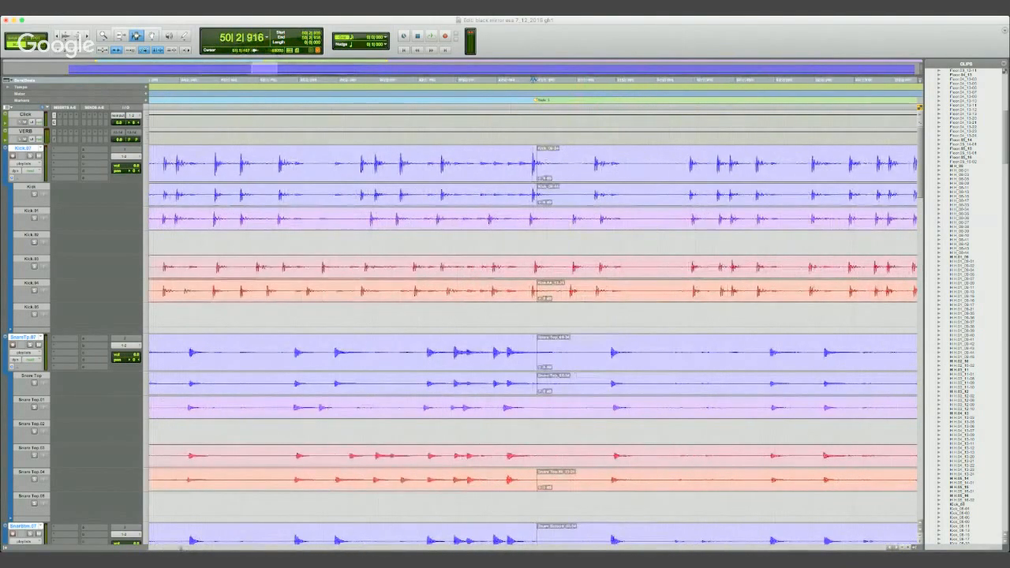
pyautogui.press('Tab')
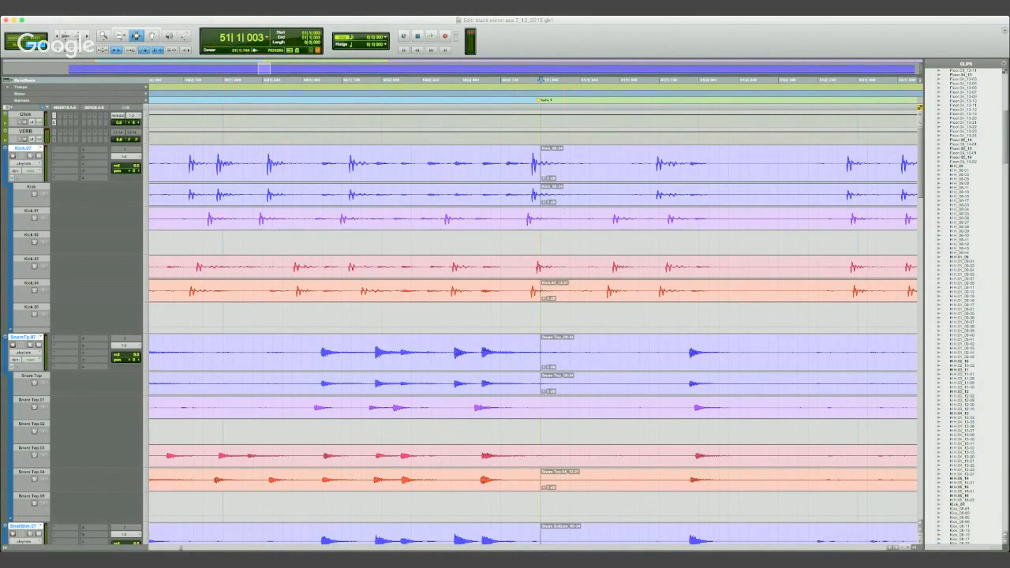
# - Solo the Kick.01 playlist lane and show the track and group lists
pyautogui.press('r')
pyautogui.press('r')
pyautogui.press('r')
pyautogui.press('r')
pyautogui.press('r')
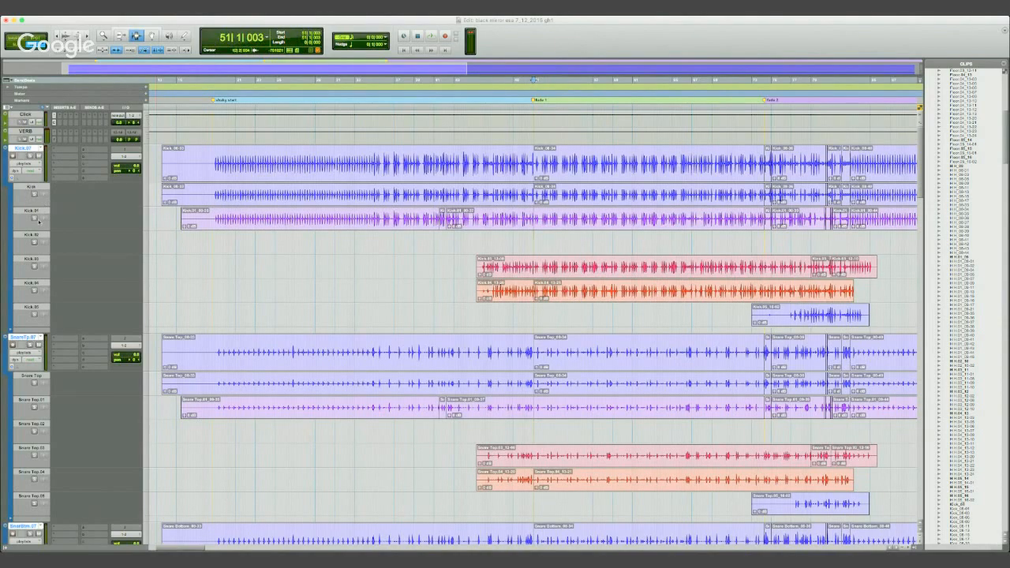
pyautogui.click(34, 218)
pyautogui.click(6, 547)
# - Disable the drum groups and solo only the Kick.01 playlist lane
pyautogui.click(29, 474)
pyautogui.click(27, 479)
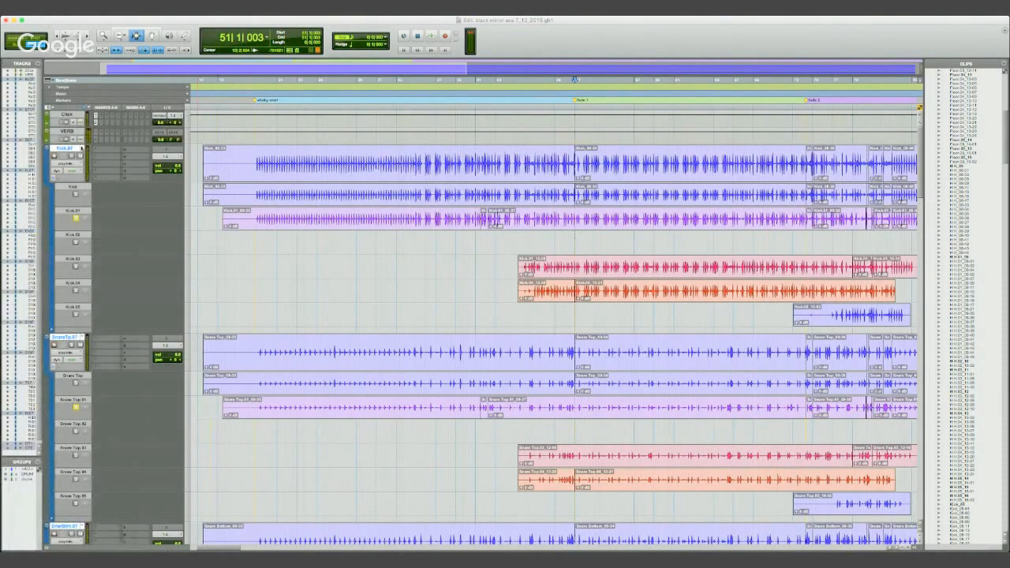
pyautogui.click(25, 475)
pyautogui.click(26, 479)
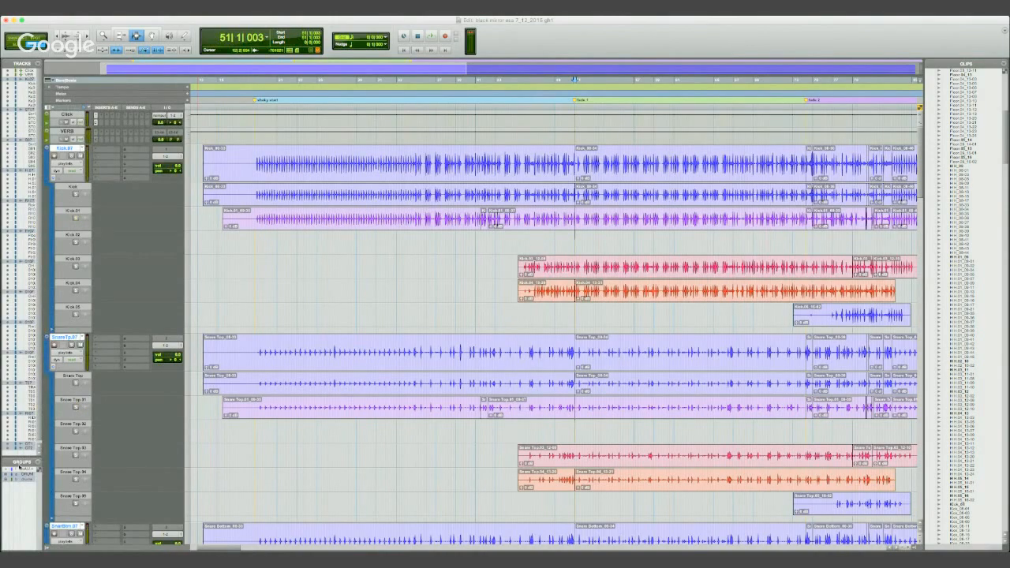
pyautogui.click(25, 475)
pyautogui.click(26, 480)
pyautogui.click(76, 218)
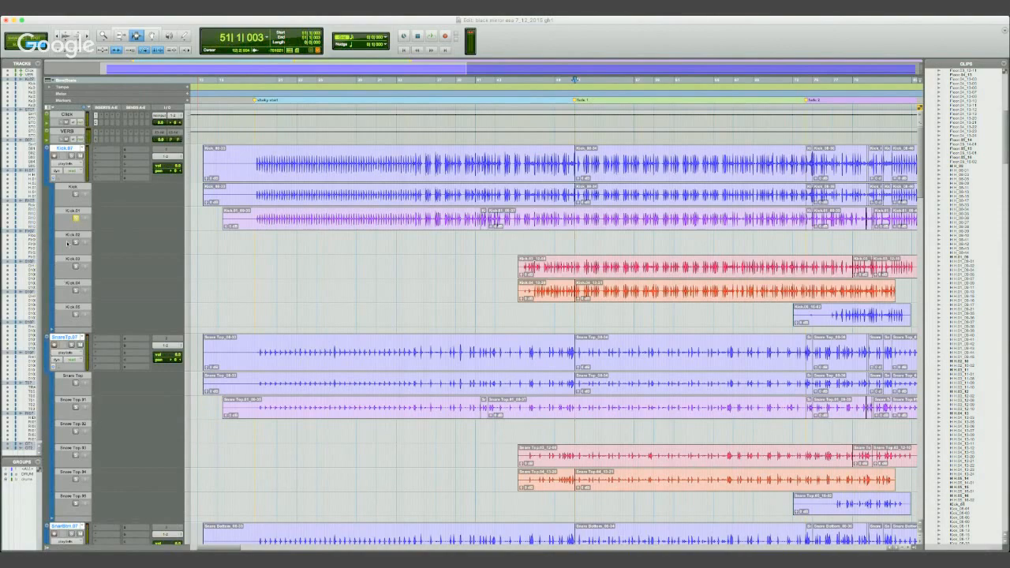
# - Audition the kick playlist lanes from 51|1|003 and re-enable the drum groups
pyautogui.press('space')
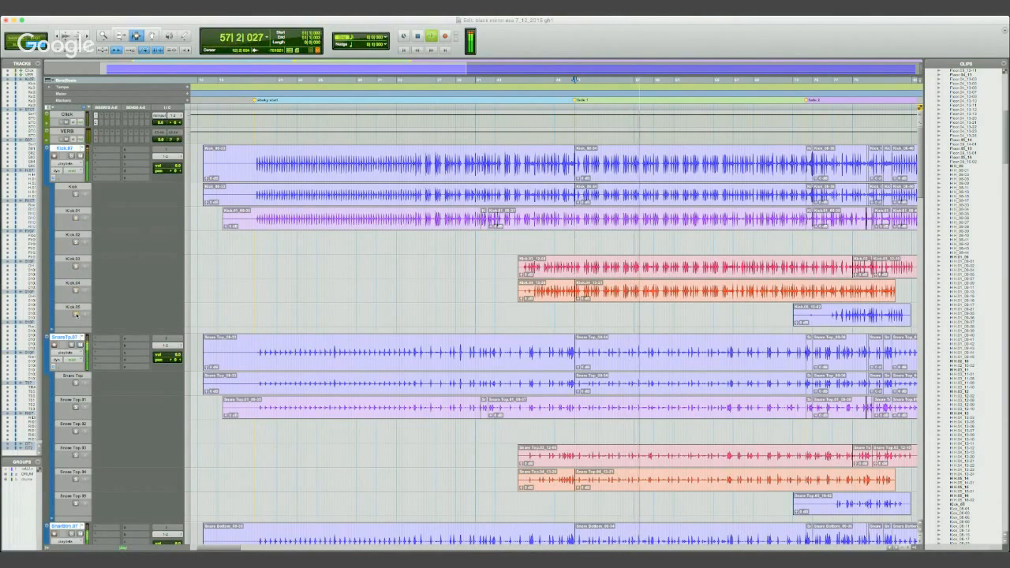
pyautogui.press('space')
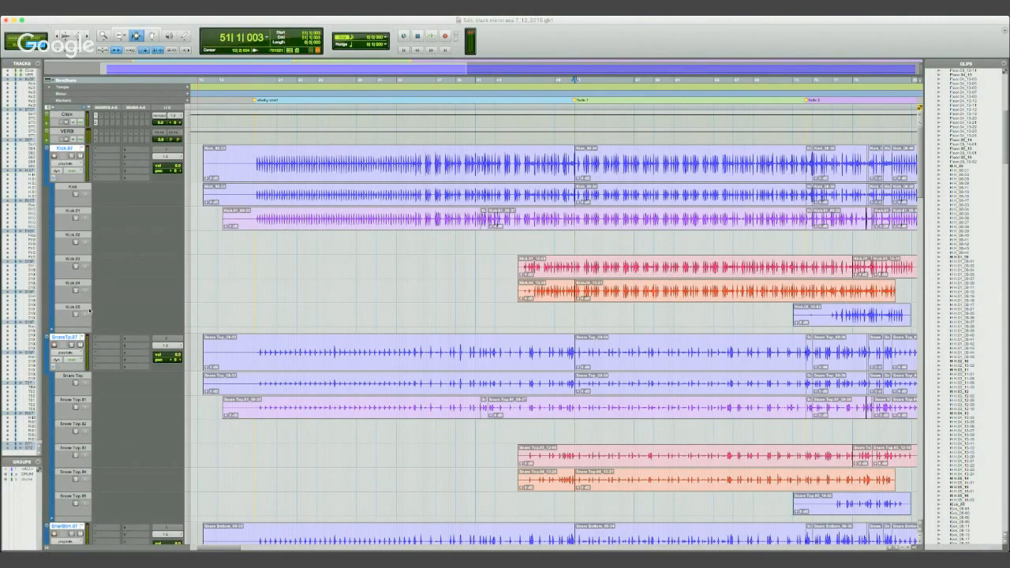
pyautogui.click(29, 475)
pyautogui.click(29, 479)
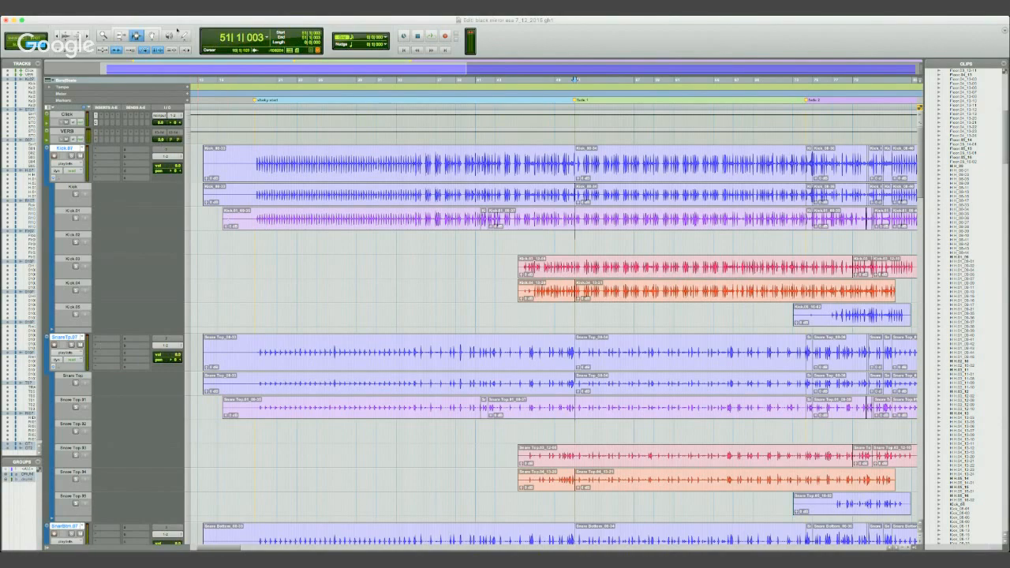
pyautogui.click(383, 184)
pyautogui.moveTo(406, 165); pyautogui.dragTo(471, 167)
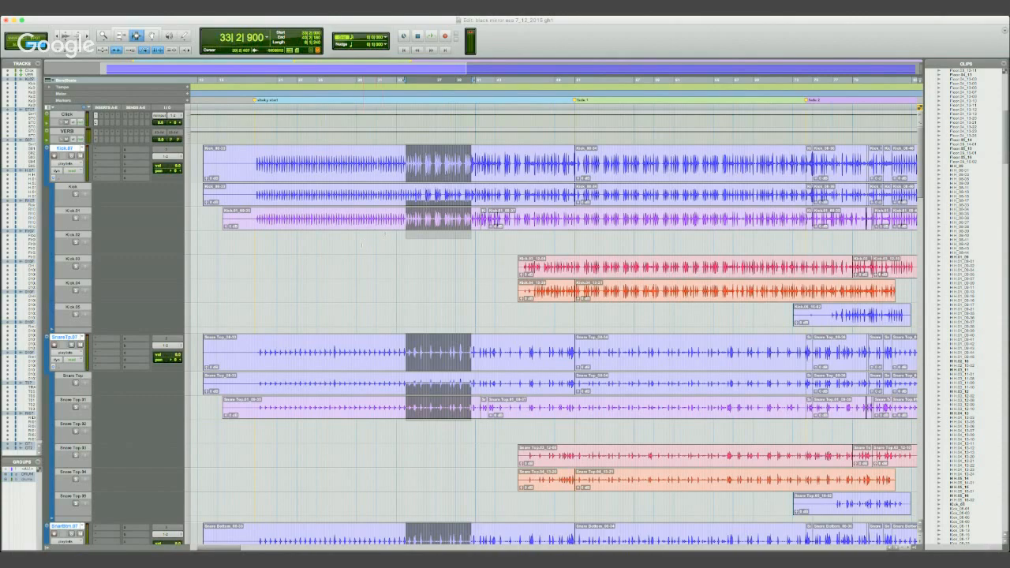
pyautogui.click(365, 243)
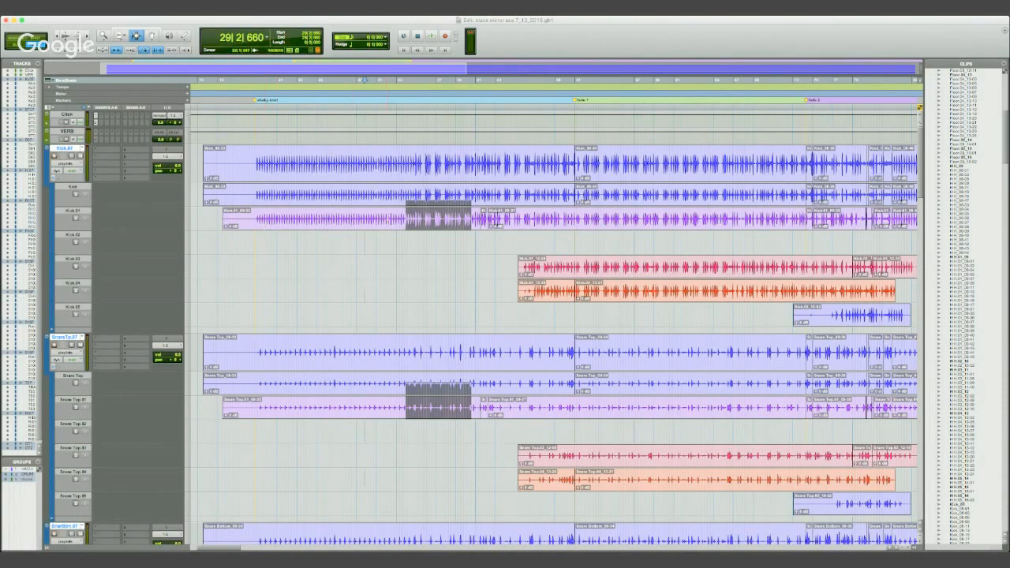
# - Audition the Kick.01 lane soloed by itself from 32|1|300 with the drum groups disabled
pyautogui.click(386, 220)
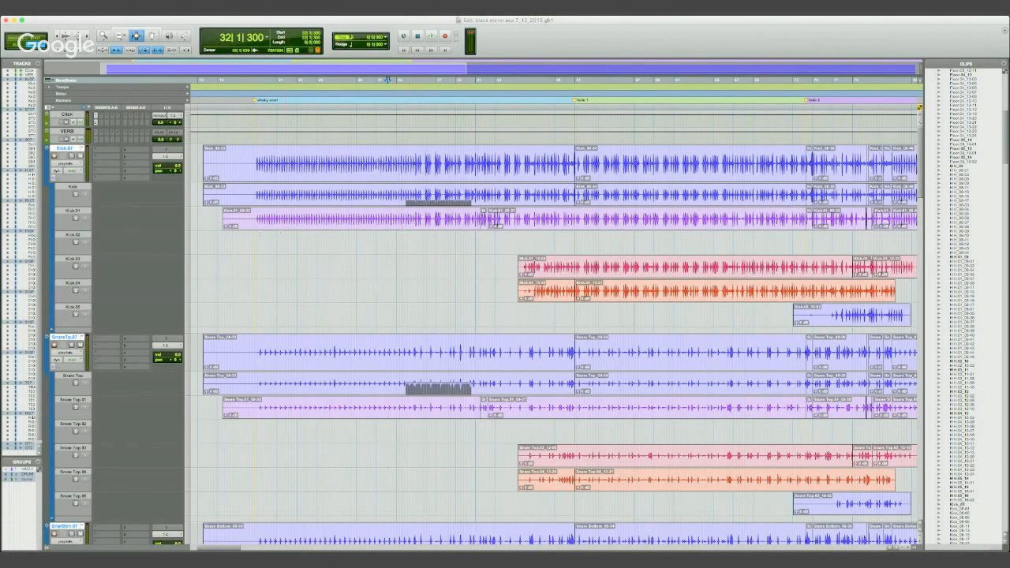
pyautogui.click(76, 218)
pyautogui.click(76, 407)
pyautogui.click(19, 479)
pyautogui.click(19, 479)
pyautogui.click(77, 219)
pyautogui.press('space')
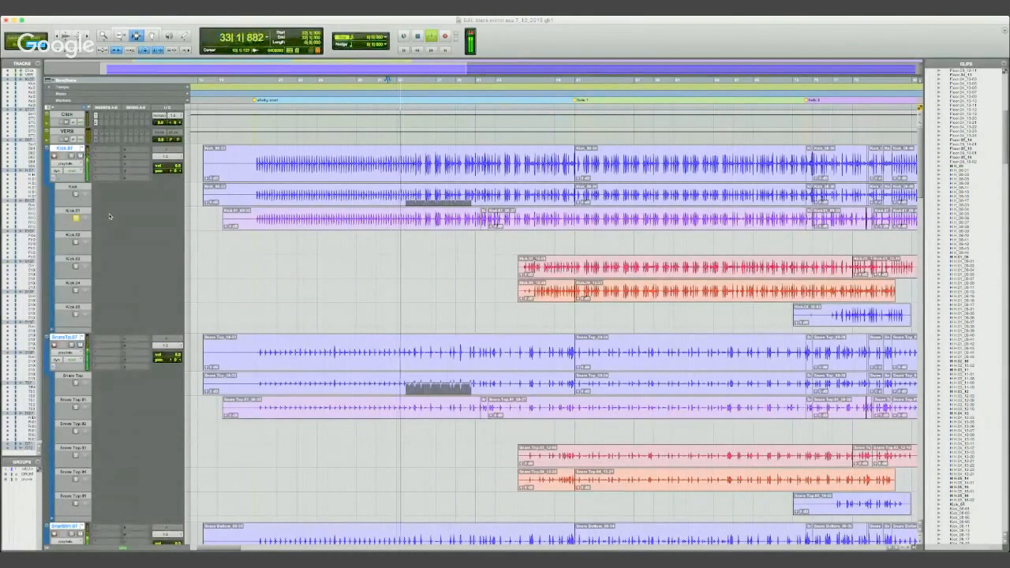
pyautogui.press('space')
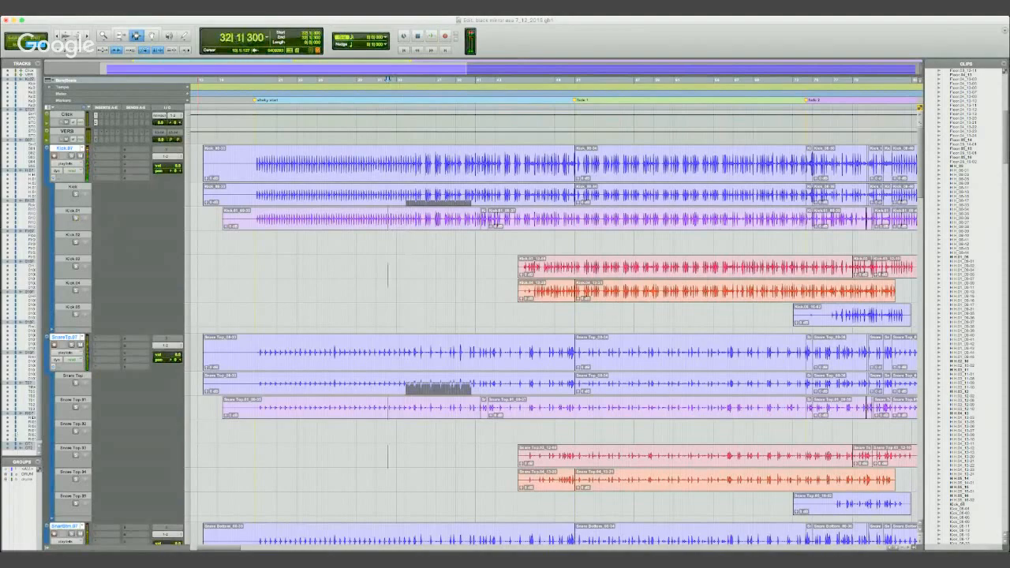
# - Re-enable the drum groups and solo the .01 playlist lane across all drum tracks
pyautogui.click(27, 479)
pyautogui.click(27, 474)
pyautogui.click(75, 218)
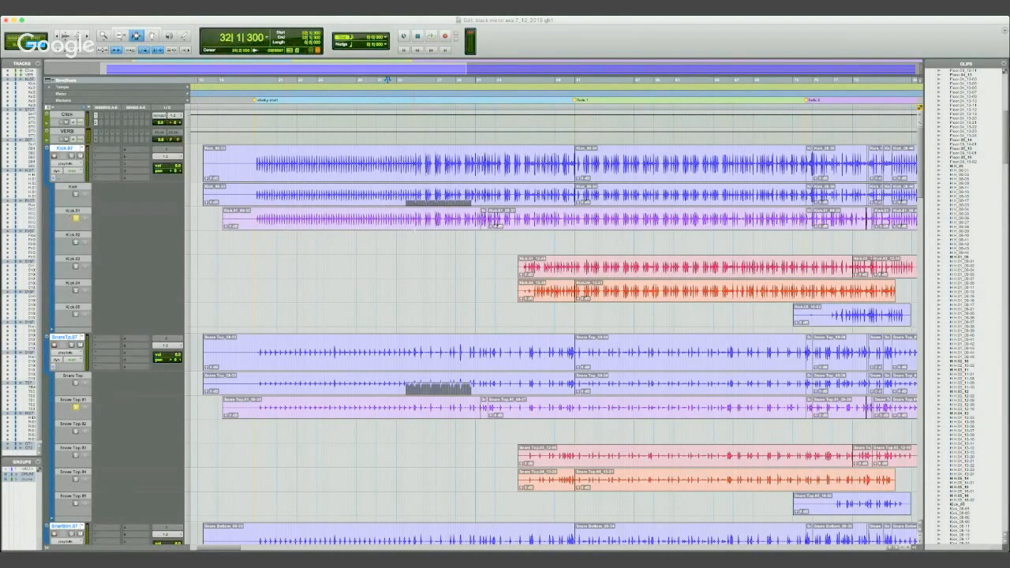
# - Split the Kick.01 lane and its grouped drum lanes at 51|1|000
pyautogui.click(430, 215)
pyautogui.click(522, 217)
pyautogui.press('t')
pyautogui.press('t')
pyautogui.click(761, 218)
pyautogui.press('t')
pyautogui.press('t')
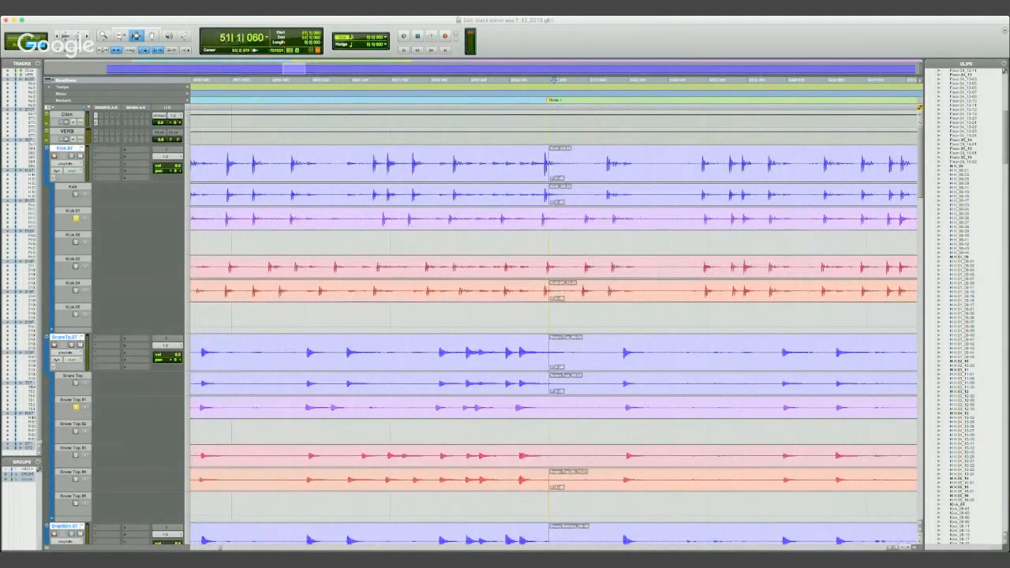
pyautogui.press('t')
pyautogui.click(545, 221)
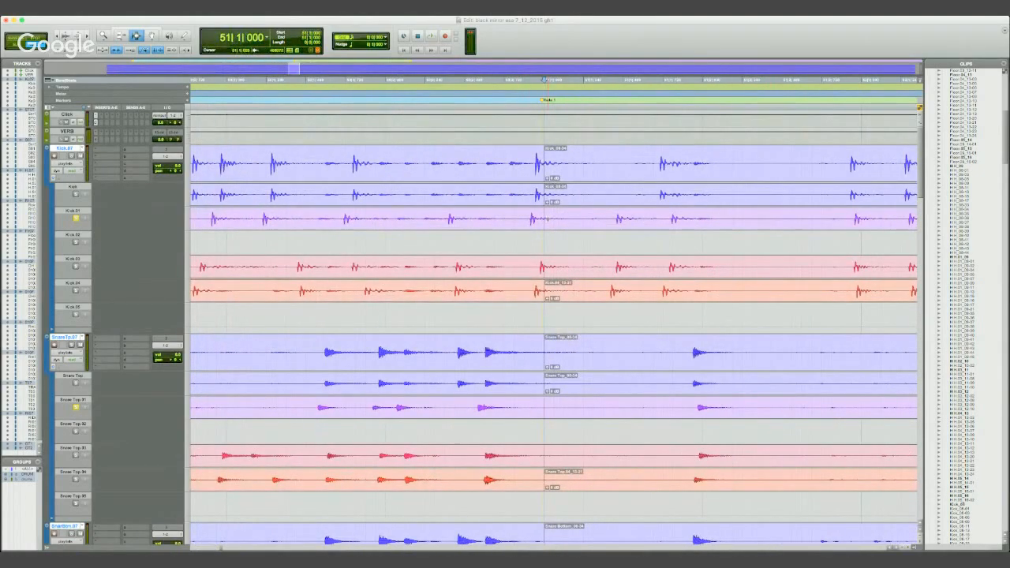
pyautogui.press('b')
# - Split the Kick.01 lane and its grouped drum lanes again at 52|1|000
pyautogui.press('r')
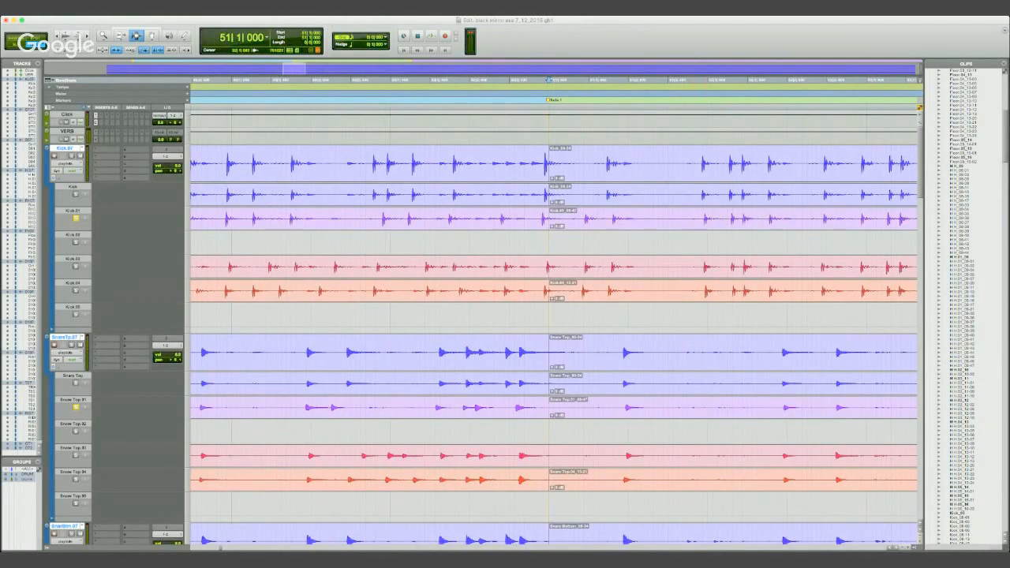
pyautogui.click(707, 218)
pyautogui.press('b')
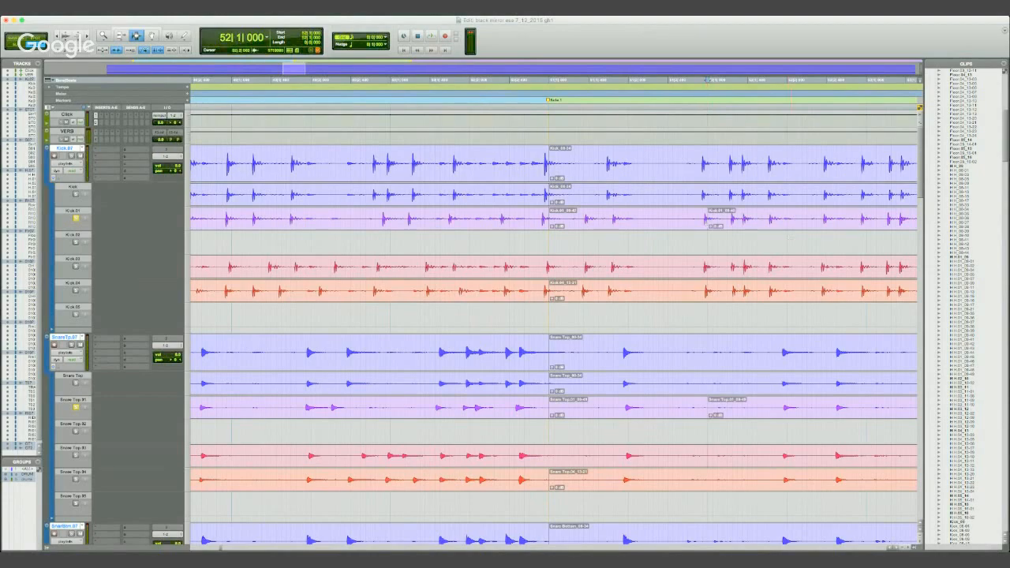
# - Select the Kick.01 clip starting at 51|1|000 across the grouped drums and extend the selection to 53|1|000
pyautogui.press('F8')
pyautogui.click(135, 36)
pyautogui.moveTo(534, 268); pyautogui.dragTo(553, 268)
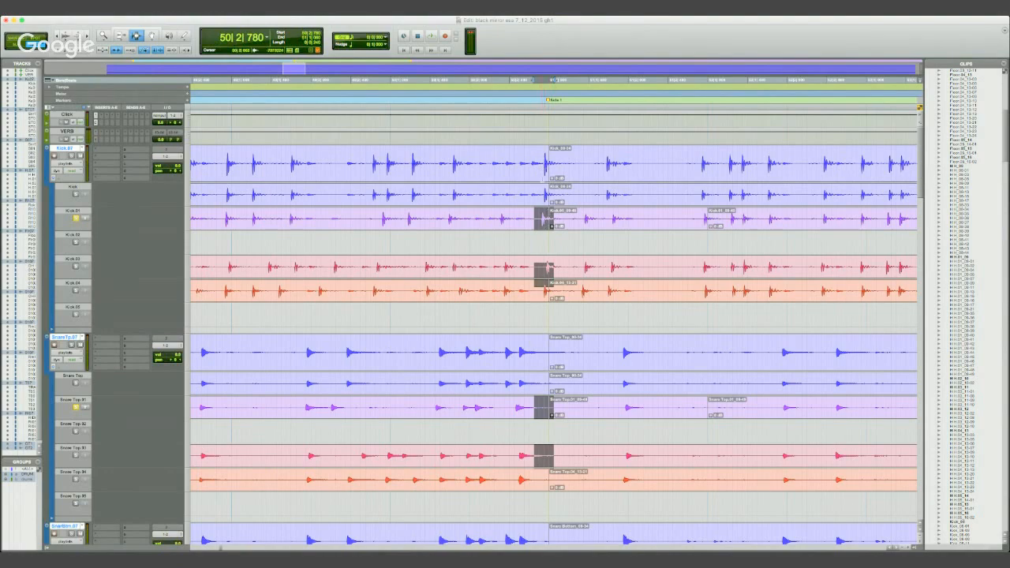
pyautogui.click(550, 220)
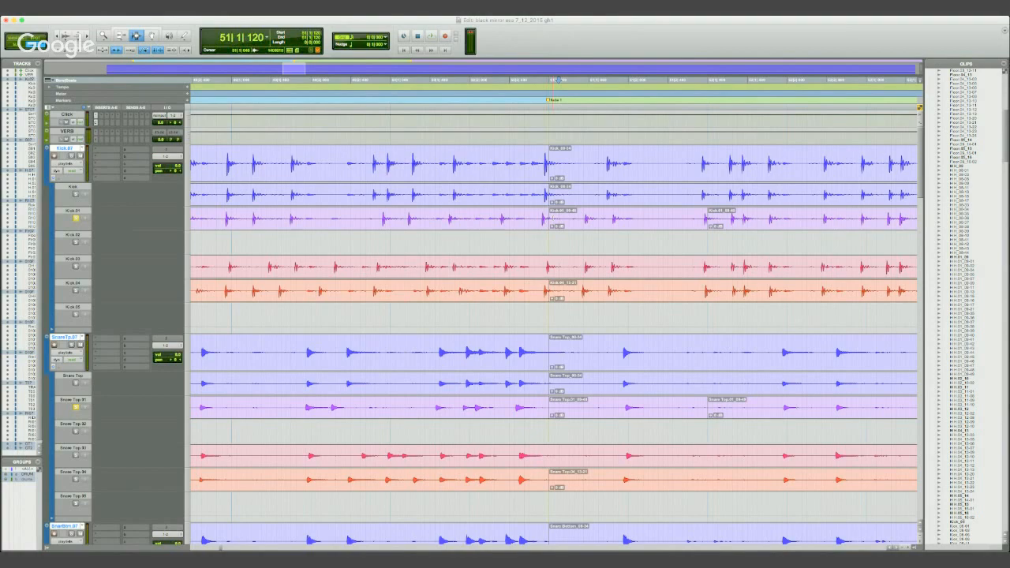
pyautogui.doubleClick(550, 222)
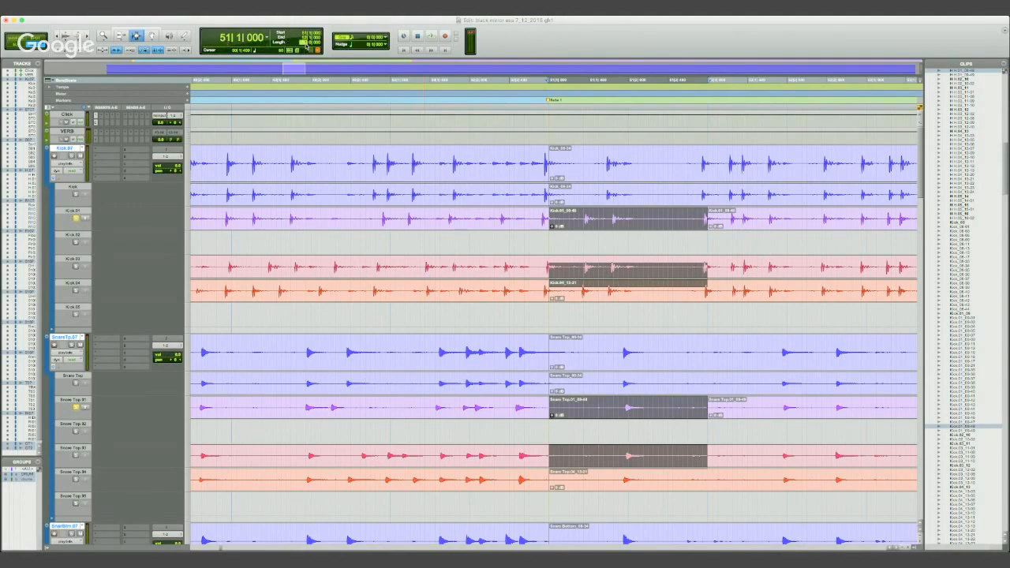
pyautogui.press('super+d')
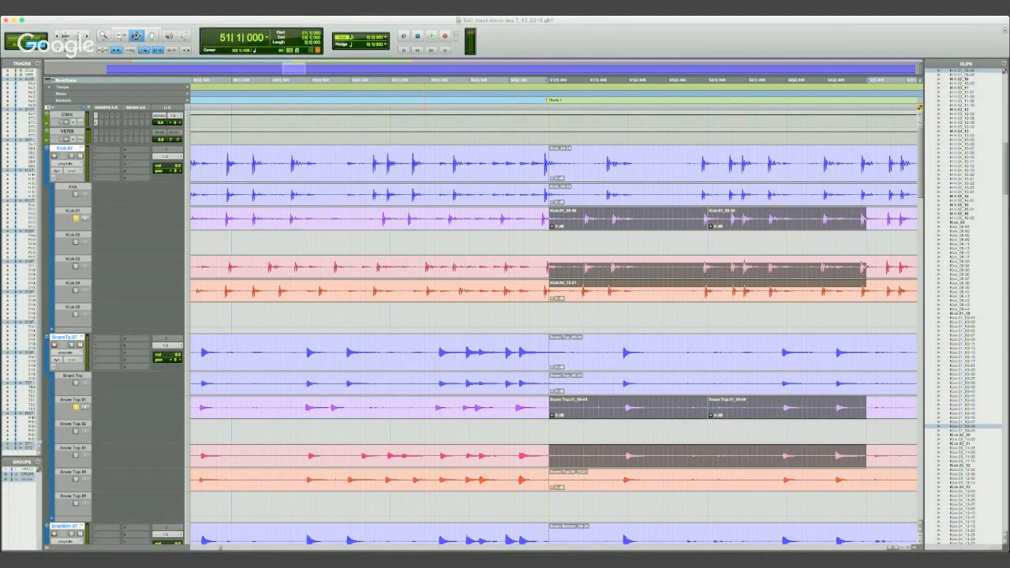
# - Undo the splits in the .01 lanes and make a free selection in Slip mode starting at 50|2|854
pyautogui.press('super+z')
pyautogui.press('super+z')
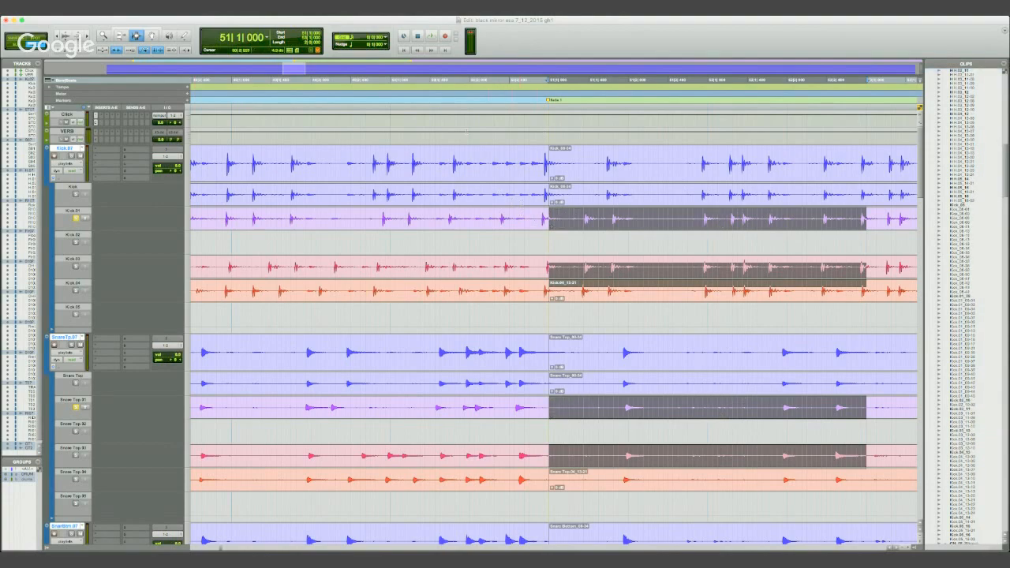
pyautogui.click(12, 45)
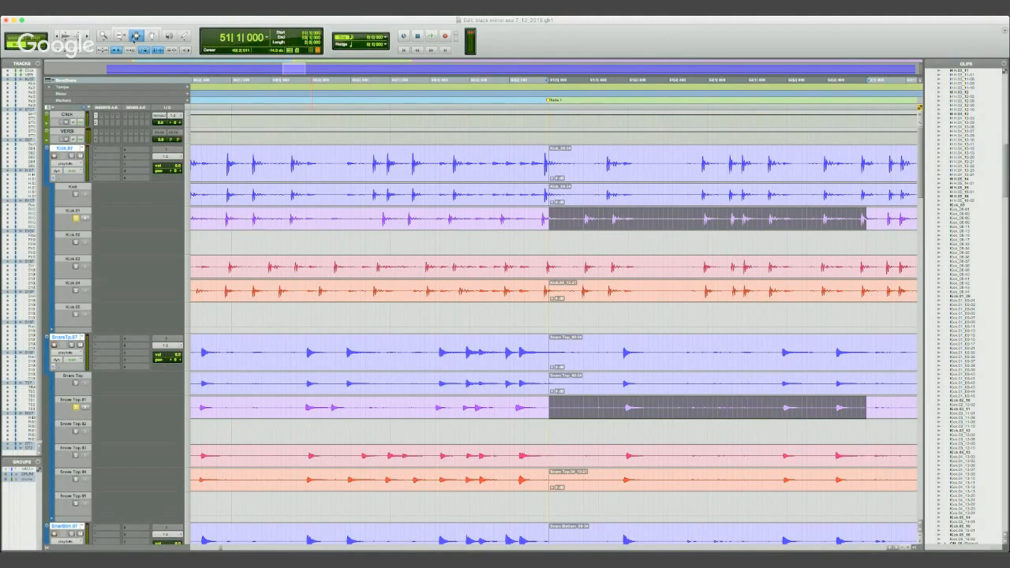
pyautogui.moveTo(539, 262); pyautogui.dragTo(816, 264)
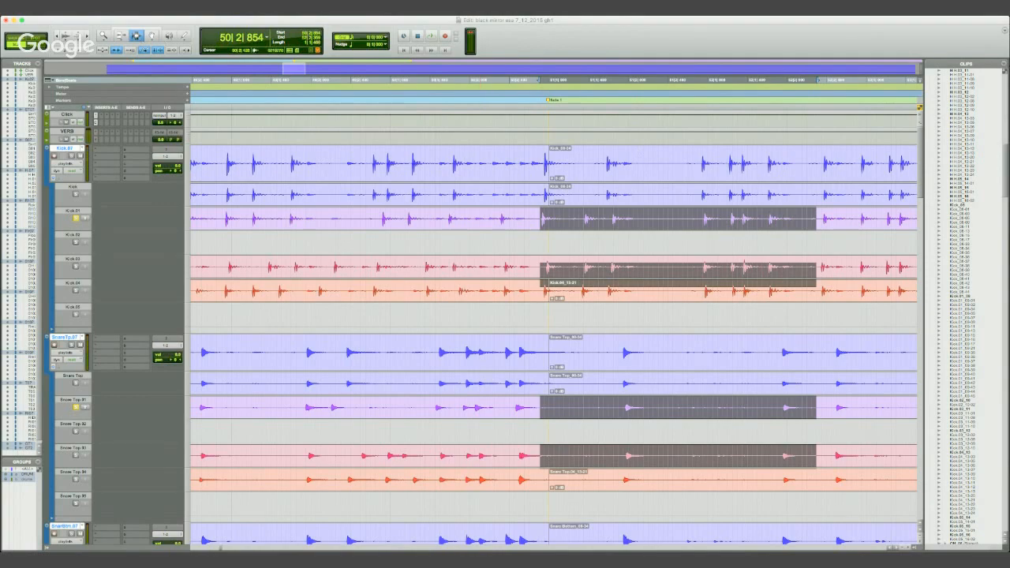
# - Select 51|1|000 to 52|1|000 on the Kick.01 lane in Grid mode and separate that bar across the grouped drums
pyautogui.press('F4')
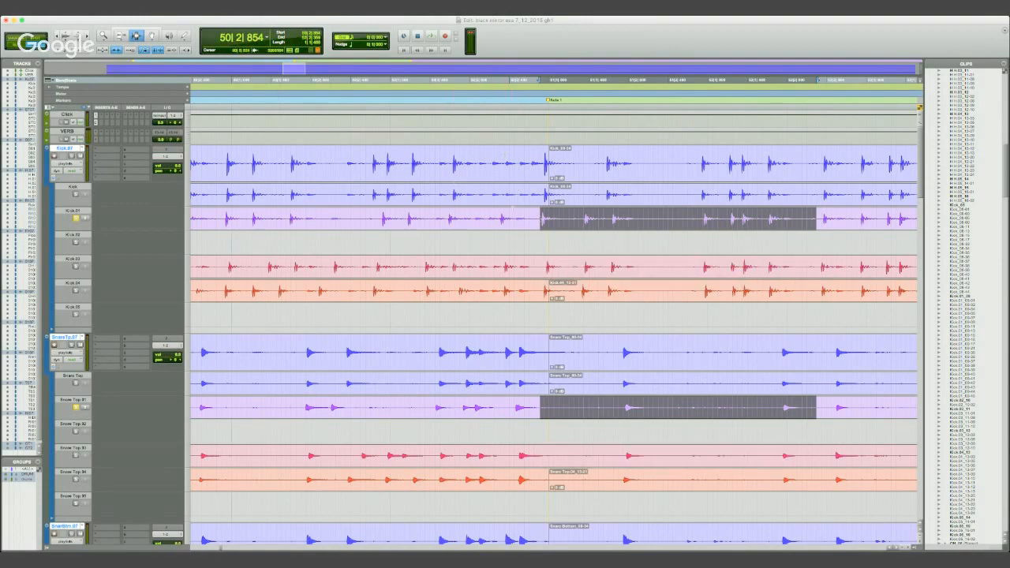
pyautogui.click(547, 221)
pyautogui.moveTo(548, 221); pyautogui.dragTo(706, 221)
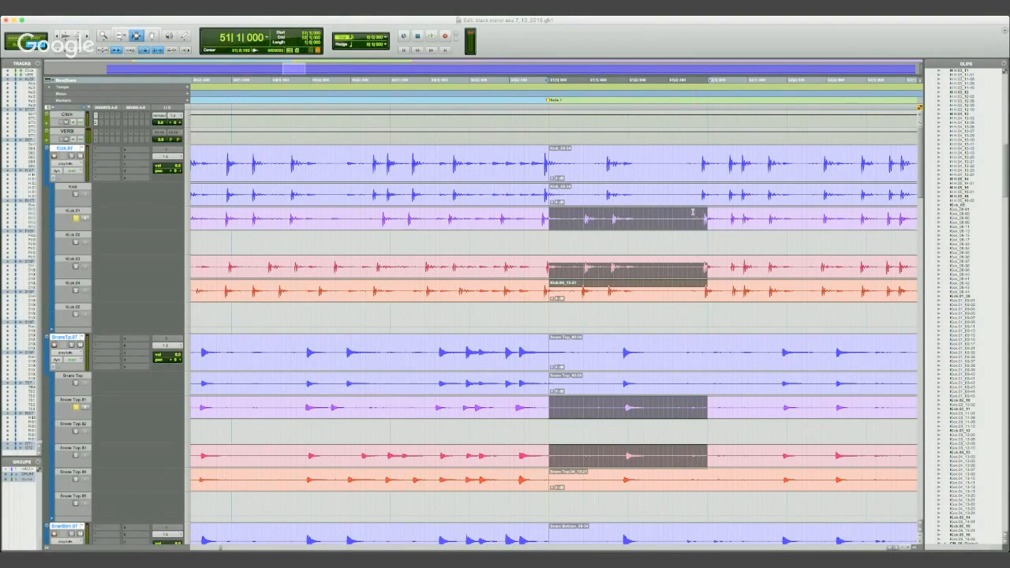
pyautogui.press('super+e')
# - Copy the separated .01 bar up into the main drum playlists at 51|1|000
pyautogui.click(153, 36)
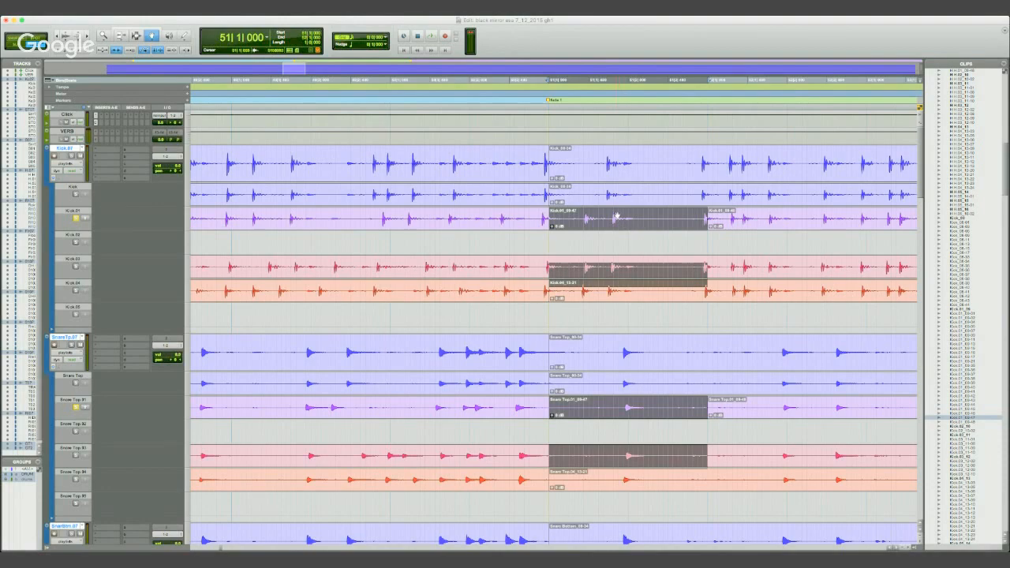
pyautogui.moveTo(623, 218); pyautogui.dragTo(620, 177)
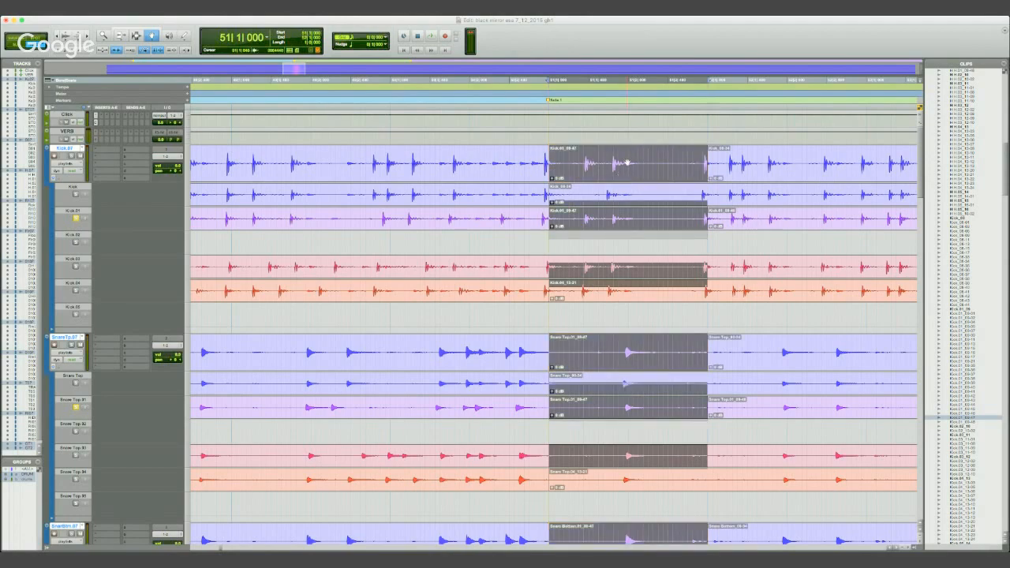
pyautogui.click(529, 83)
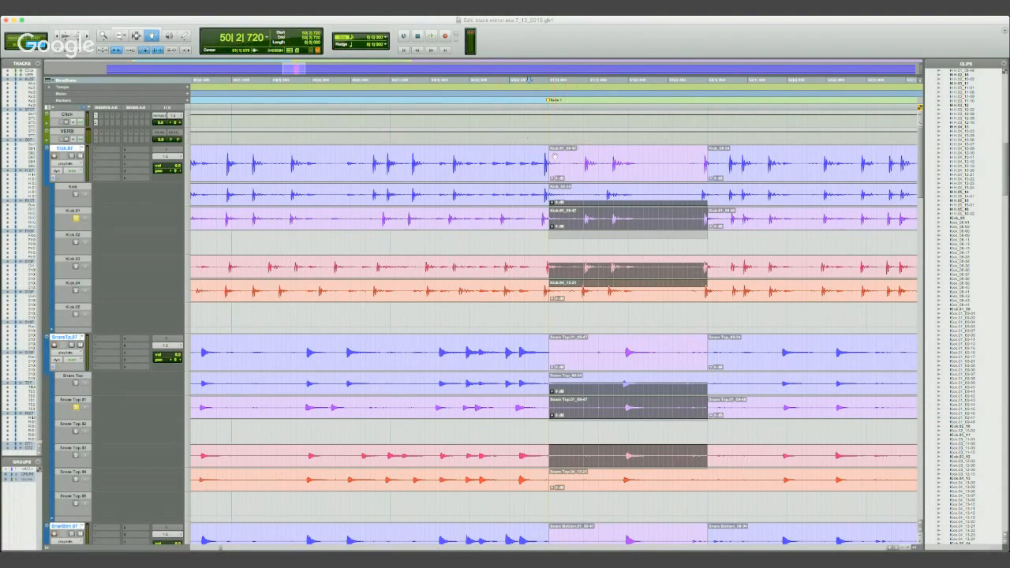
# - Trim the start of the copied bar in the main drum playlists back to 50|2|858
pyautogui.press('F6')
pyautogui.moveTo(550, 167); pyautogui.dragTo(540, 168)
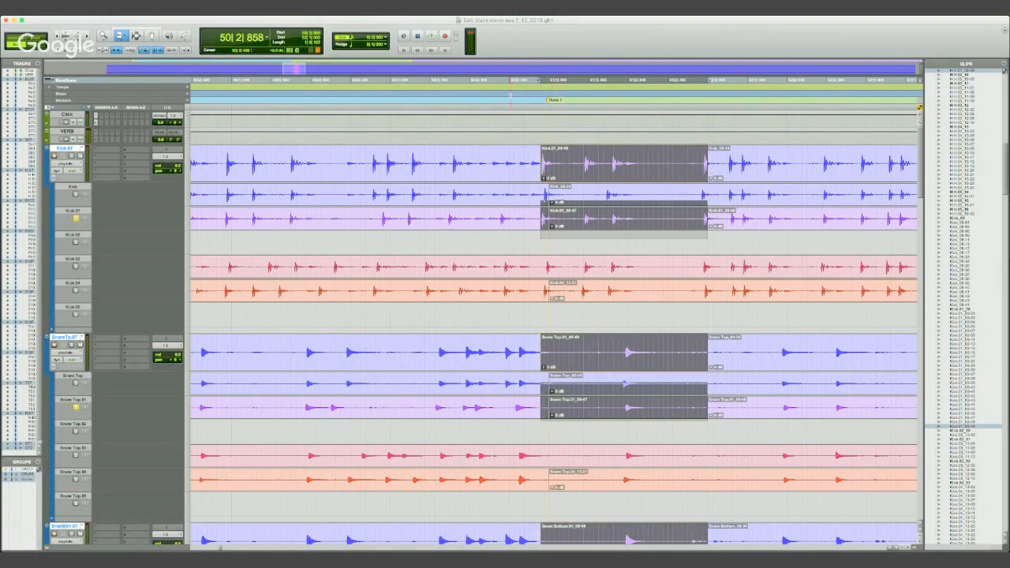
pyautogui.click(499, 93)
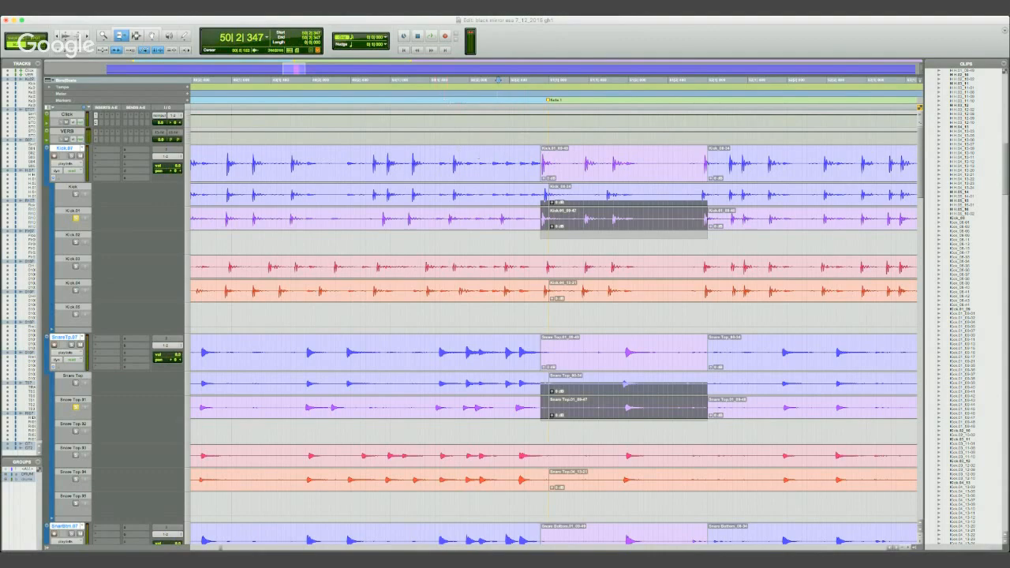
pyautogui.click(152, 36)
pyautogui.click(560, 161)
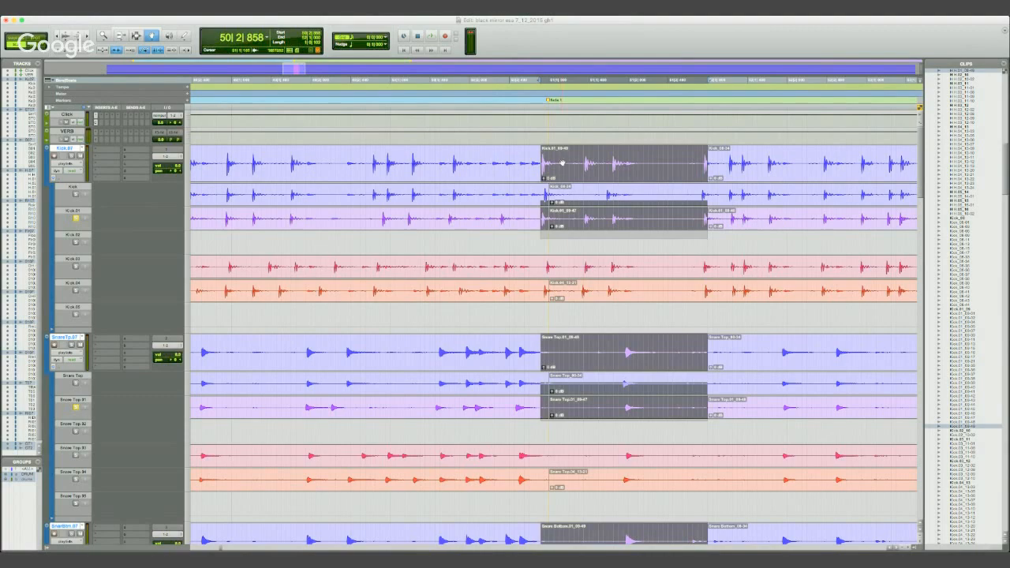
# - Audition the comp edit from 50|1|409, unsolo the .01 lanes and play it again from the same point
pyautogui.click(424, 93)
pyautogui.press('space')
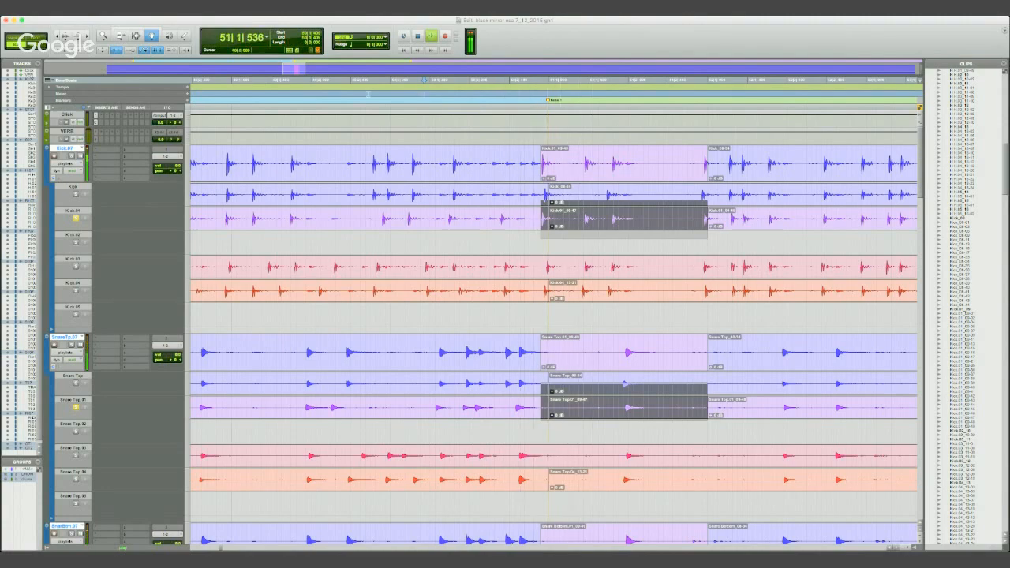
pyautogui.press('space')
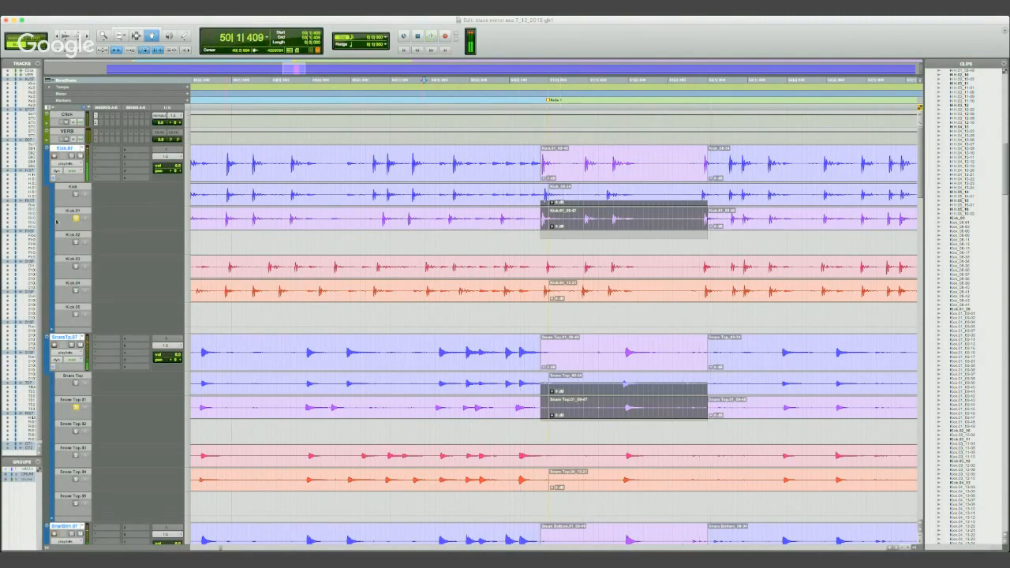
pyautogui.press('space')
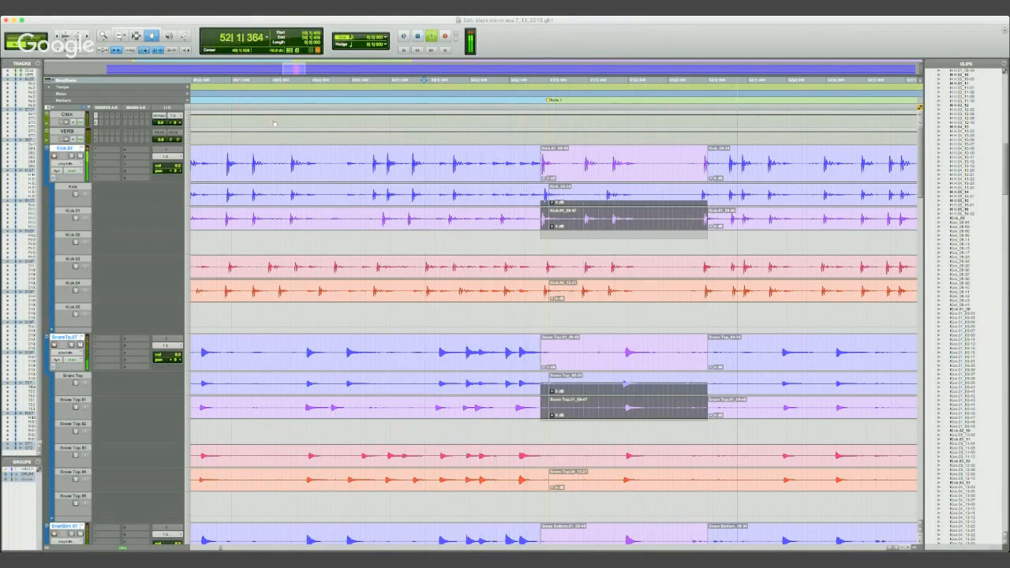
pyautogui.press('space')
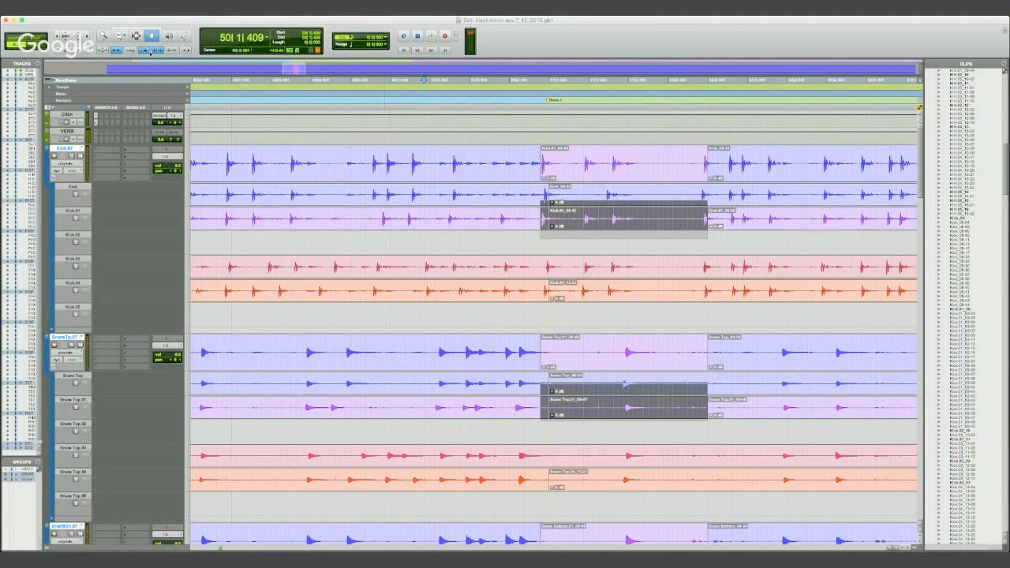
# - Undo the start trims and the copy of the .01 bar into the main drum playlists
pyautogui.press('F7')
pyautogui.press('super+z')
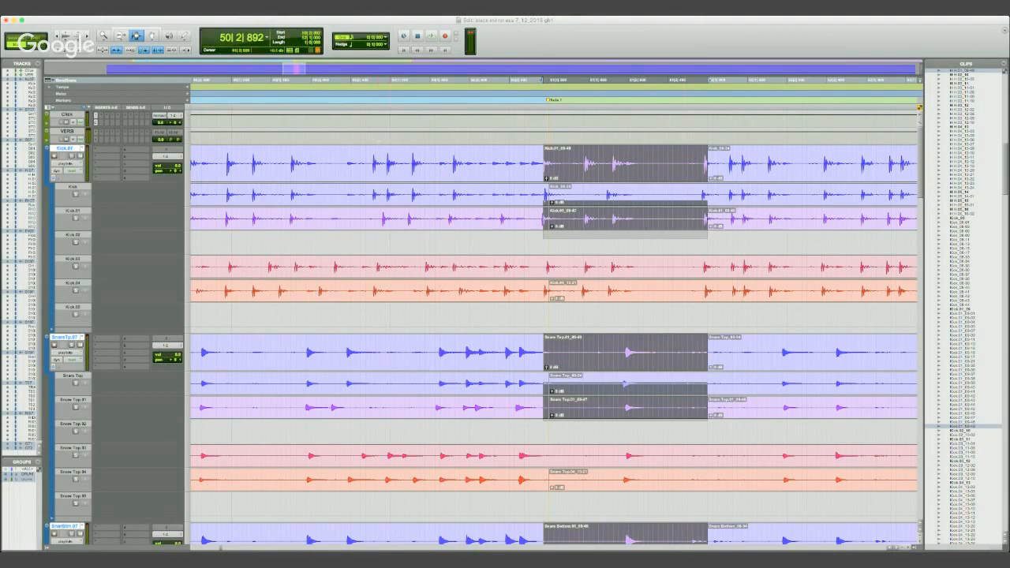
pyautogui.press('super+z')
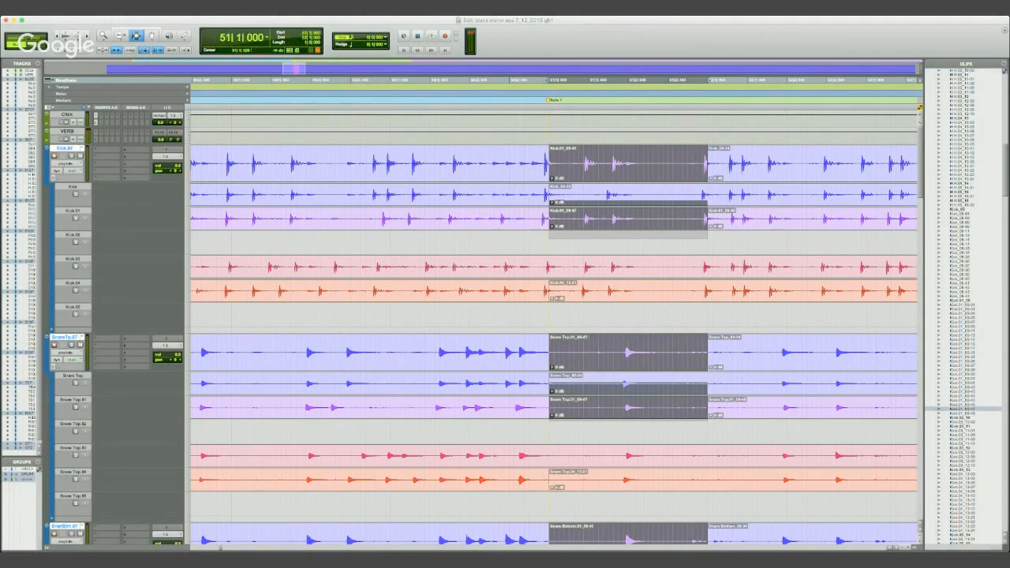
pyautogui.press('super+z')
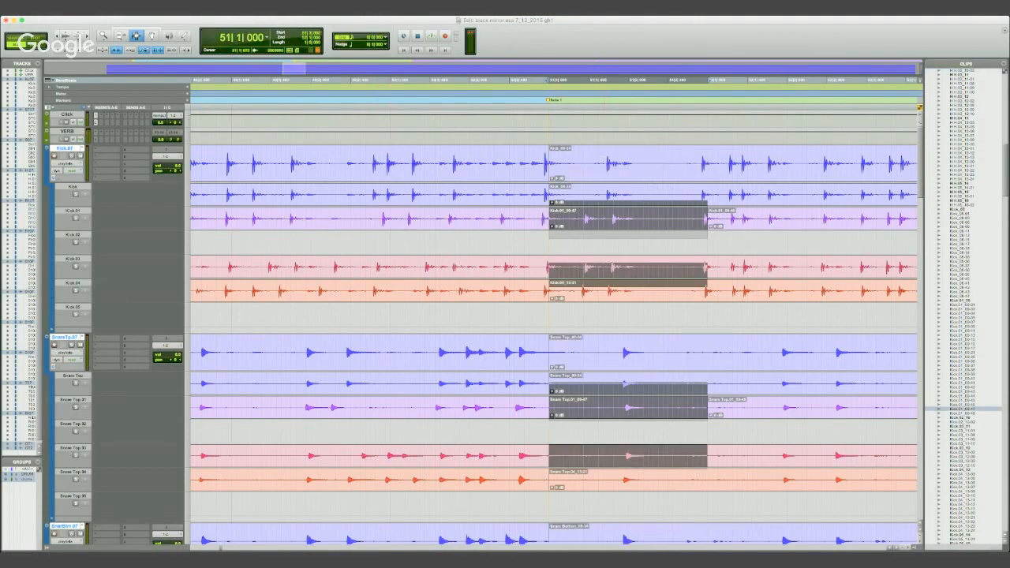
pyautogui.press('super+z')
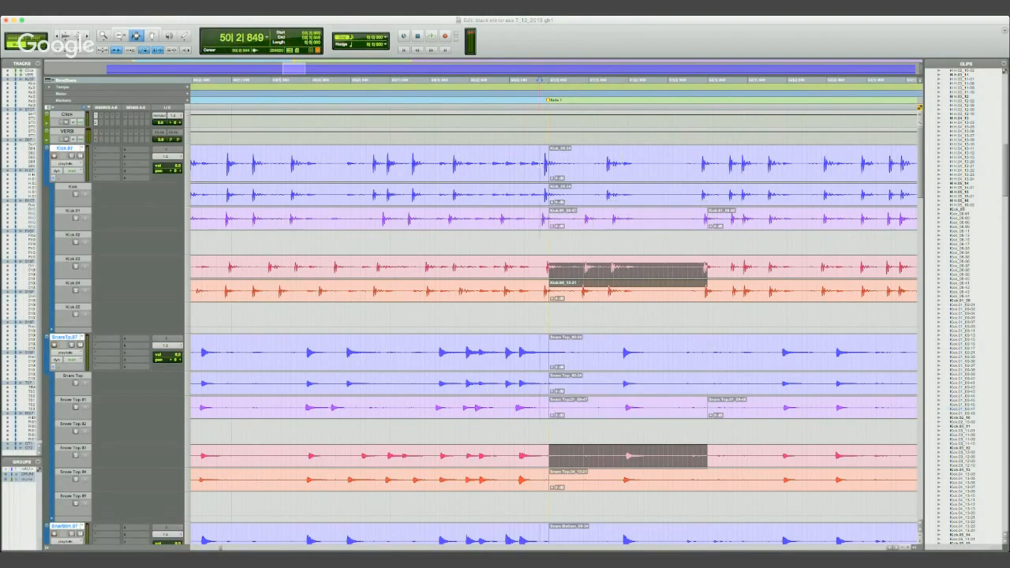
# - Examine the kick and snare takes around 74|1|142, just ahead of the next section marker
pyautogui.press('r')
pyautogui.press('t')
pyautogui.press('t')
pyautogui.press('t')
pyautogui.press('r')
pyautogui.press('r')
pyautogui.press('r')
pyautogui.press('r')
pyautogui.press('r')
pyautogui.press('r')
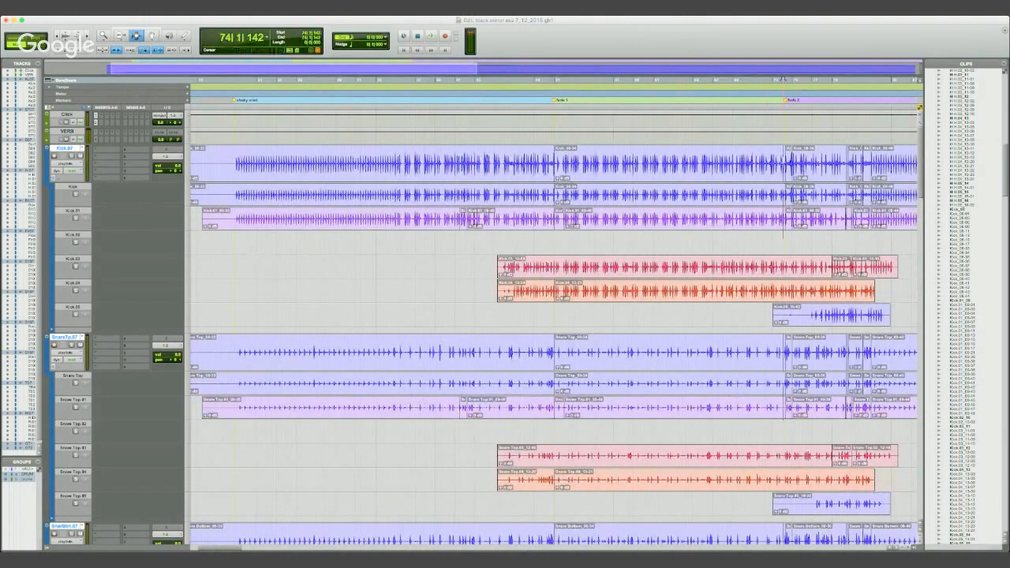
pyautogui.press('t')
pyautogui.press('t')
pyautogui.press('t')
pyautogui.press('t')
pyautogui.press('t')
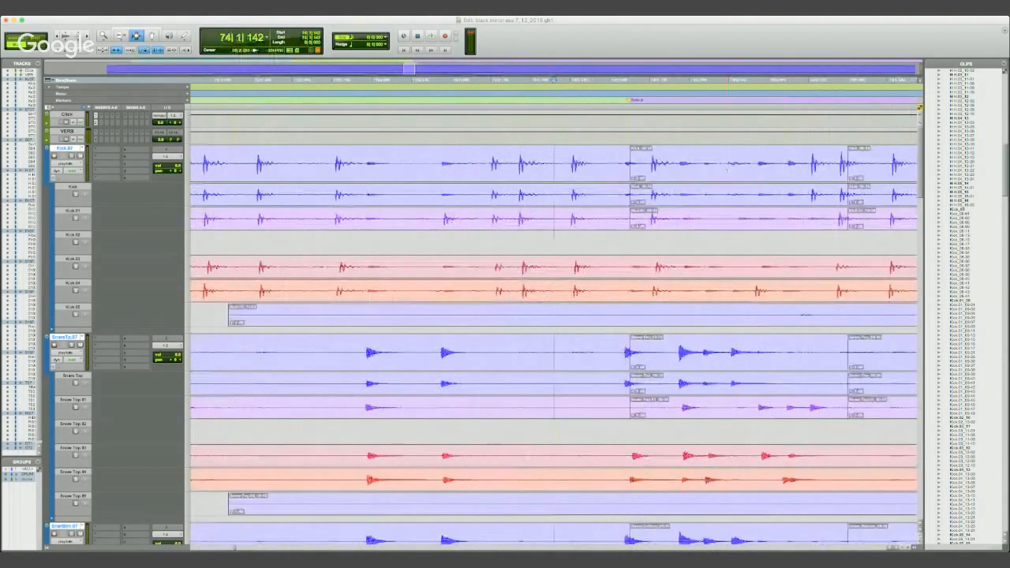
# - Audition the comped drums from 73|2|844 across the splits at the section marker
pyautogui.click(467, 205)
pyautogui.press('space')
pyautogui.press('r')
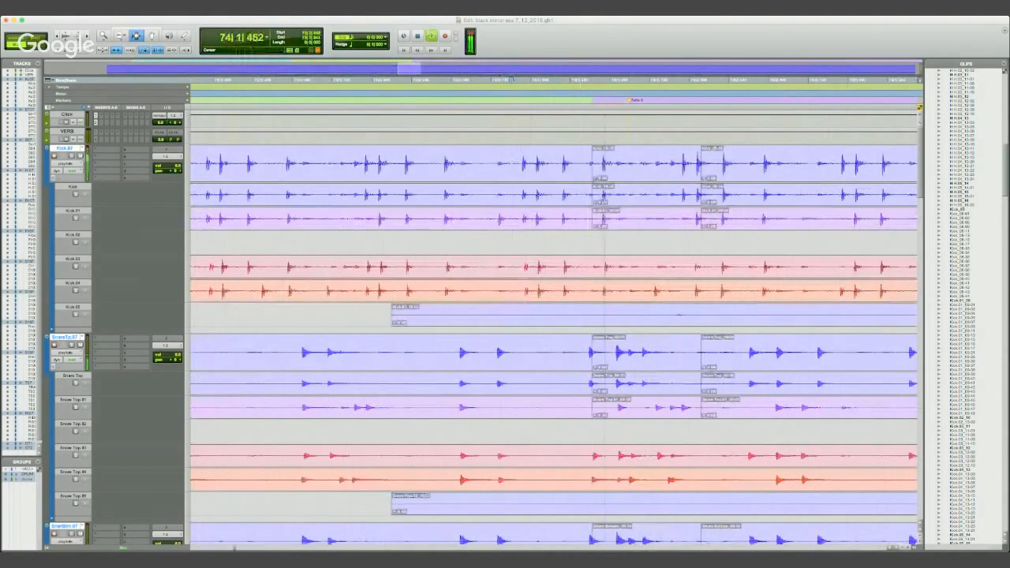
pyautogui.press('r')
pyautogui.press('r')
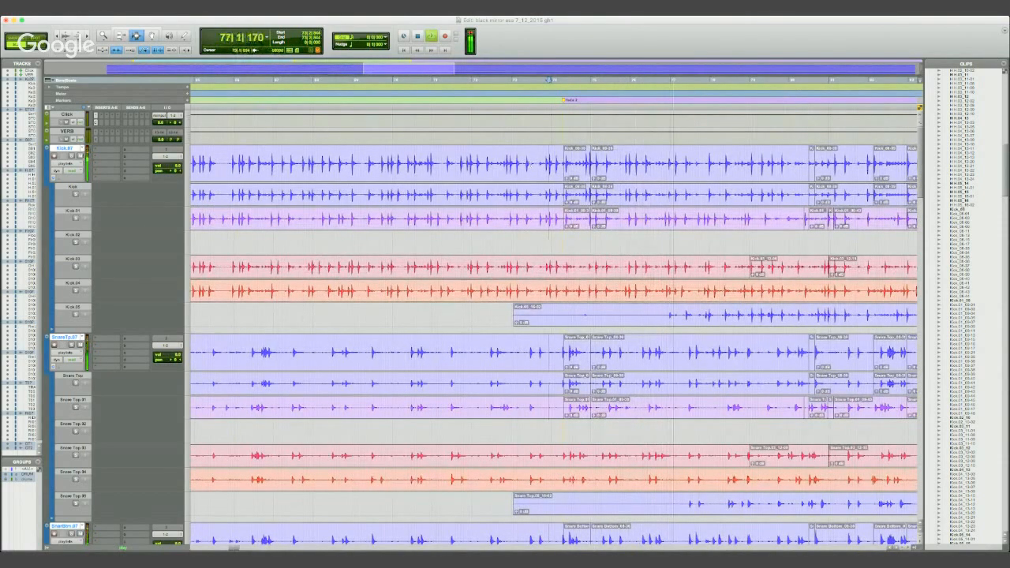
pyautogui.press('space')
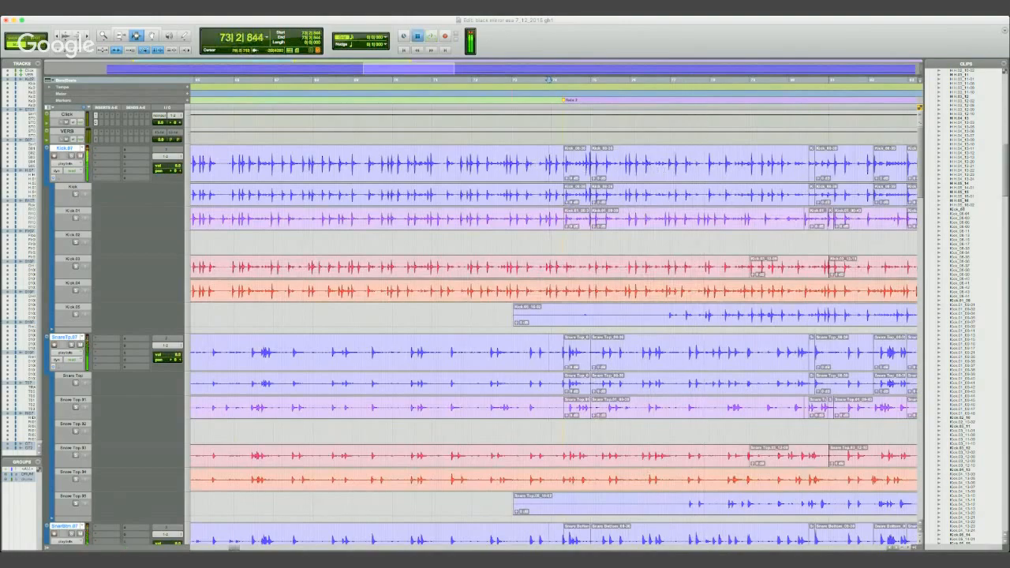
# - Audition the comped drums from 76|2|866
pyautogui.click(668, 164)
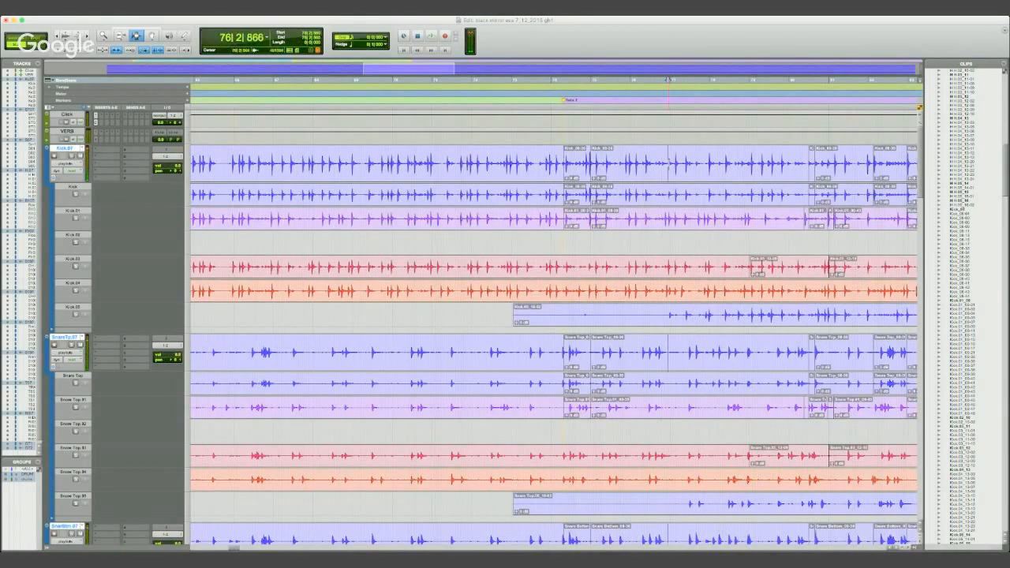
pyautogui.press('t')
pyautogui.press('t')
pyautogui.press('t')
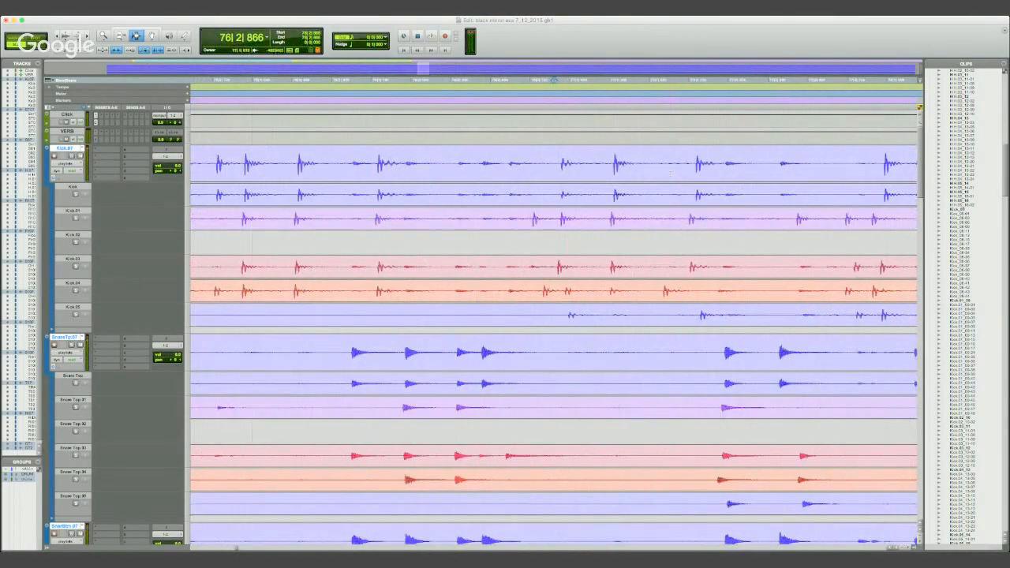
pyautogui.press('t')
pyautogui.press('r')
pyautogui.press('r')
pyautogui.press('space')
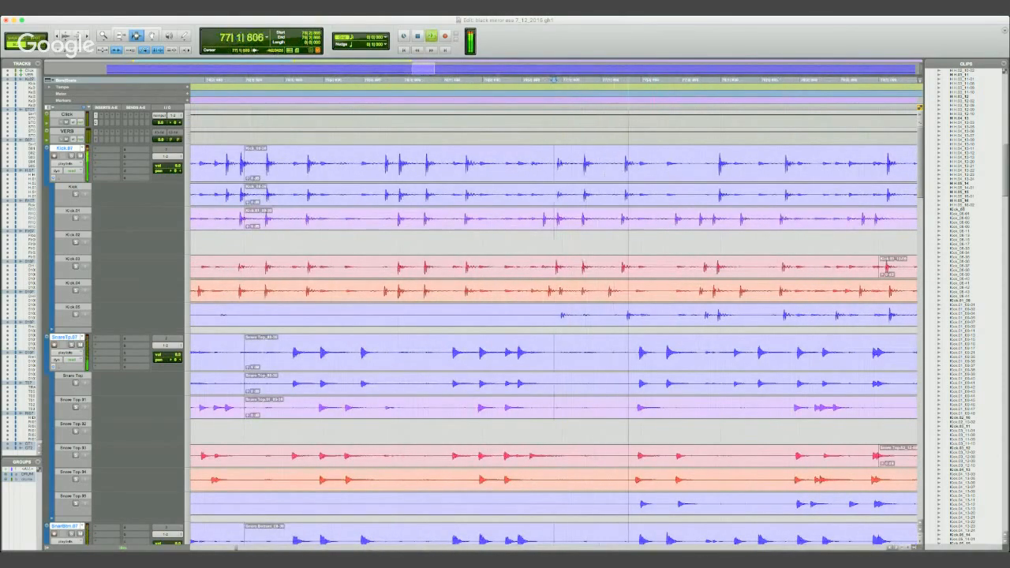
pyautogui.press('space')
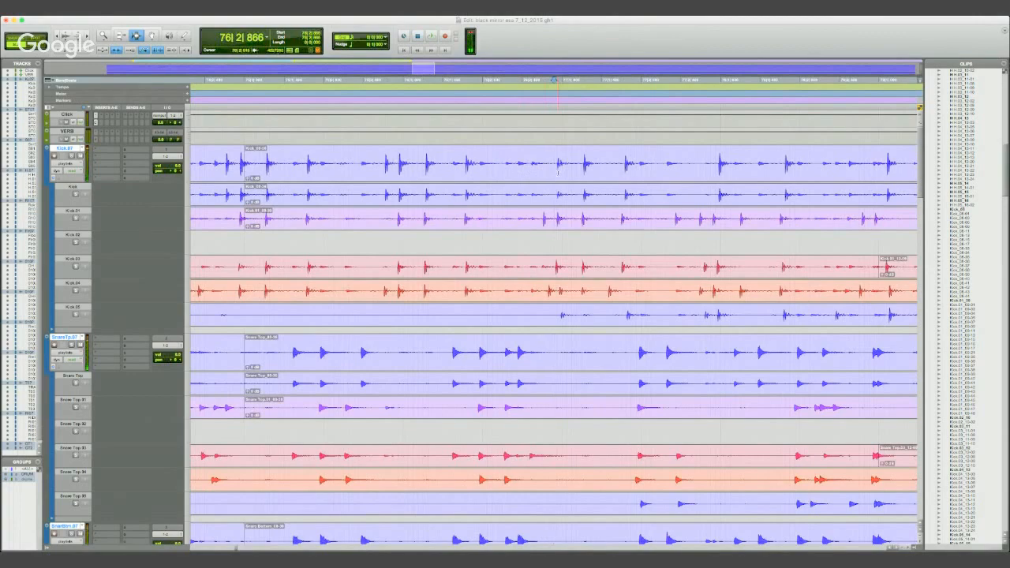
# - Place the edit cursor at 76|2|904 and compare the kick hits of the alternate takes around it
pyautogui.click(557, 167)
pyautogui.press('r')
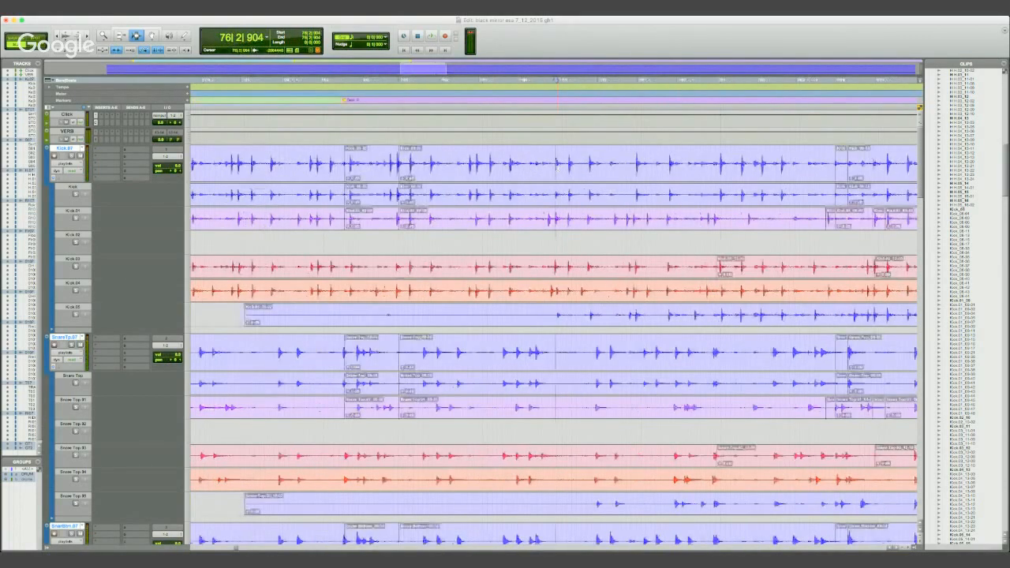
pyautogui.press('r')
pyautogui.press('t')
pyautogui.press('t')
pyautogui.press('t')
pyautogui.press('t')
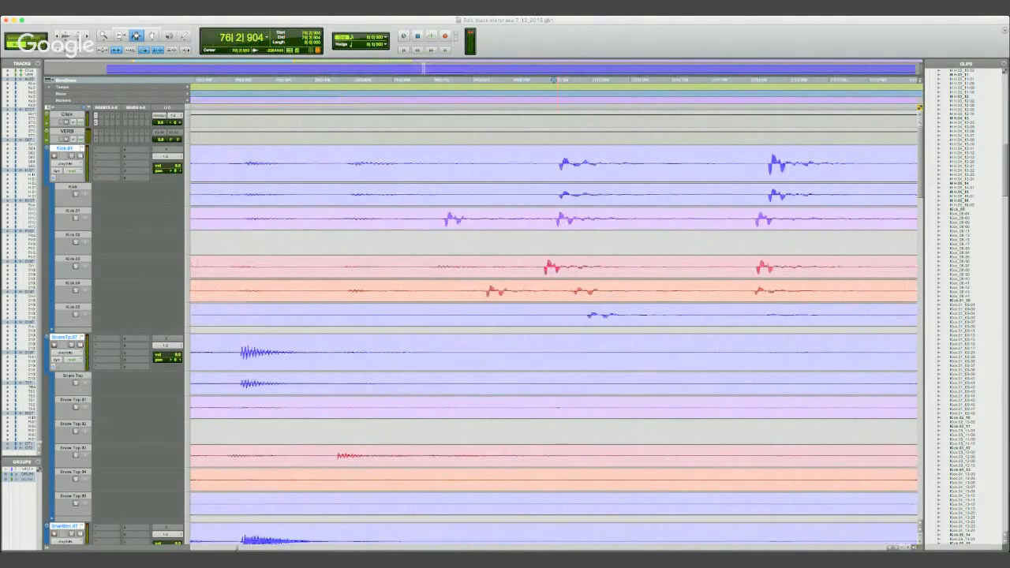
pyautogui.press('r')
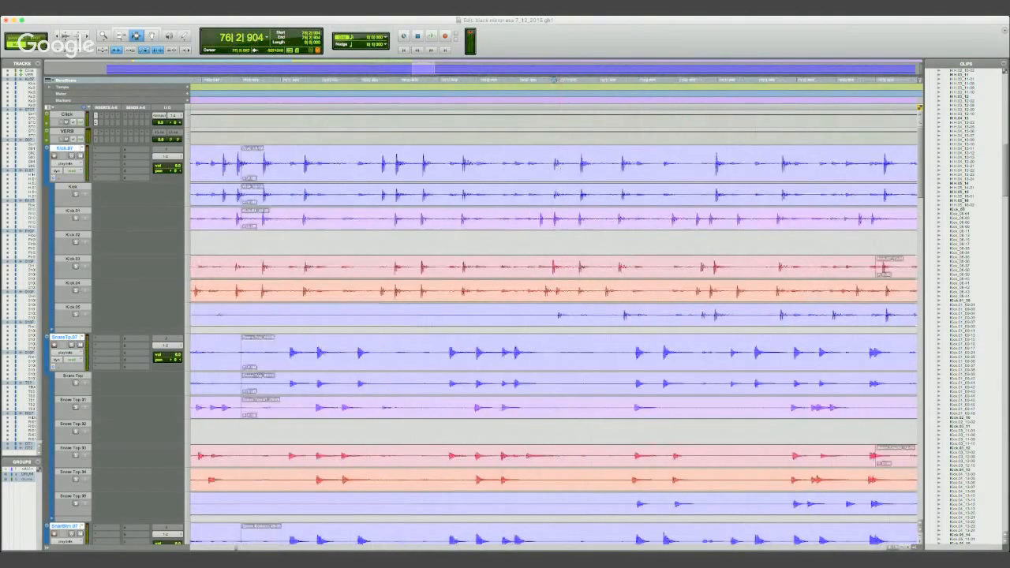
# - Audition the comped drums from 75|2|853 through the kick hits leading into bar 76
pyautogui.press('r')
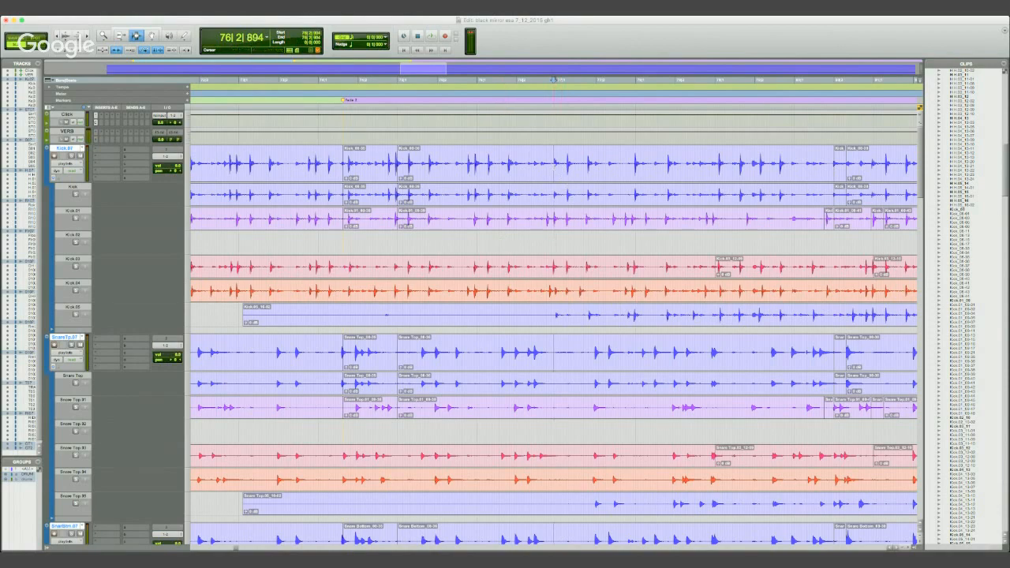
pyautogui.click(506, 165)
pyautogui.press('t')
pyautogui.press('t')
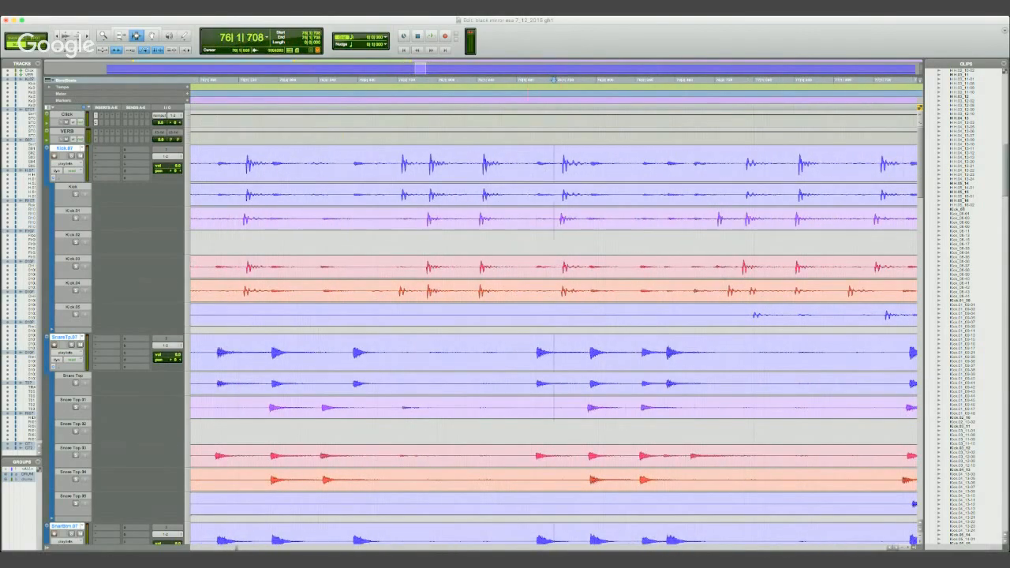
pyautogui.click(532, 80)
pyautogui.click(558, 79)
pyautogui.click(419, 80)
pyautogui.press('space')
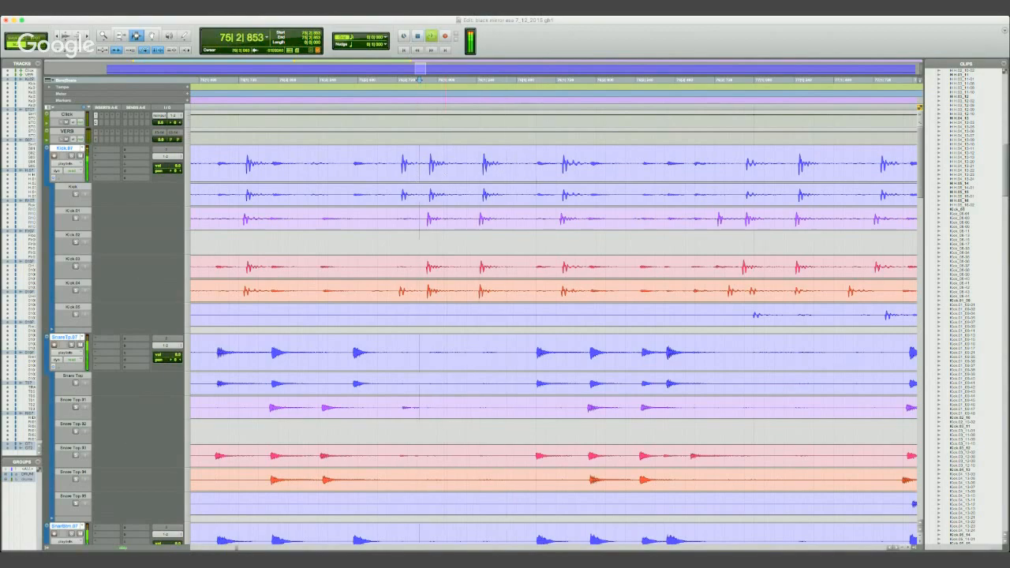
pyautogui.press('space')
pyautogui.press('space')
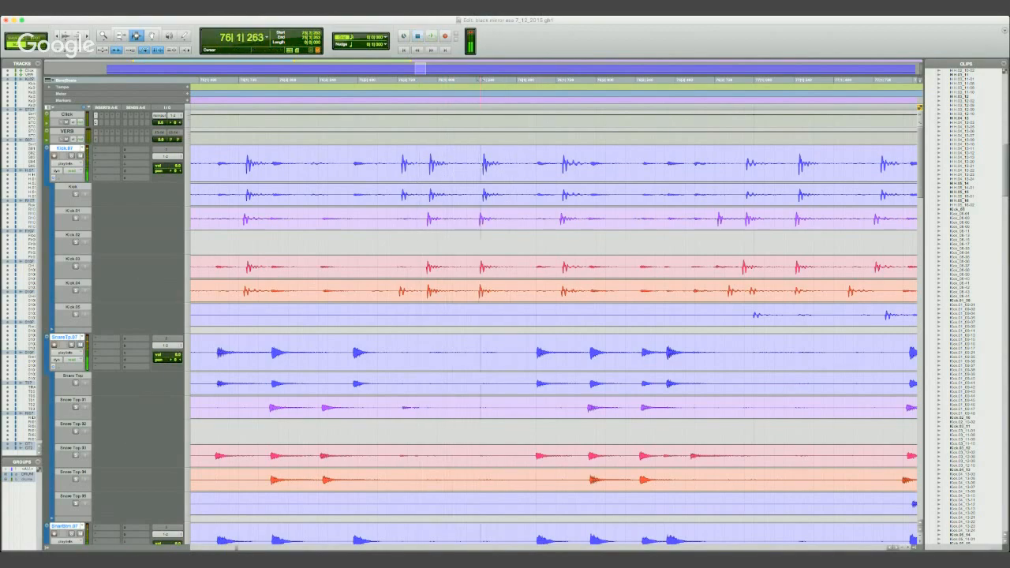
# - Place the edit cursor on the transient of the strong kick hit at 76|1|278 in the comped kick track
pyautogui.moveTo(484, 168); pyautogui.dragTo(504, 173)
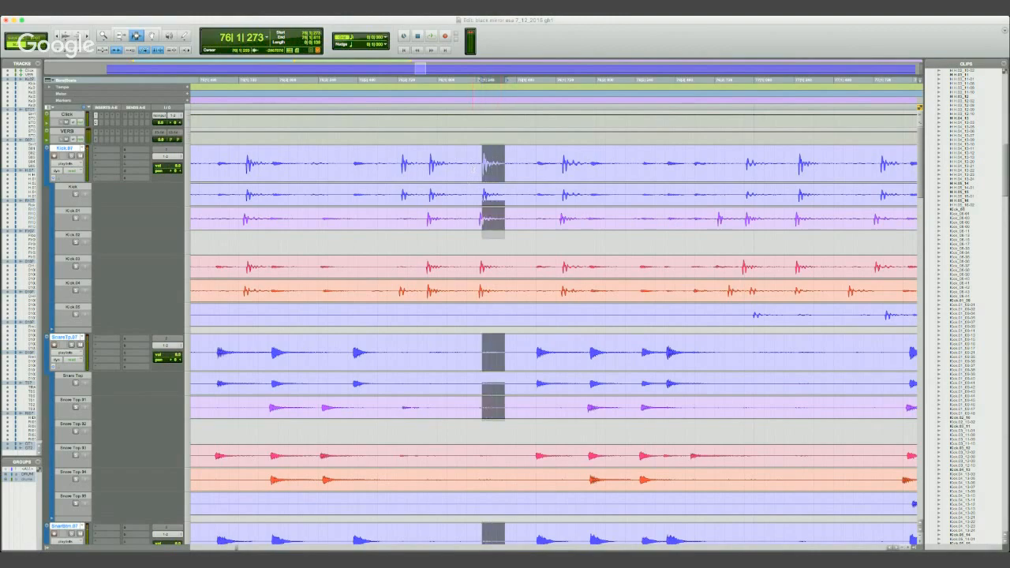
pyautogui.click(471, 183)
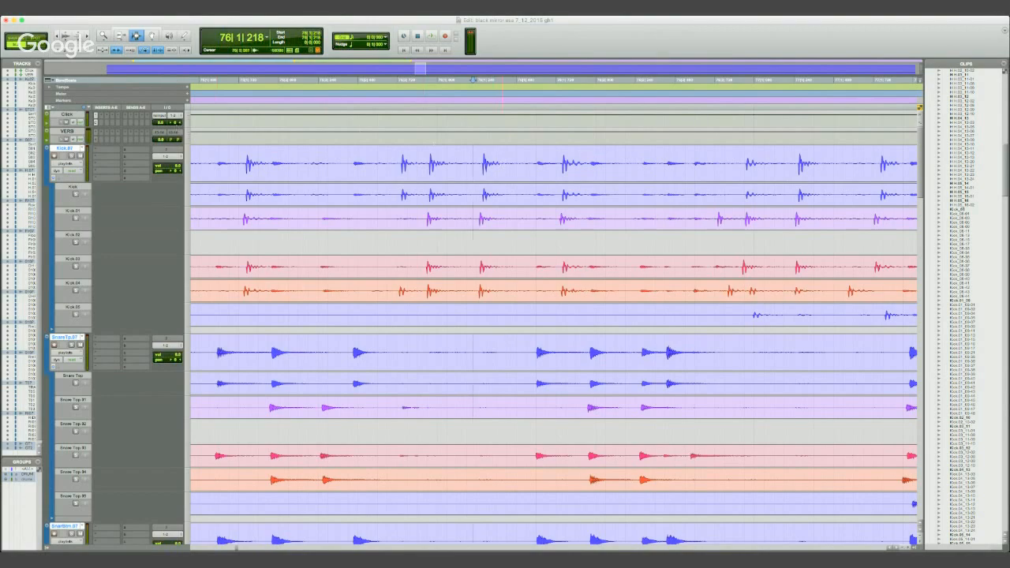
pyautogui.press('Tab')
pyautogui.click(424, 78)
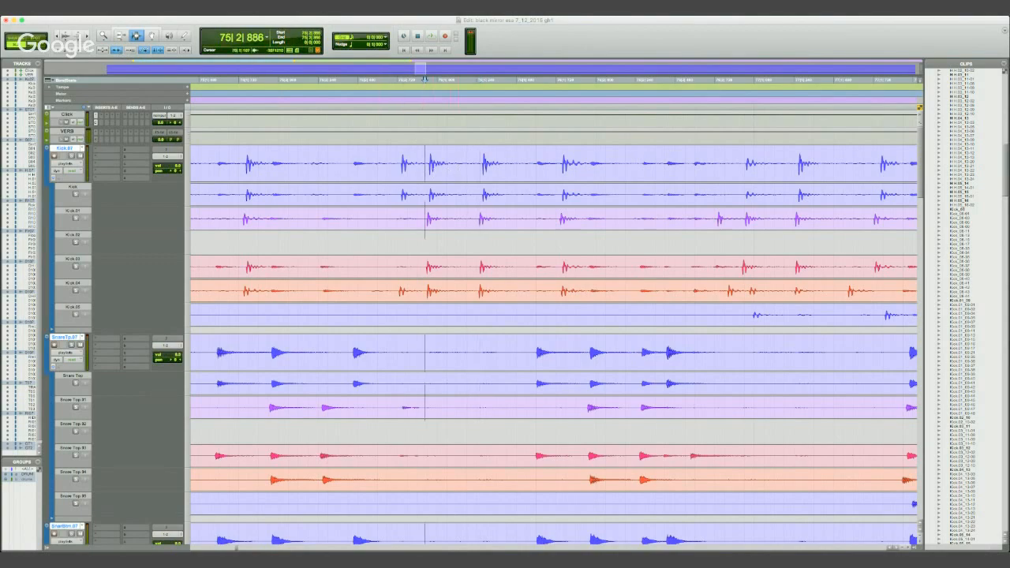
pyautogui.click(459, 164)
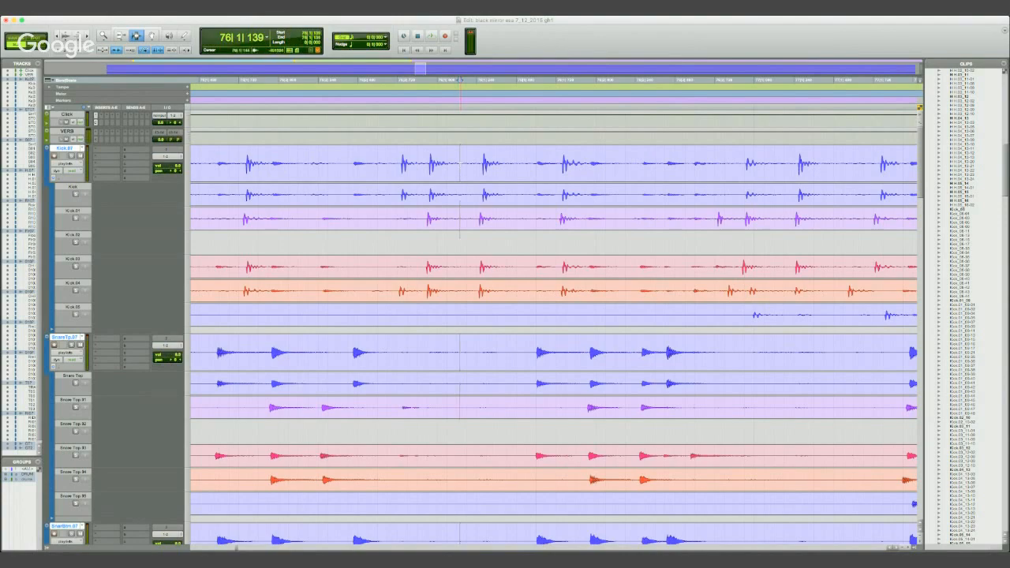
pyautogui.press('Tab')
pyautogui.press('t')
# - Split the comped drum clips on all grouped tracks at 76|1|278, right at the start of the kick hit
pyautogui.press('t')
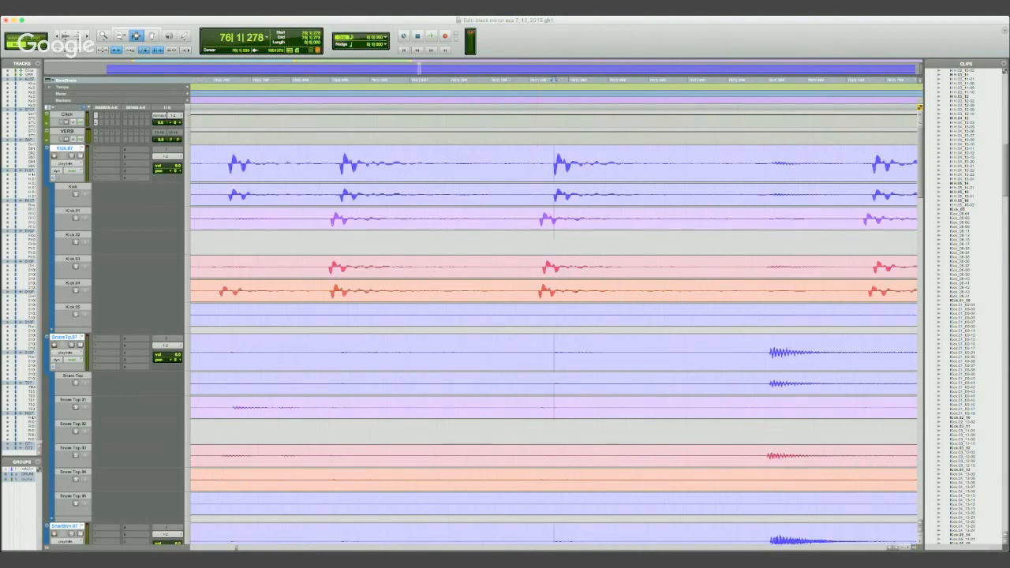
pyautogui.press('t')
pyautogui.press('t')
pyautogui.press('r')
pyautogui.press('r')
pyautogui.press('r')
pyautogui.press('r')
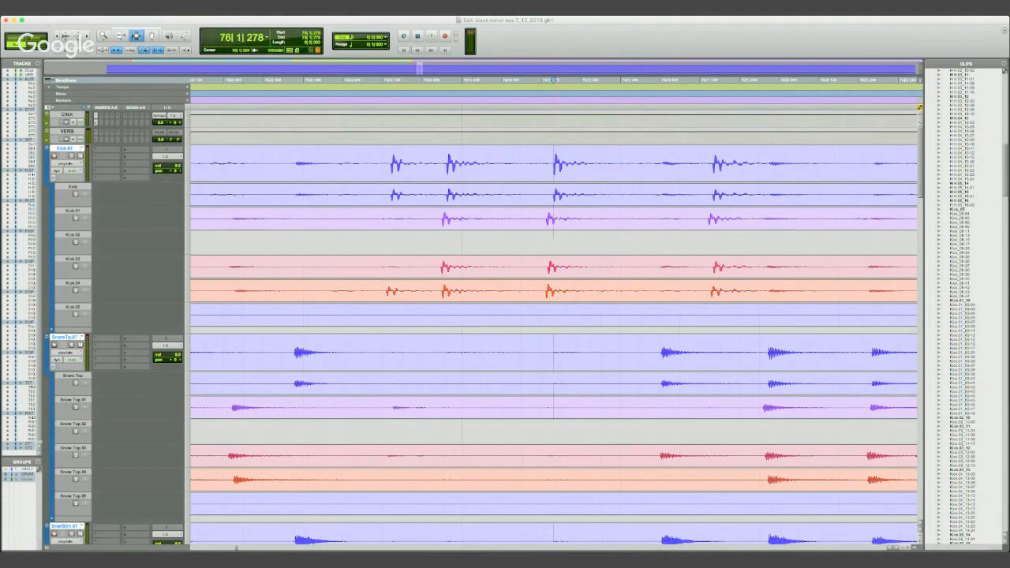
pyautogui.scroll(-10, 568, 230)
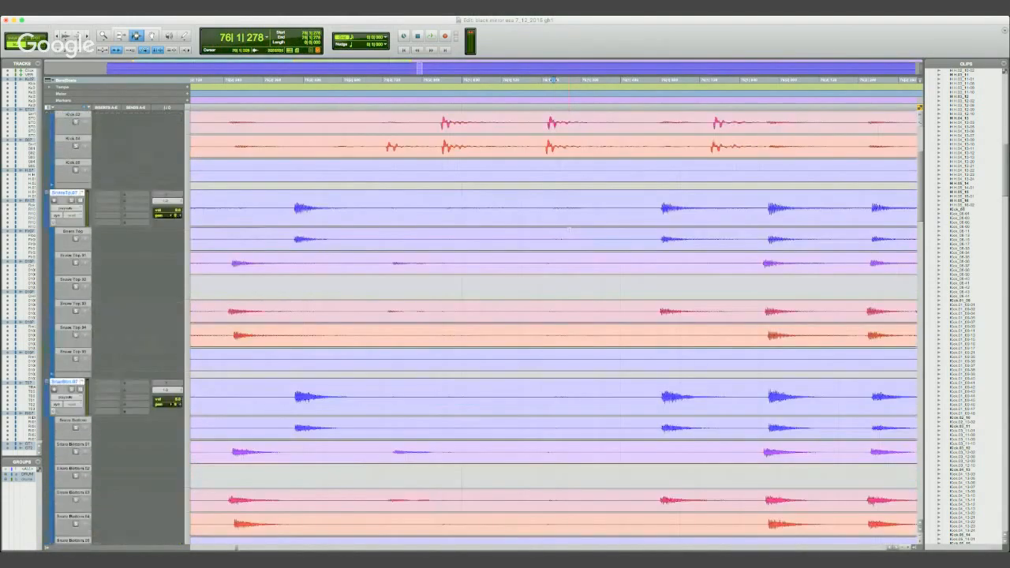
pyautogui.scroll(5, 568, 231)
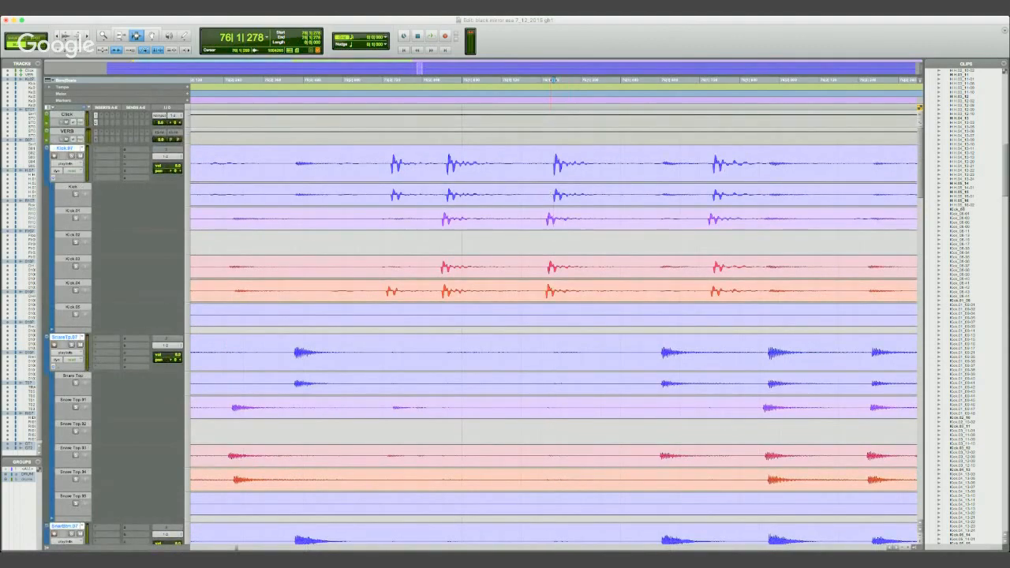
pyautogui.press('super+e')
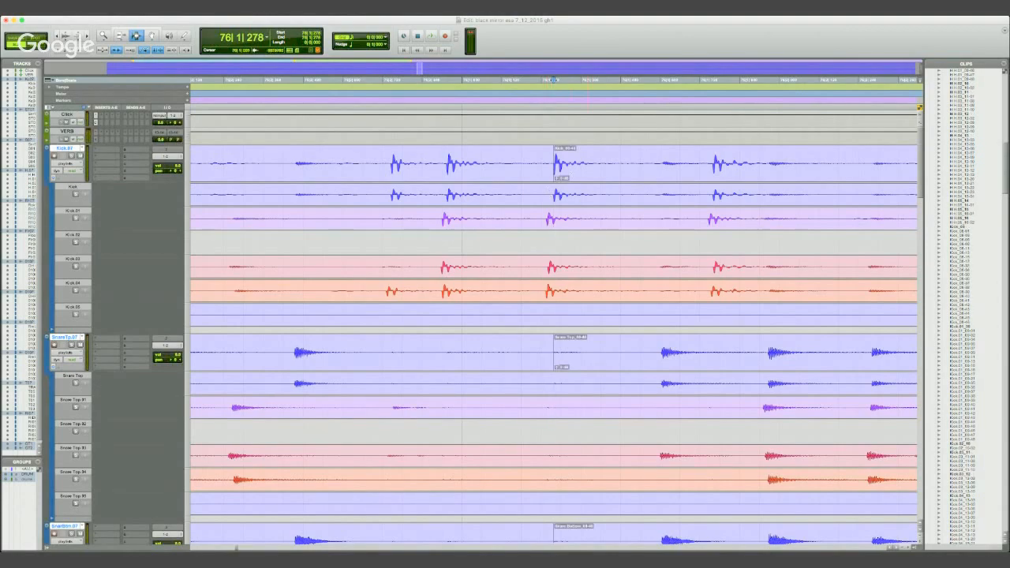
# - Split the comped drum clips at 76|1|416 and select the short clip that isolates the single kick hit
pyautogui.click(598, 80)
pyautogui.press('super+e')
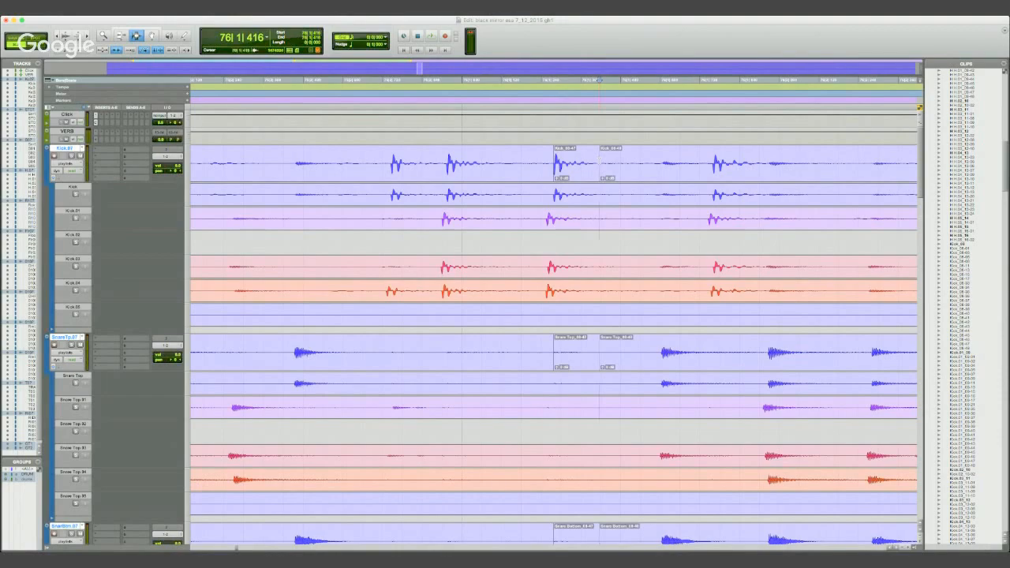
pyautogui.press('r')
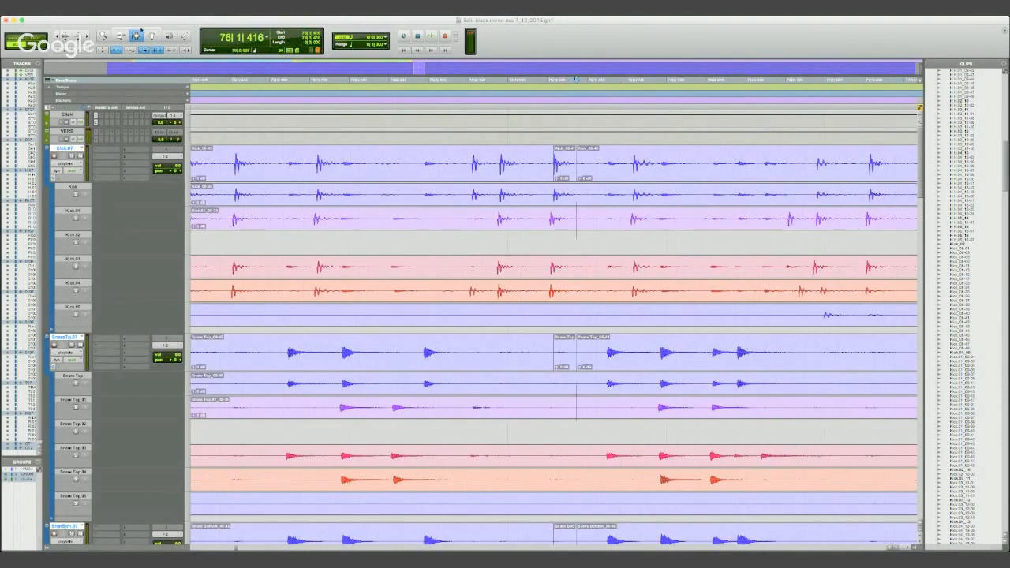
pyautogui.click(152, 35)
pyautogui.click(561, 164)
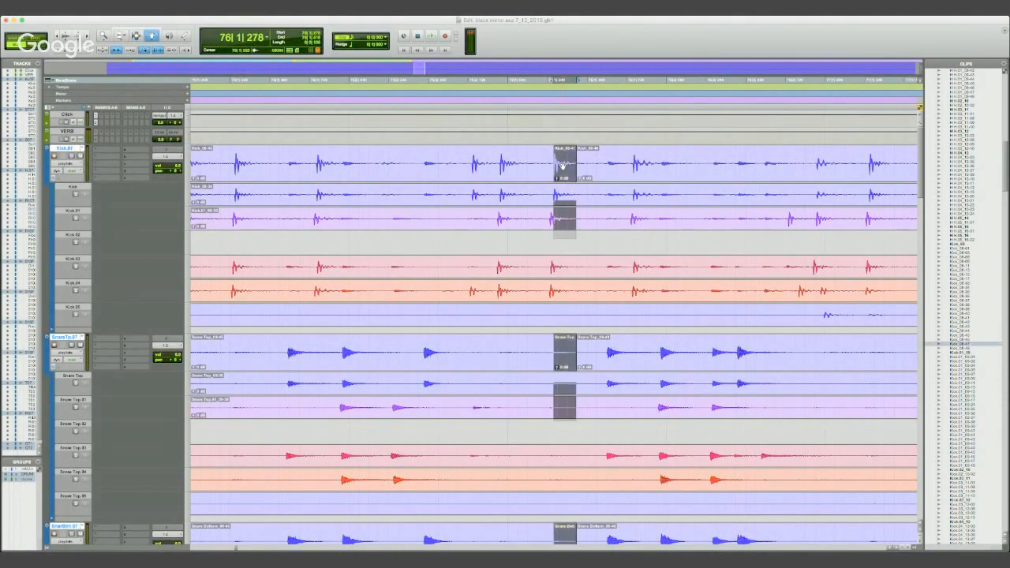
pyautogui.press('r')
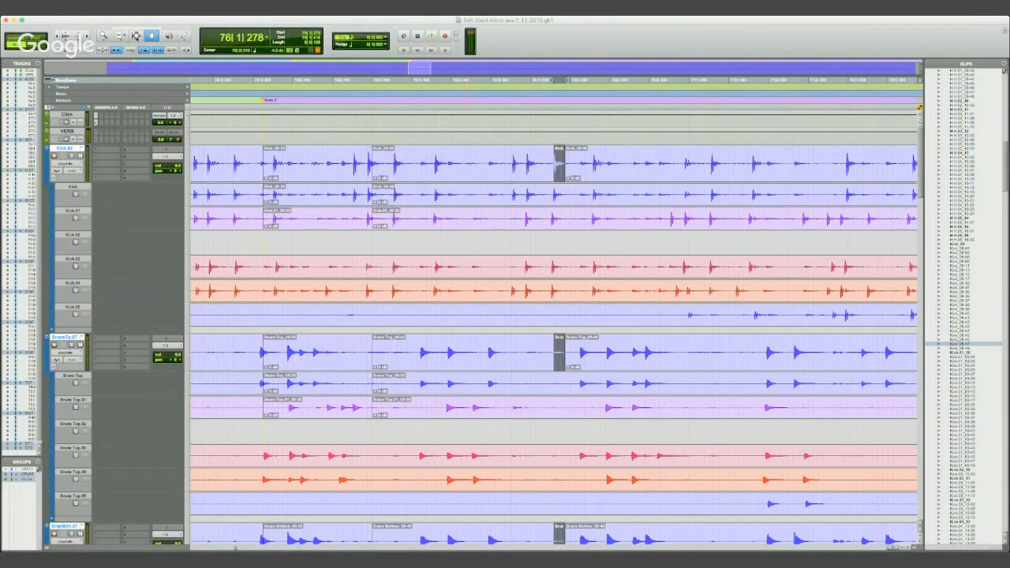
# - Place the edit cursor on the transient of the weak kick hit at 76|2|911
pyautogui.click(135, 36)
pyautogui.click(683, 165)
pyautogui.moveTo(684, 165); pyautogui.dragTo(696, 166)
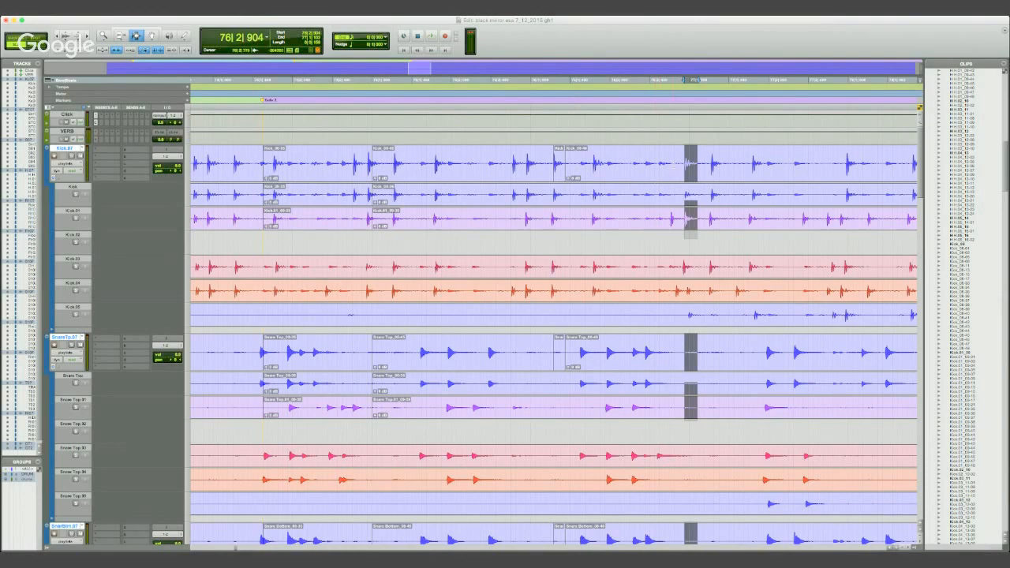
pyautogui.click(675, 164)
pyautogui.click(675, 163)
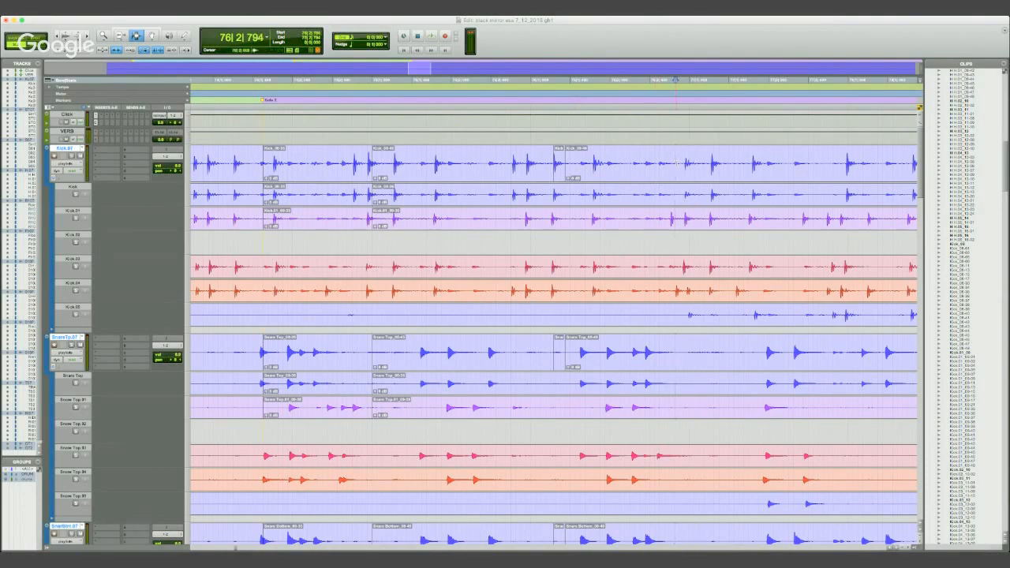
pyautogui.press('t')
pyautogui.press('t')
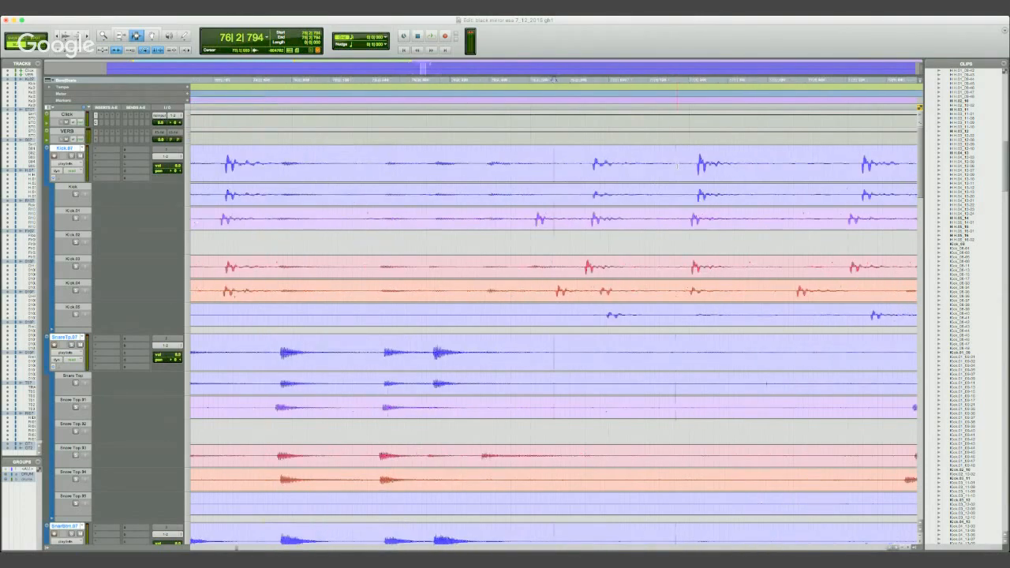
pyautogui.press('Tab')
# - Show the Min:Secs ruler and switch the main time scale to it and back to Bars|Beats
pyautogui.click(92, 93)
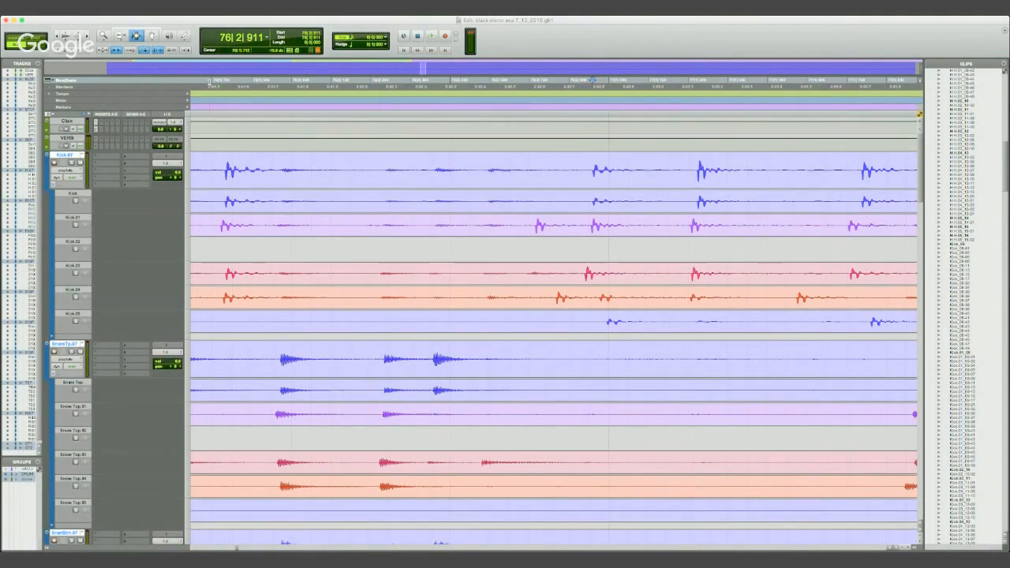
pyautogui.click(71, 88)
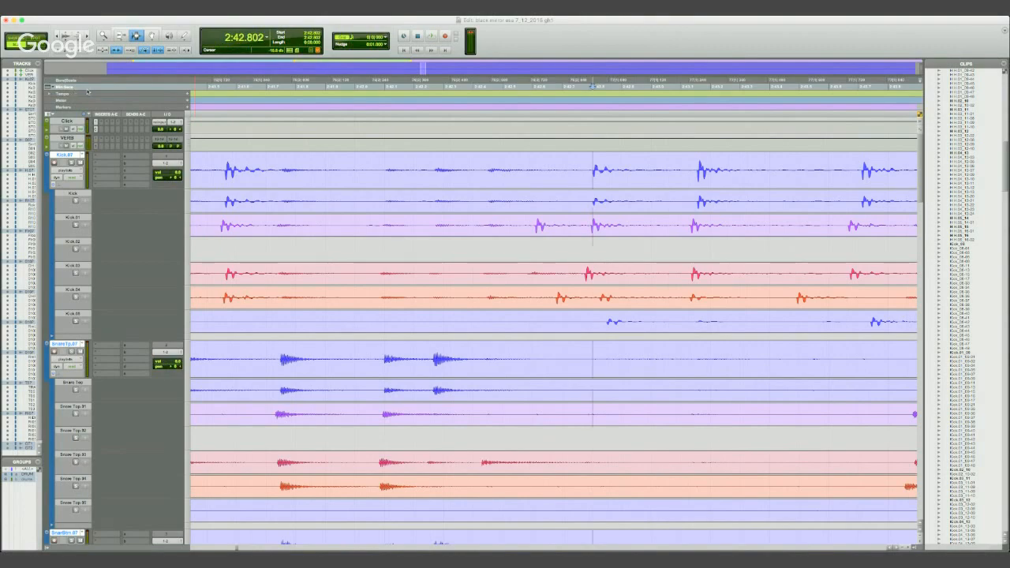
pyautogui.click(71, 82)
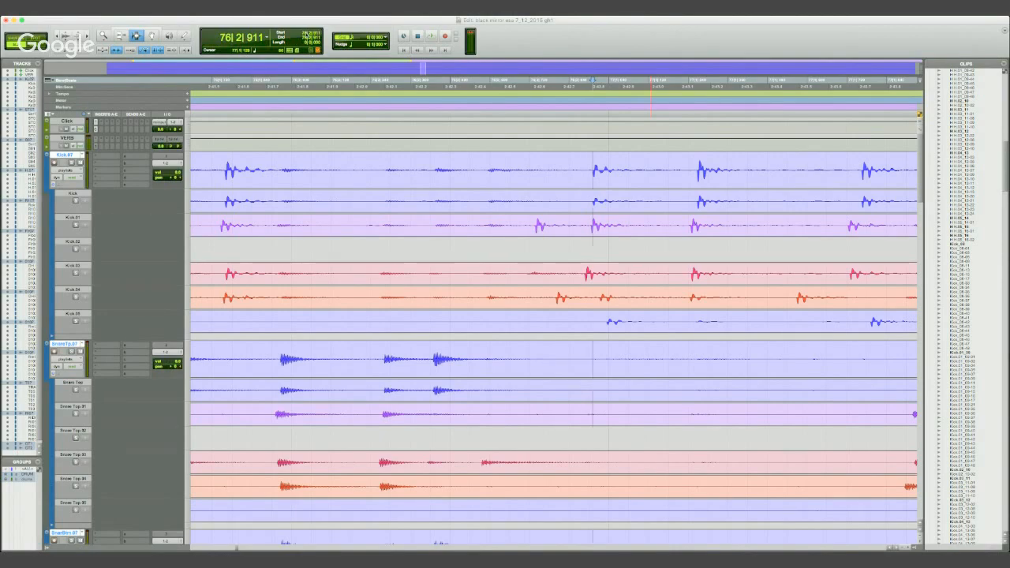
# - Turn off Link Timeline and Edit Selection and try placing the edit cursor at different spots on the kick track
pyautogui.click(159, 50)
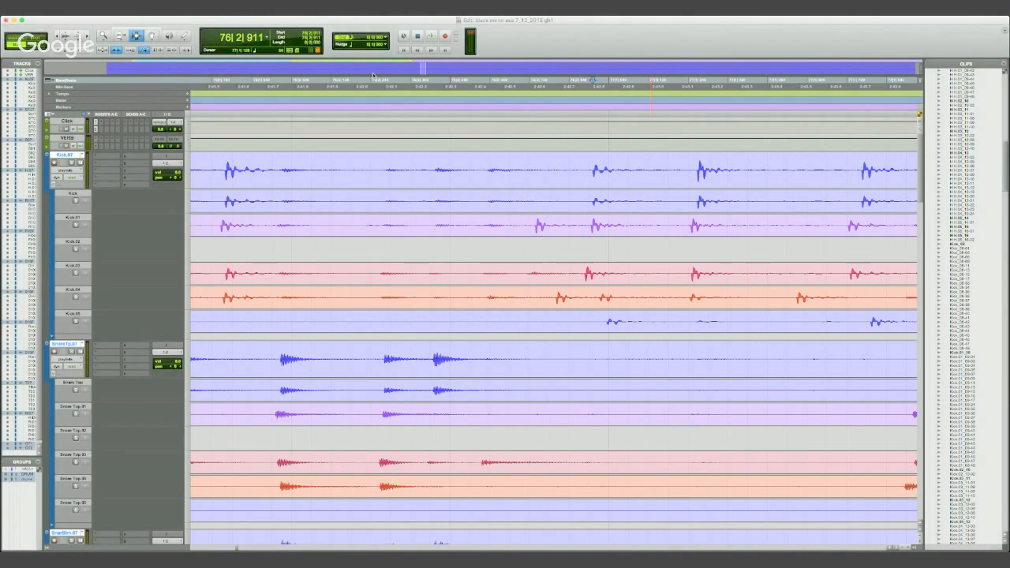
pyautogui.click(528, 178)
pyautogui.click(564, 207)
pyautogui.click(655, 189)
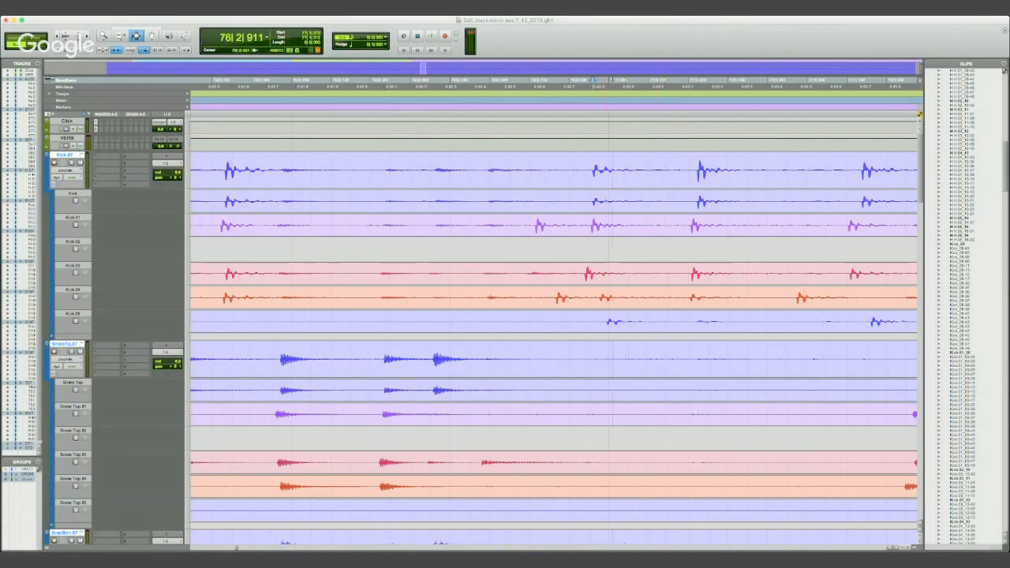
pyautogui.click(601, 202)
pyautogui.click(623, 180)
pyautogui.click(427, 226)
pyautogui.press('r')
pyautogui.press('r')
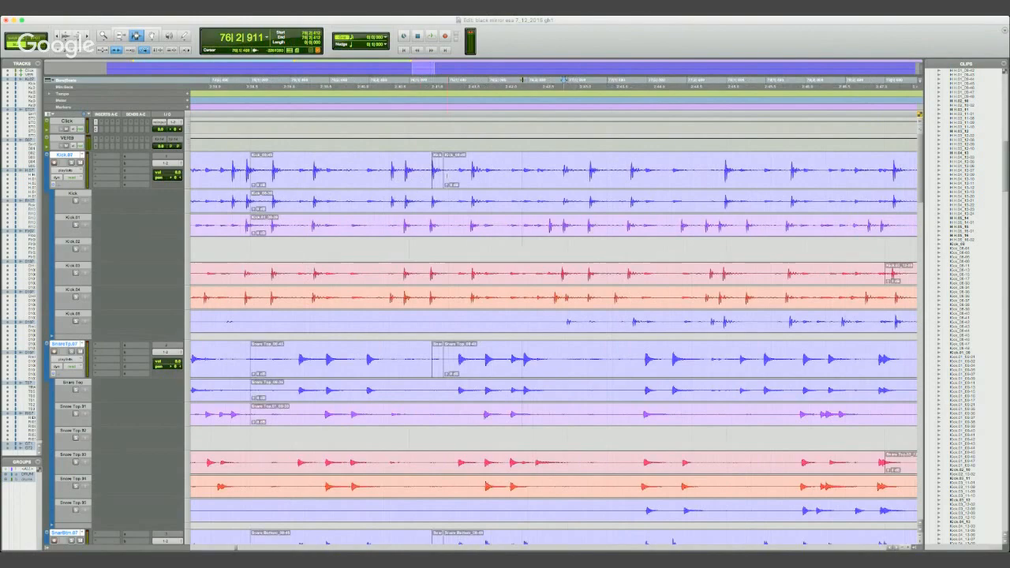
# - Move the isolated kick clip from 76|1|278 to the timeline cursor at 76|2|911 and extend the following clips back over the gap
pyautogui.click(439, 176)
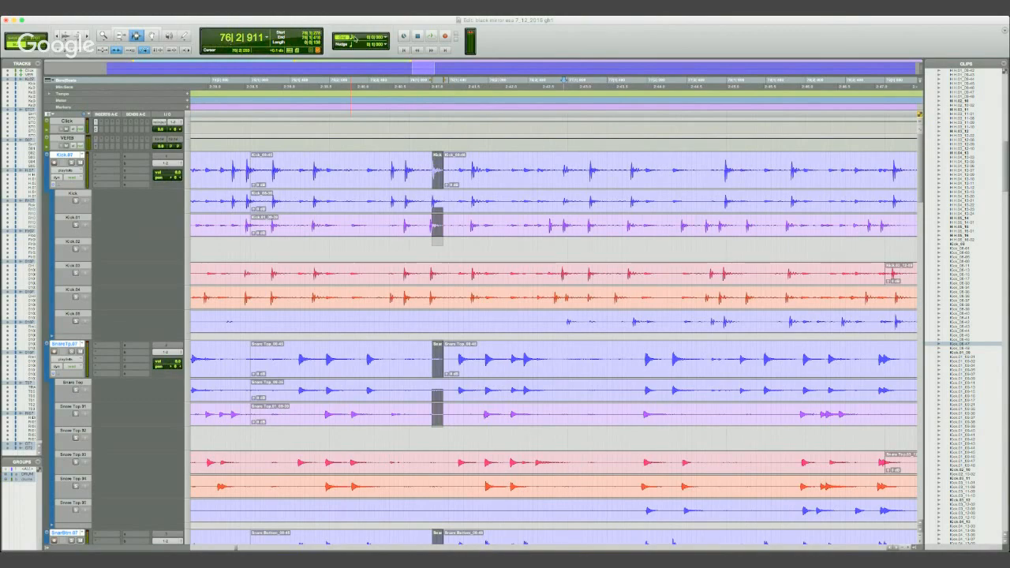
pyautogui.click(153, 36)
pyautogui.click(136, 35)
pyautogui.click(152, 36)
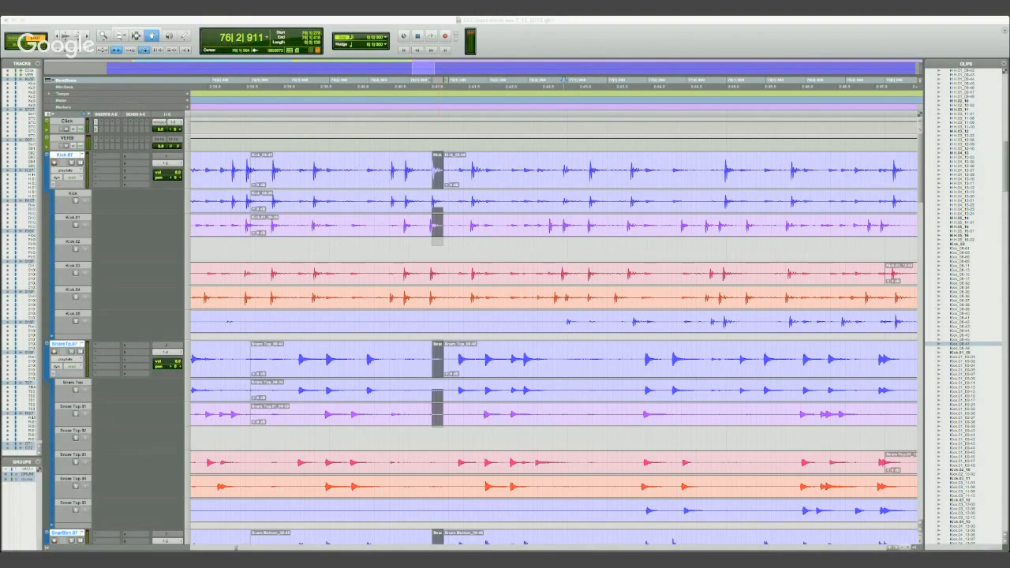
pyautogui.press('Return')
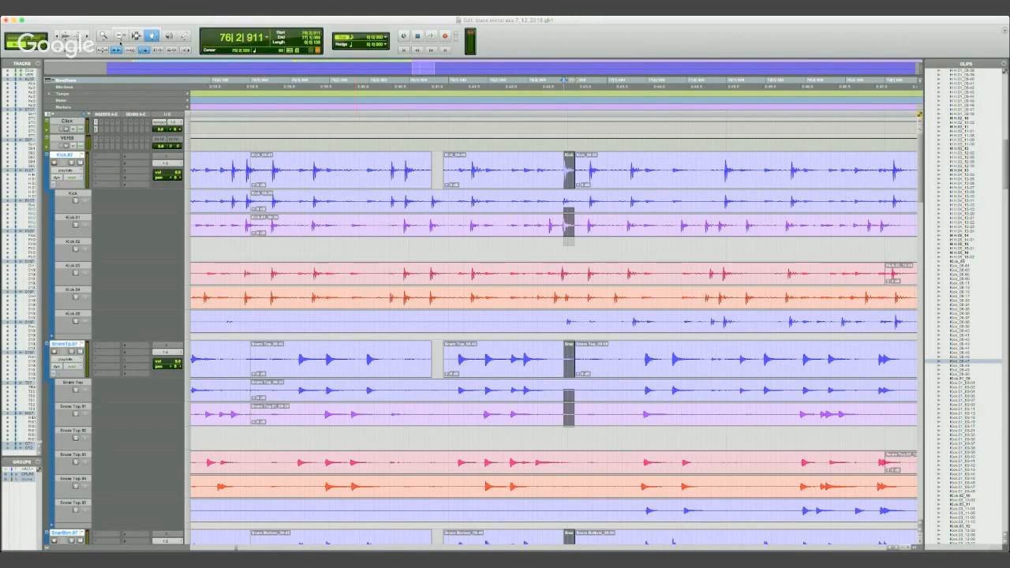
pyautogui.press('F6')
pyautogui.moveTo(448, 180); pyautogui.dragTo(429, 180)
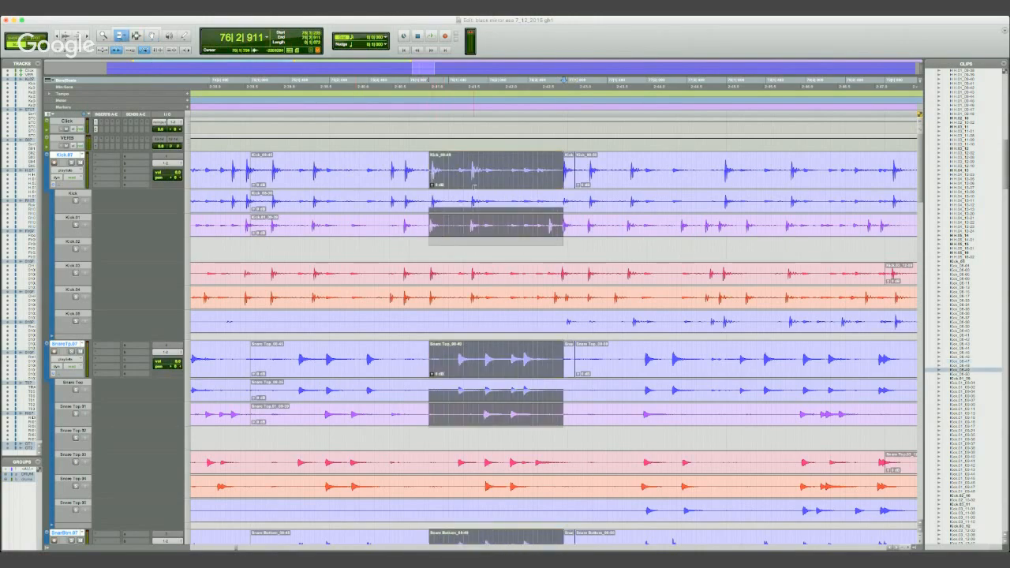
# - Audition the drums across the replaced kick hit and set the timeline cursor at 76|2|856
pyautogui.press('space')
pyautogui.click(392, 81)
pyautogui.press('space')
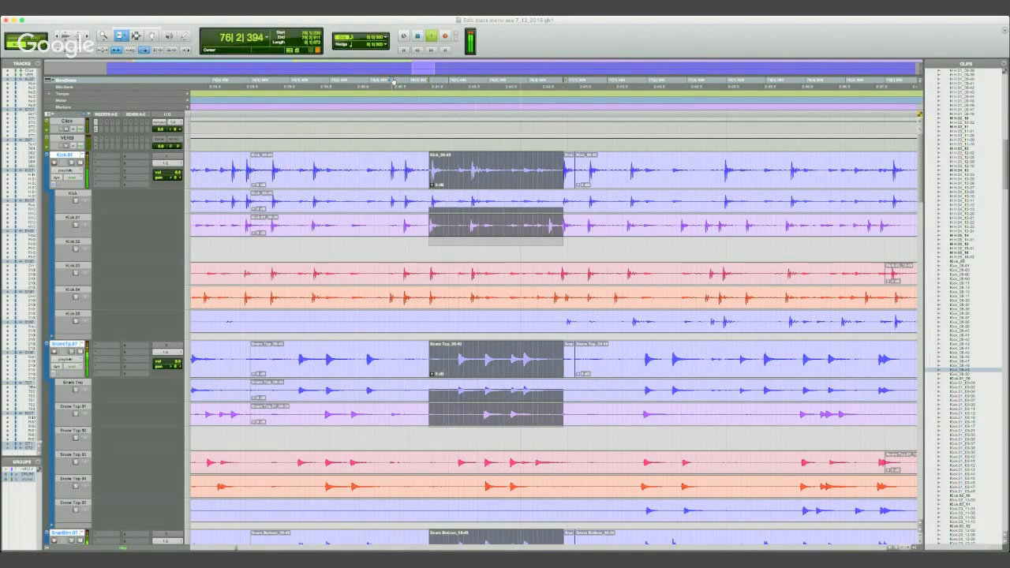
pyautogui.press('space')
pyautogui.click(559, 96)
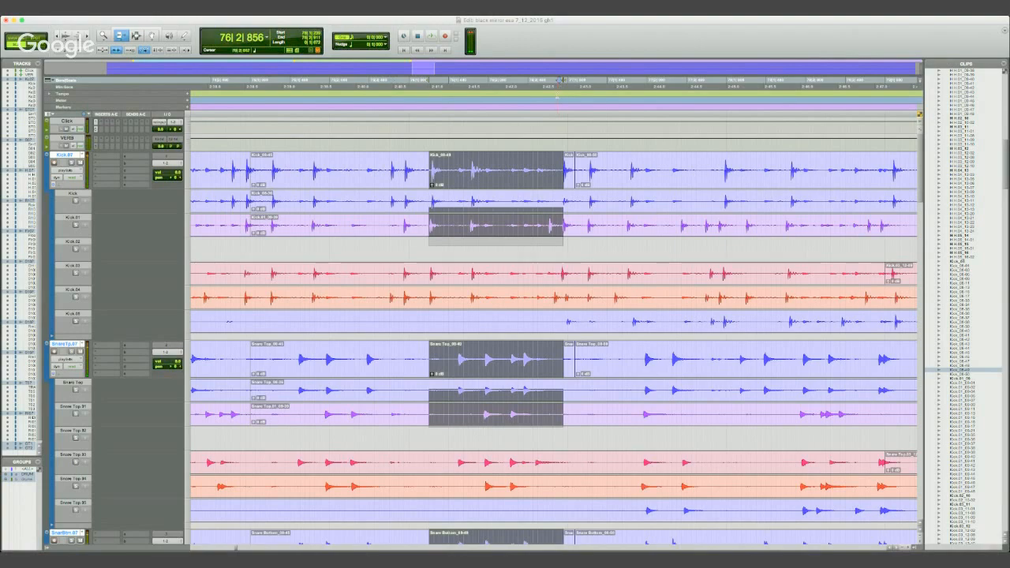
# - Undo the trim over the gap and the move of the isolated kick clip
pyautogui.click(150, 38)
pyautogui.click(137, 38)
pyautogui.click(509, 172)
pyautogui.press('super+z')
pyautogui.press('super+z')
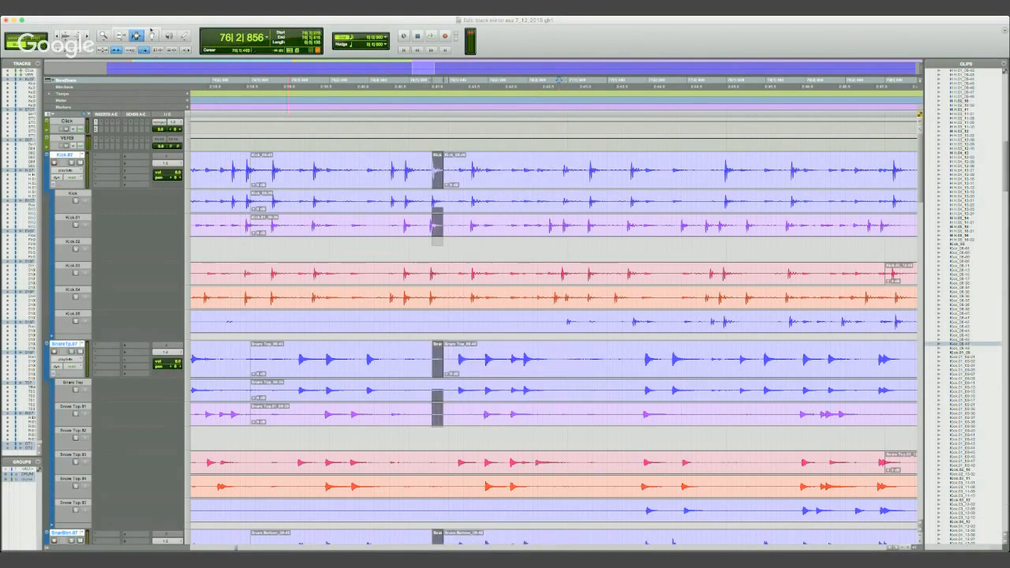
pyautogui.press('F8')
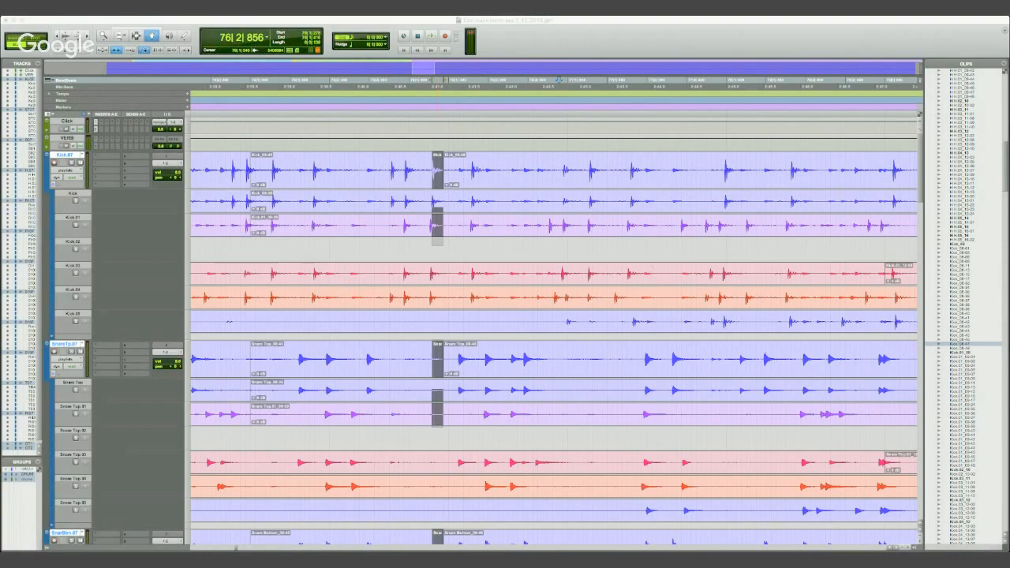
pyautogui.press('F7')
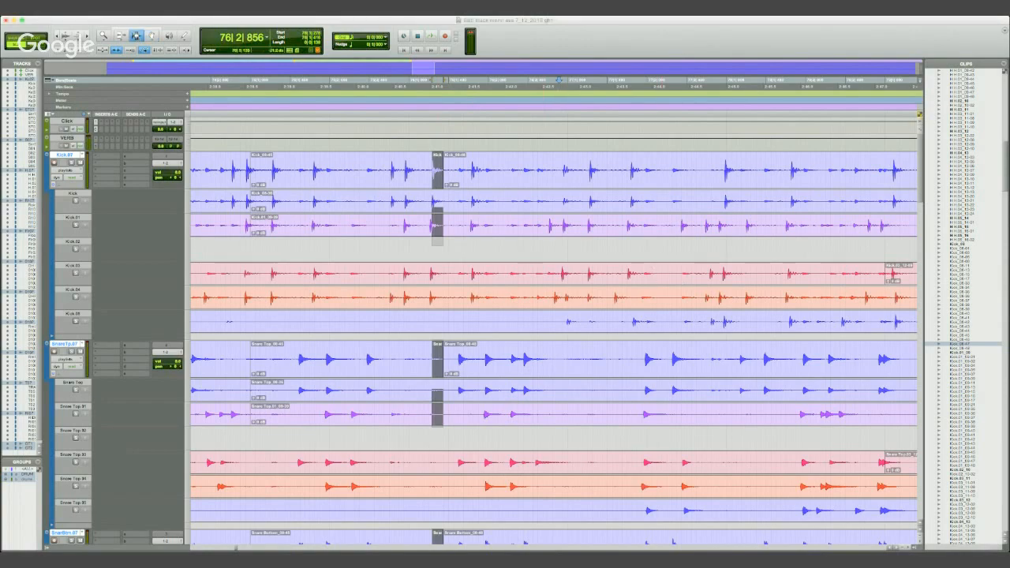
# - Set the timeline cursor at 76|2|911 and turn Link Timeline and Edit Selection back off
pyautogui.click(555, 226)
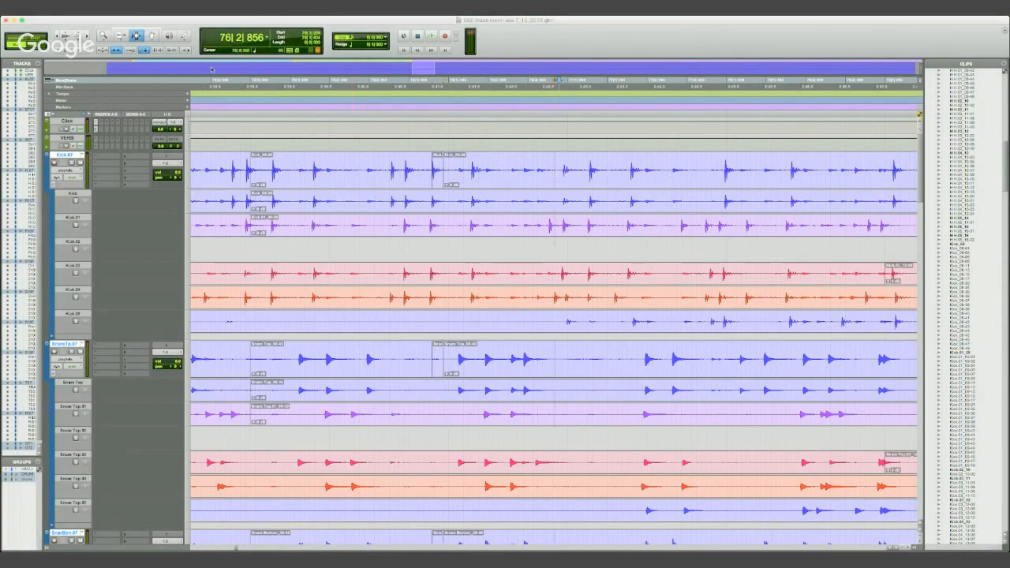
pyautogui.click(157, 50)
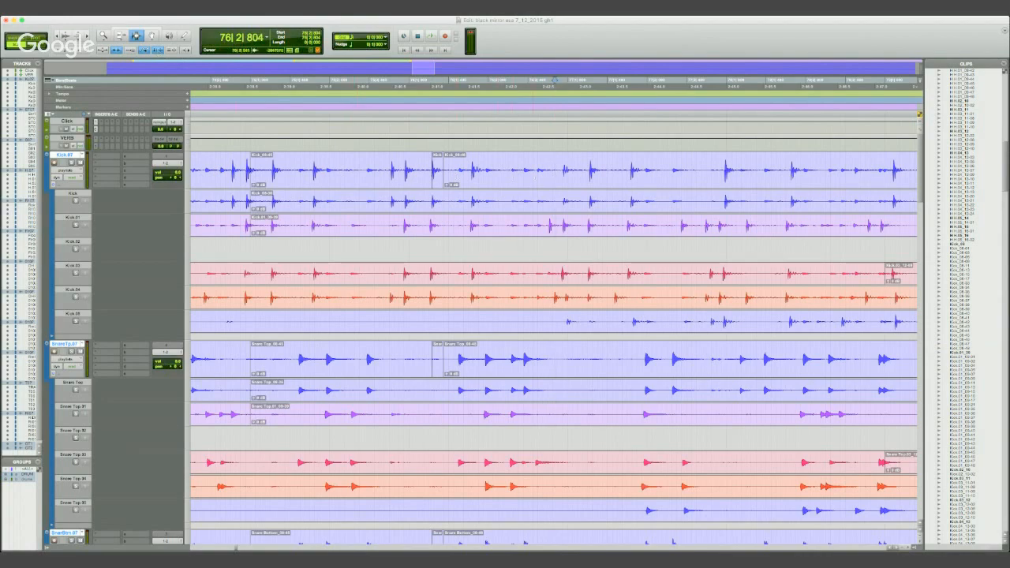
pyautogui.click(544, 79)
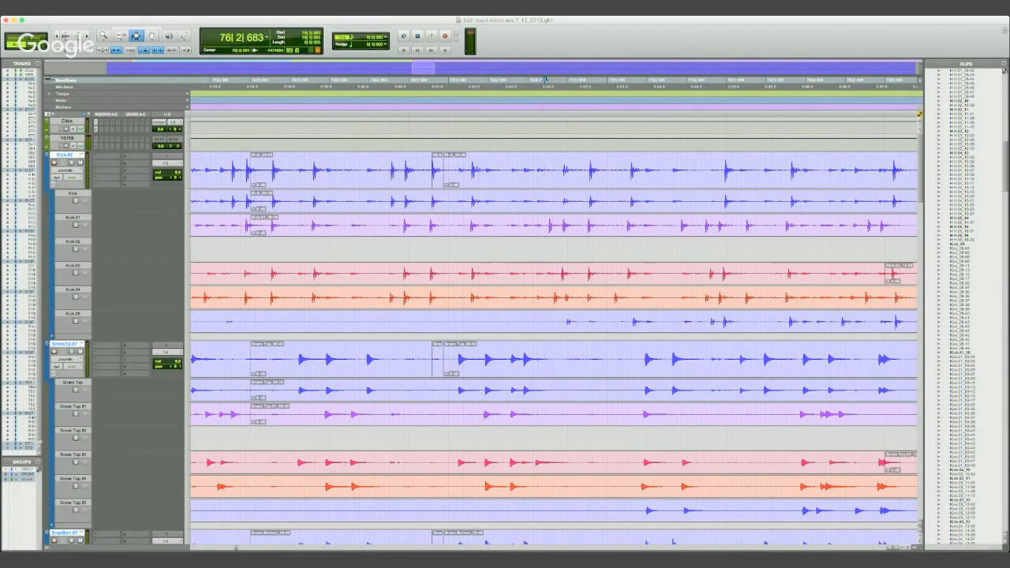
pyautogui.click(563, 80)
pyautogui.click(157, 50)
pyautogui.click(152, 35)
# - Move the isolated kick clip to the timeline cursor at 76|2|911 and extend the following clip back over the gap
pyautogui.click(439, 168)
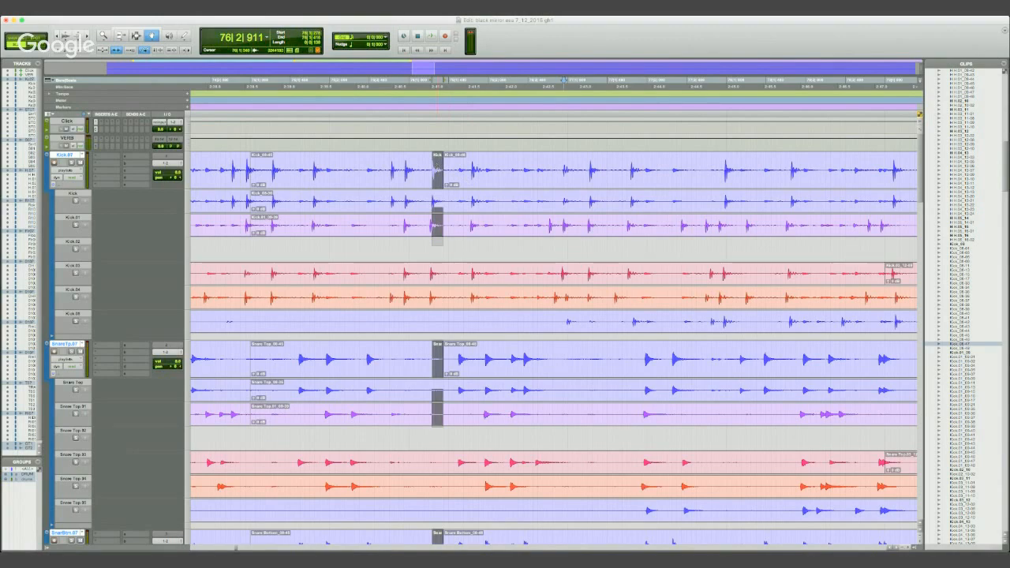
pyautogui.press('super+Tab')
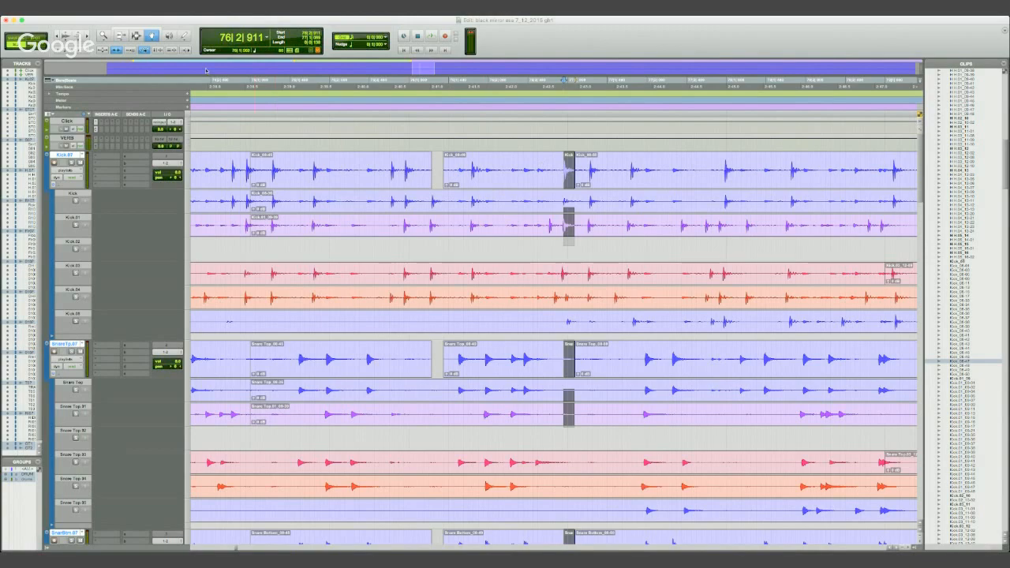
pyautogui.press('F7')
pyautogui.moveTo(563, 171); pyautogui.dragTo(428, 172)
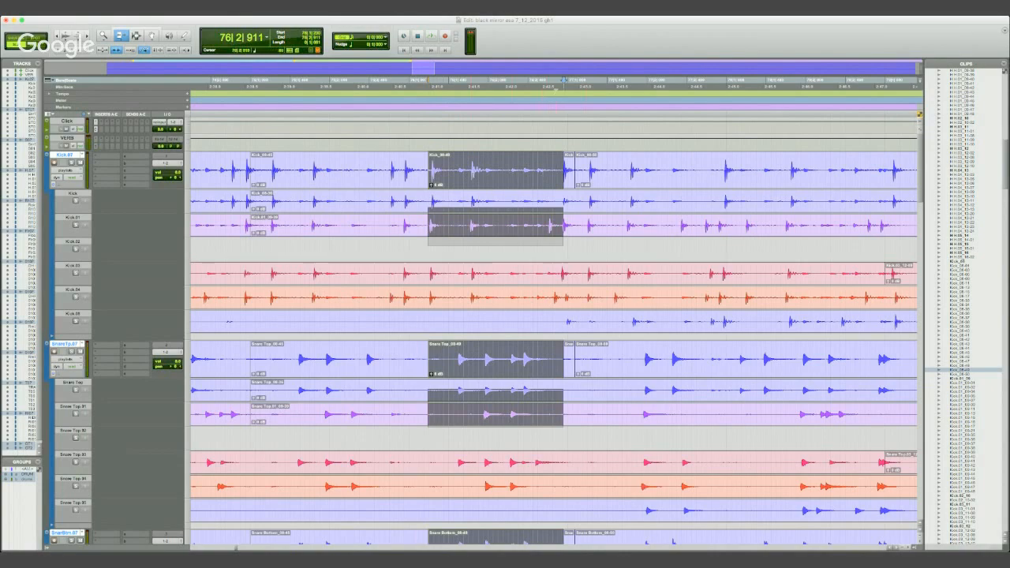
# - Place the timeline cursor at 76|2|847 and the edit cursor at 76|1|163, independently of each other
pyautogui.click(558, 87)
pyautogui.click(560, 171)
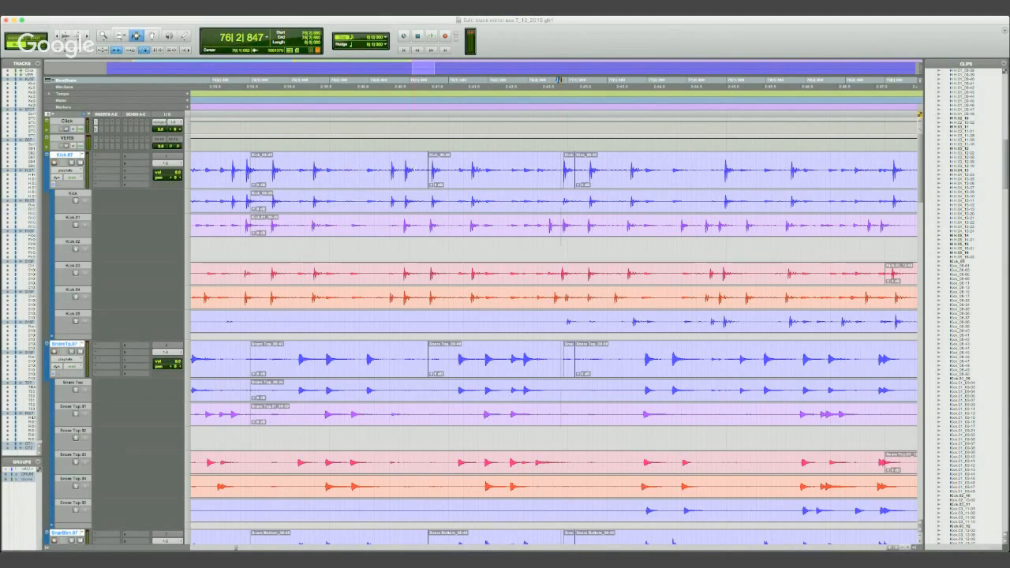
pyautogui.moveTo(420, 225); pyautogui.dragTo(442, 225)
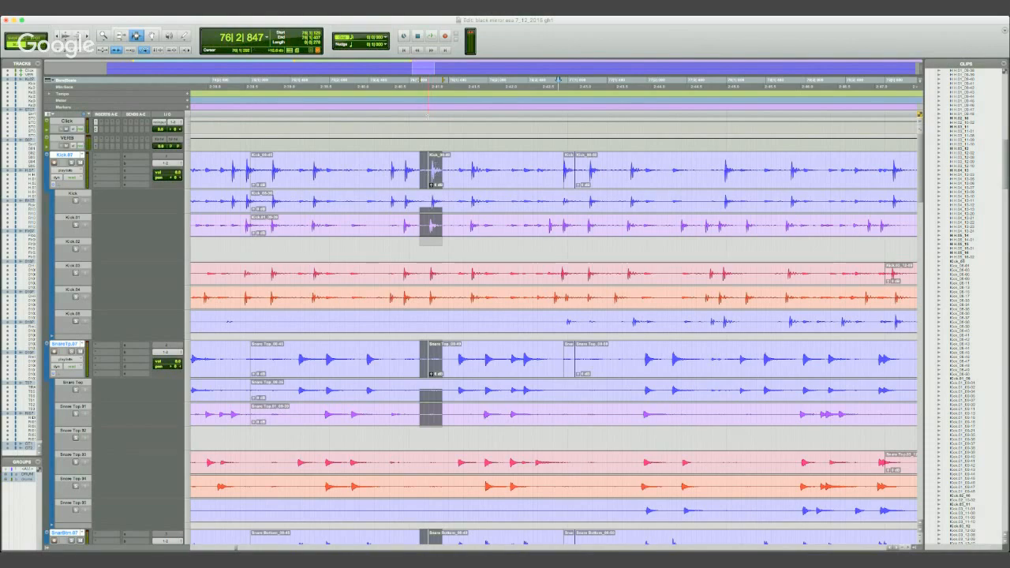
pyautogui.click(423, 115)
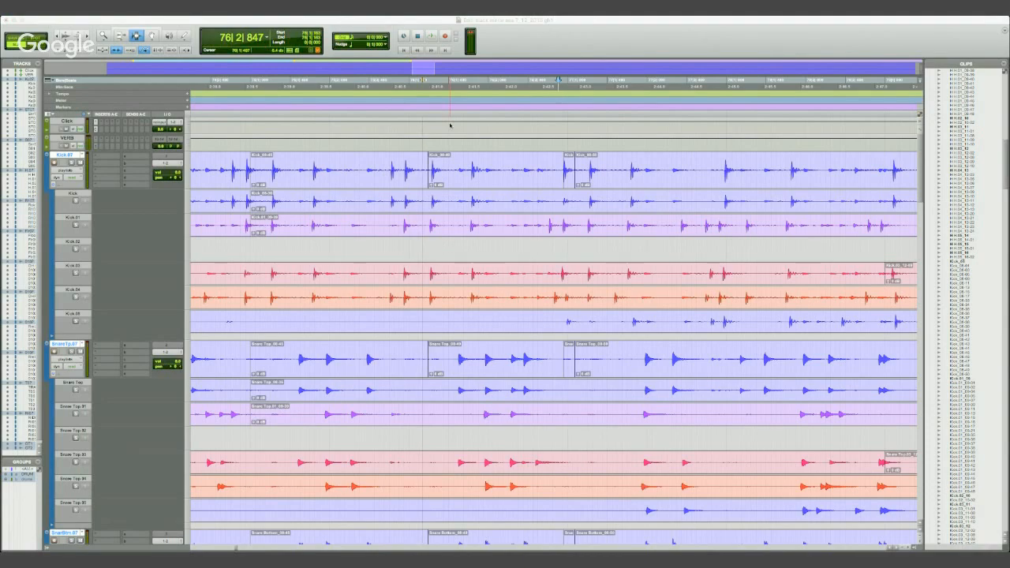
# - Add a marker at 76|2|847, turn on Link Timeline and Edit Selection, and move the marker to about 76|1|163
pyautogui.press('KP_Enter')
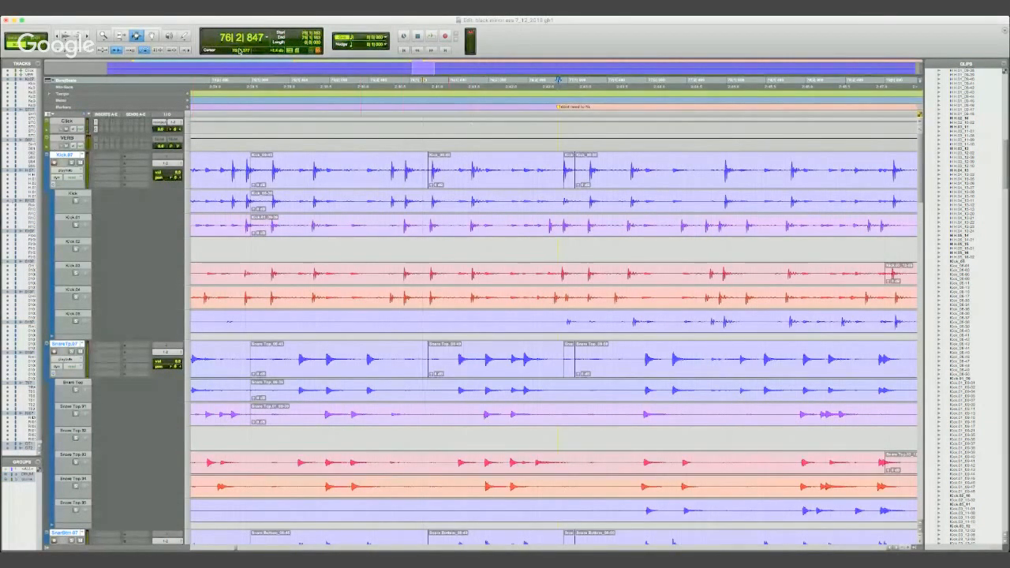
pyautogui.click(154, 51)
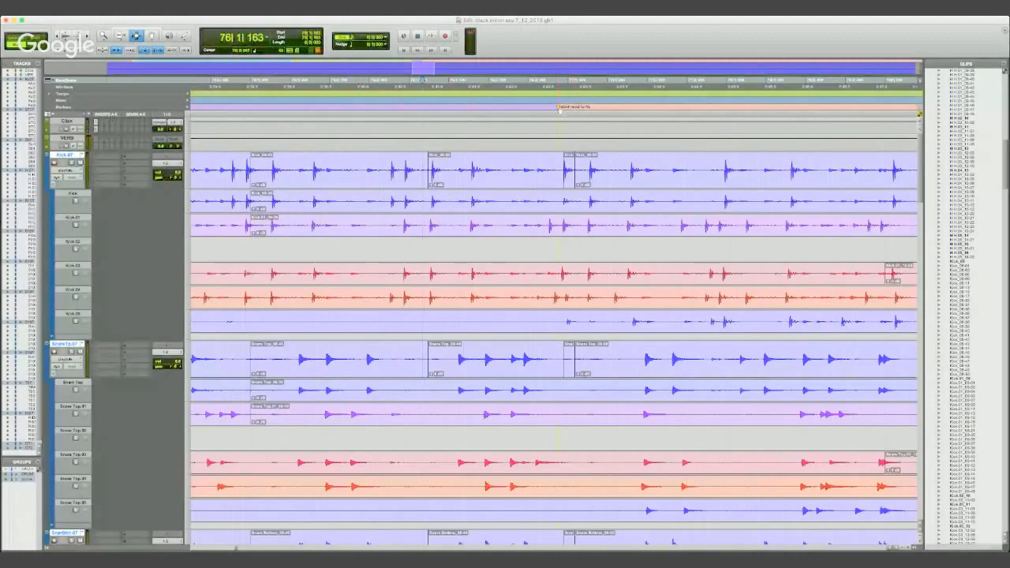
pyautogui.moveTo(559, 107); pyautogui.dragTo(425, 107)
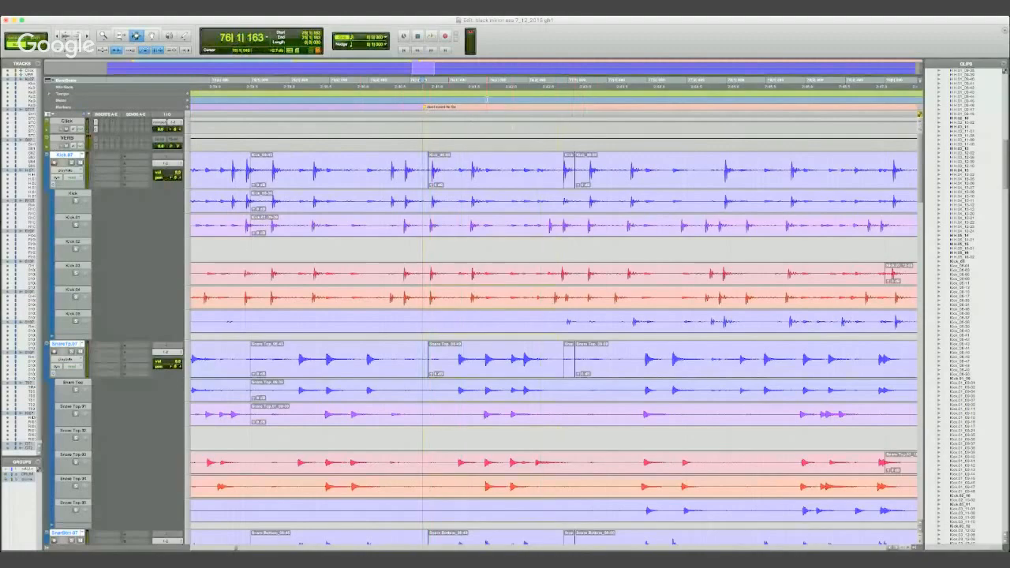
# - Select the moved kick clip, then audition the drums across it from 76|2|641 and 76|2|273
pyautogui.press('F8')
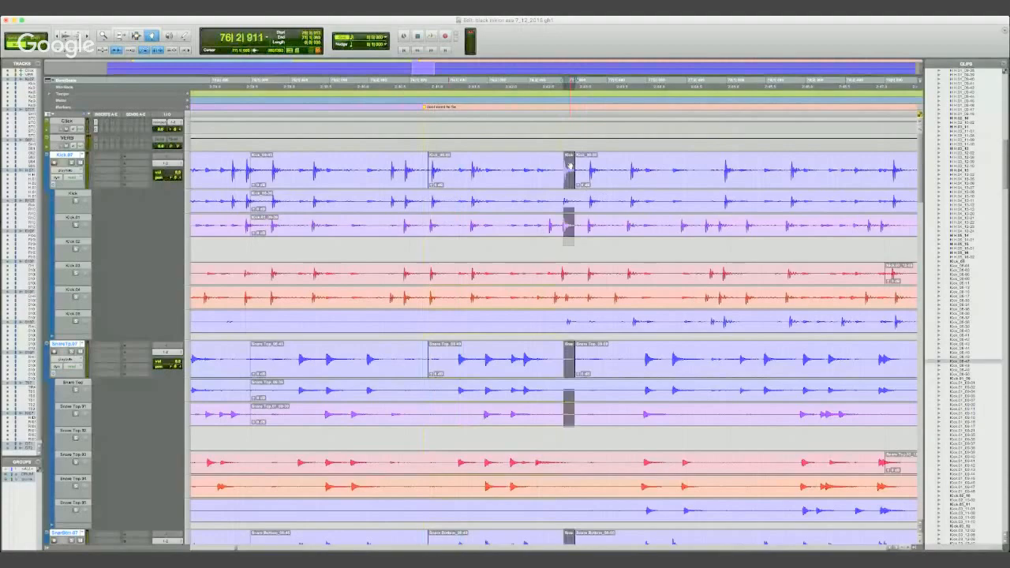
pyautogui.click(541, 82)
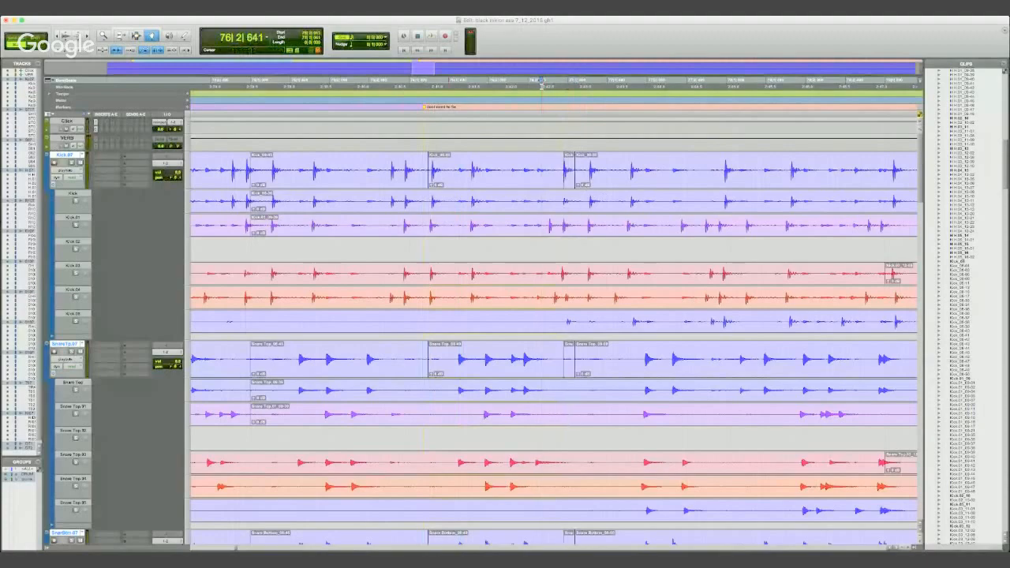
pyautogui.press('super+bracketright')
pyautogui.press('super+bracketright')
pyautogui.press('space')
pyautogui.press('space')
pyautogui.click(432, 101)
pyautogui.press('space')
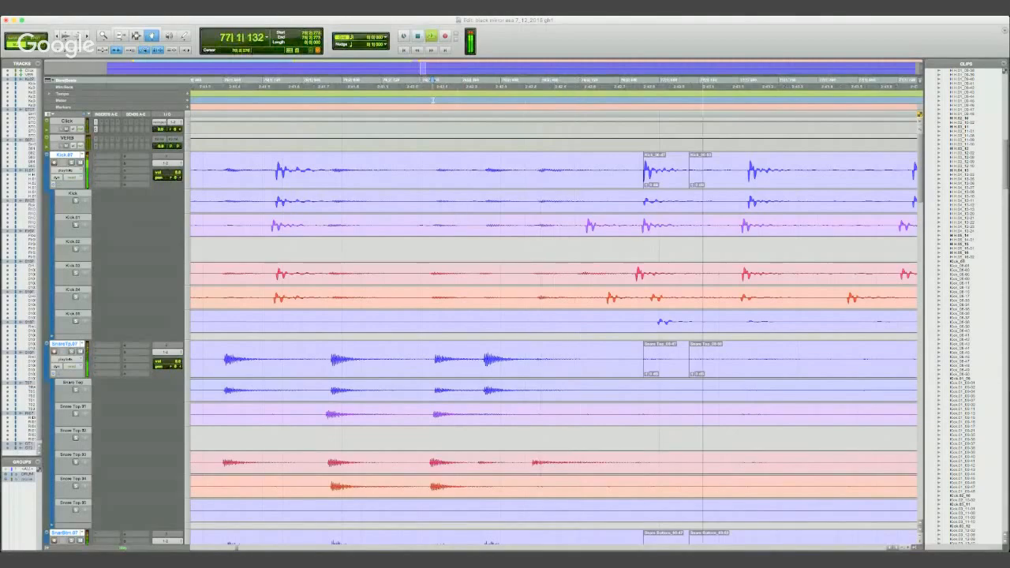
pyautogui.press('space')
pyautogui.press('space')
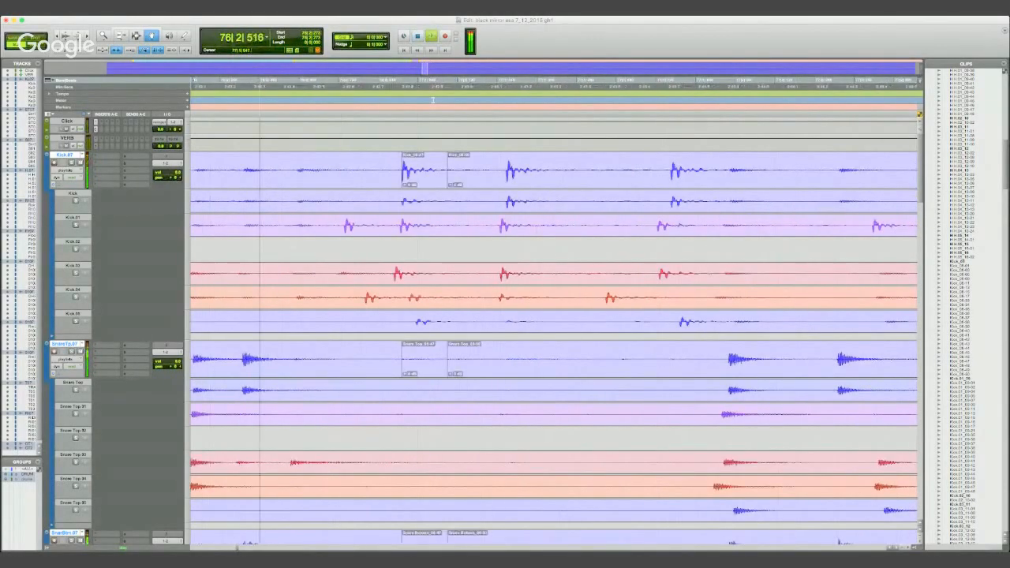
pyautogui.press('space')
pyautogui.press('super+bracketleft')
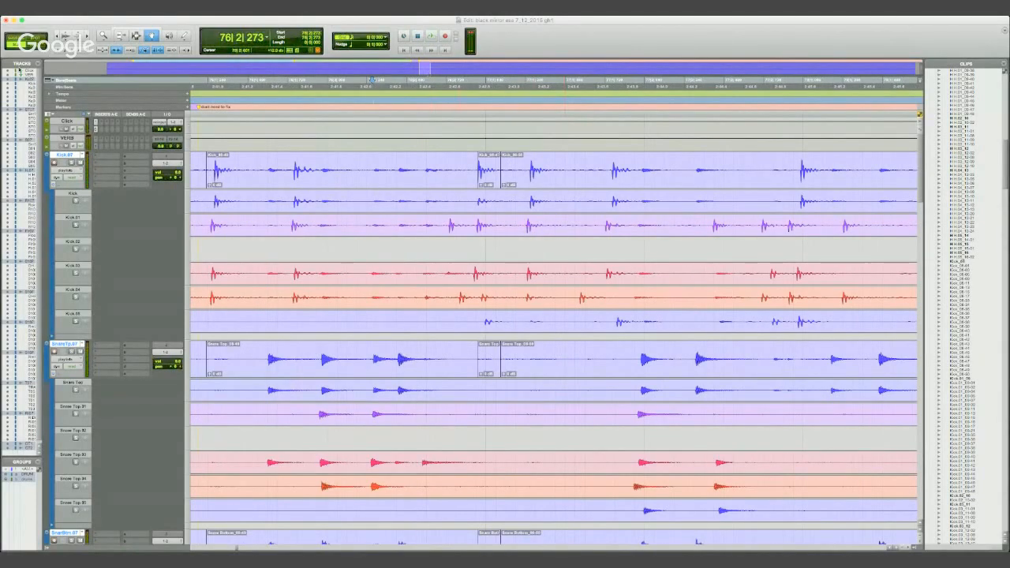
# - Extend the end of the moved kick clip over the following two kick hits and audition the drums from 76|2|536
pyautogui.click(136, 37)
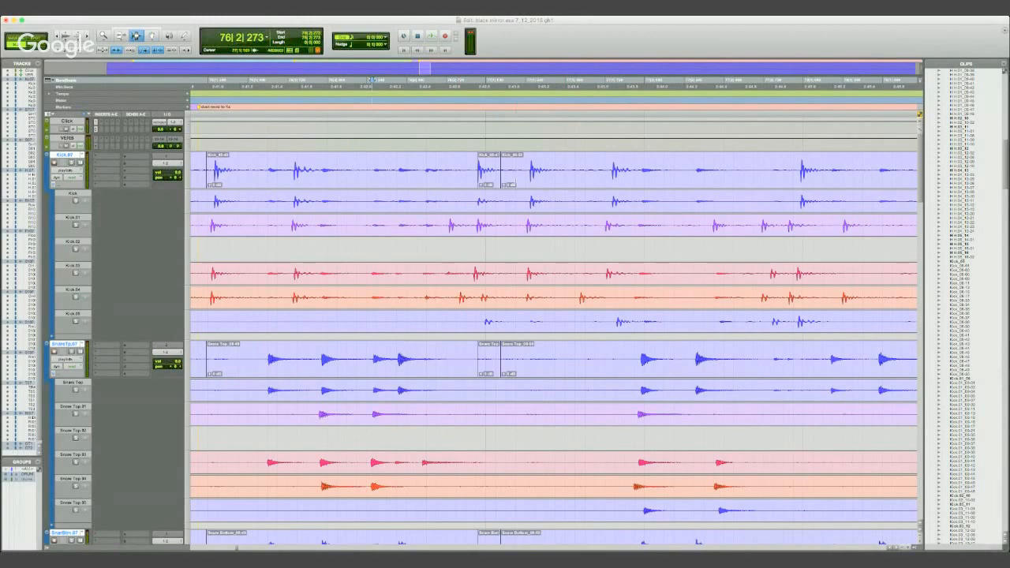
pyautogui.click(476, 80)
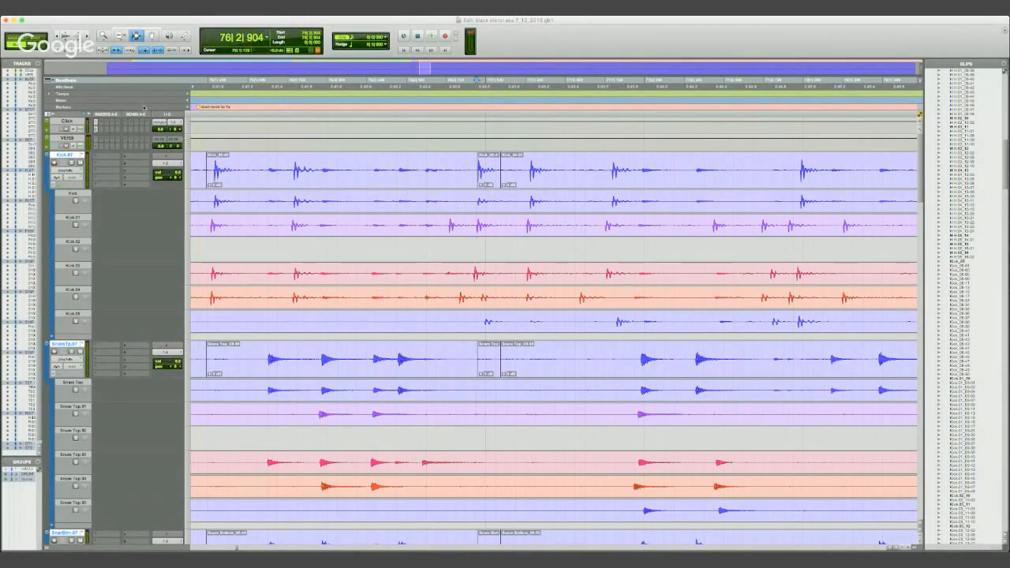
pyautogui.click(120, 37)
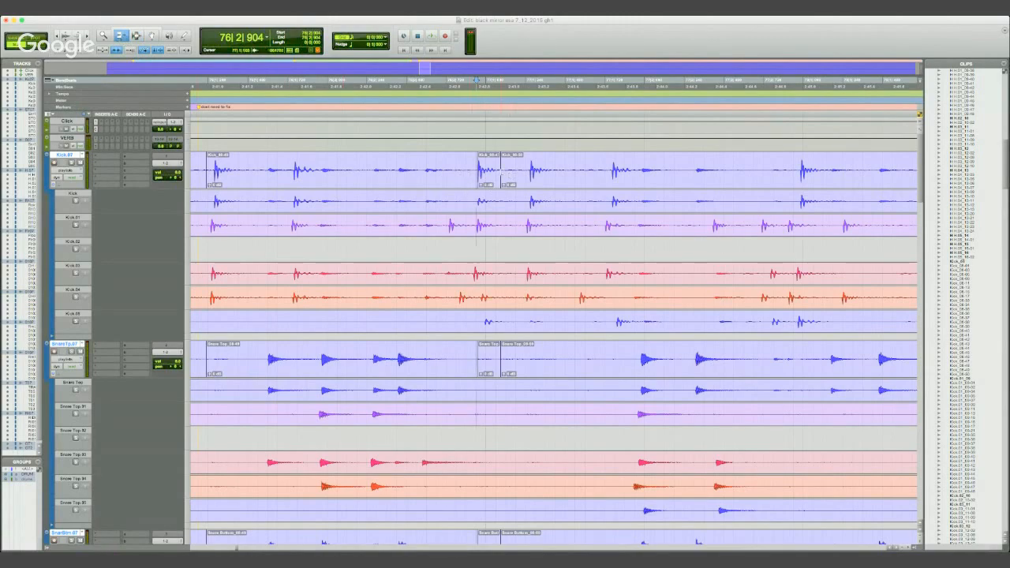
pyautogui.moveTo(497, 171); pyautogui.dragTo(569, 171)
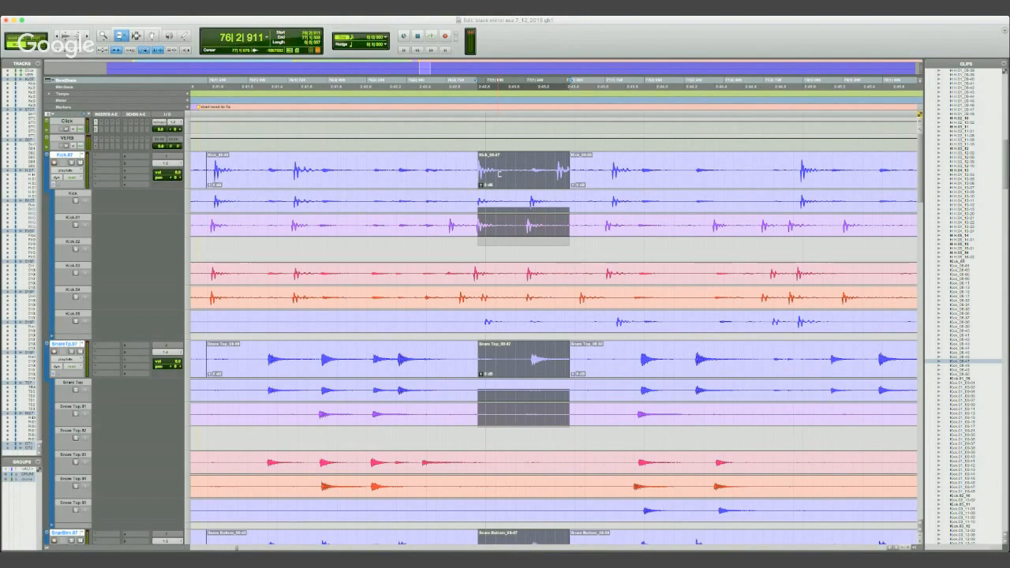
pyautogui.moveTo(552, 175); pyautogui.dragTo(696, 175)
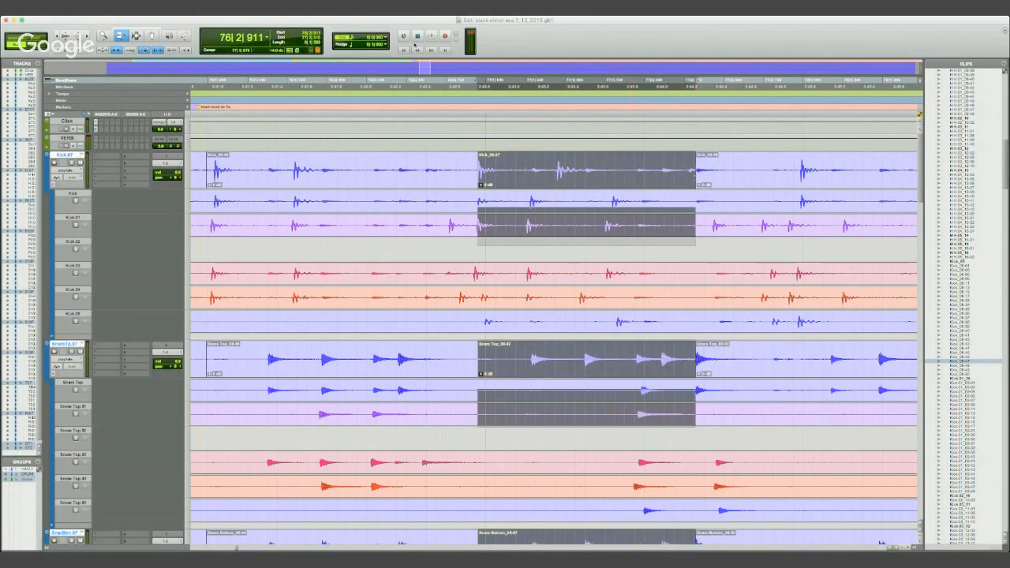
pyautogui.click(416, 87)
pyautogui.press('space')
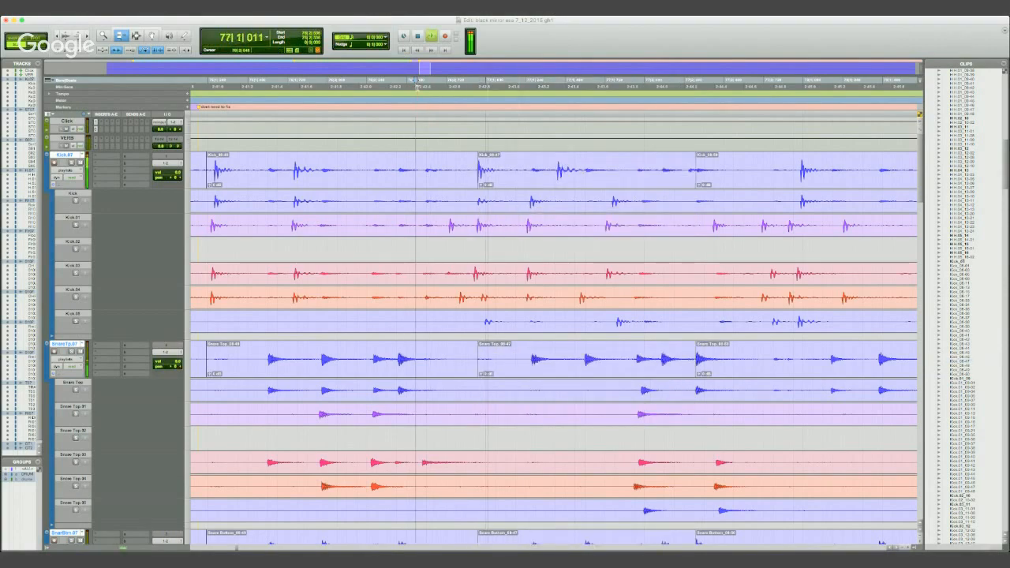
pyautogui.press('space')
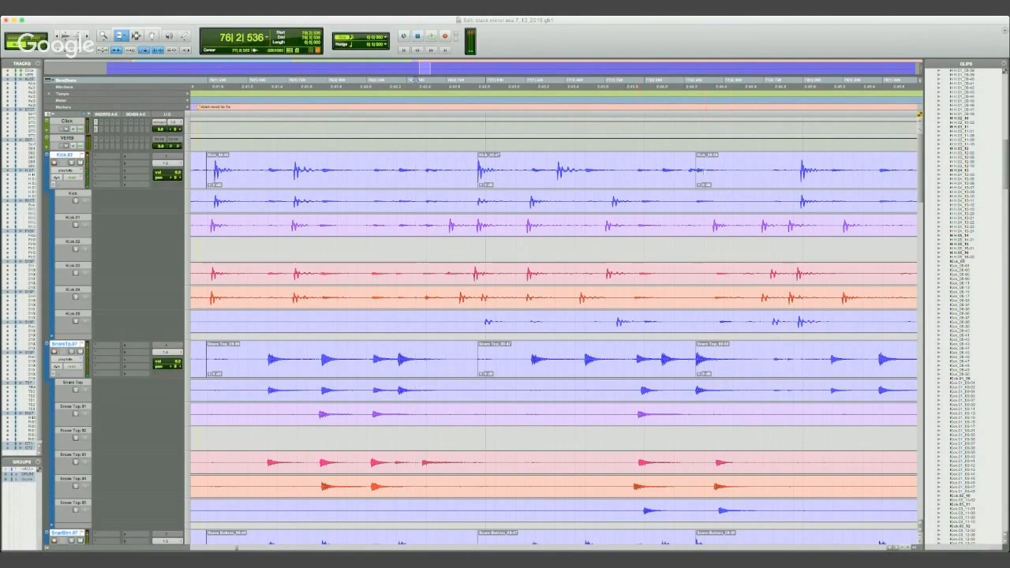
# - Extend the end of the moved kick clip further into bar 78 and audition the drums across it
pyautogui.moveTo(691, 171); pyautogui.dragTo(876, 173)
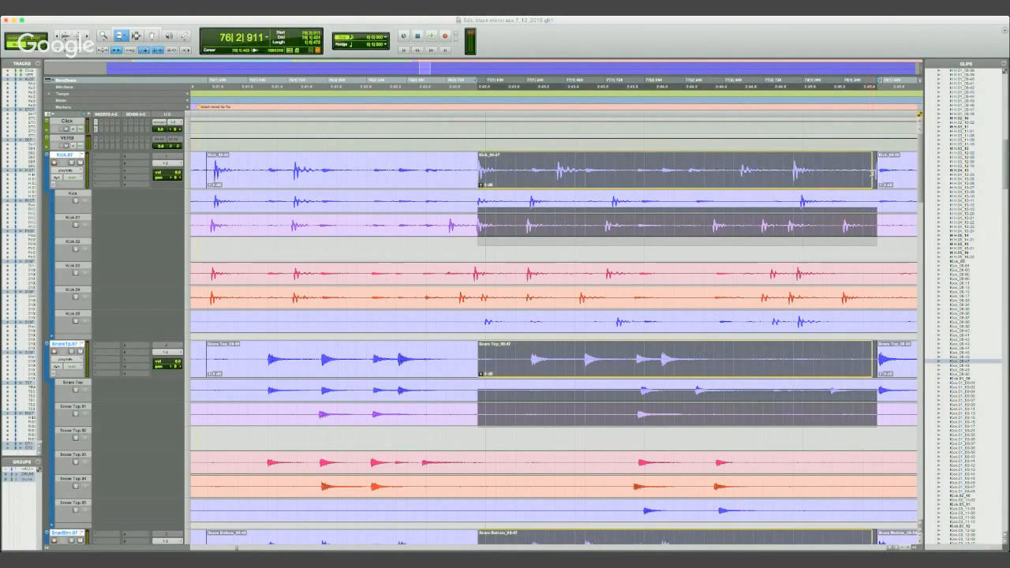
pyautogui.click(459, 82)
pyautogui.press('space')
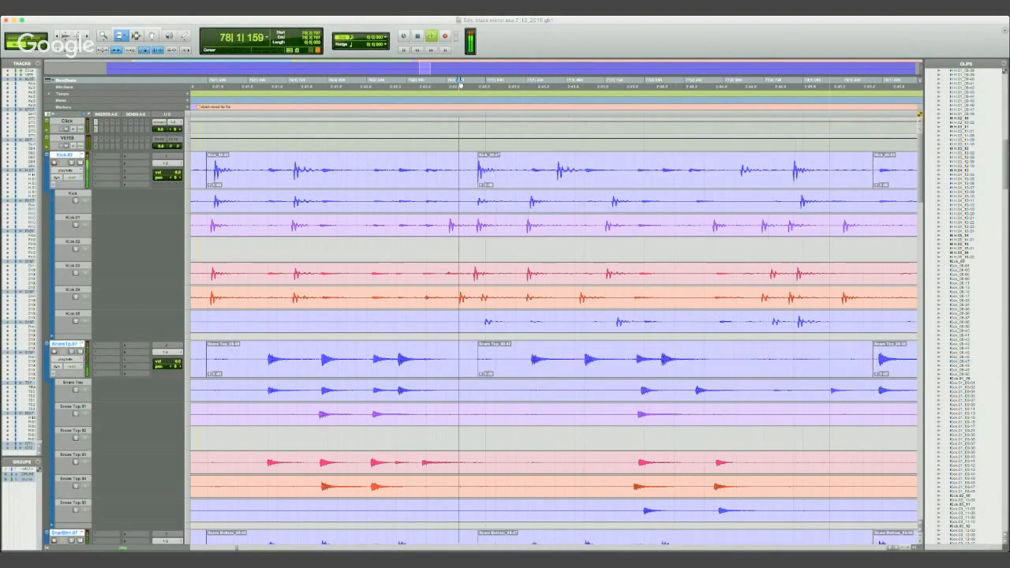
pyautogui.press('space')
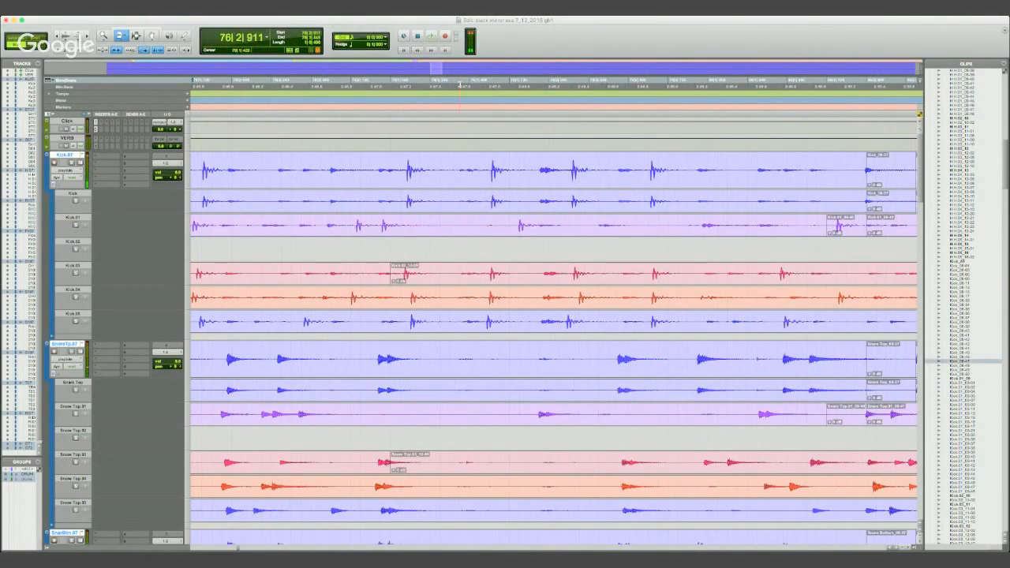
# - Undo the kick clip extensions, the added marker, the trim over the gap and the move of the isolated kick clip
pyautogui.press('super+bracketleft')
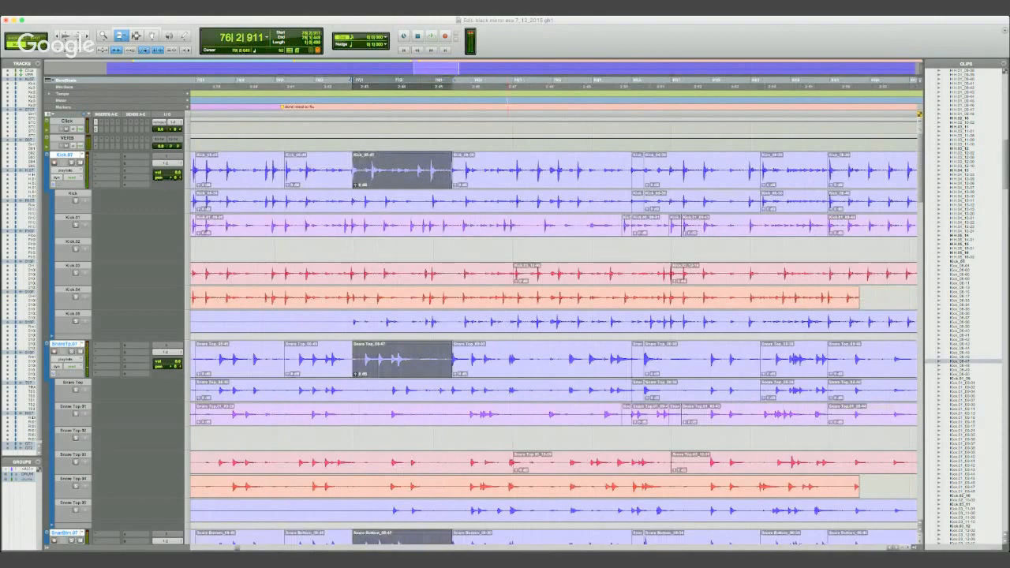
pyautogui.press('super+z')
pyautogui.press('super+z')
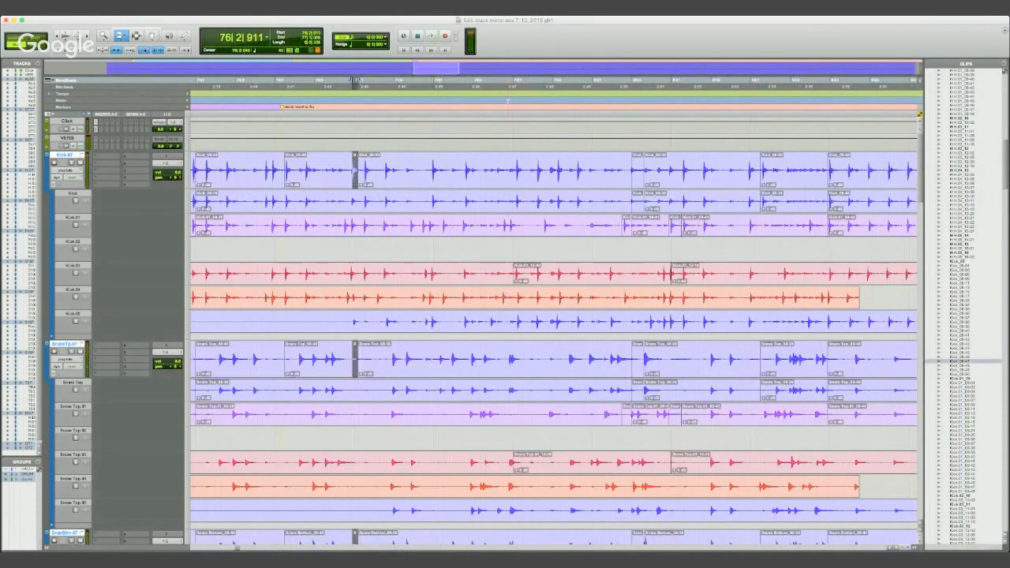
pyautogui.press('super+z')
pyautogui.press('super+z')
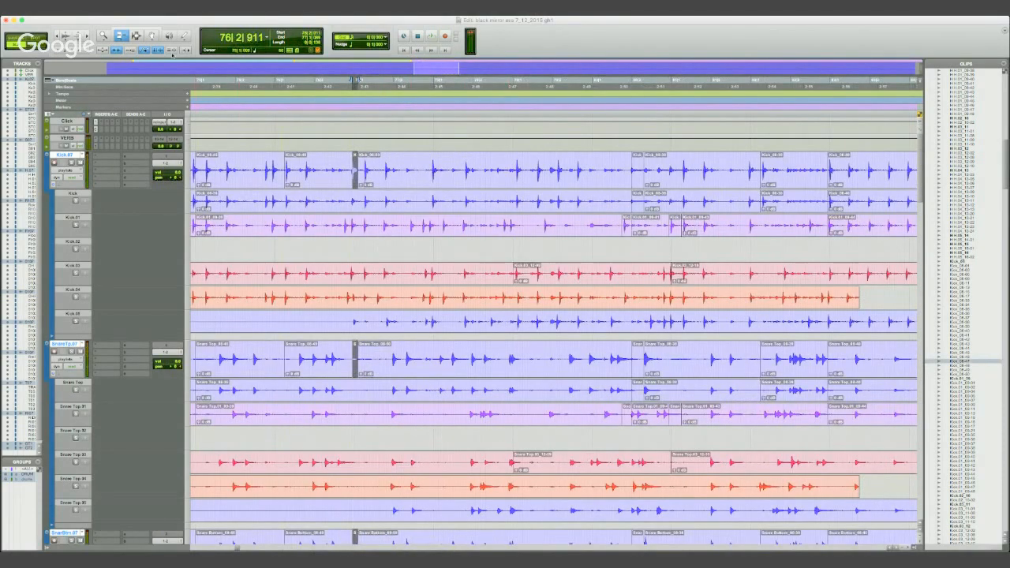
pyautogui.click(137, 36)
pyautogui.press('super+z')
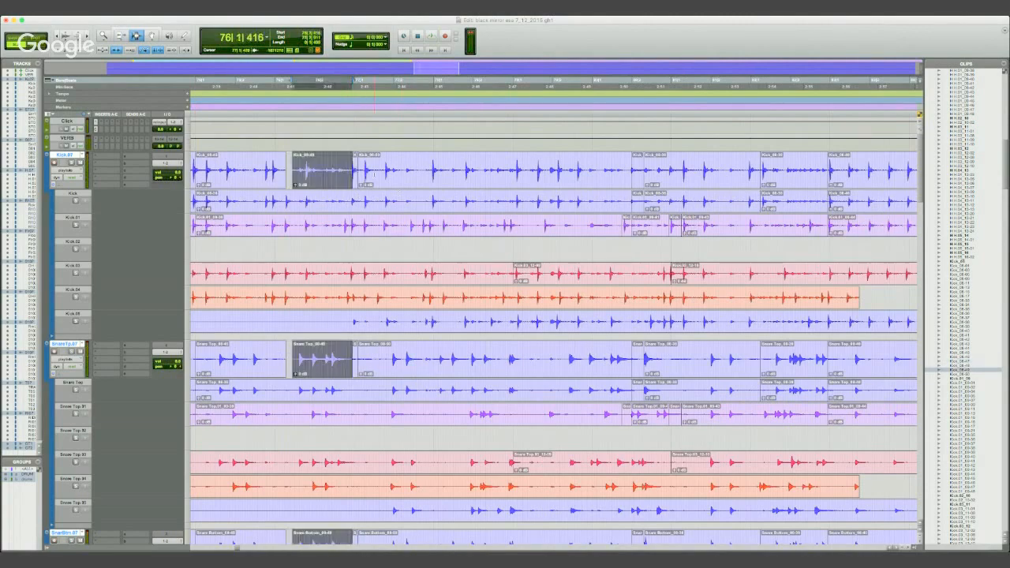
pyautogui.press('super+z')
# - Audition the drums from bar 75 and place the edit cursor at 75|2|865 and 75|2|731 on the kick track
pyautogui.click(350, 174)
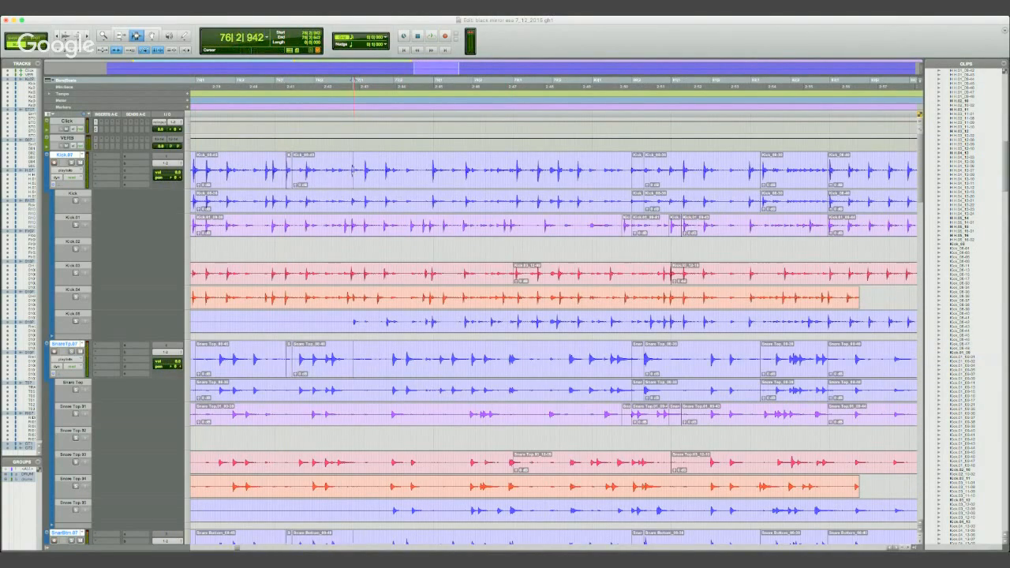
pyautogui.press('space')
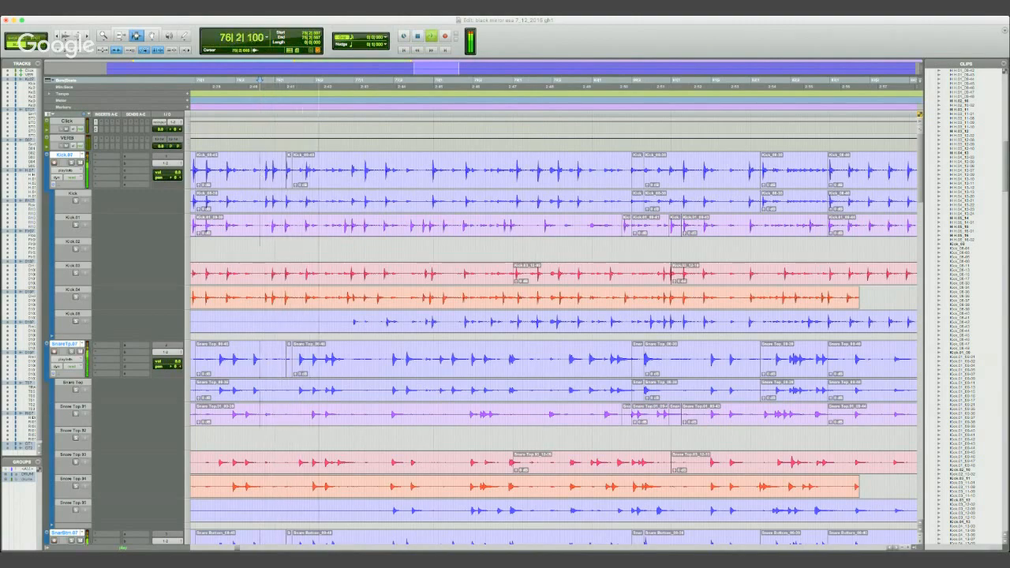
pyautogui.press('space')
pyautogui.click(271, 170)
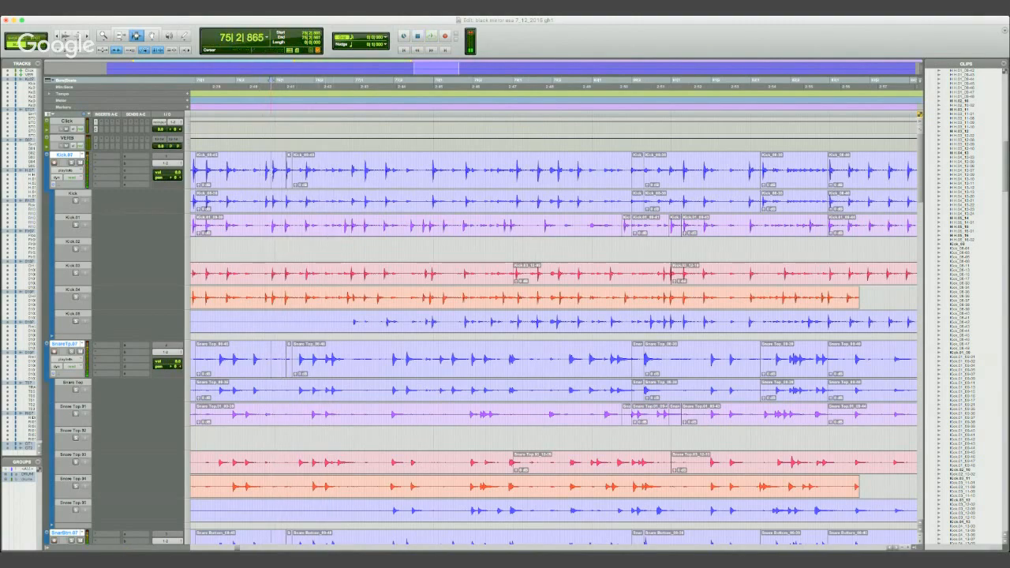
pyautogui.click(265, 171)
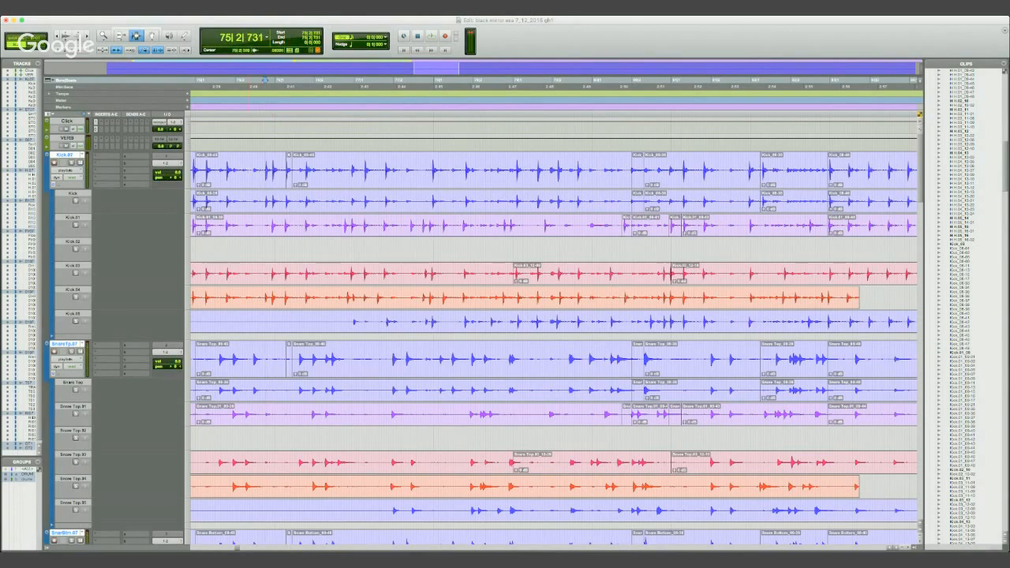
# - Audition the drums from several points late in bar 75, playing through to bar 78
pyautogui.click(251, 170)
pyautogui.press('space')
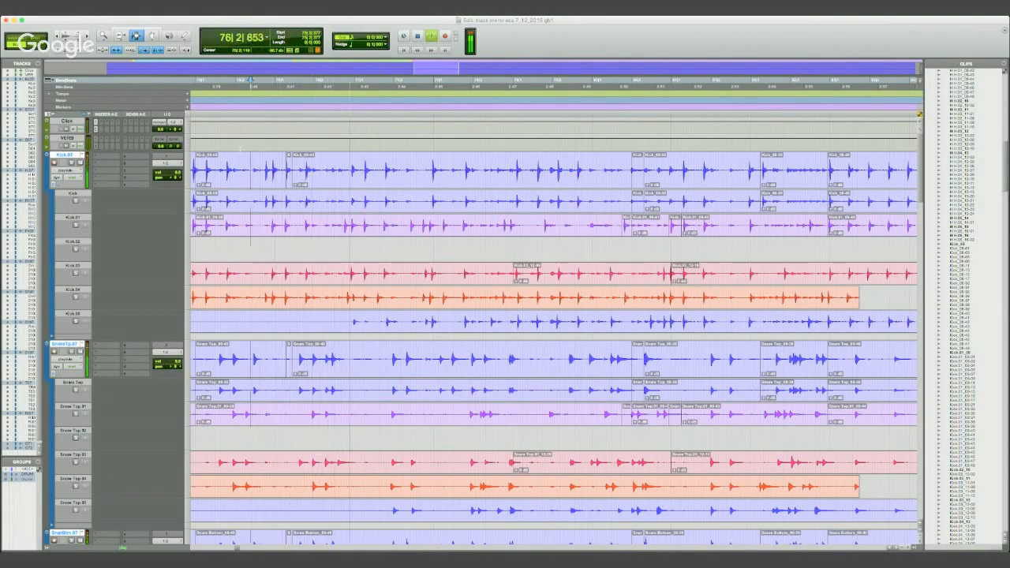
pyautogui.click(249, 79)
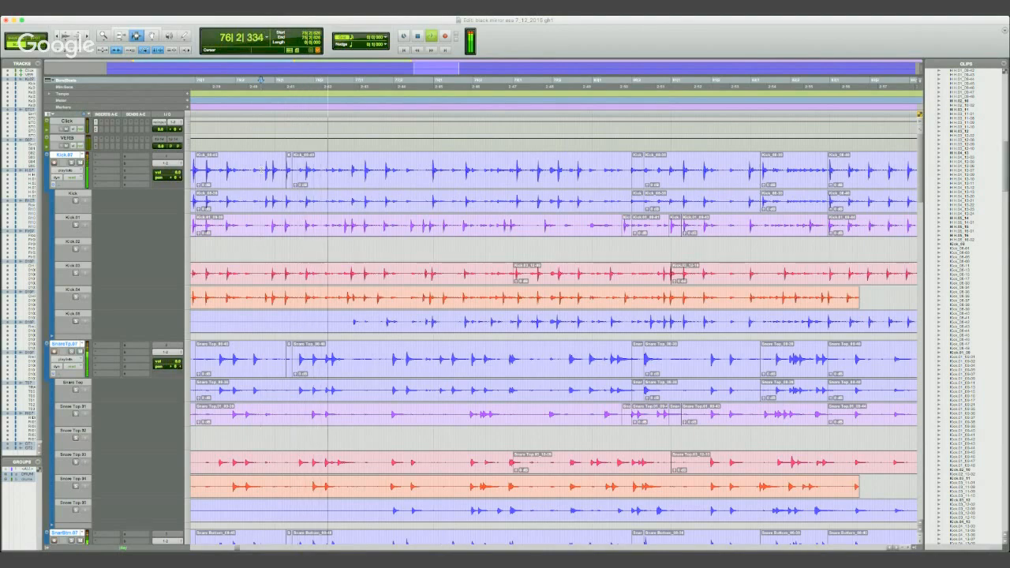
pyautogui.press('space')
pyautogui.click(275, 169)
pyautogui.press('space')
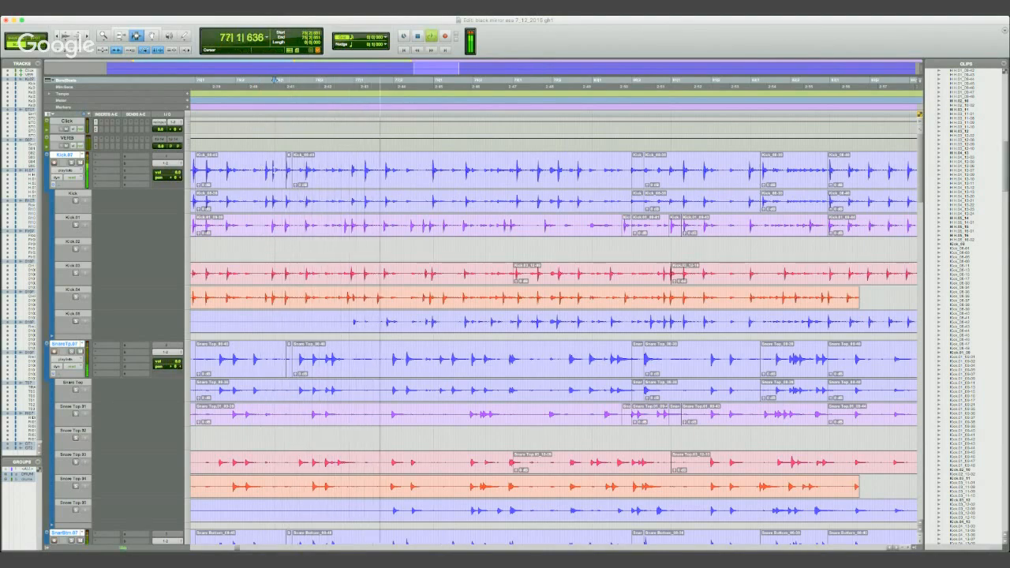
pyautogui.press('space')
pyautogui.press('space')
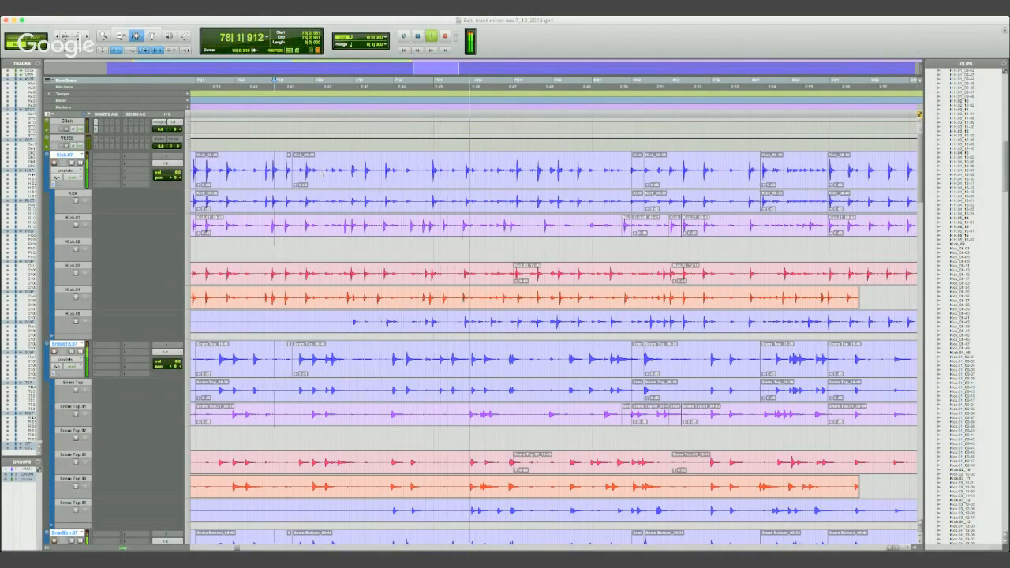
pyautogui.press('space')
# - Locate a strong kick hit near the end of bar 77 and audition it from 77|2|934
pyautogui.click(432, 175)
pyautogui.press('t')
pyautogui.press('t')
pyautogui.press('t')
pyautogui.click(549, 170)
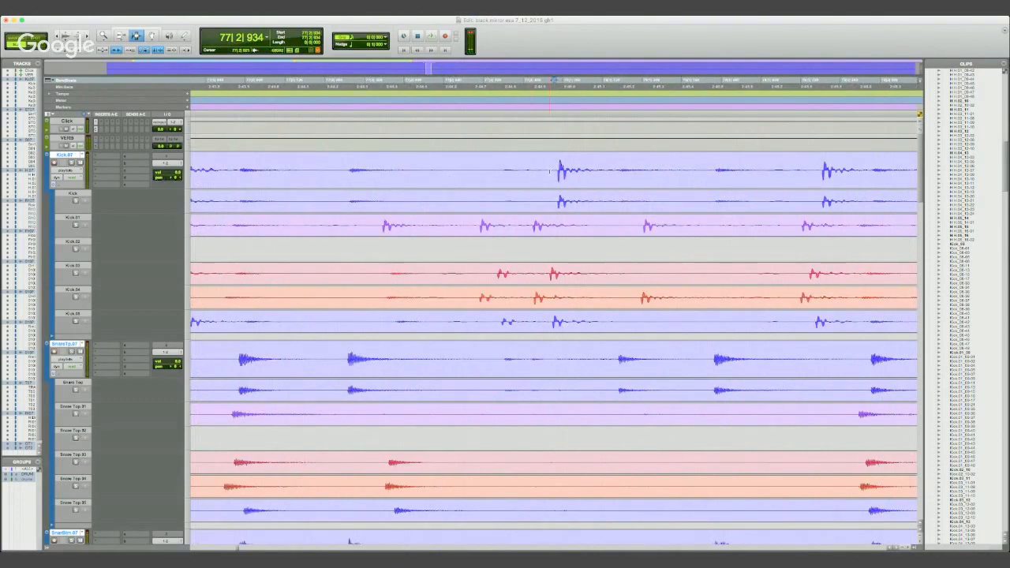
pyautogui.press('space')
# - Audition the strong kick hit again, starting at 77|2|884
pyautogui.press('space')
pyautogui.press('space')
pyautogui.press('space')
pyautogui.click(621, 170)
pyautogui.click(622, 170)
pyautogui.click(537, 170)
pyautogui.press('space')
pyautogui.press('space')
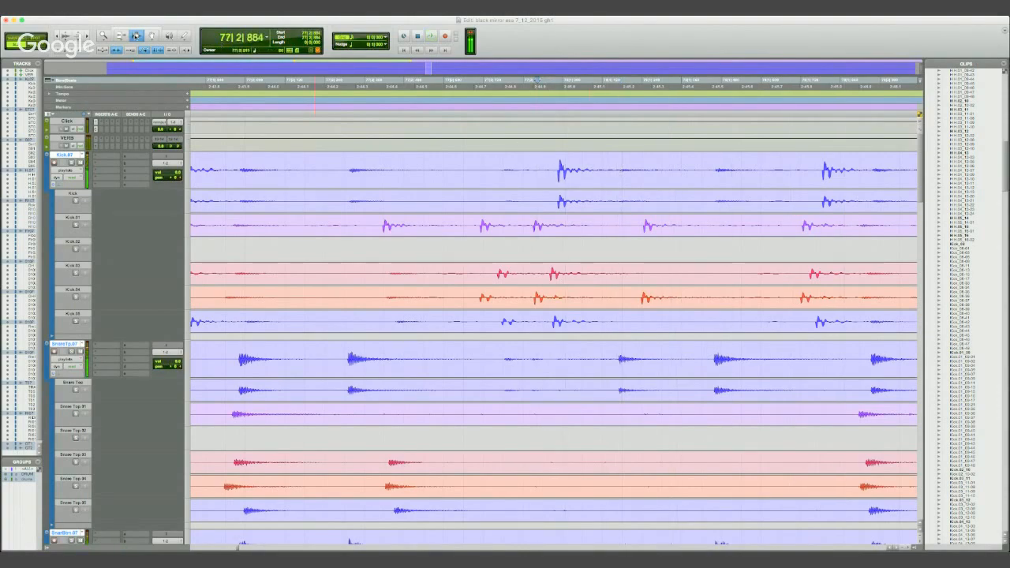
# - Split the grouped drum clips at the kick transient at 77|2|946
pyautogui.click(552, 79)
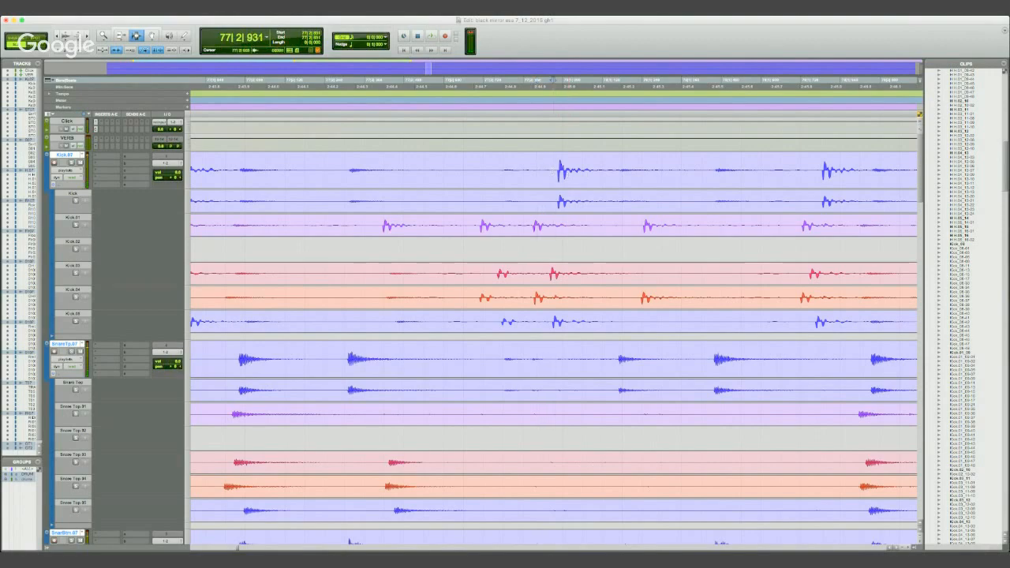
pyautogui.click(522, 82)
pyautogui.press('Tab')
pyautogui.scroll(-10, 562, 356)
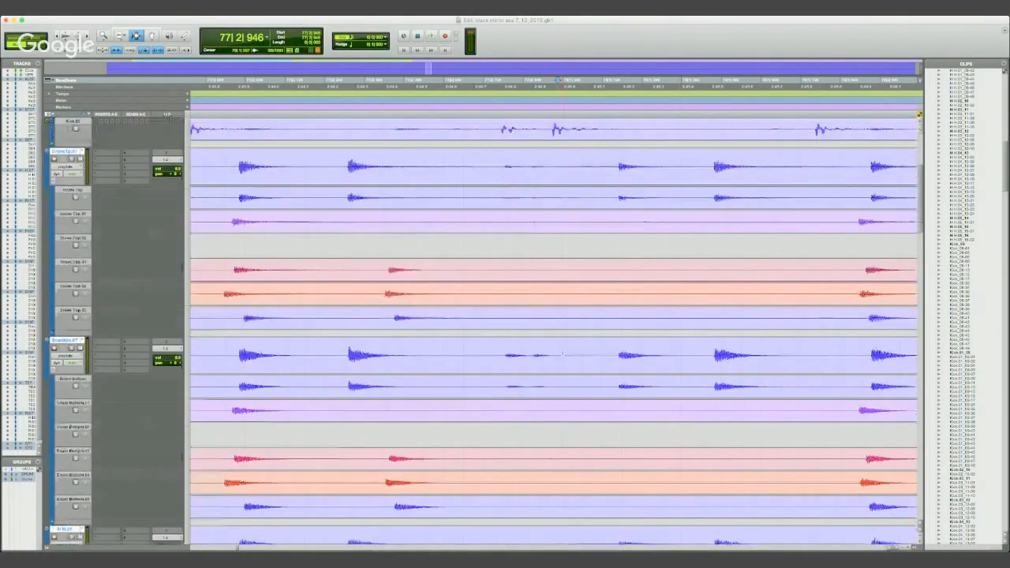
pyautogui.scroll(6, 562, 357)
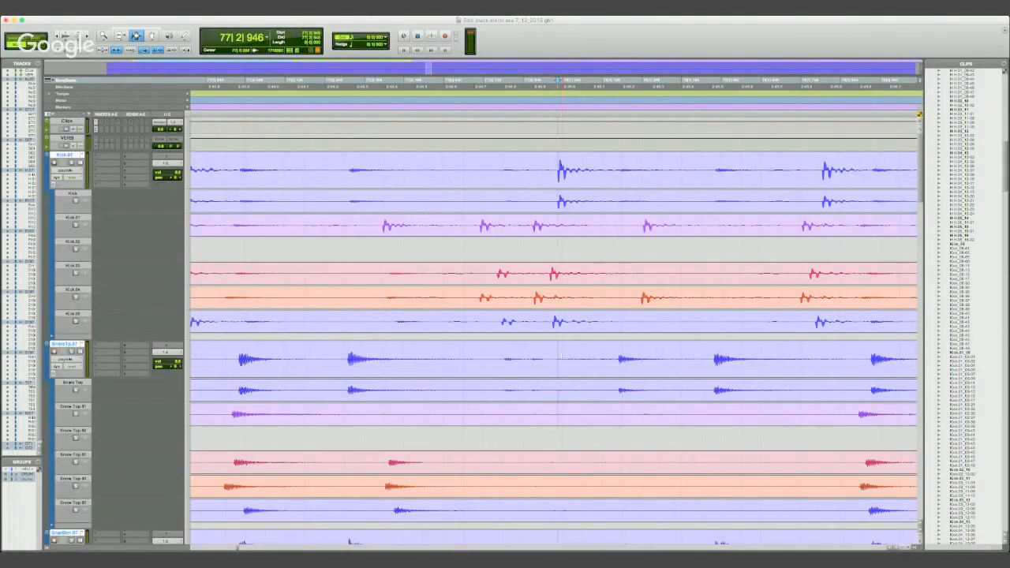
pyautogui.press('super+e')
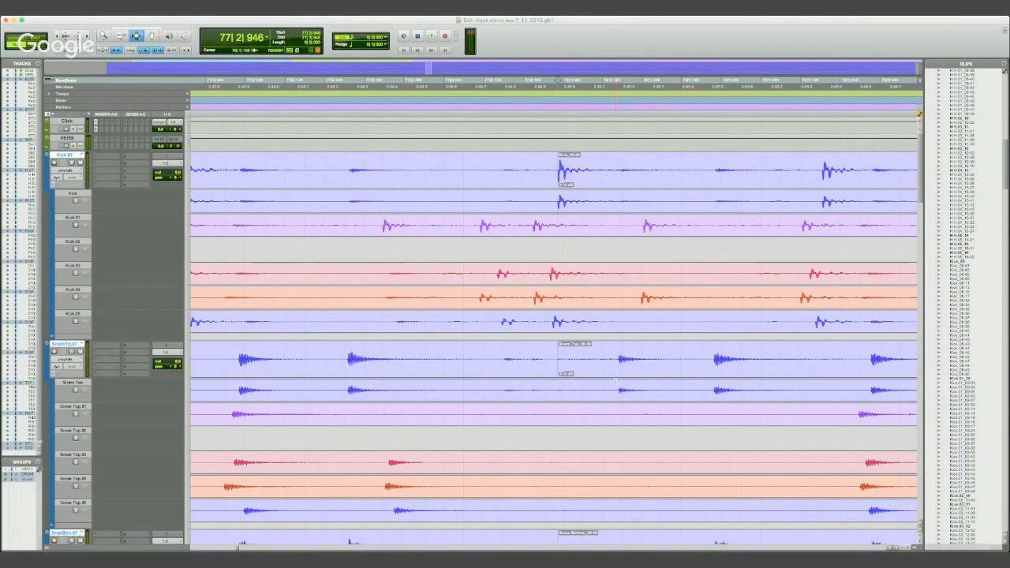
# - Try splitting the drum clips at 78|1|170, just before the snare hit that follows the kick, and undo the split
pyautogui.moveTo(565, 167); pyautogui.dragTo(667, 168)
pyautogui.click(628, 168)
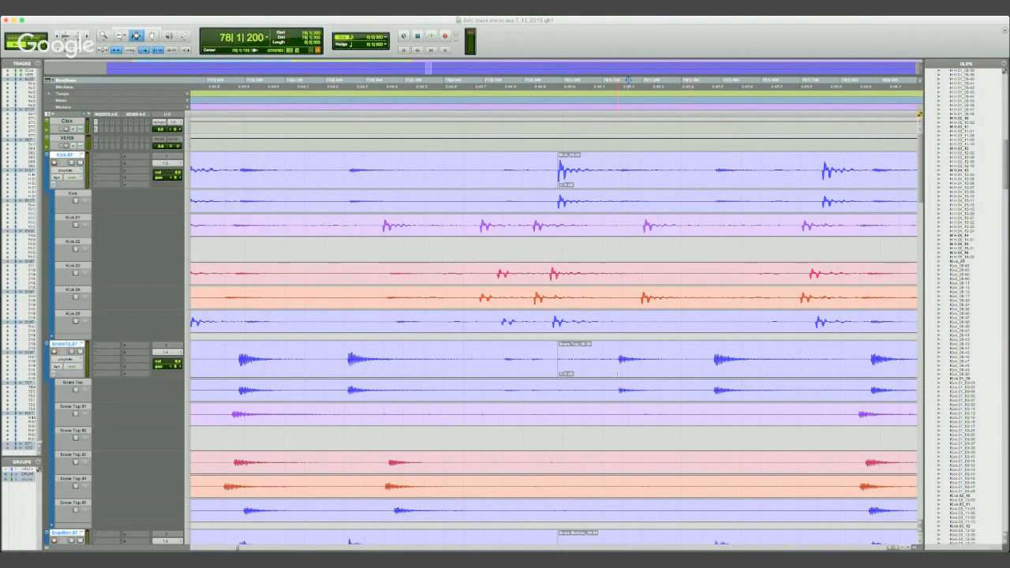
pyautogui.click(617, 359)
pyautogui.press('t')
pyautogui.press('t')
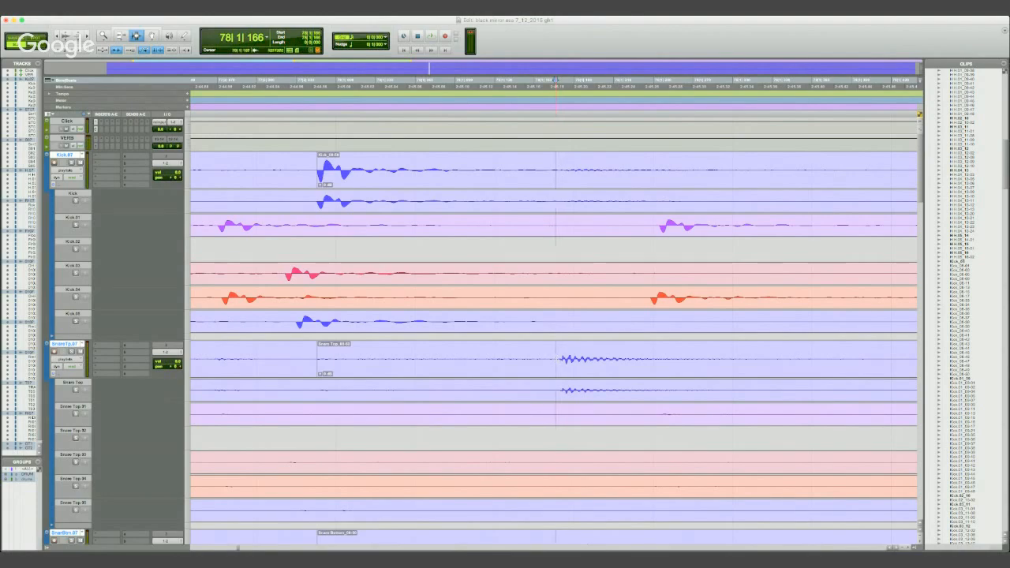
pyautogui.click(532, 82)
pyautogui.click(561, 81)
pyautogui.scroll(-2, 550, 362)
pyautogui.scroll(2, 552, 364)
pyautogui.press('super+e')
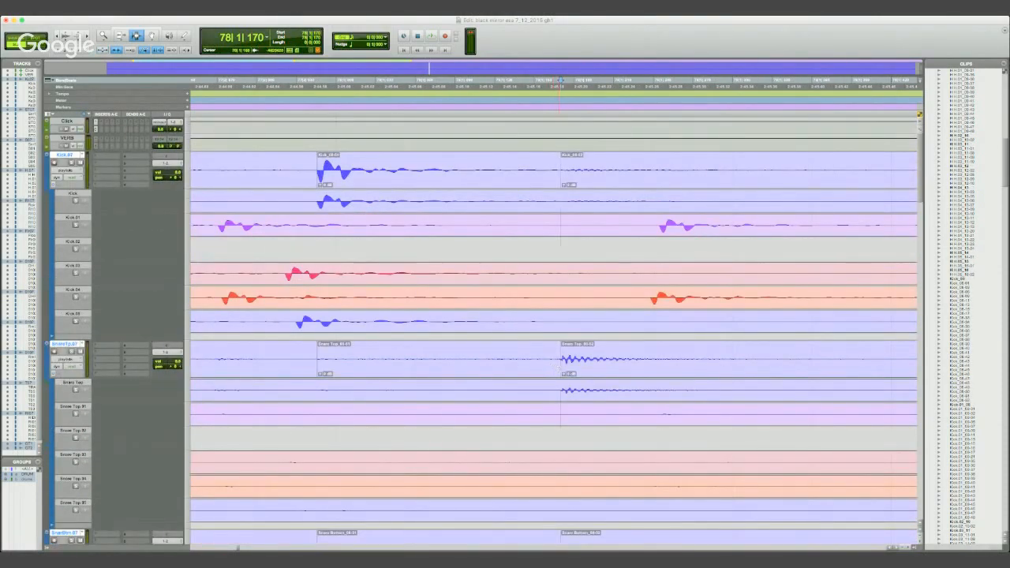
pyautogui.press('super+z')
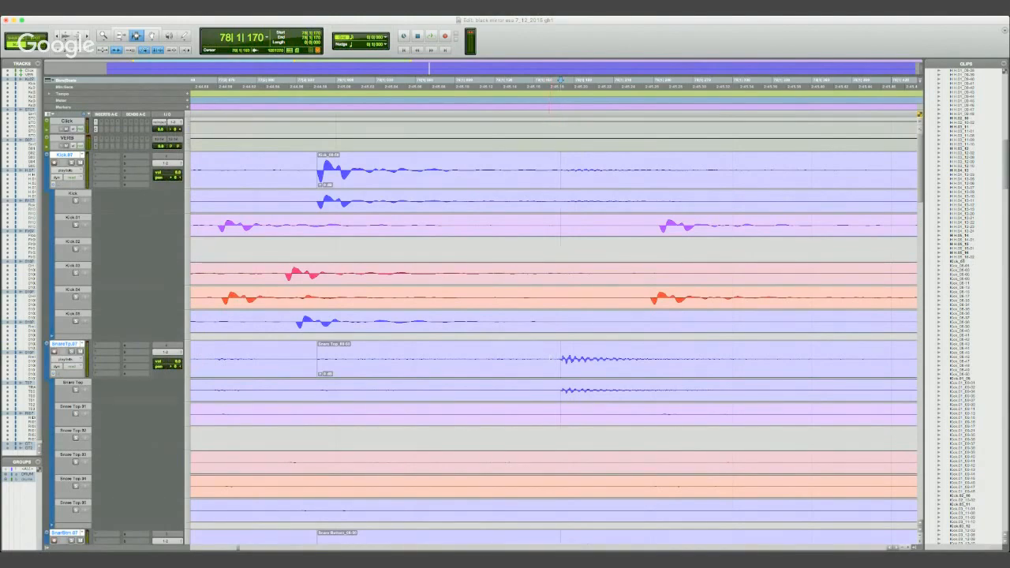
# - Split the grouped drum clips at the snare transient at 78|1|170 to isolate the strong kick hit
pyautogui.click(549, 359)
pyautogui.press('Tab')
pyautogui.press('b')
pyautogui.press('r')
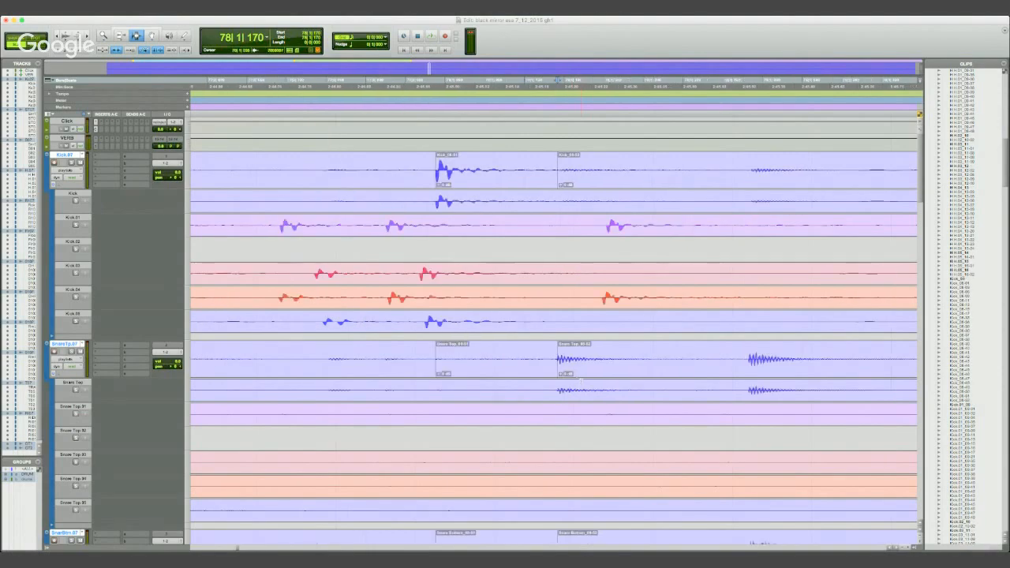
# - Move the isolated kick clip across the grouped drum tracks over the weak kick hit at 76|2|911
pyautogui.press('r')
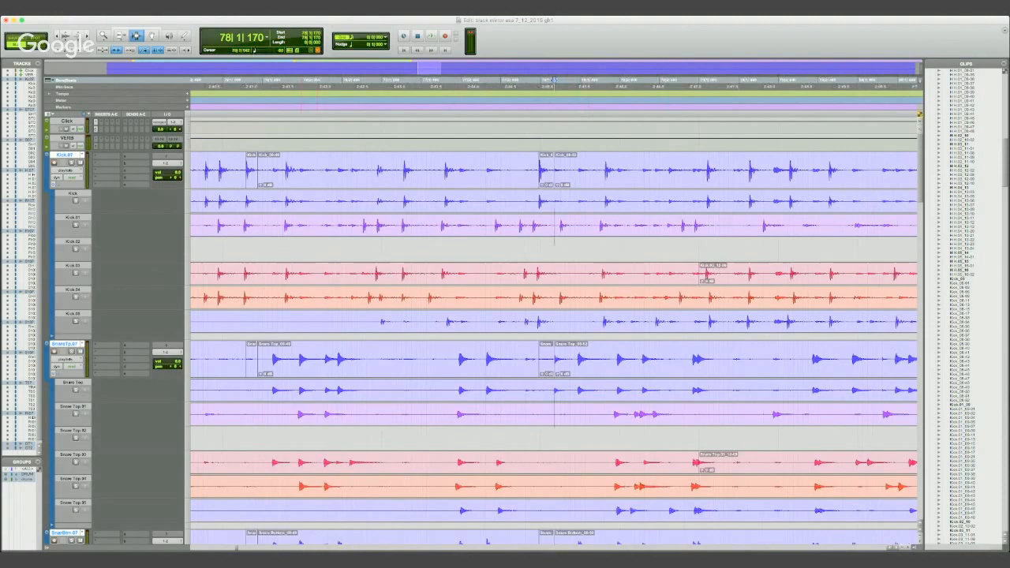
pyautogui.press('F8')
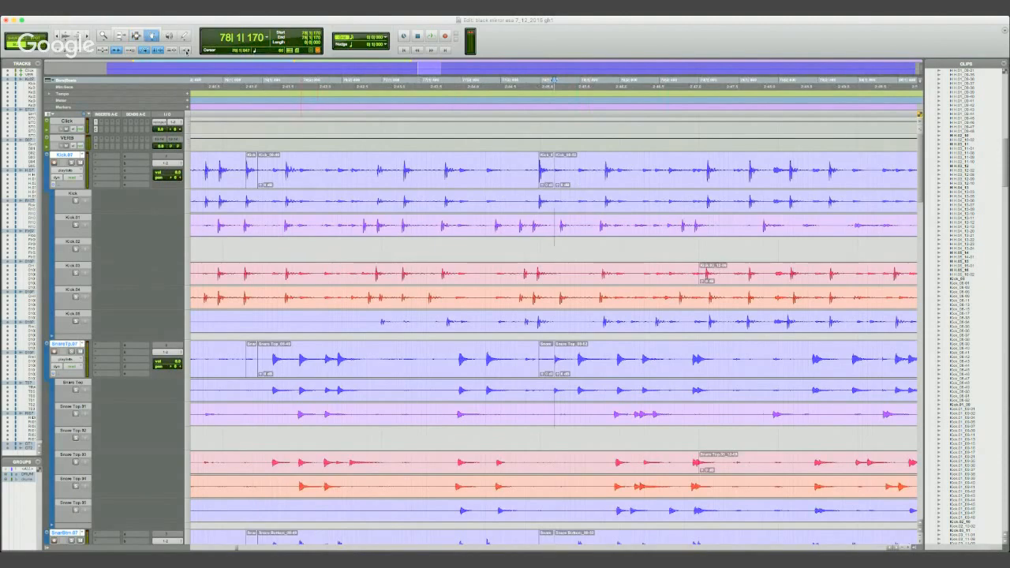
pyautogui.click(546, 161)
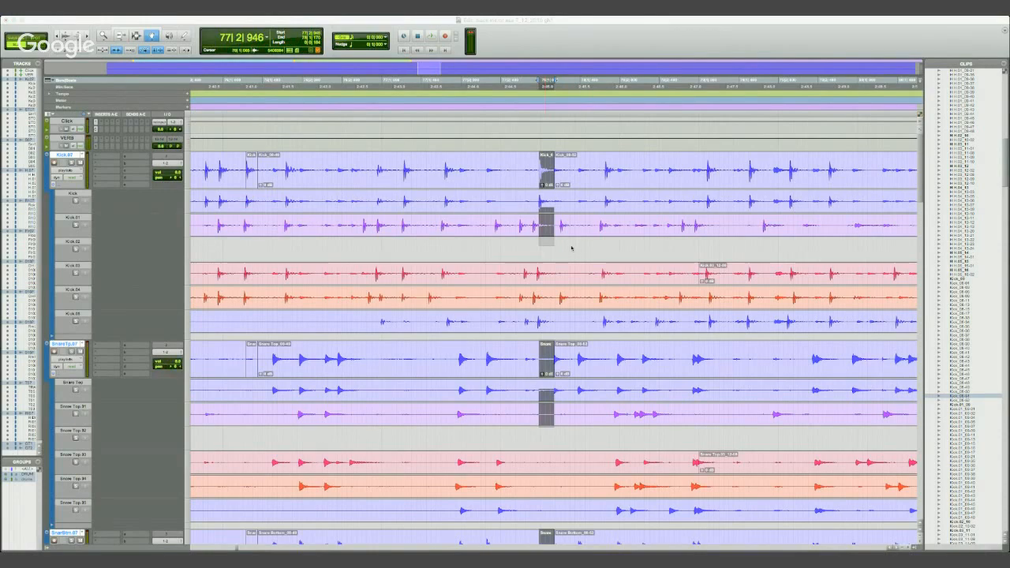
pyautogui.press('-')
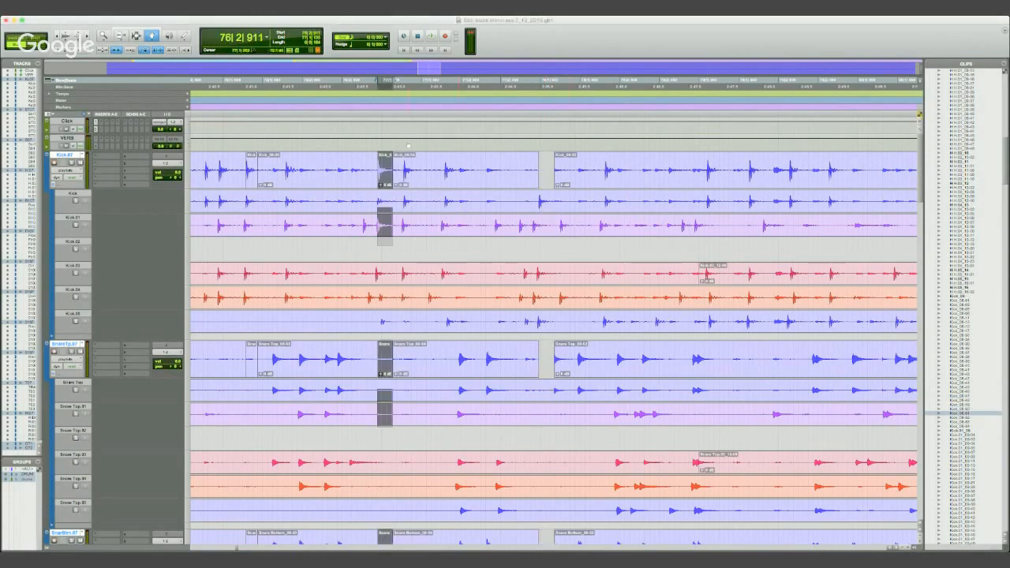
# - Audition the drums across the moved kick clip from bar 76 and from 76|2|722
pyautogui.click(260, 88)
pyautogui.press('space')
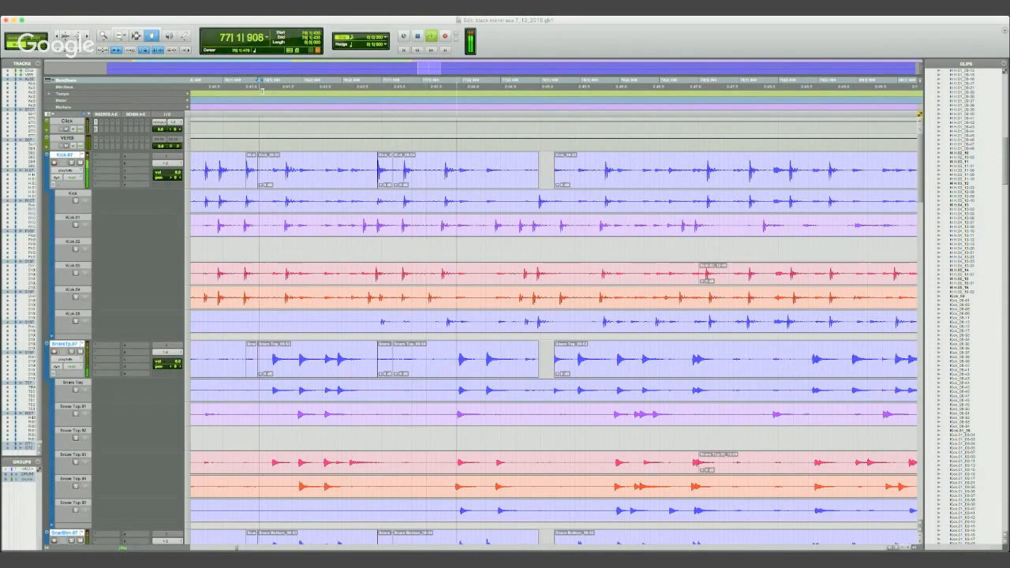
pyautogui.press('space')
pyautogui.click(362, 91)
pyautogui.press('space')
pyautogui.press('space')
pyautogui.press('space')
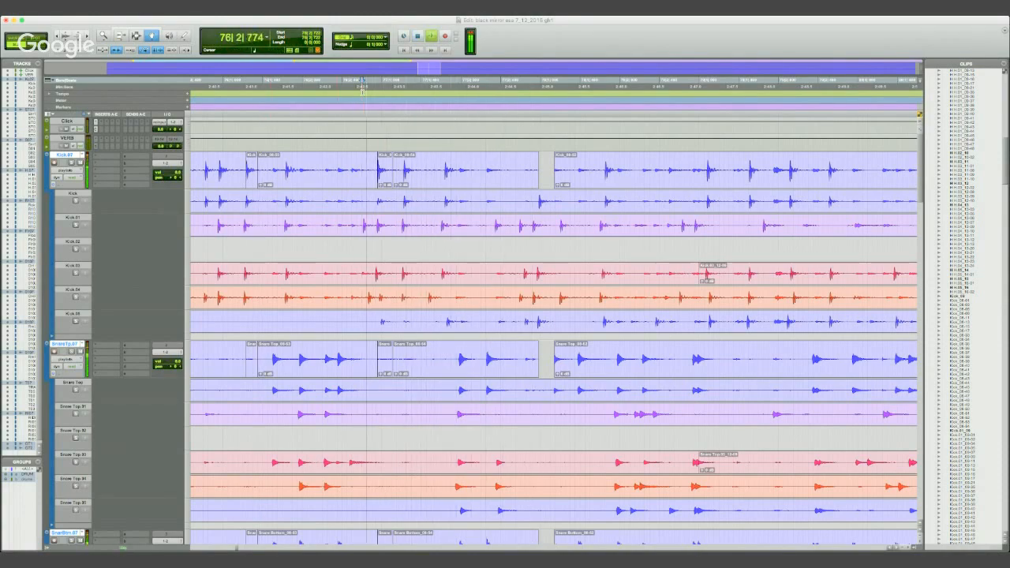
pyautogui.press('space')
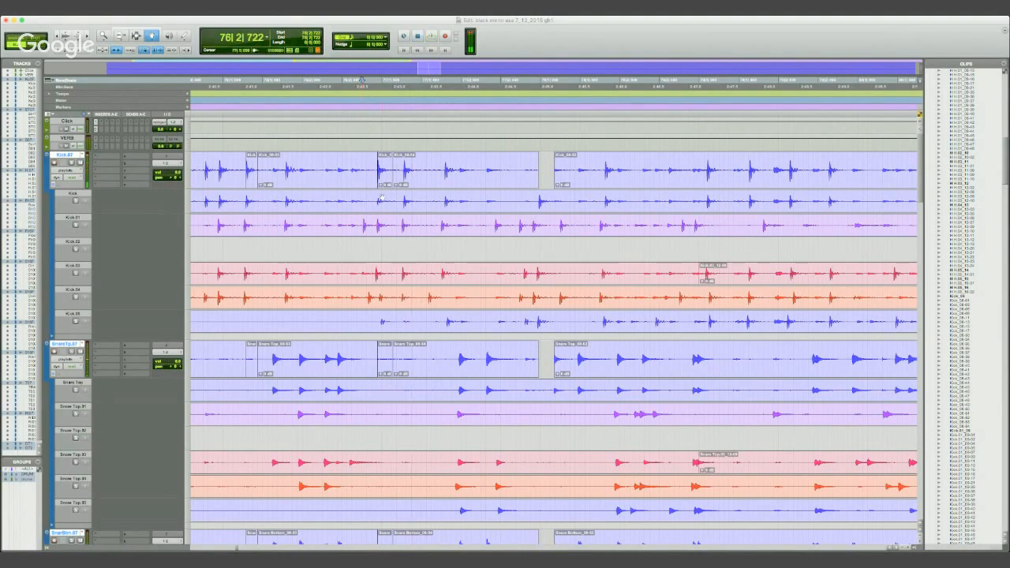
# - Trim the start of the drum clip following the moved kick to an earlier point over the kick's tail
pyautogui.press('F7')
pyautogui.moveTo(390, 172); pyautogui.dragTo(397, 173)
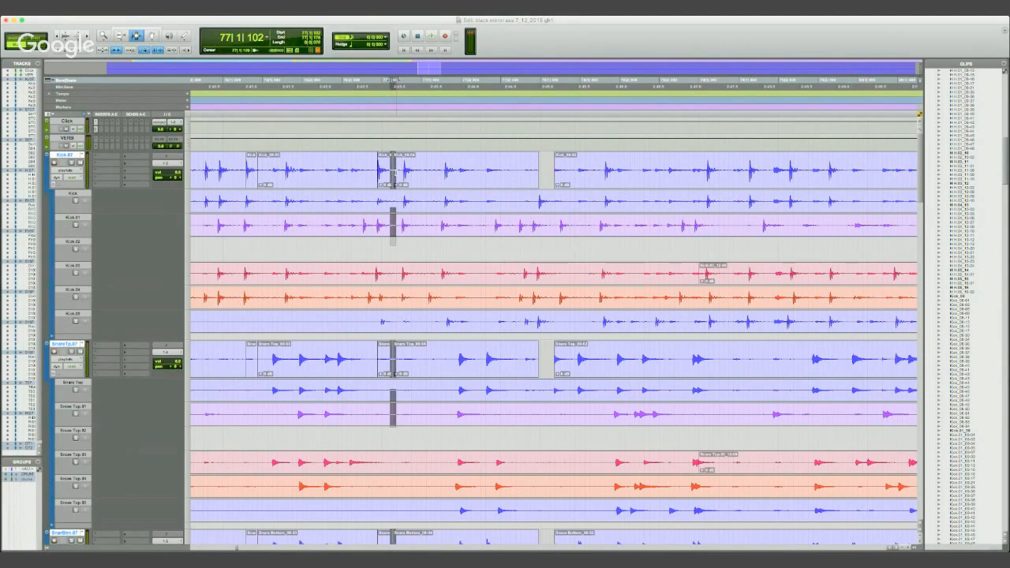
pyautogui.press('t')
pyautogui.press('t')
pyautogui.press('t')
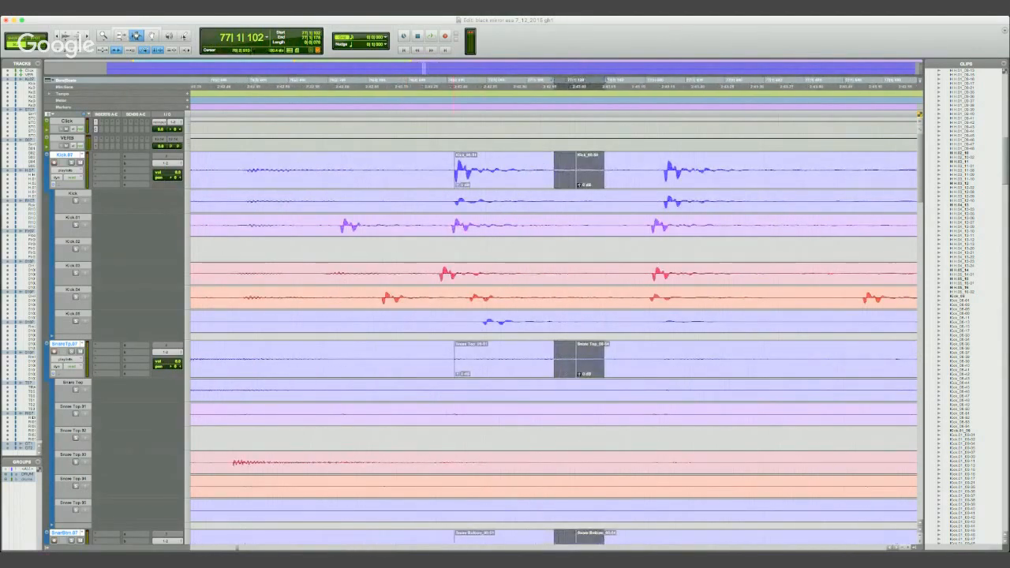
pyautogui.click(381, 165)
pyautogui.click(120, 36)
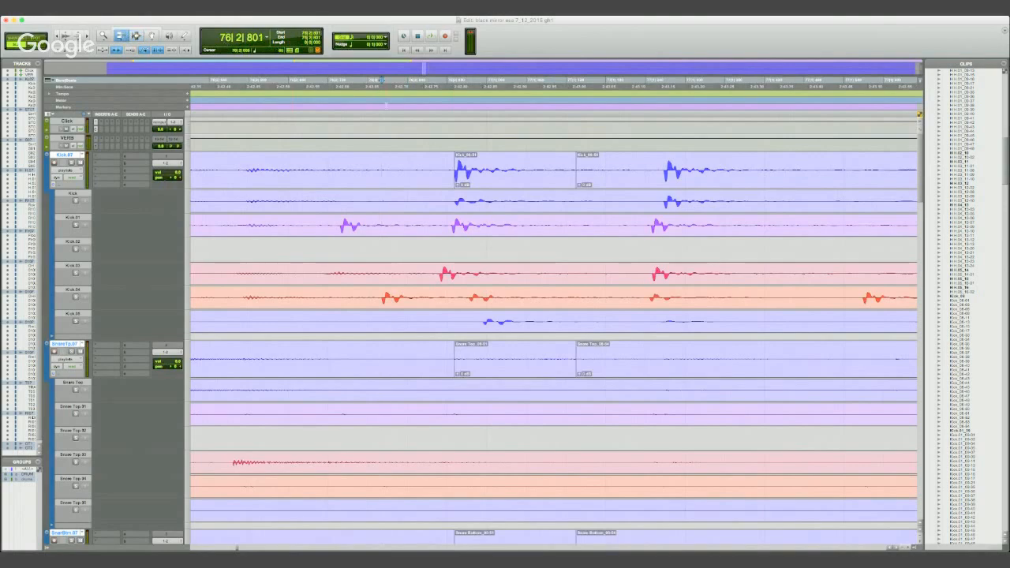
pyautogui.moveTo(582, 170); pyautogui.dragTo(527, 170)
# - Audition the trimmed kick edit from 76|2|891
pyautogui.click(440, 87)
pyautogui.press('space')
pyautogui.press('space')
pyautogui.press('space')
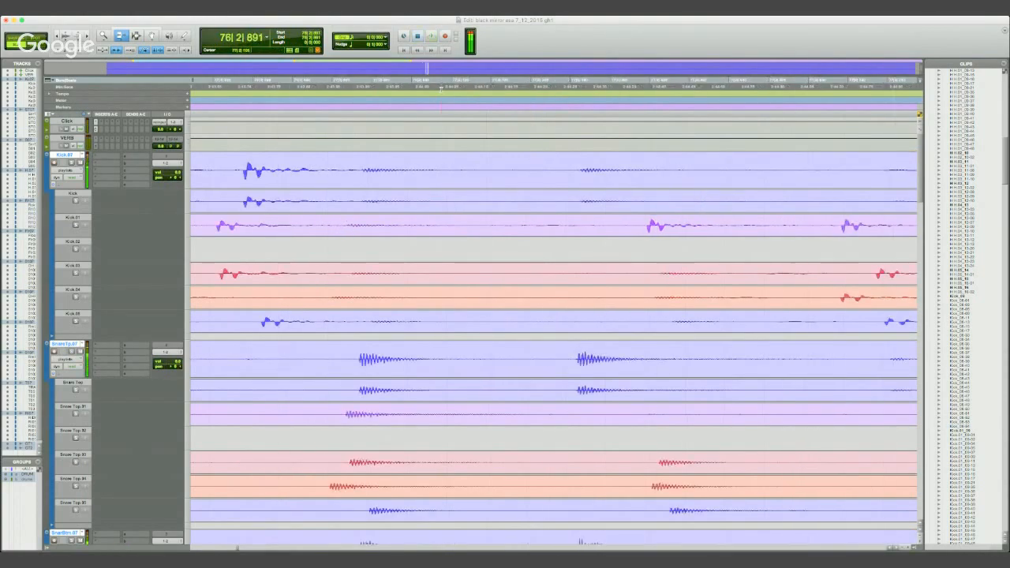
pyautogui.press('space')
pyautogui.press('space')
pyautogui.press('space')
# - Place the edit cursor at 77|1|050, just before the boundary after the moved kick clip
pyautogui.press('F7')
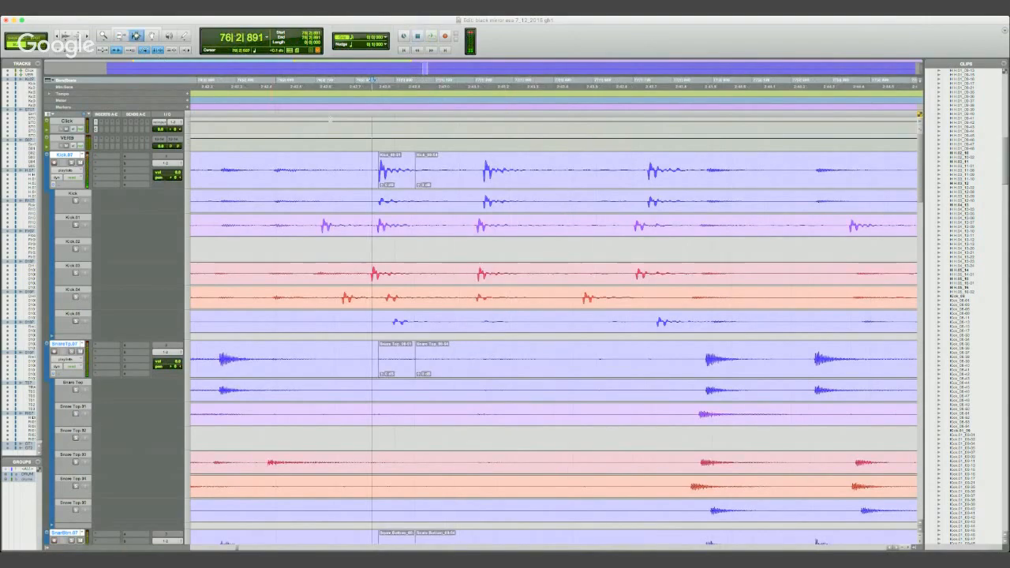
pyautogui.click(413, 168)
pyautogui.moveTo(413, 168); pyautogui.dragTo(417, 169)
pyautogui.click(411, 164)
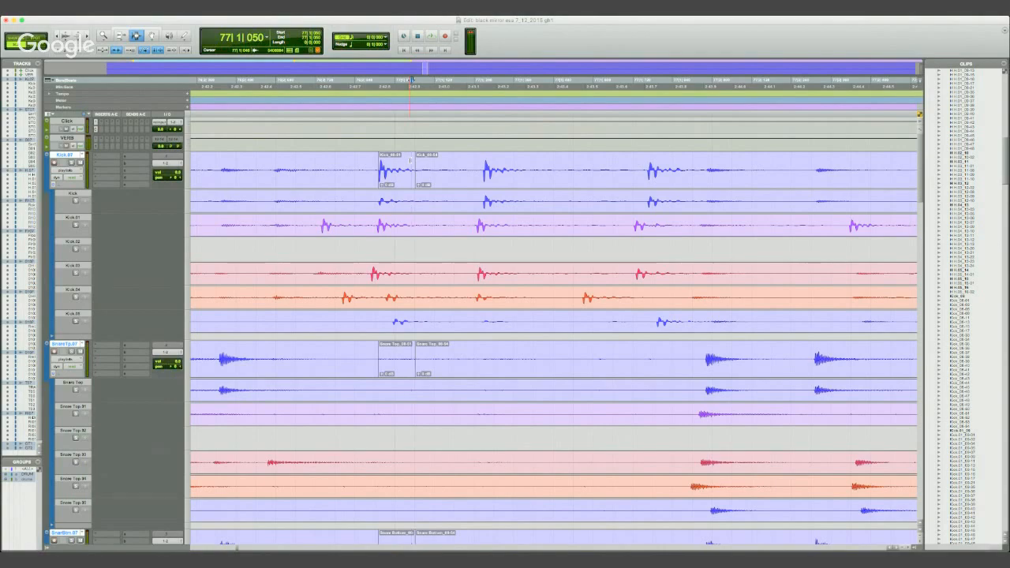
pyautogui.press('t')
pyautogui.press('t')
pyautogui.press('t')
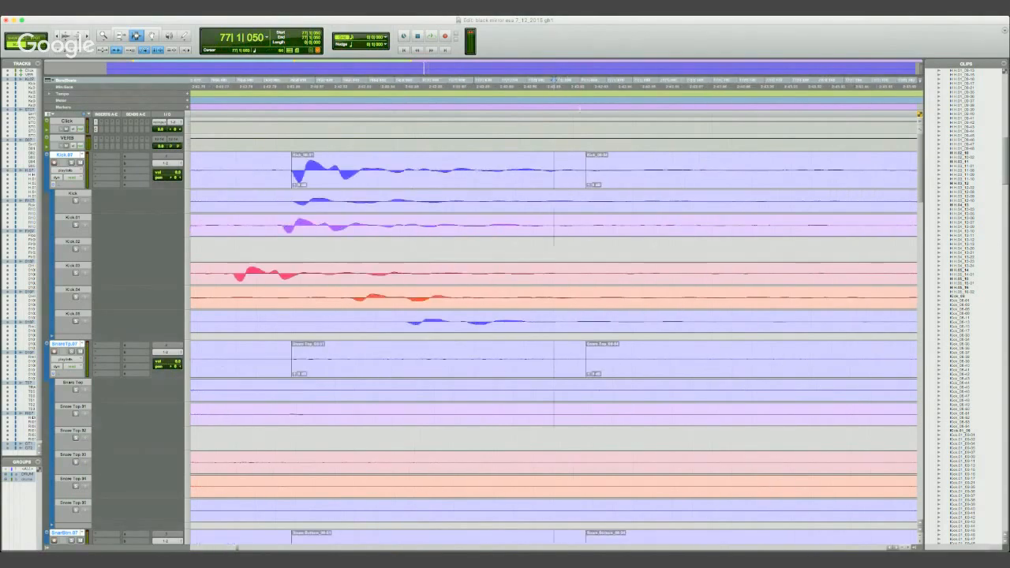
# - Try a selection across the boundary after the moved kick clip, starting at 77|1|044
pyautogui.press('r')
pyautogui.press('r')
pyautogui.press('r')
pyautogui.press('r')
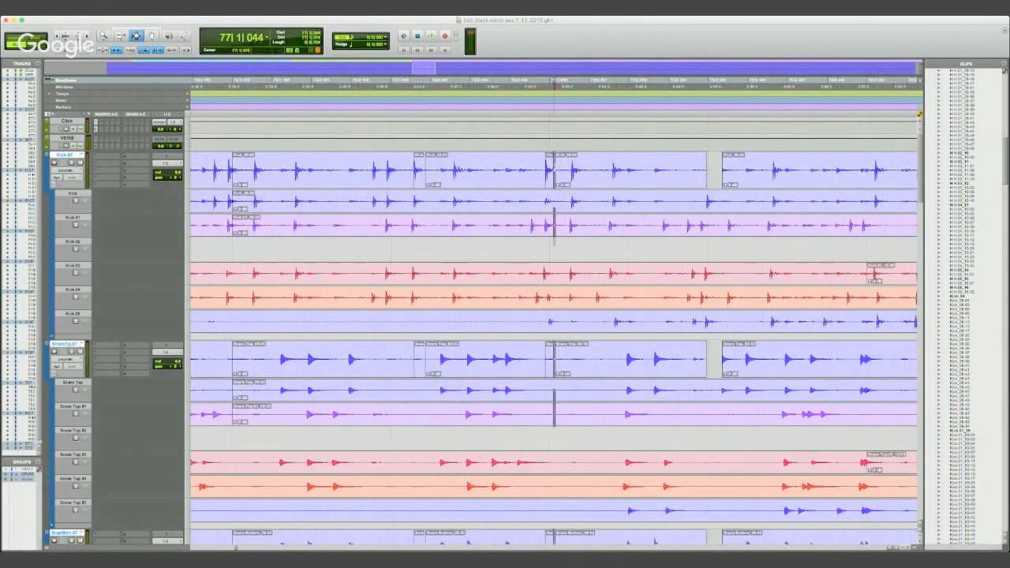
pyautogui.press('t')
pyautogui.press('t')
pyautogui.press('t')
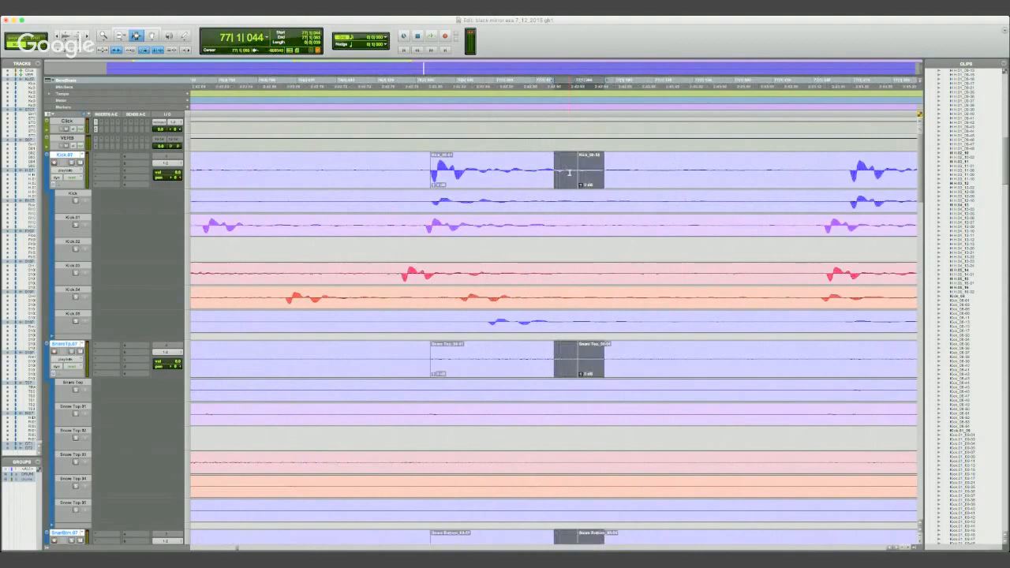
# - Try a short selection across the boundary after the moved kick clip, starting at 77|1|051
pyautogui.click(556, 172)
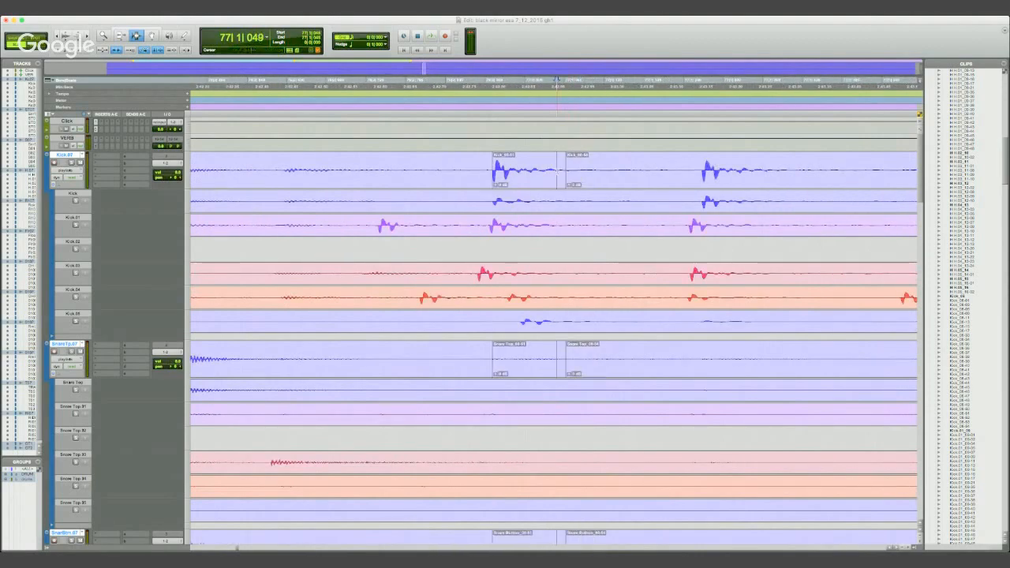
pyautogui.press('t')
pyautogui.press('t')
pyautogui.press('r')
pyautogui.press('r')
pyautogui.press('r')
pyautogui.press('t')
pyautogui.press('t')
pyautogui.press('t')
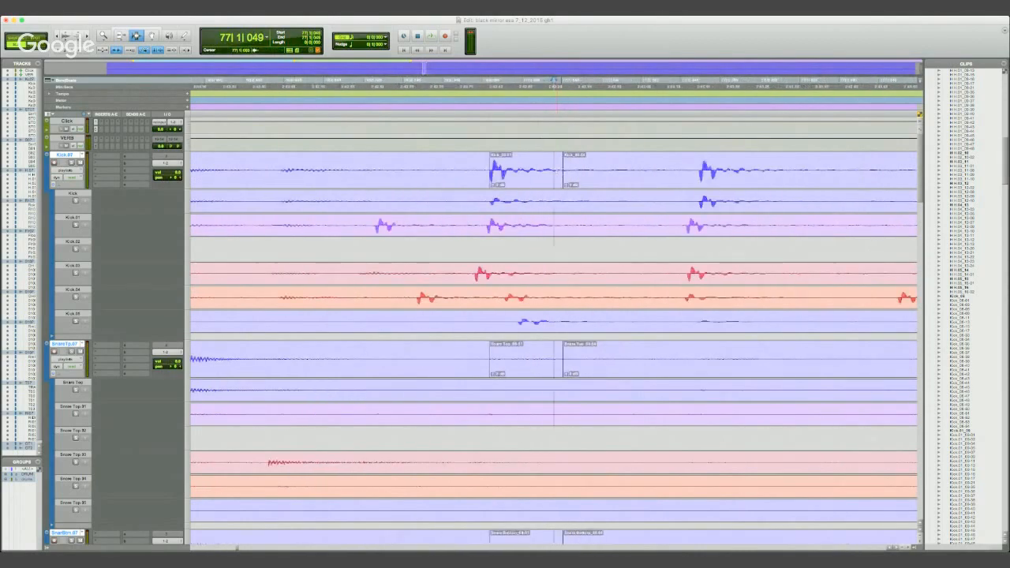
pyautogui.press('r')
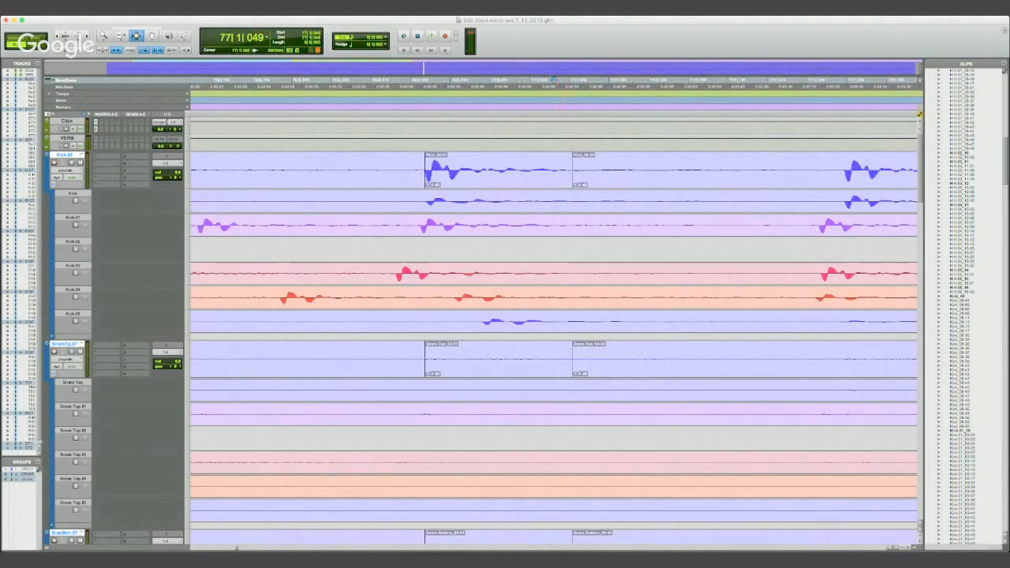
pyautogui.moveTo(556, 170); pyautogui.dragTo(578, 170)
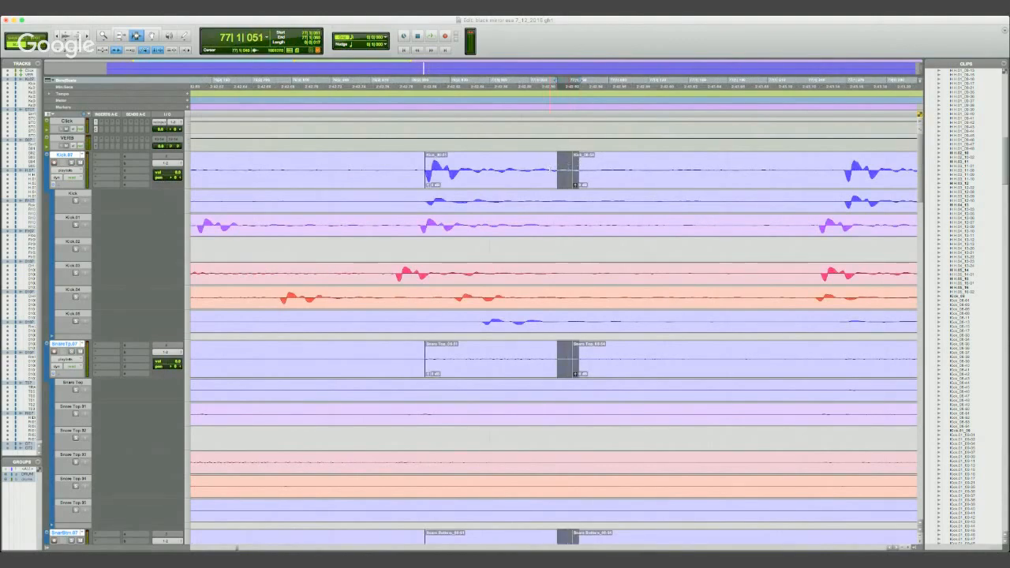
pyautogui.doubleClick(553, 167)
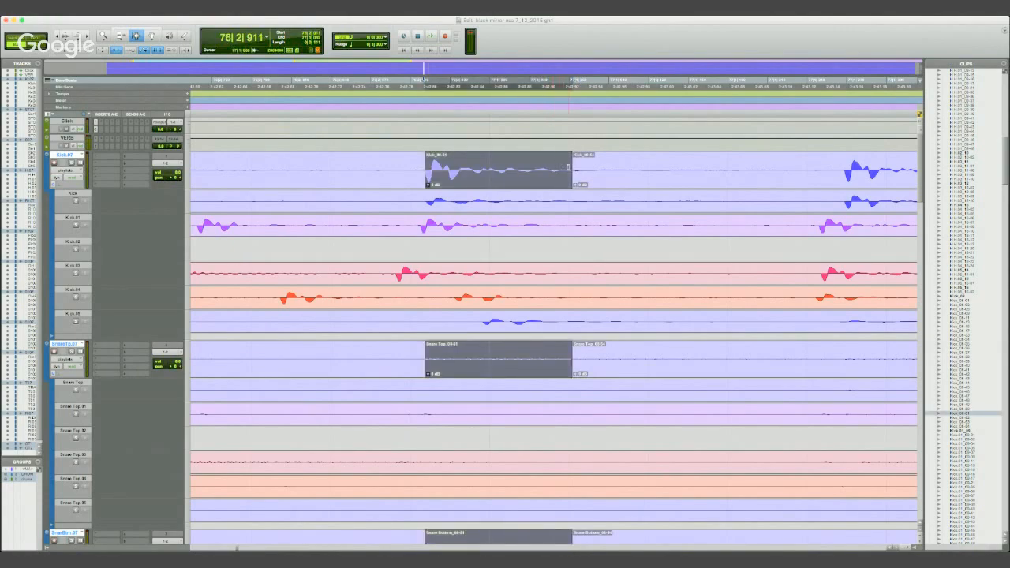
# - Select a short range across the boundary after the moved kick clip on the grouped drum tracks, starting at 77|1|055
pyautogui.click(566, 170)
pyautogui.moveTo(562, 170); pyautogui.dragTo(583, 170)
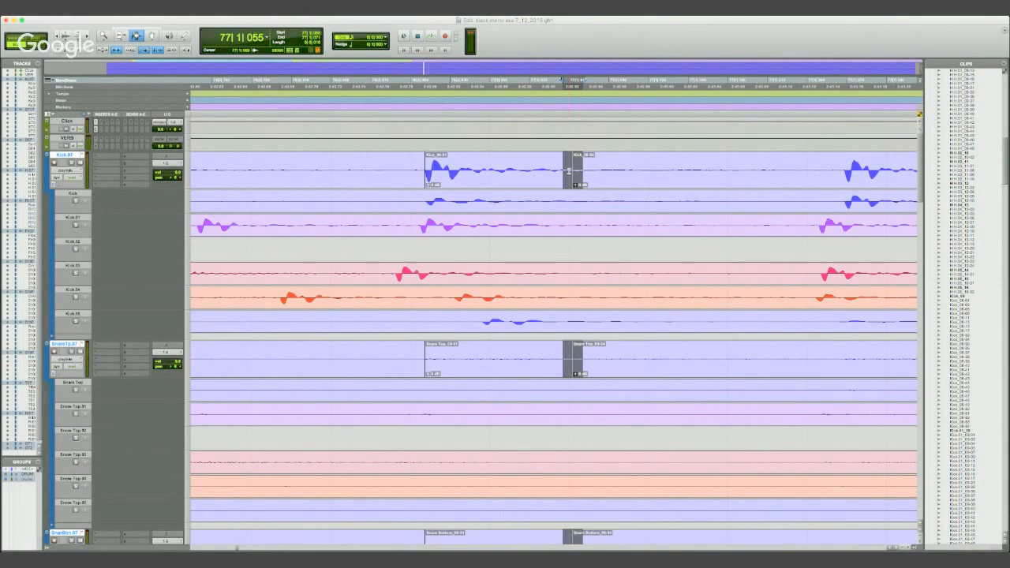
pyautogui.press('r')
pyautogui.press('r')
pyautogui.press('r')
pyautogui.press('r')
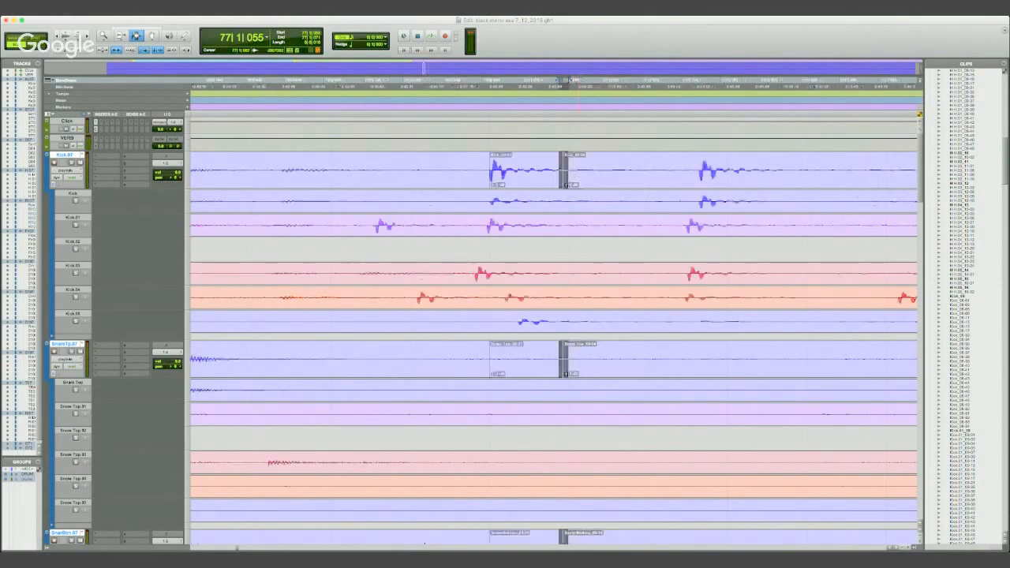
pyautogui.press('t')
pyautogui.press('t')
pyautogui.press('t')
pyautogui.press('t')
pyautogui.press('r')
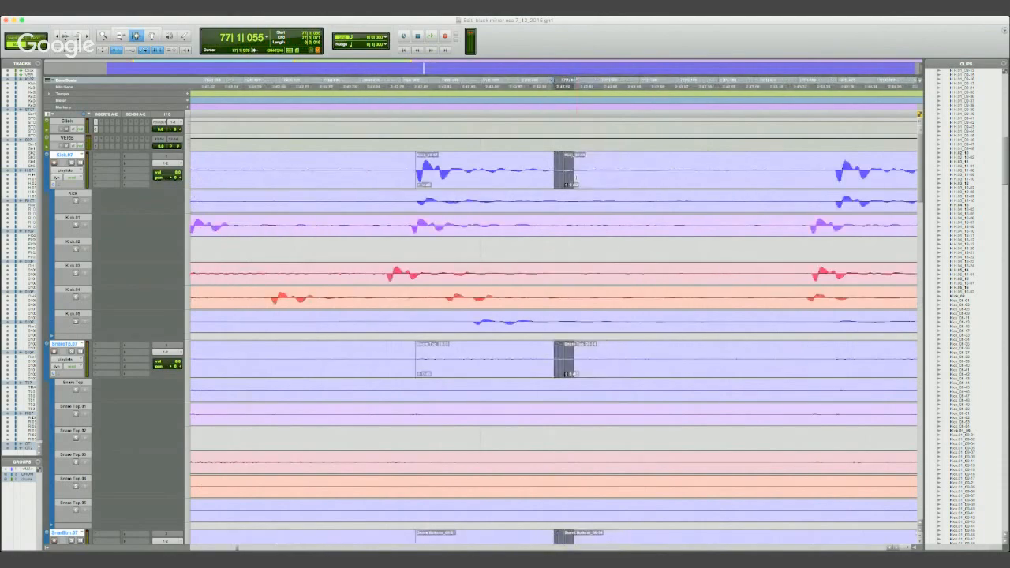
# - Crossfade the selected boundary after the moved kick clip on all grouped drum tracks
pyautogui.press('f')
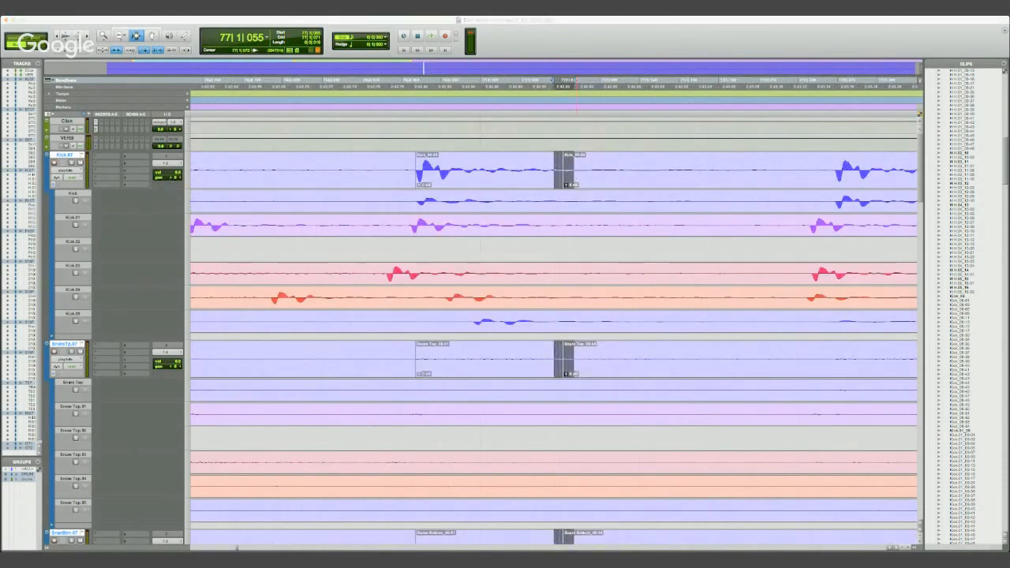
pyautogui.press('Return')
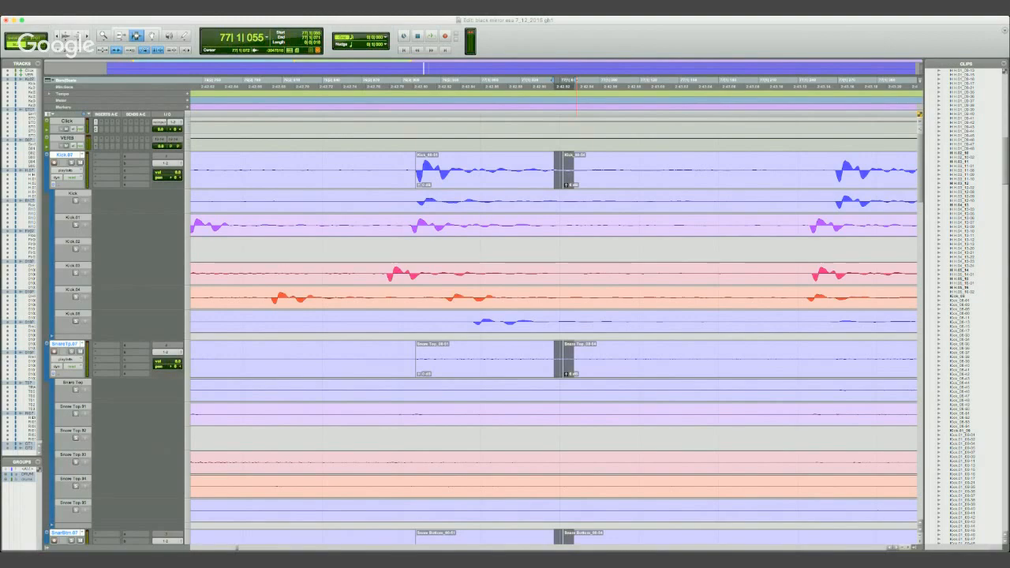
pyautogui.press('super+Tab')
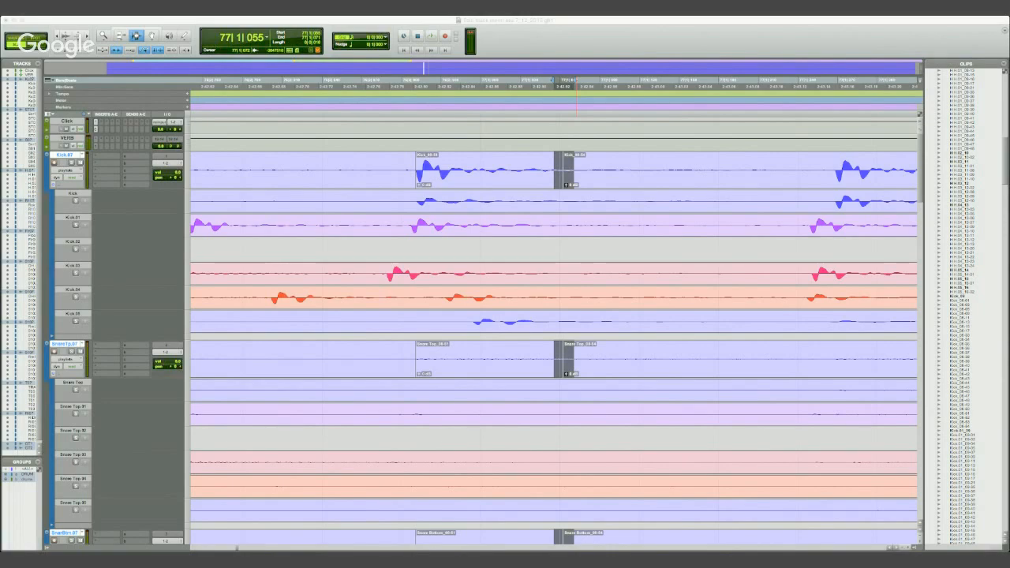
pyautogui.press('Return')
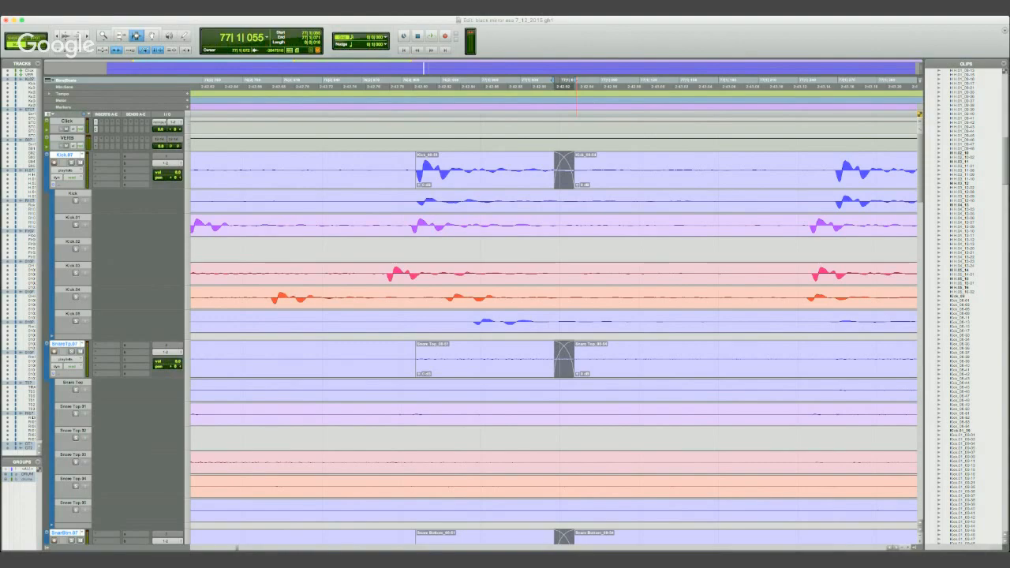
pyautogui.press('super+f')
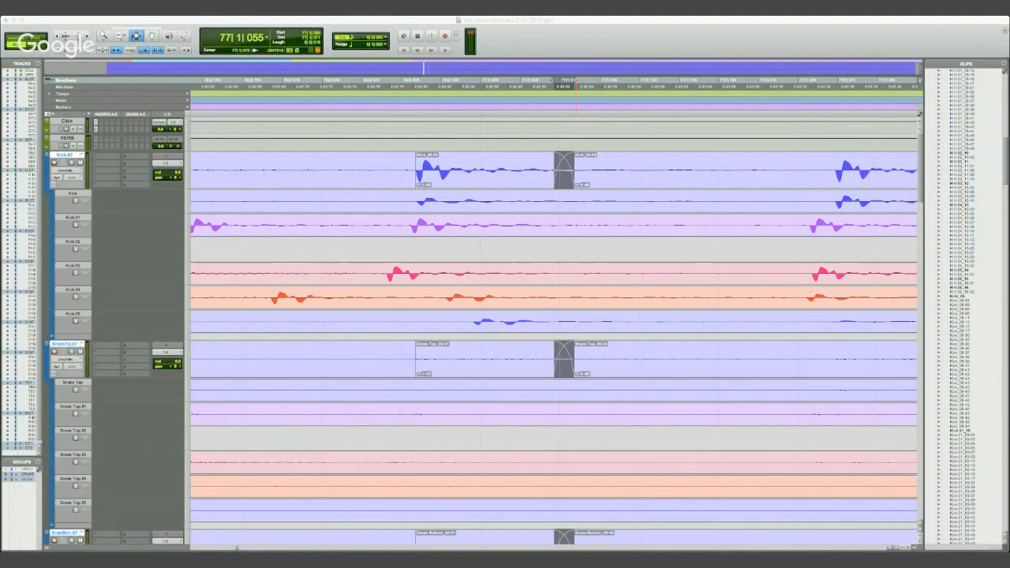
pyautogui.click(548, 30)
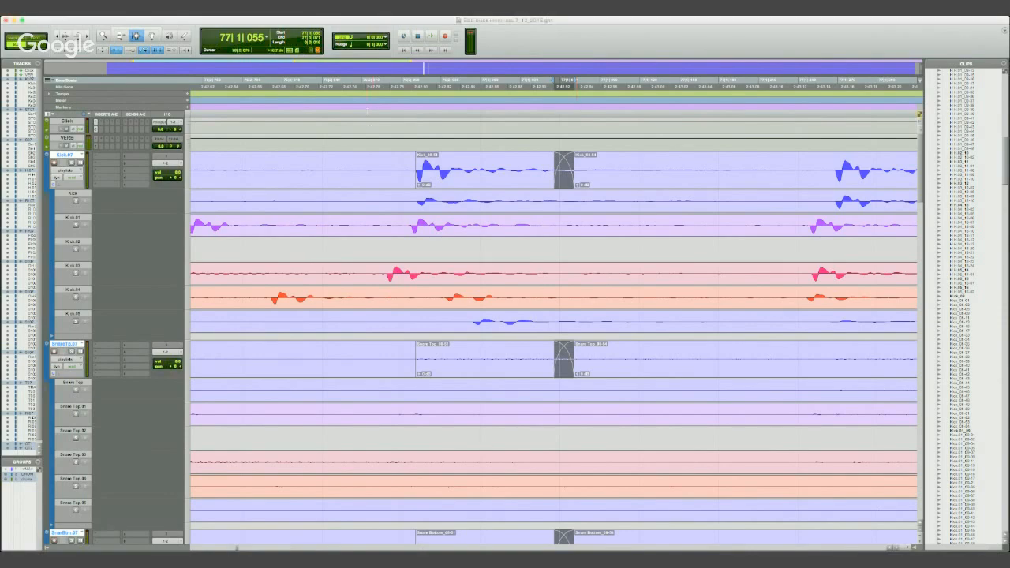
# - Audition the crossfaded kick edit in a wider view of the surrounding drum clips
pyautogui.press('space')
pyautogui.press('r')
pyautogui.press('r')
pyautogui.press('r')
pyautogui.press('space')
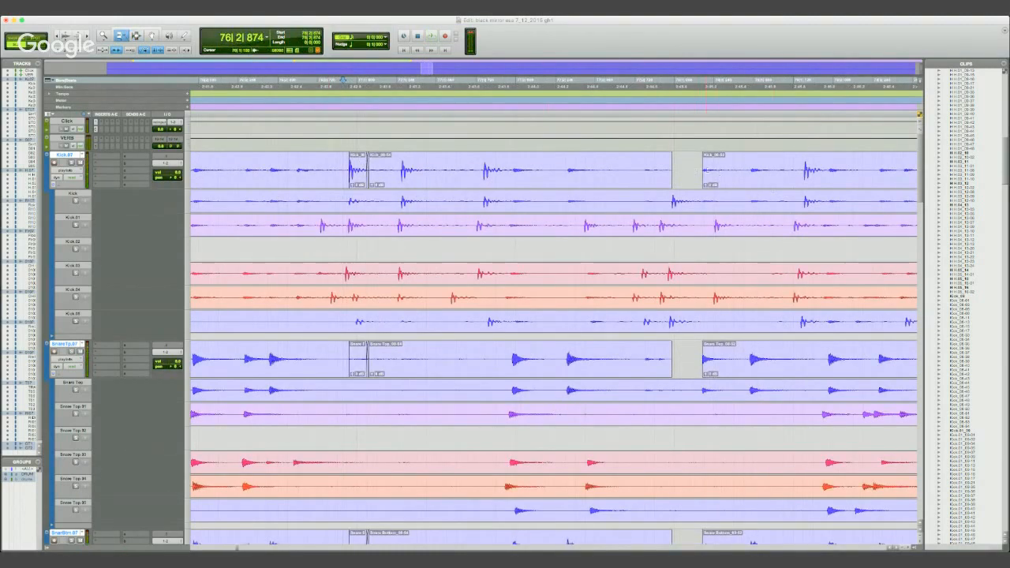
# - Trim the start of the drum clip after the gap back to 77|2|924, closing the gap, and audition the join
pyautogui.click(706, 170)
pyautogui.moveTo(670, 170); pyautogui.dragTo(669, 170)
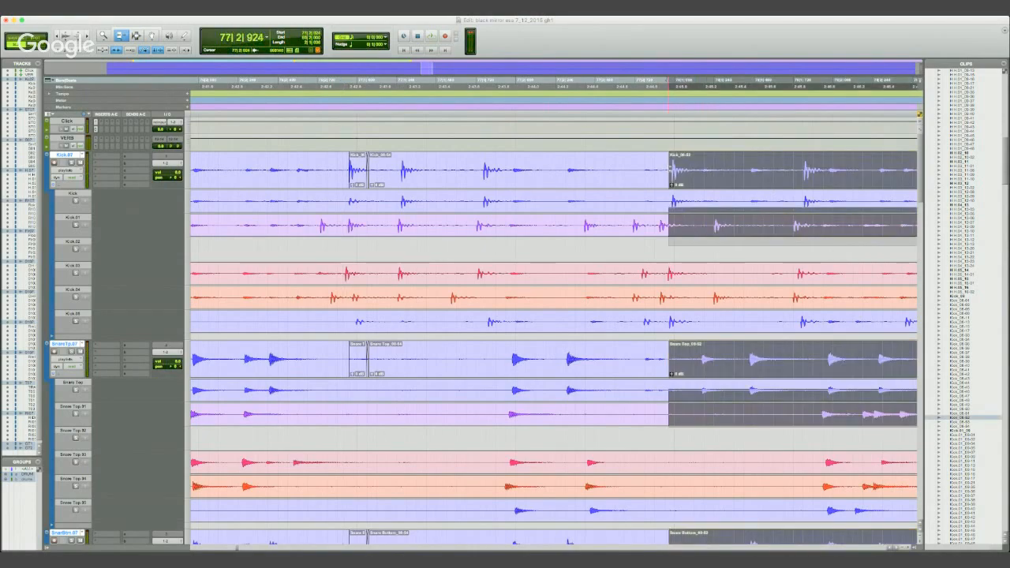
pyautogui.click(619, 92)
pyautogui.press('space')
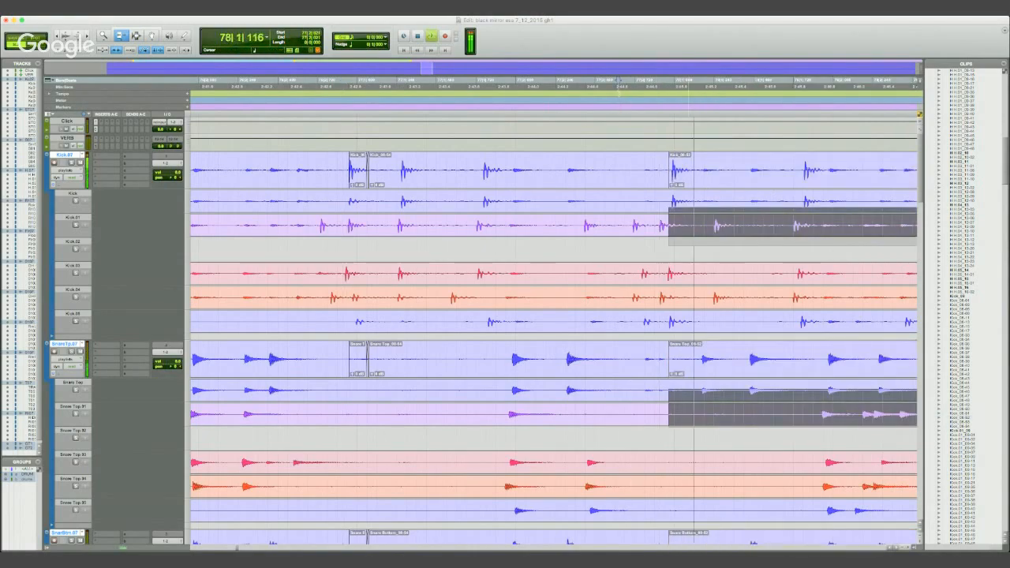
pyautogui.press('r')
pyautogui.press('space')
# - Audition the edited drums from just before the replaced kick through the clips that follow it
pyautogui.click(441, 89)
pyautogui.press('space')
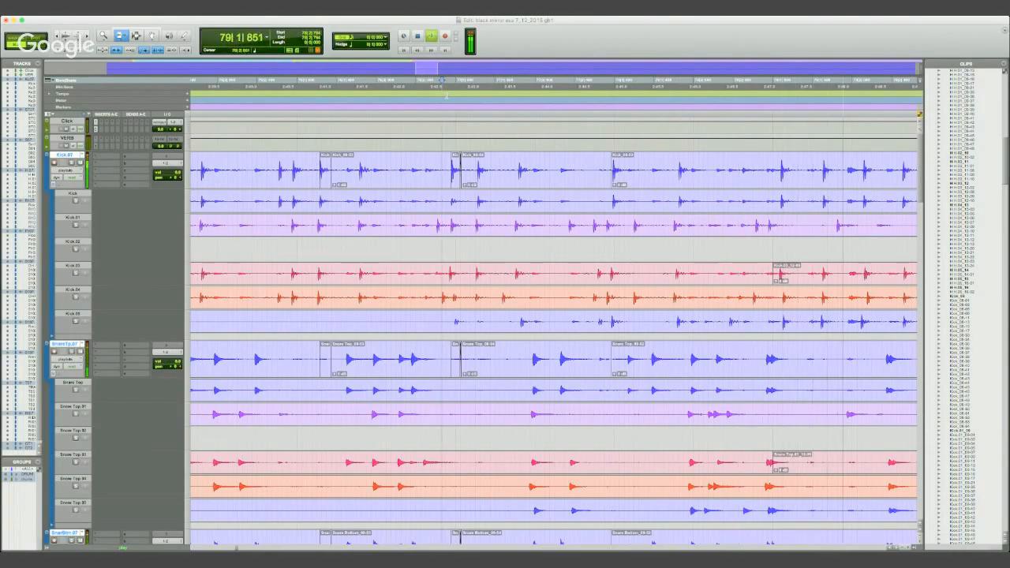
pyautogui.press('r')
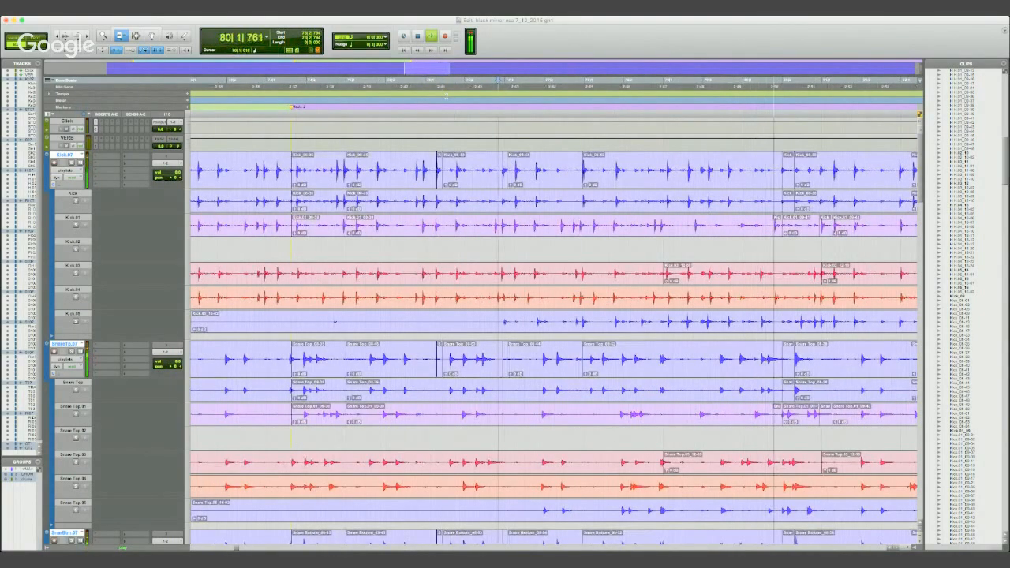
pyautogui.press('r')
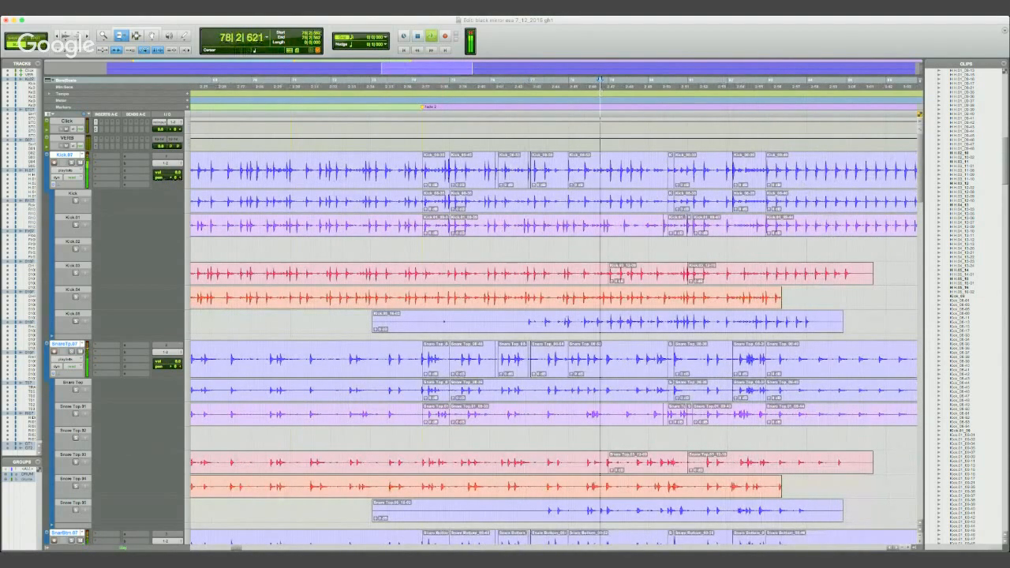
pyautogui.press('t')
pyautogui.press('t')
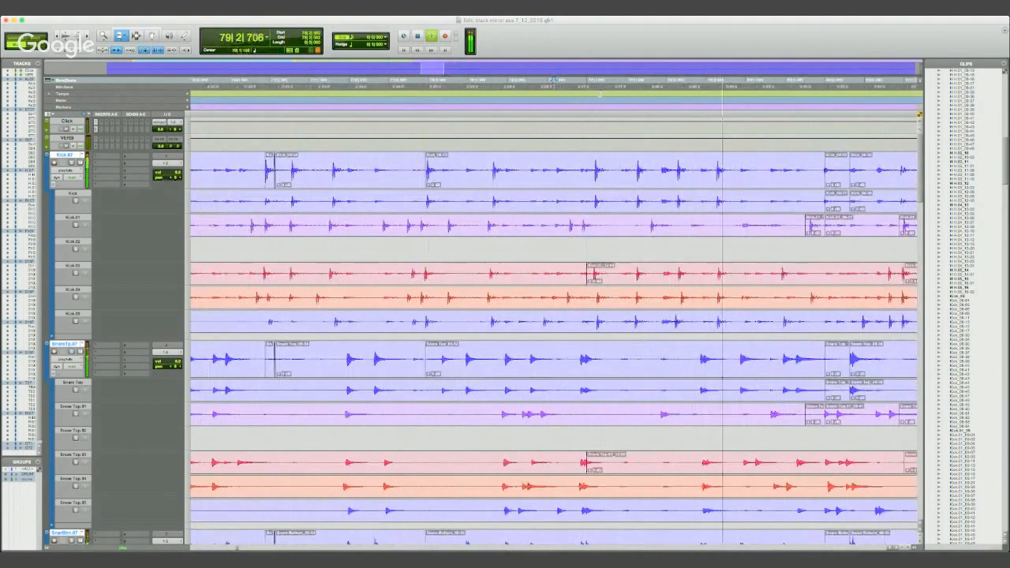
pyautogui.press('space')
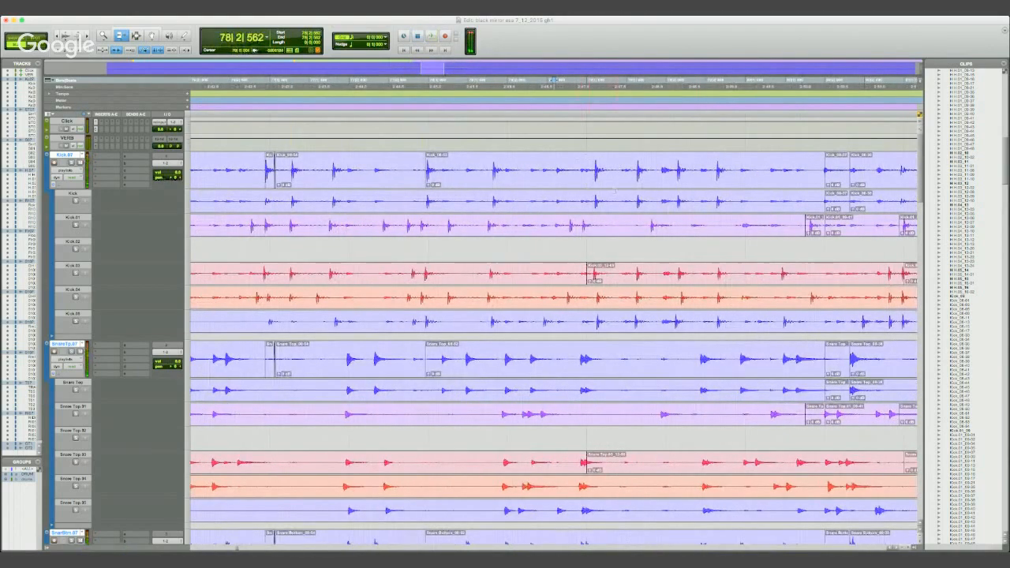
# - Place the edit cursor at 78|2|959 with the Selector tool, just before the next kick hit
pyautogui.click(136, 36)
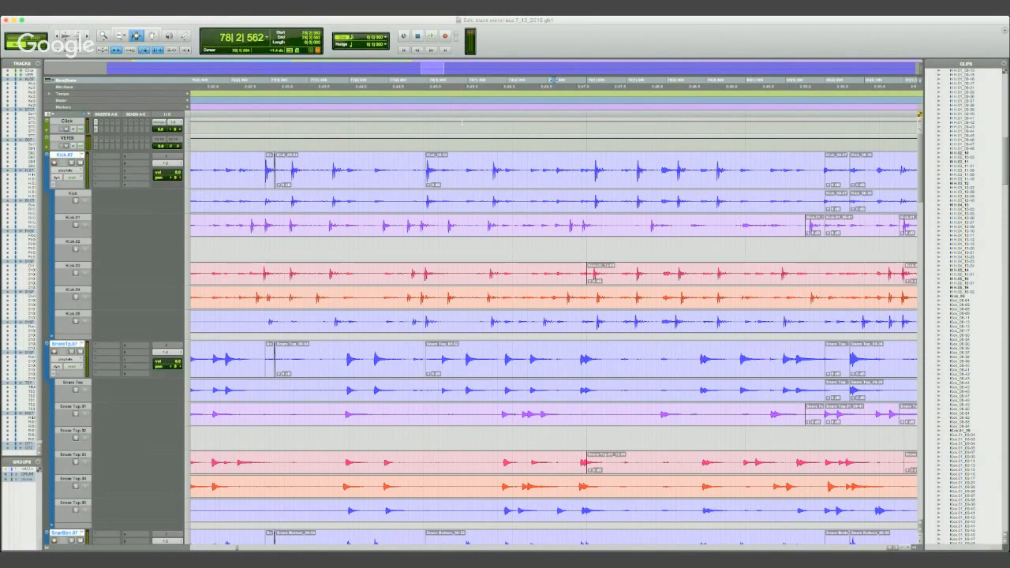
pyautogui.click(586, 80)
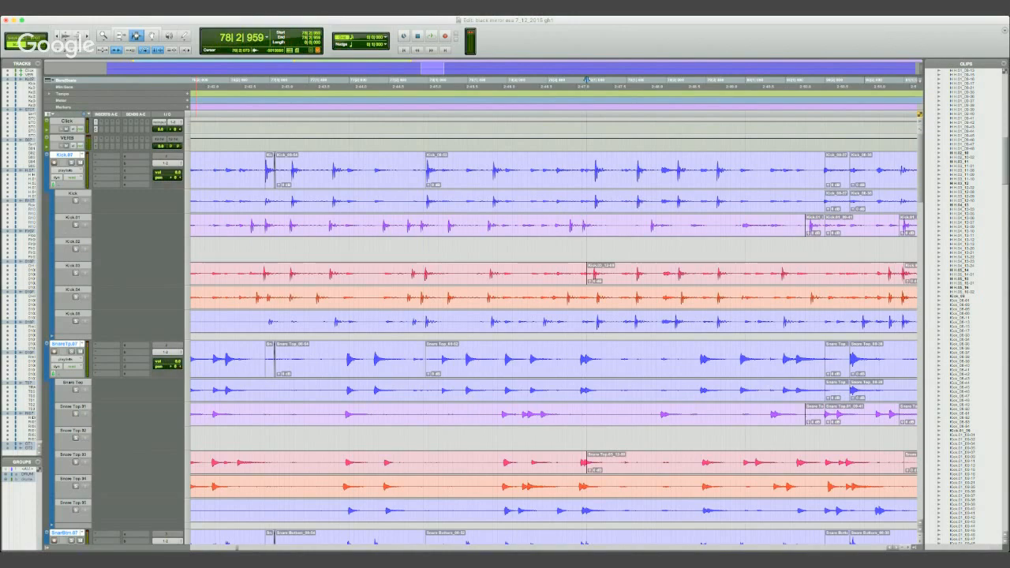
# - Enable Rhythmic Elastic Audio on the grouped drum tracks and switch them from playlist view to warp view
pyautogui.click(92, 209)
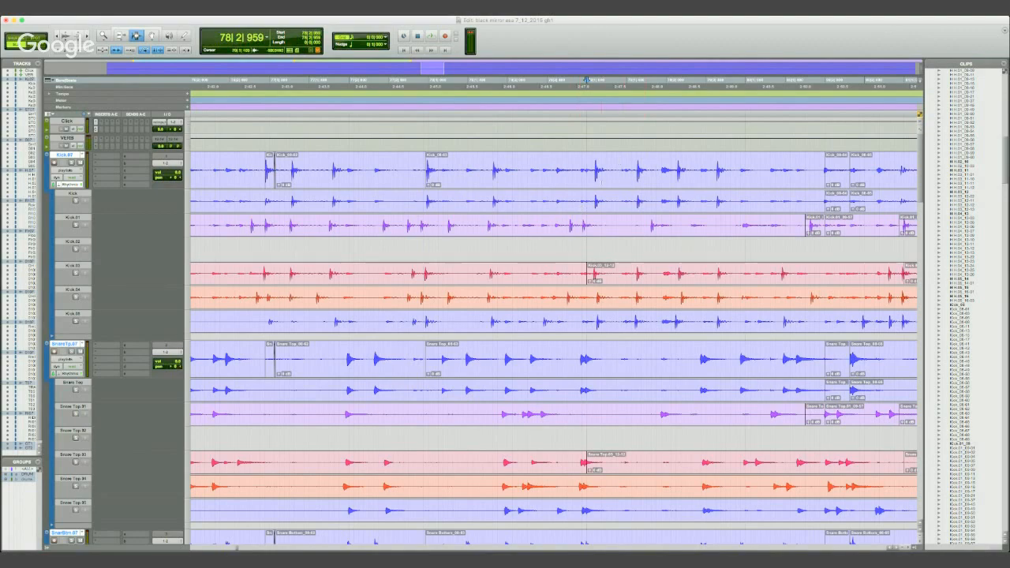
pyautogui.click(594, 171)
pyautogui.click(89, 188)
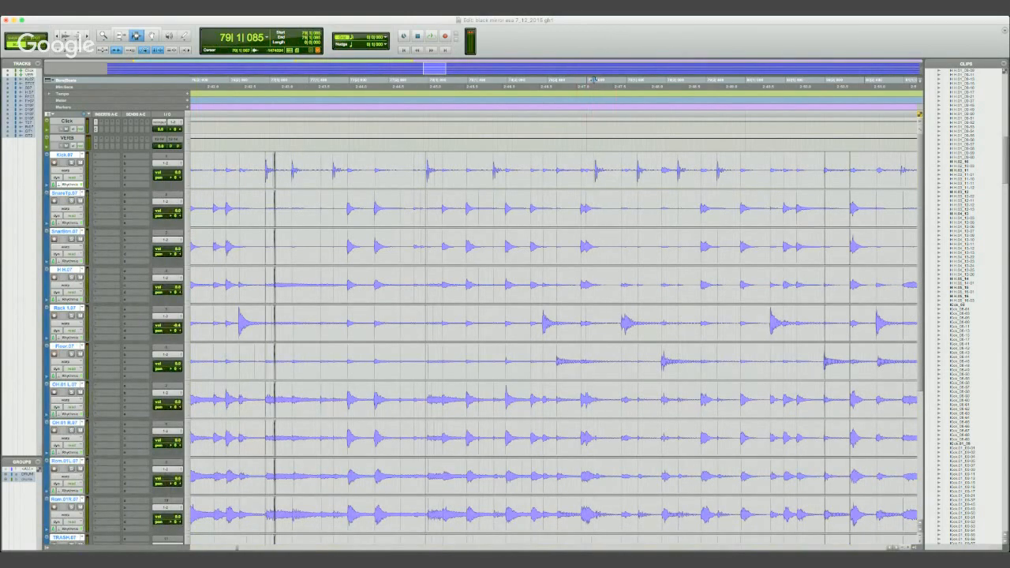
# - Place memory location markers at 78|2|944 and 80|2|593 to frame the fill, auditioning the passage in between
pyautogui.click(585, 82)
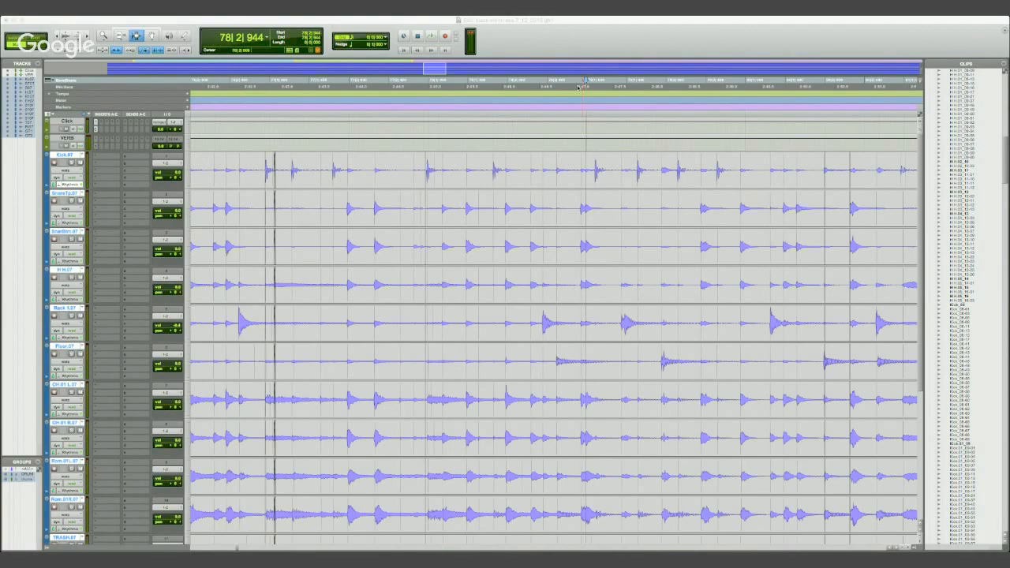
pyautogui.press('Return')
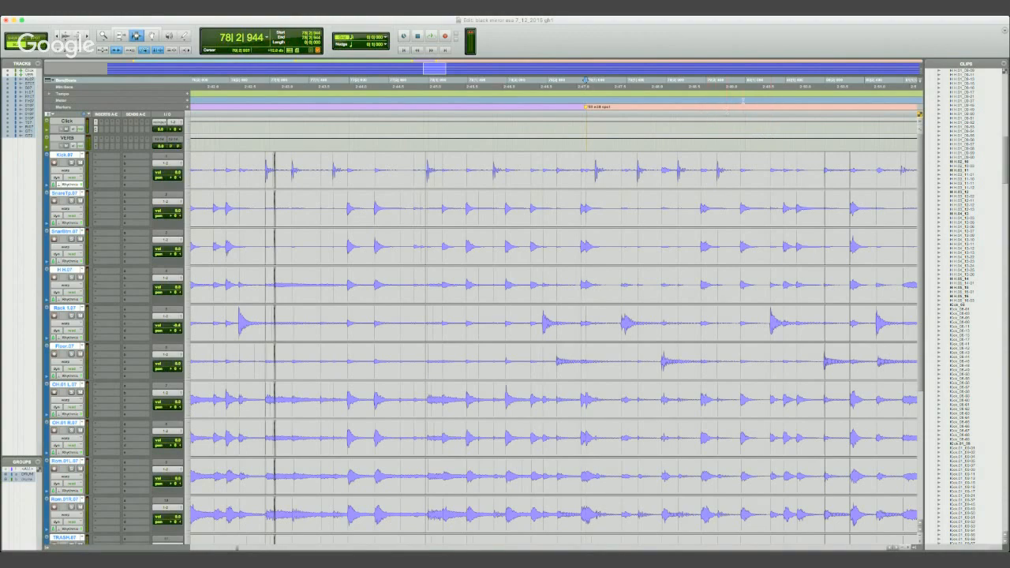
pyautogui.press('space')
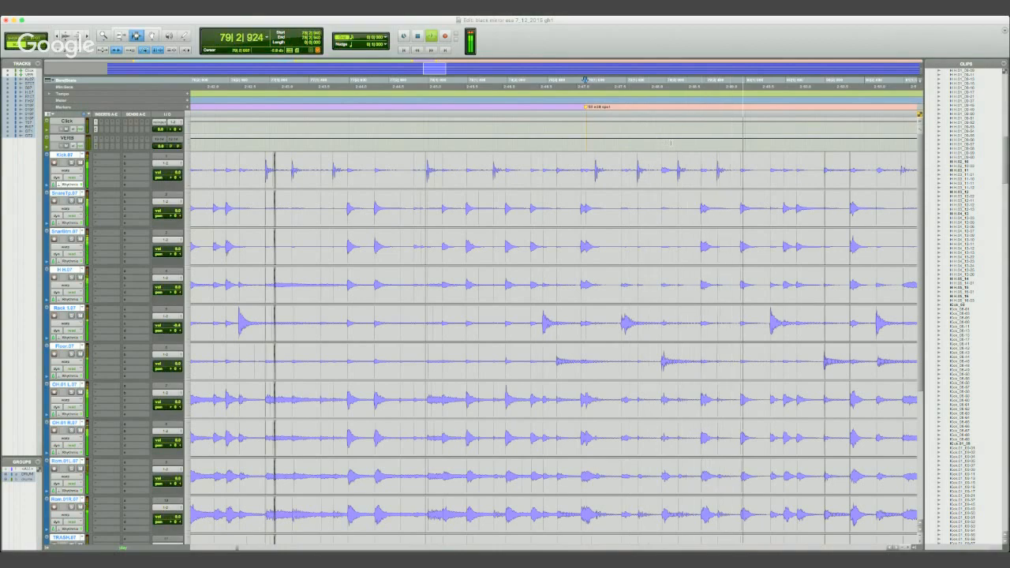
pyautogui.press('space')
pyautogui.click(874, 81)
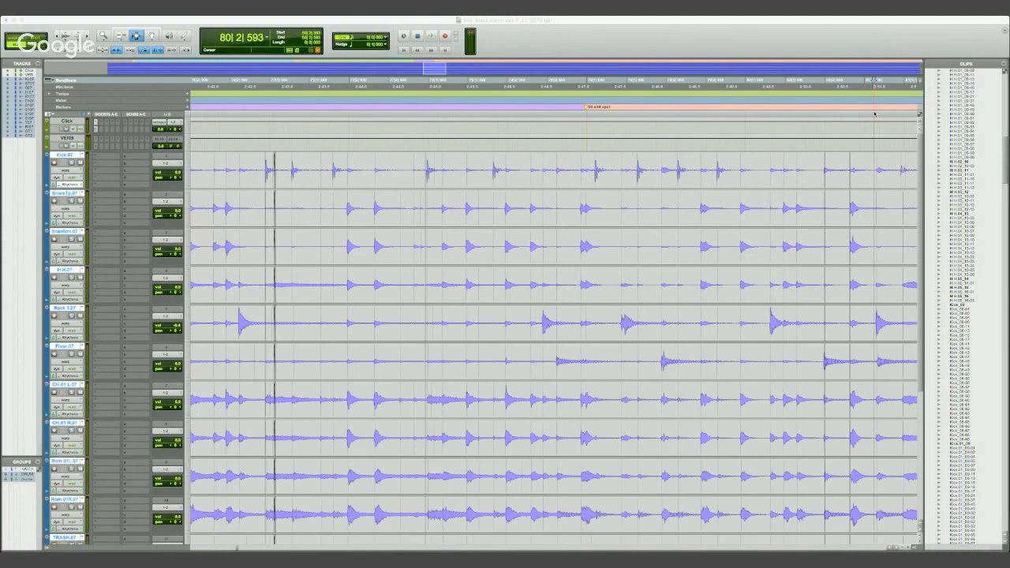
pyautogui.press('KP_Enter')
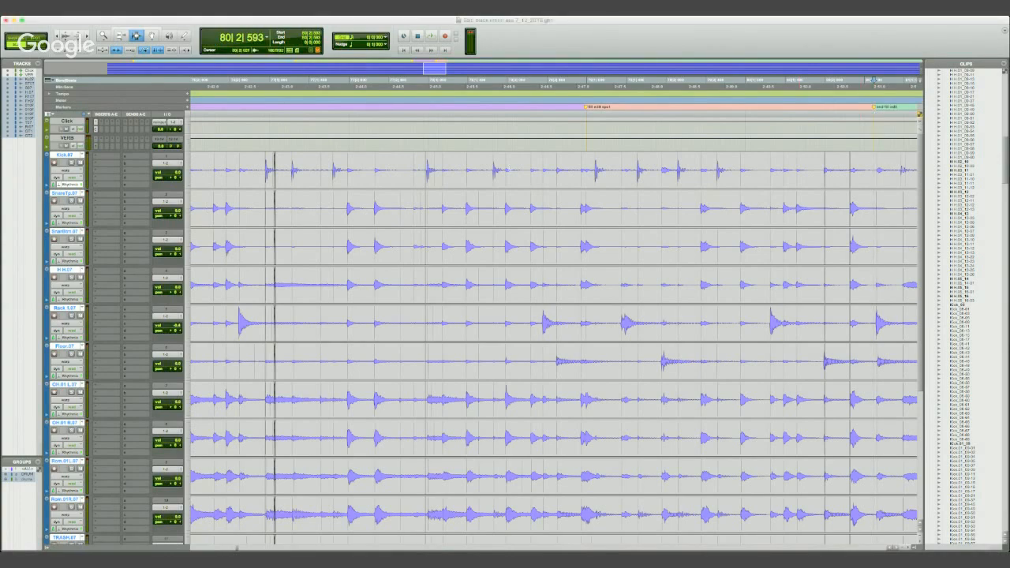
# - Place the edit cursor at 79|1|100 on the first kick hit after the fill's start marker
pyautogui.click(594, 171)
pyautogui.press('t')
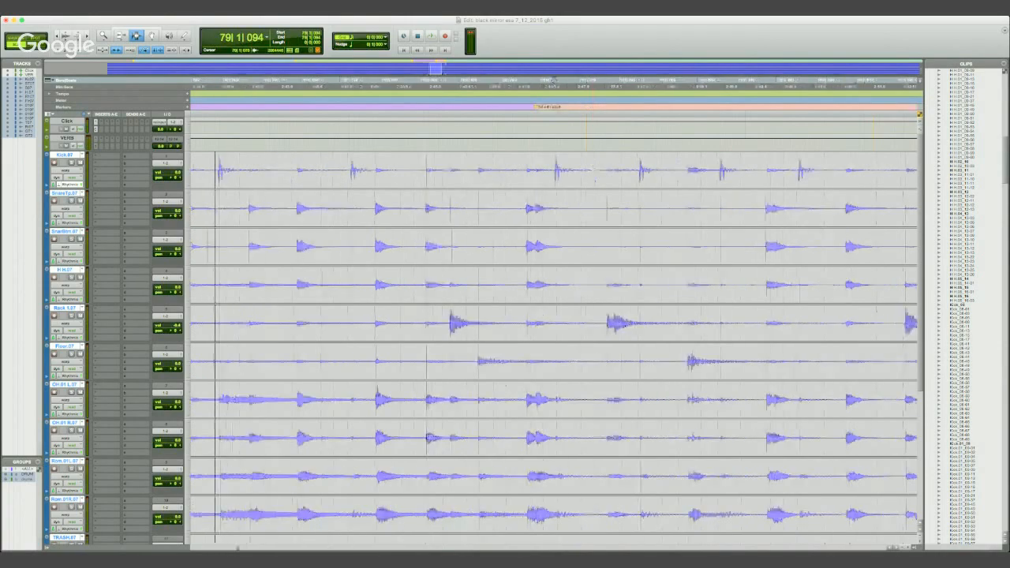
pyautogui.press('t')
pyautogui.press('r')
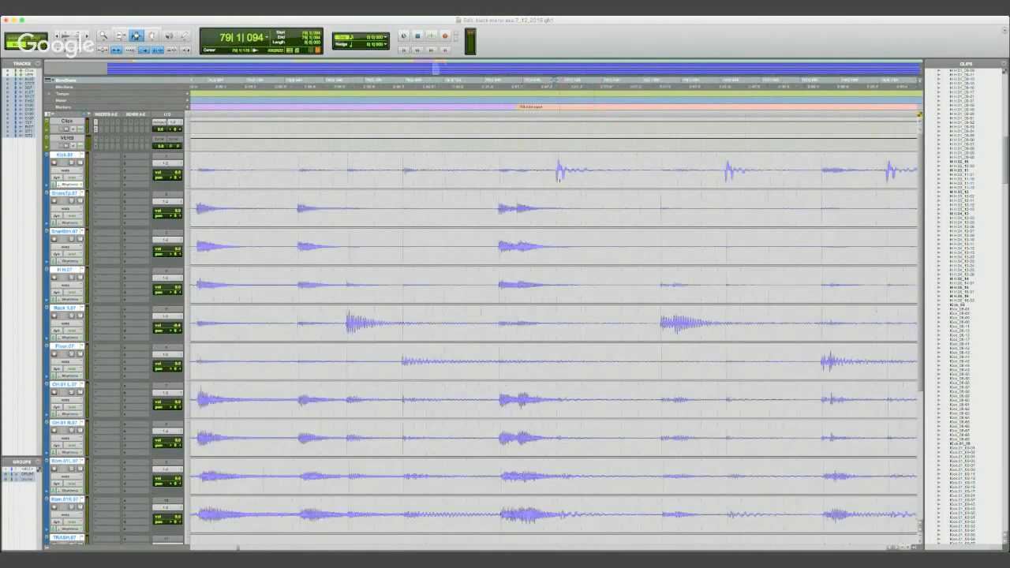
pyautogui.click(559, 175)
pyautogui.press('t')
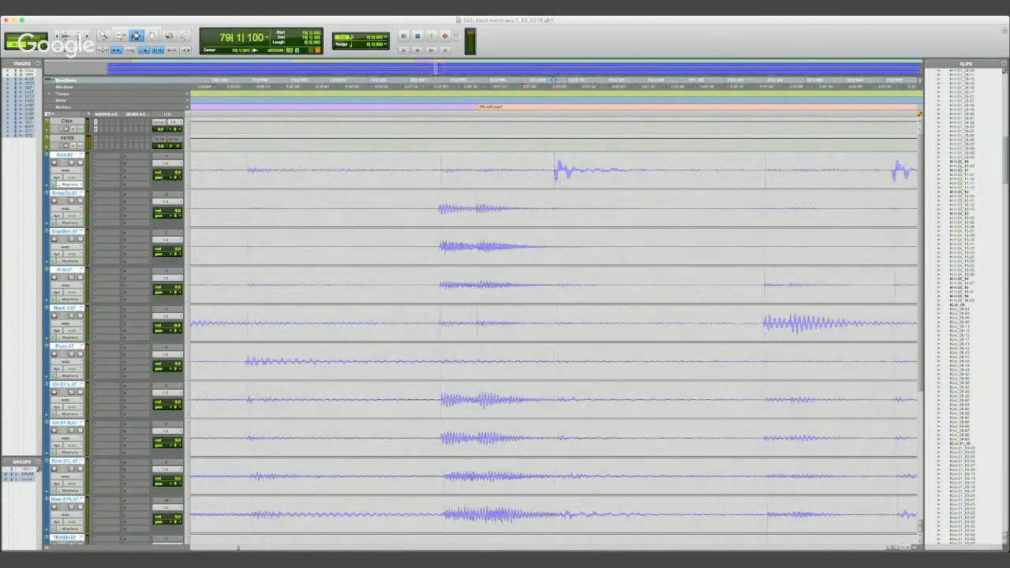
pyautogui.press('r')
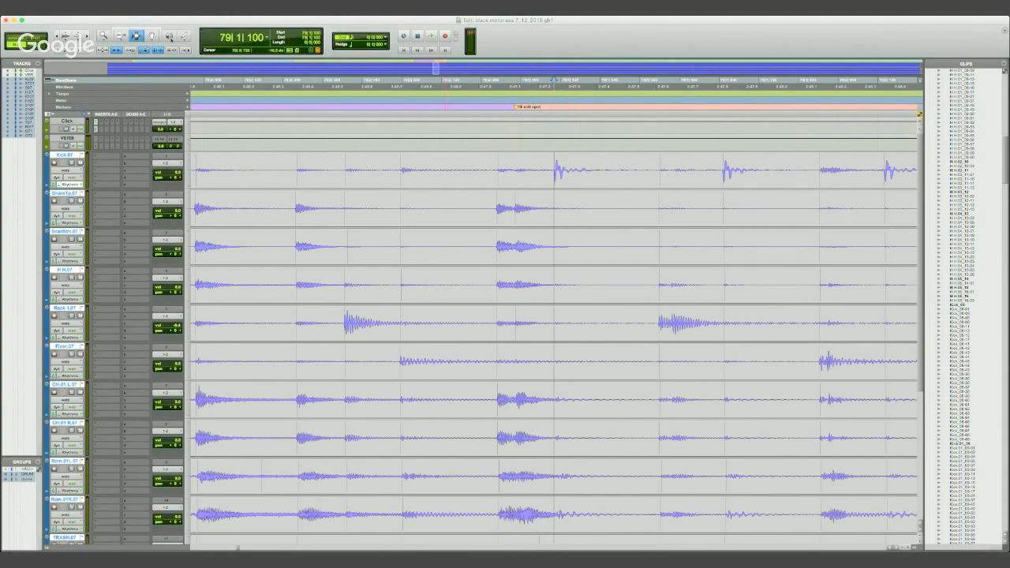
# - Add warp markers on the first kick hit after the fill marker with the Grabber tool and warp it to 79|1|111
pyautogui.click(154, 37)
pyautogui.keyDown('shift'); pyautogui.click(553, 180); pyautogui.keyUp('shift')
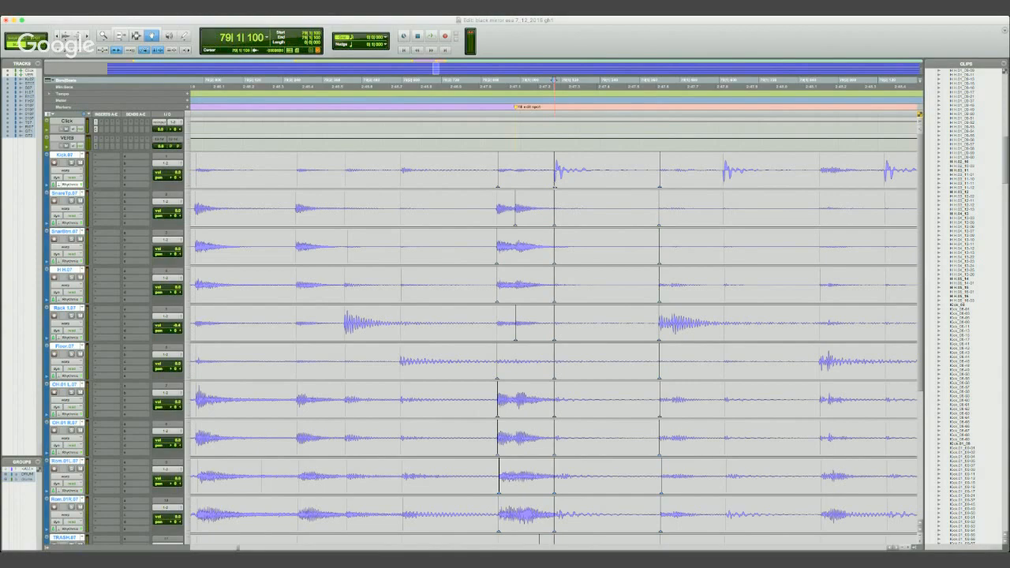
pyautogui.doubleClick(553, 174)
pyautogui.click(557, 170)
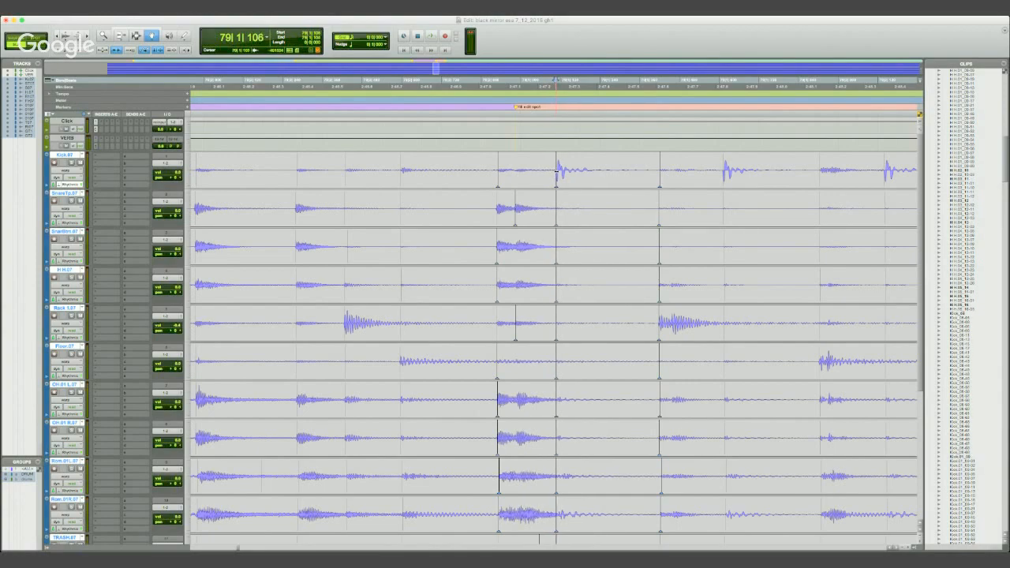
pyautogui.click(557, 170)
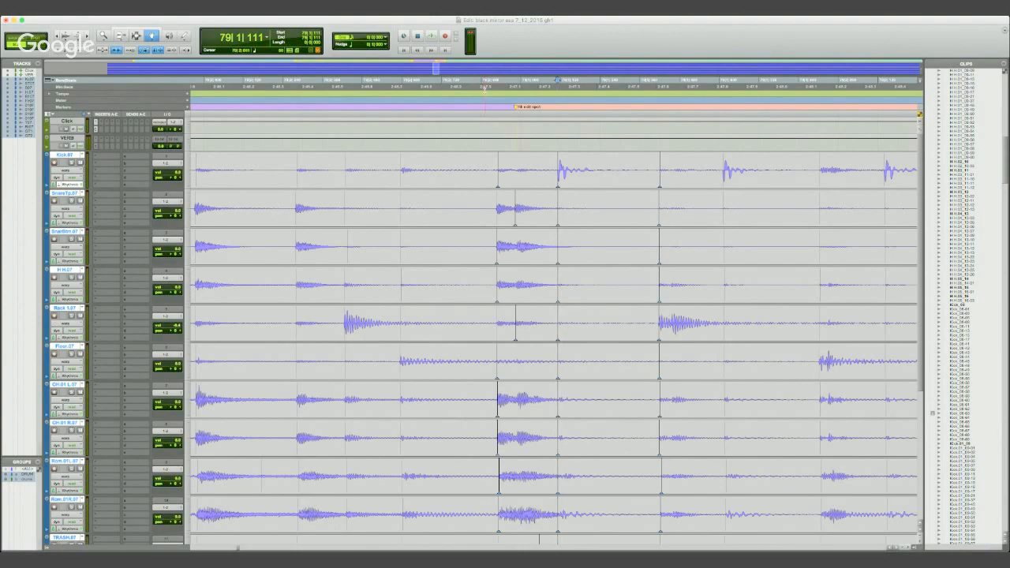
# - Audition the warped kick hit in context from 78|2|573
pyautogui.click(487, 94)
pyautogui.click(395, 96)
pyautogui.press('space')
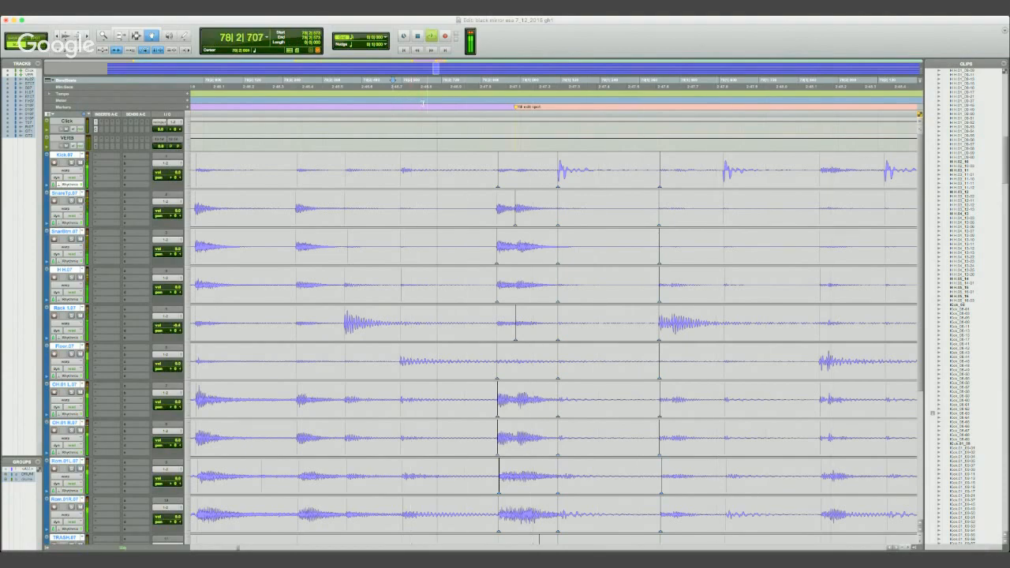
pyautogui.press('space')
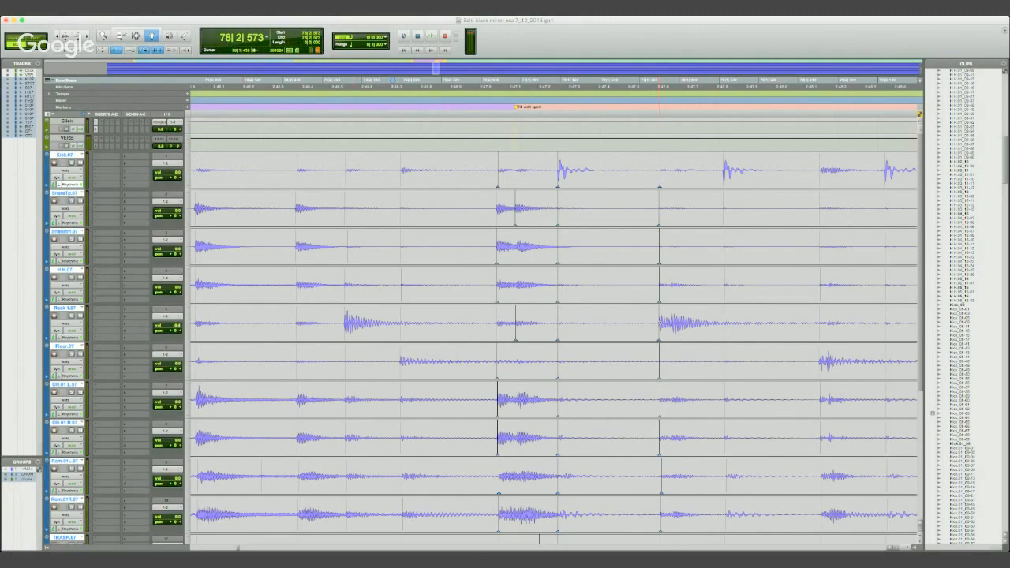
# - Warp the rack tom hit following the first kick slightly earlier across the drums and audition it from 79|1|051
pyautogui.doubleClick(659, 323)
pyautogui.moveTo(658, 322); pyautogui.dragTo(656, 323)
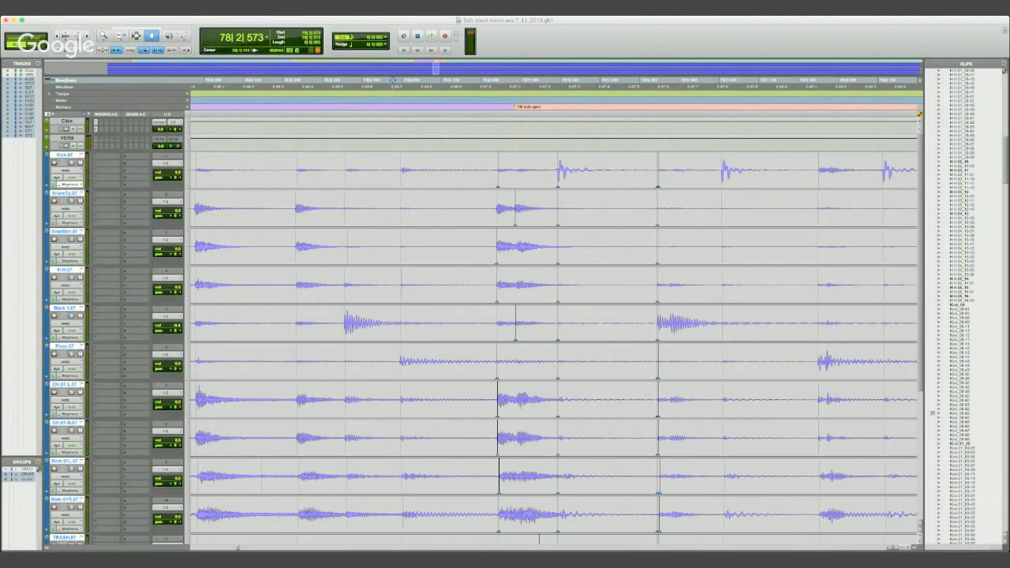
pyautogui.click(537, 80)
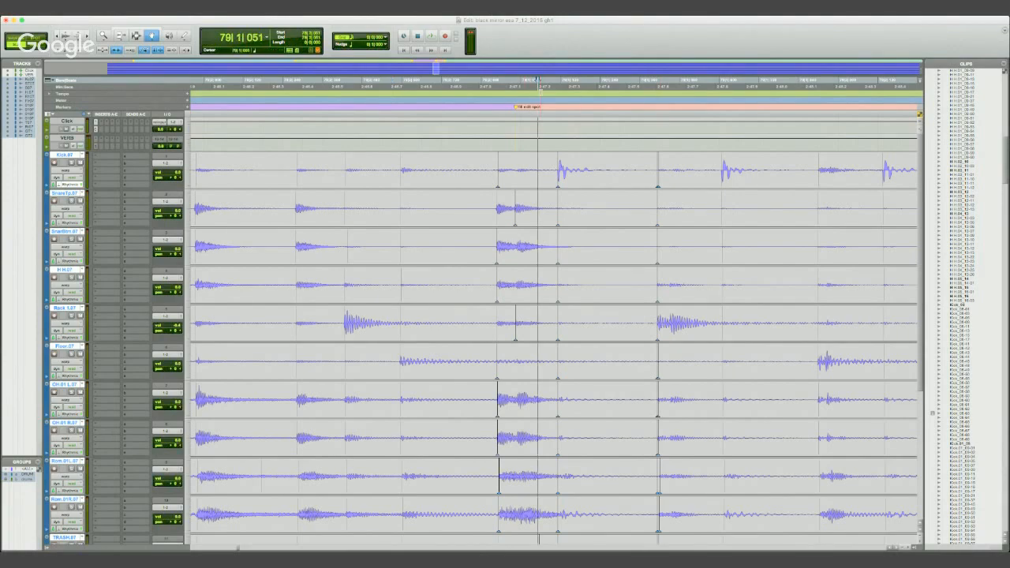
pyautogui.press('space')
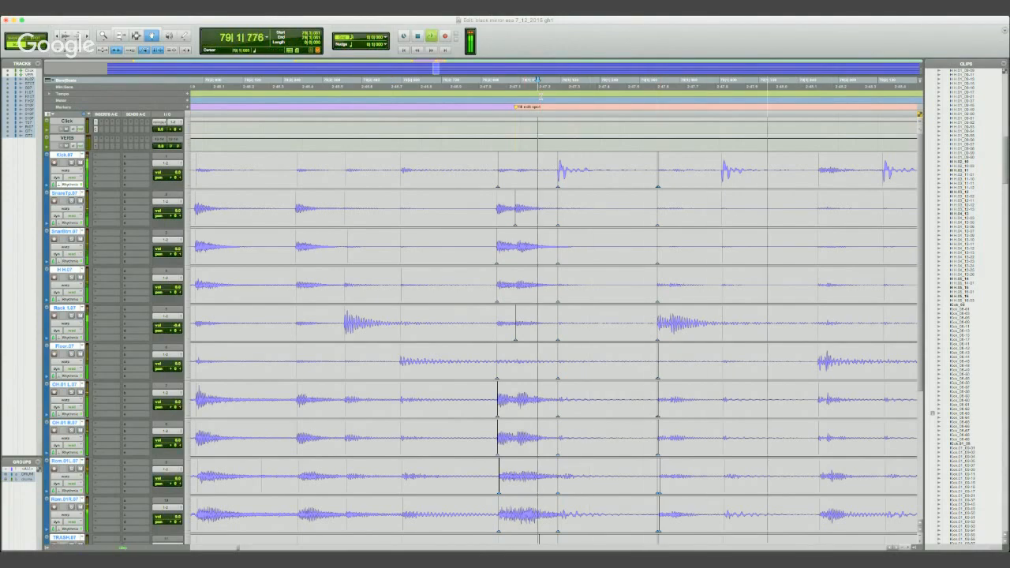
pyautogui.press('space')
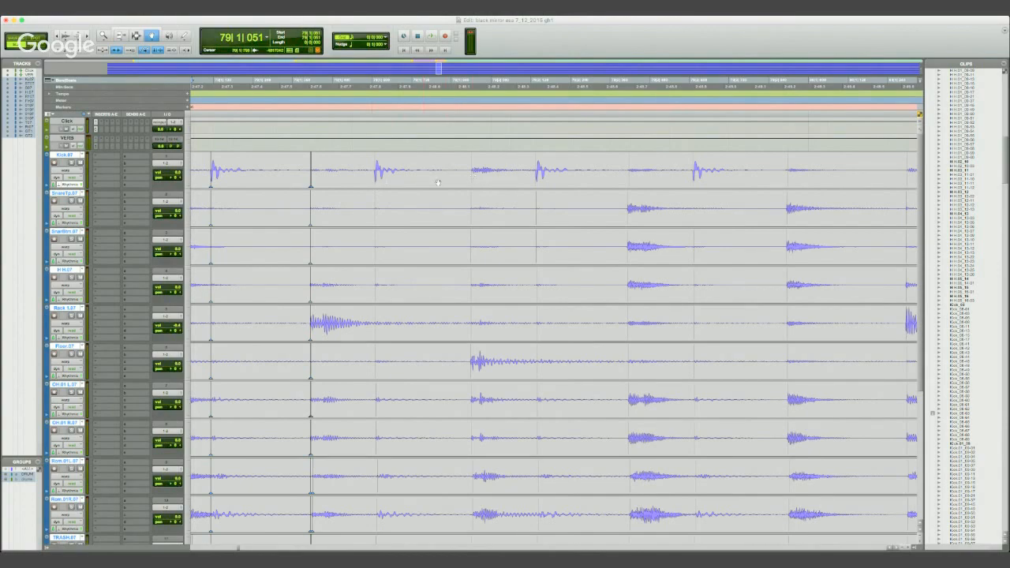
# - Add warp markers on the floor tom hit and on the kick hit just before it
pyautogui.keyDown('shift'); pyautogui.click(471, 183); pyautogui.keyUp('shift')
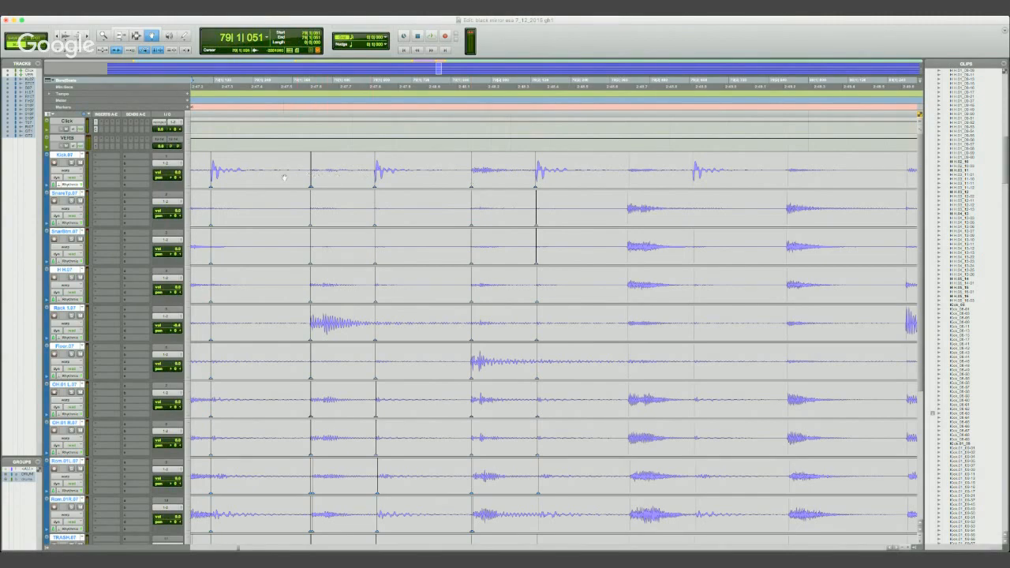
pyautogui.doubleClick(375, 172)
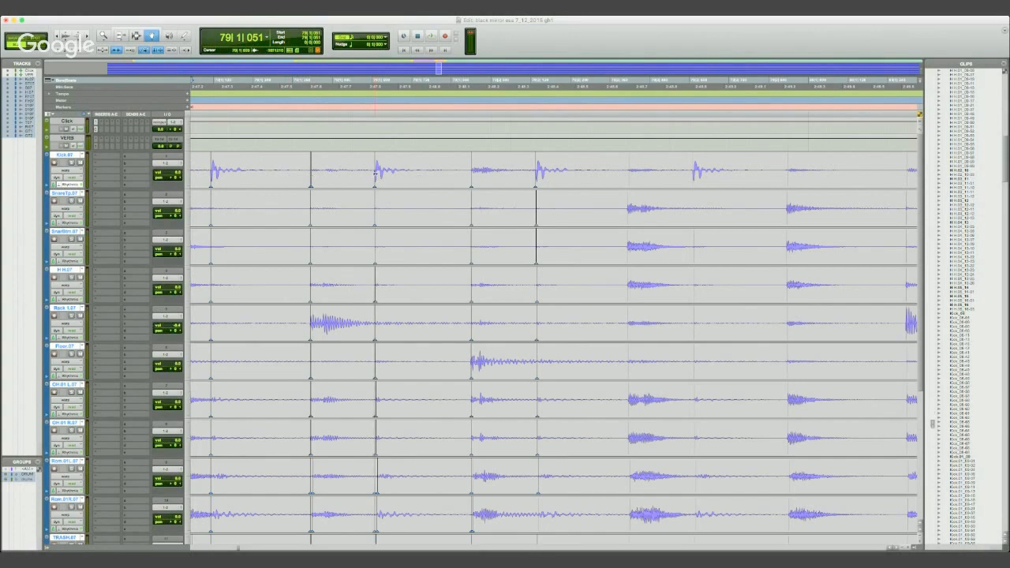
# - Try to warp the second kick hit earlier and audition the drums from 79|1|276, toggling solo from the hi-hat track
pyautogui.moveTo(375, 172); pyautogui.dragTo(371, 176)
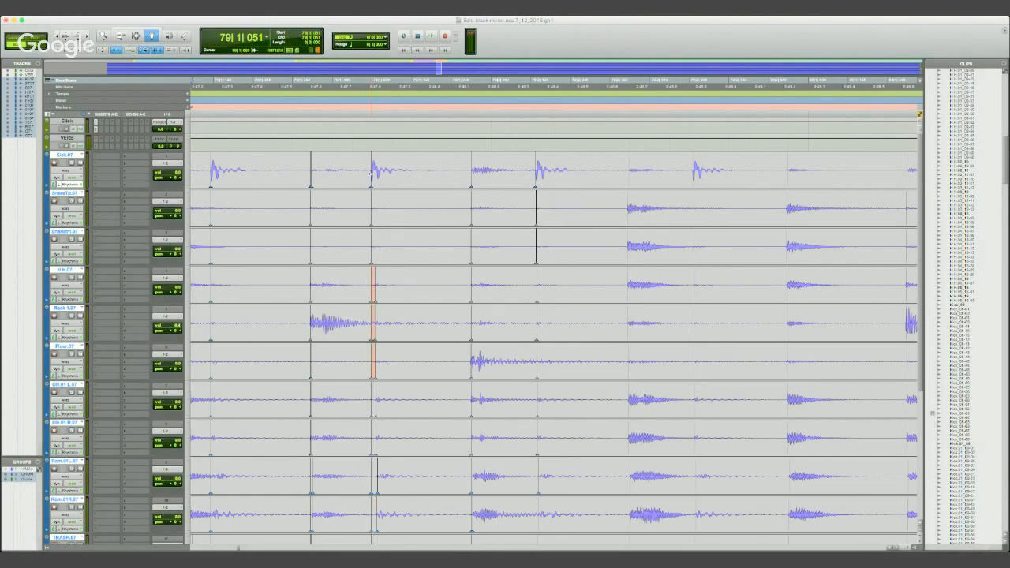
pyautogui.moveTo(371, 174); pyautogui.dragTo(364, 173)
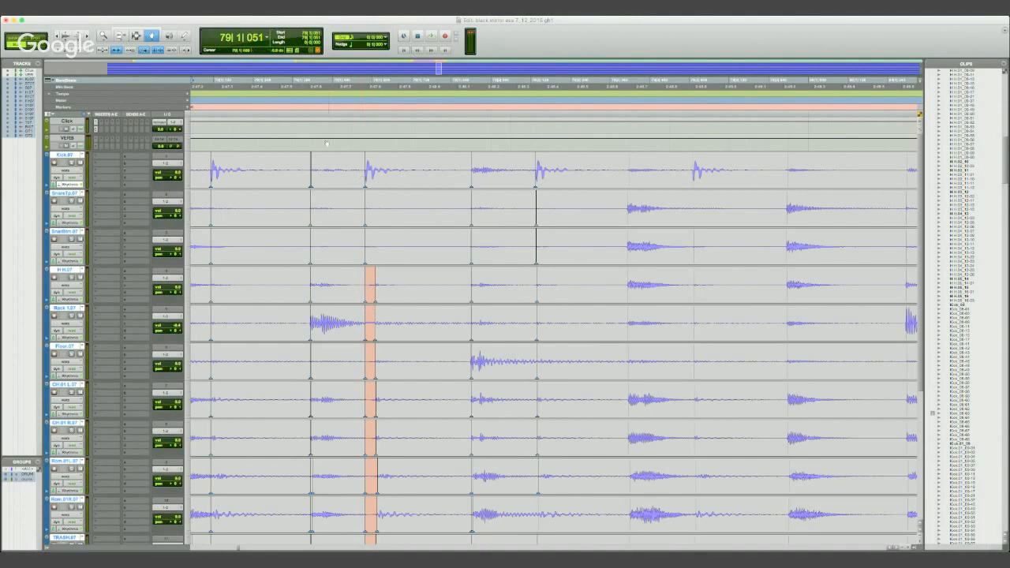
pyautogui.click(264, 85)
pyautogui.press('space')
pyautogui.press('space')
pyautogui.click(71, 278)
pyautogui.press('space')
pyautogui.press('space')
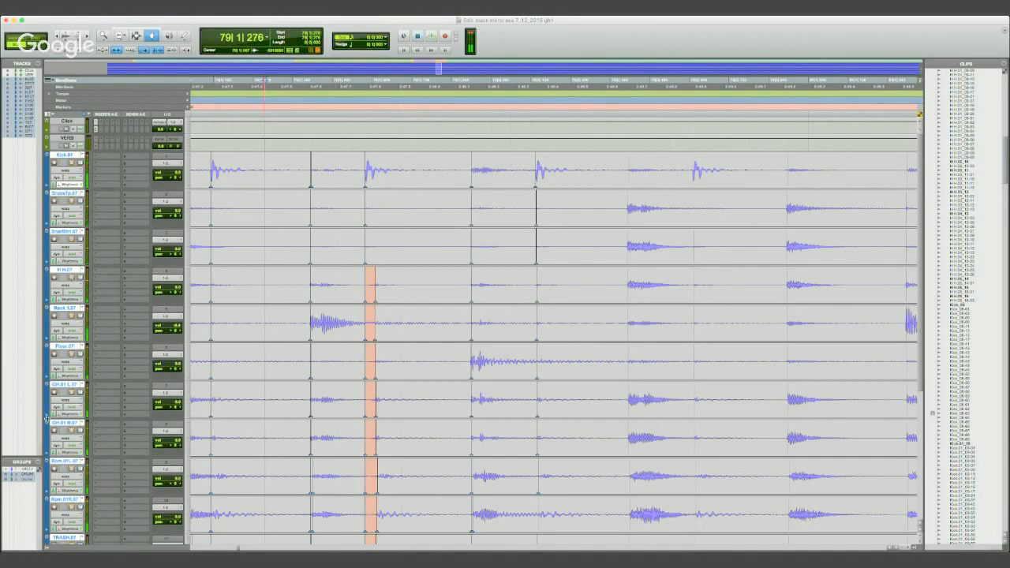
# - Disable the active drum groups, then solo only the hi-hat and play it from 79|1|276
pyautogui.click(29, 478)
pyautogui.click(29, 475)
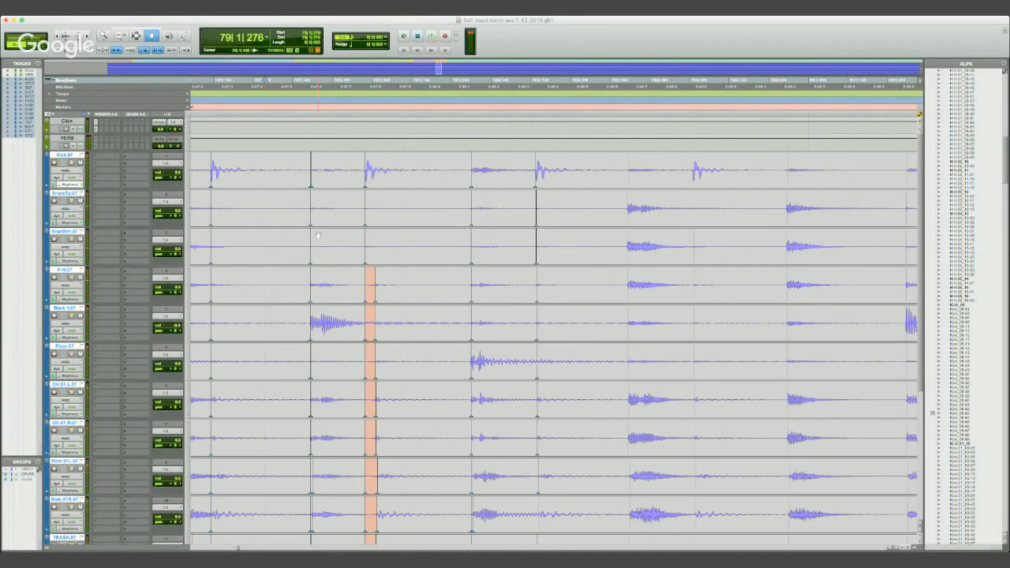
pyautogui.click(72, 277)
pyautogui.press('space')
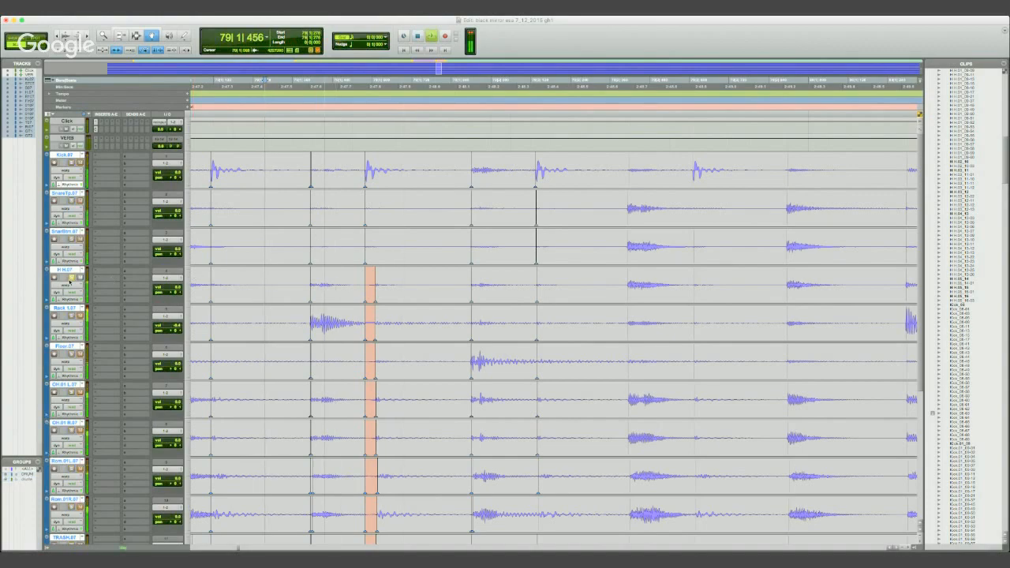
# - Try to warp the hi-hat hit earlier on its own, and undo it together with the preceding kick warps
pyautogui.moveTo(375, 284); pyautogui.dragTo(339, 282)
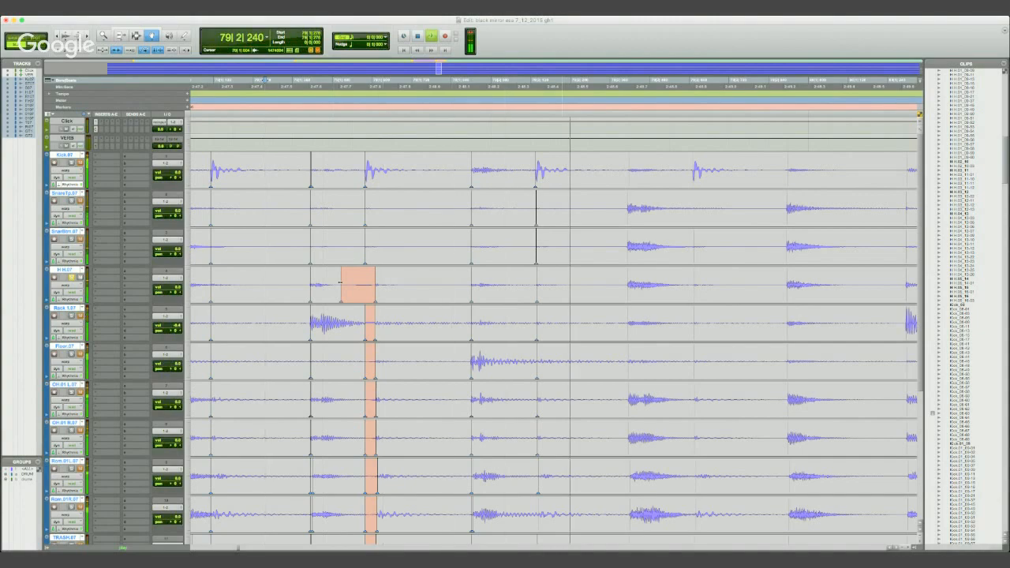
pyautogui.press('space')
pyautogui.press('super+z')
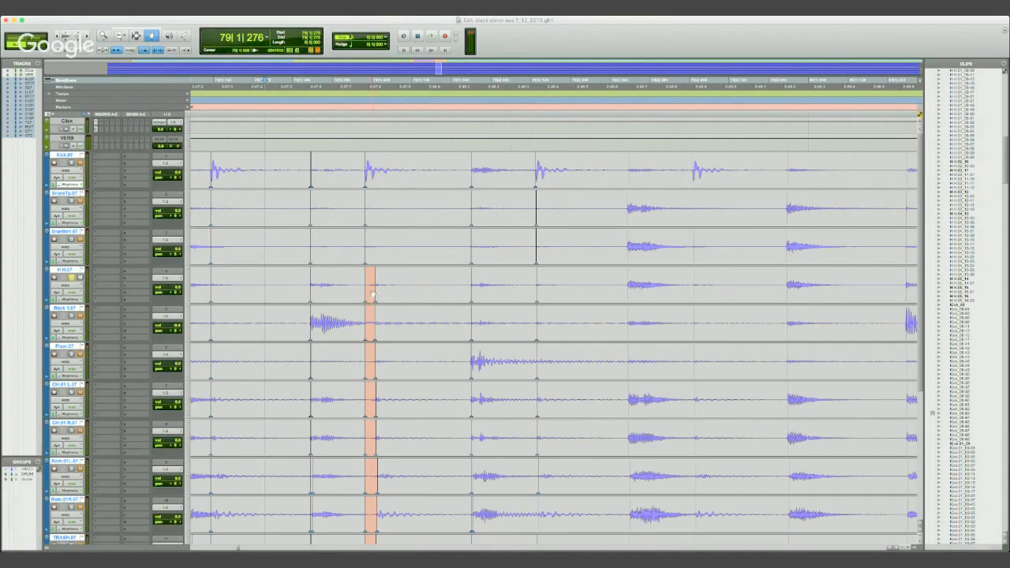
pyautogui.press('super+z')
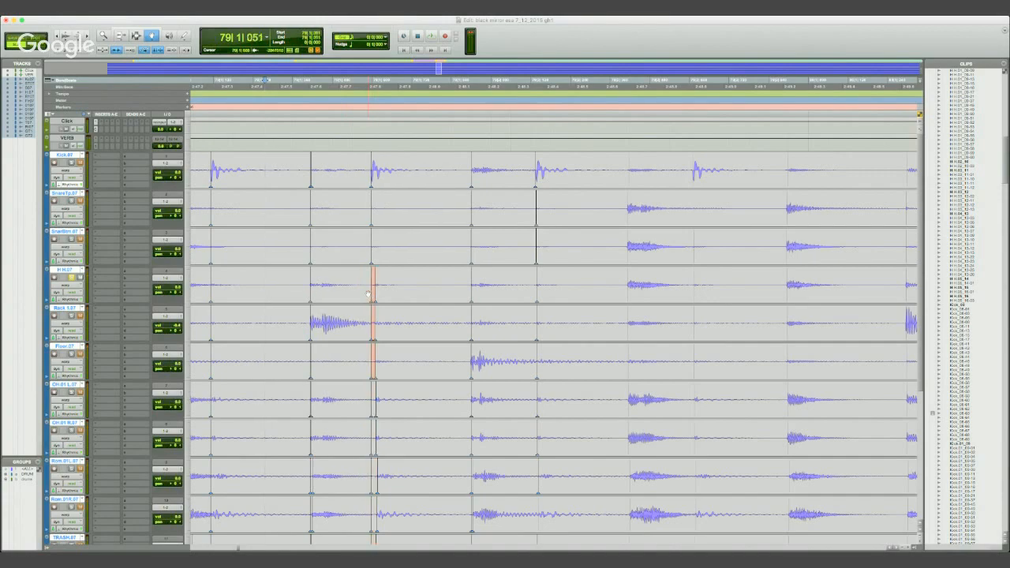
pyautogui.press('super+z')
# - Re-enable the drum groups so warp edits apply across all the drum tracks
pyautogui.click(30, 474)
pyautogui.click(30, 479)
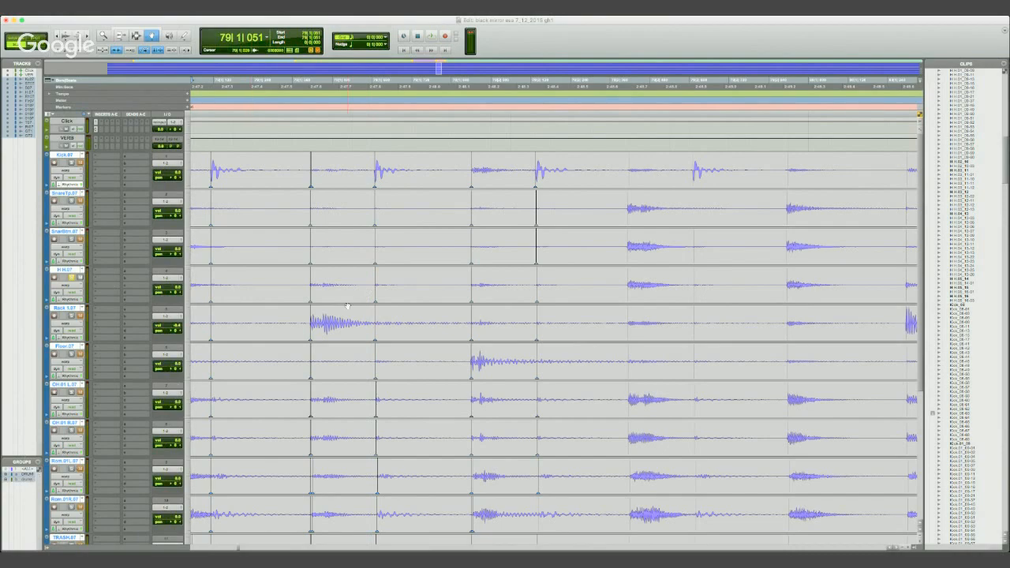
# - Try to warp the drums slightly earlier at the second kick hit with the groups active, undoing the attempts
pyautogui.doubleClick(376, 284)
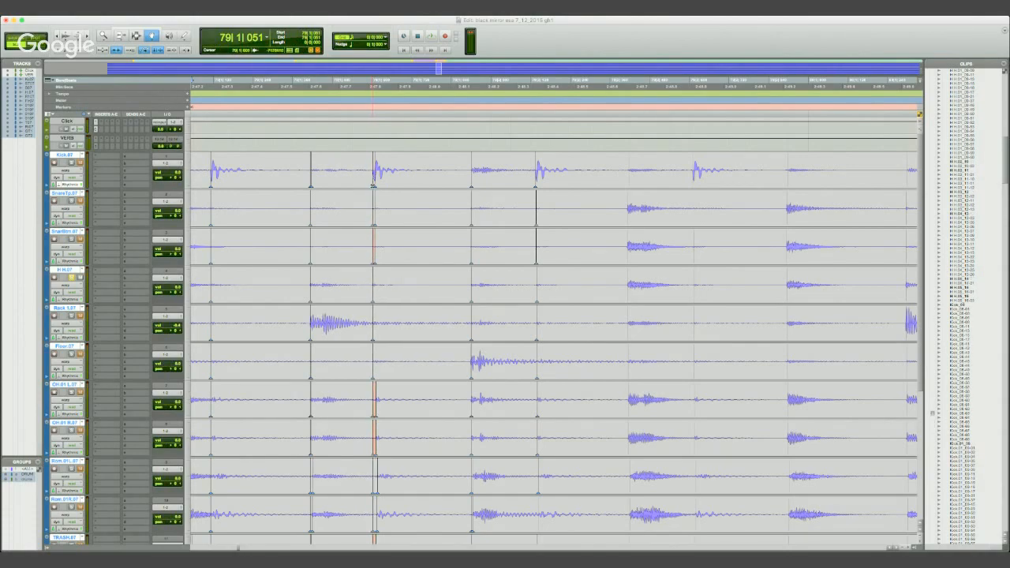
pyautogui.moveTo(373, 186); pyautogui.dragTo(368, 187)
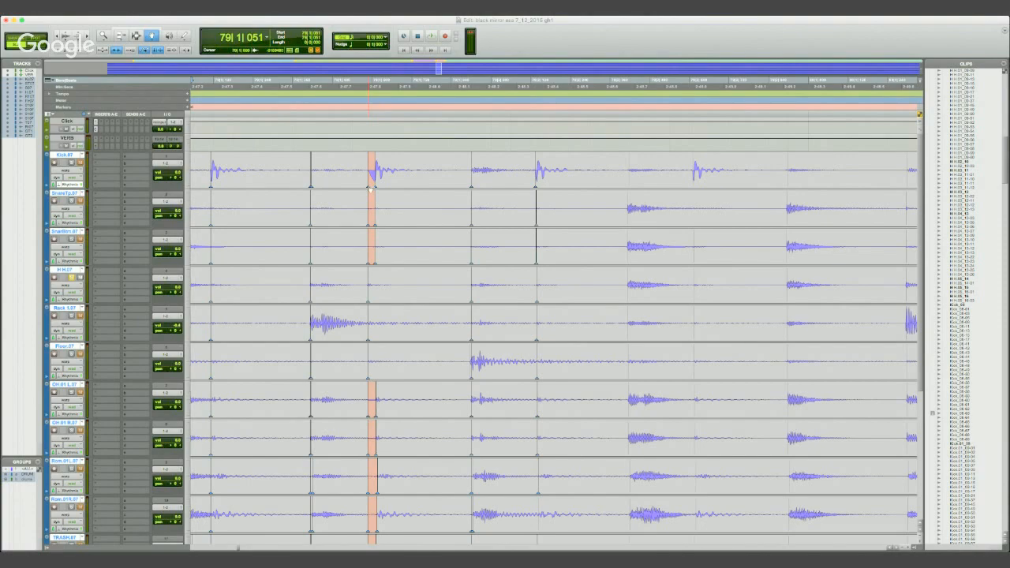
pyautogui.press('super+z')
pyautogui.moveTo(375, 181); pyautogui.dragTo(371, 181)
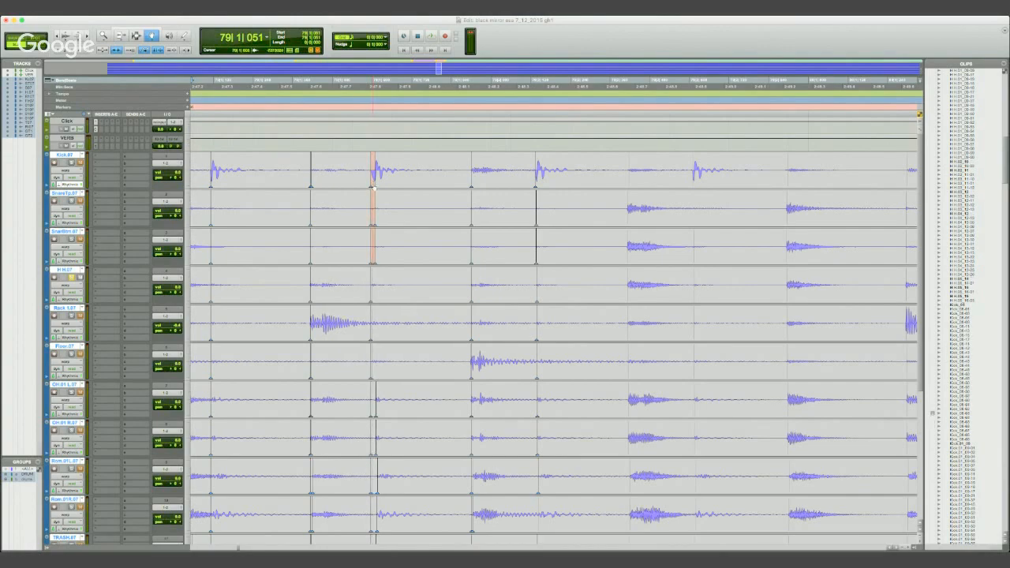
pyautogui.press('super+z')
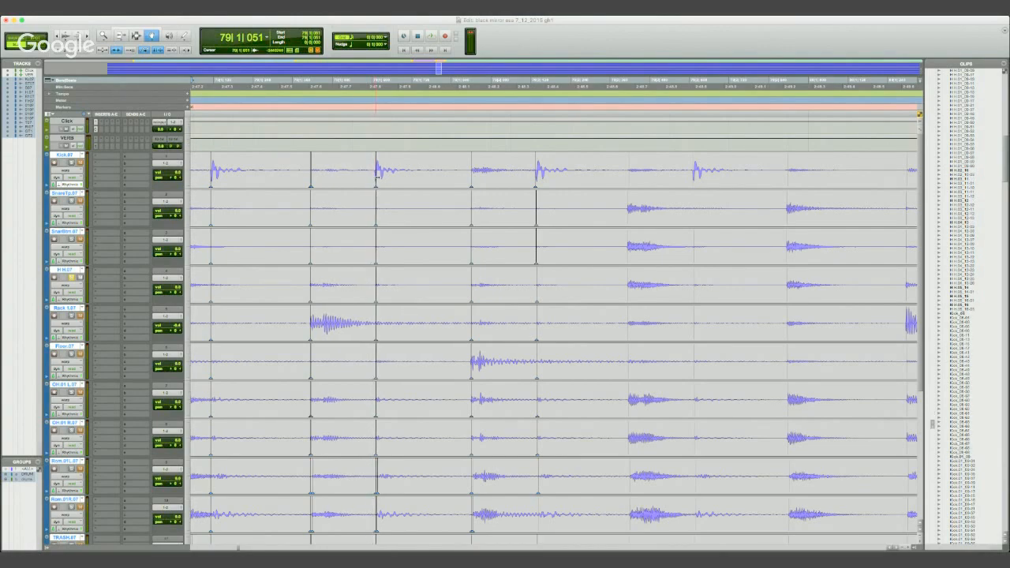
# - Warp the grouped drums slightly earlier at the second kick hit, then unsolo the hi-hat and play the hits with all drums
pyautogui.moveTo(376, 180); pyautogui.dragTo(375, 179)
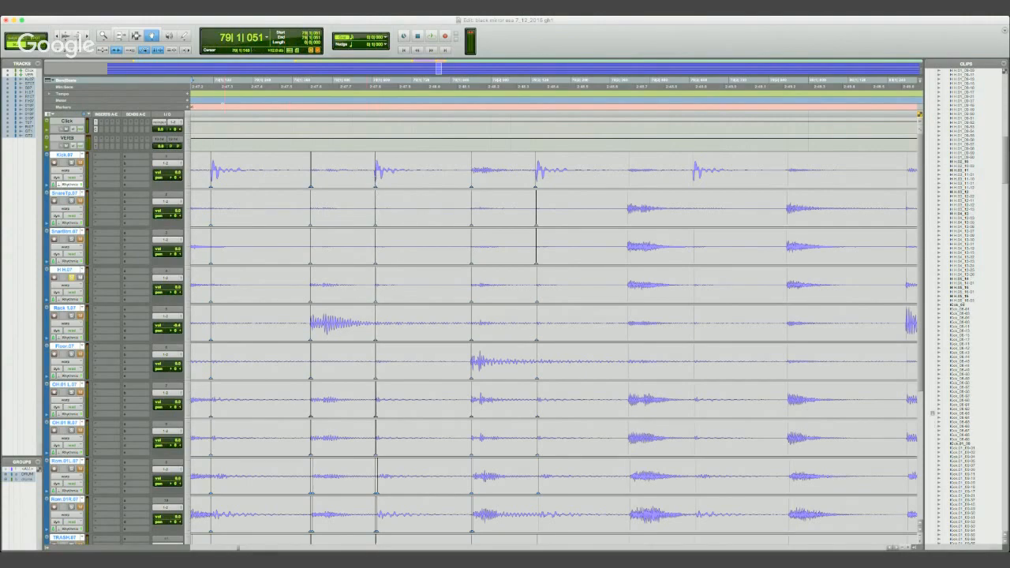
pyautogui.click(199, 82)
pyautogui.press('space')
pyautogui.press('space')
pyautogui.press('space')
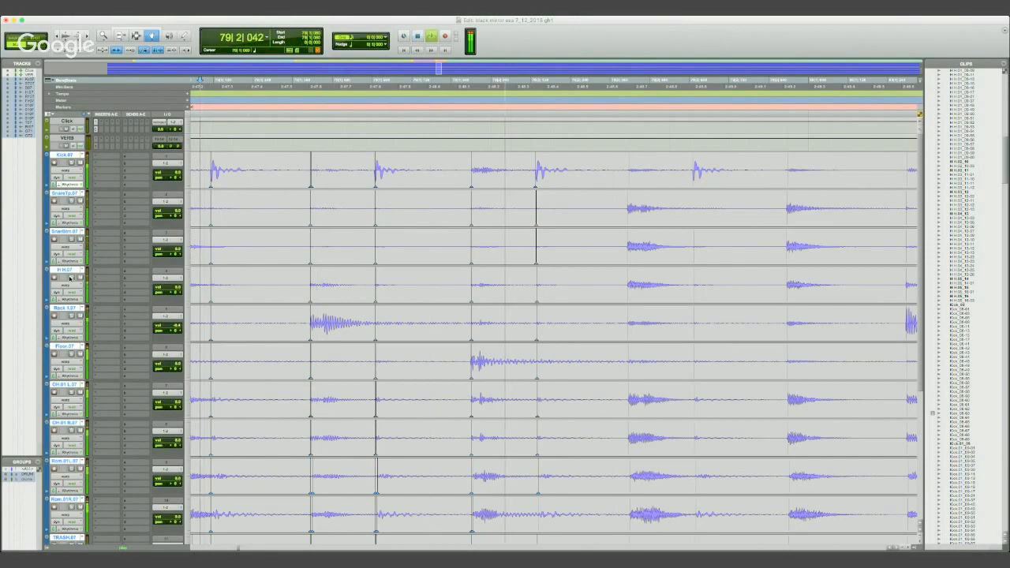
pyautogui.press('space')
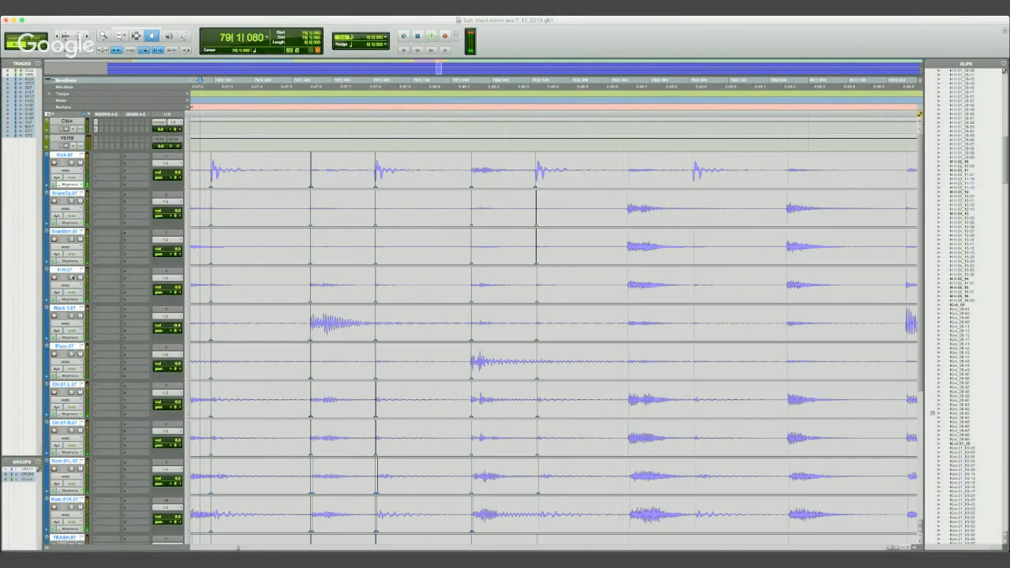
# - Play all the drums from 78|2|880 to check the warped fill in context
pyautogui.press('r')
pyautogui.click(350, 98)
pyautogui.press('space')
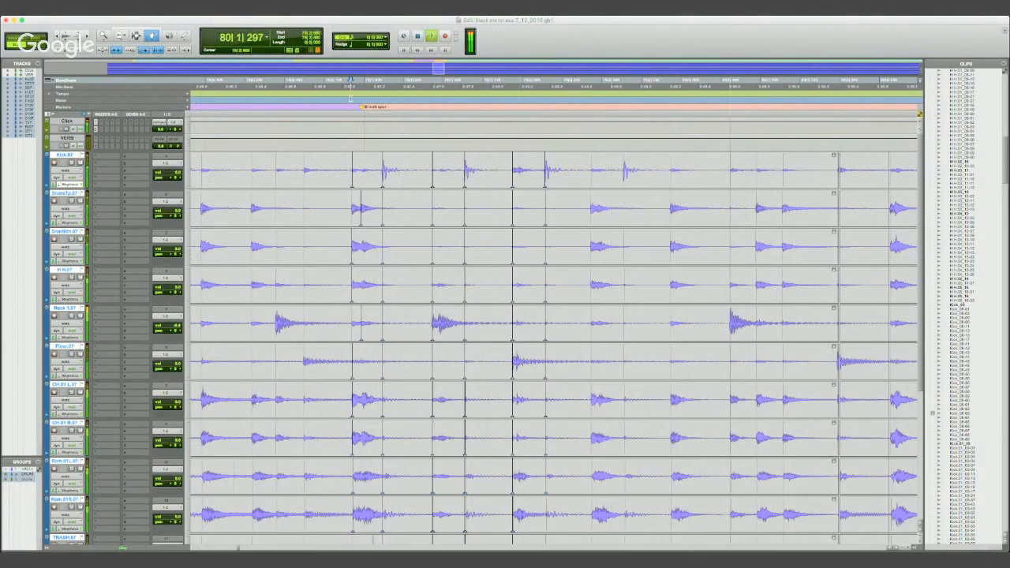
pyautogui.press('space')
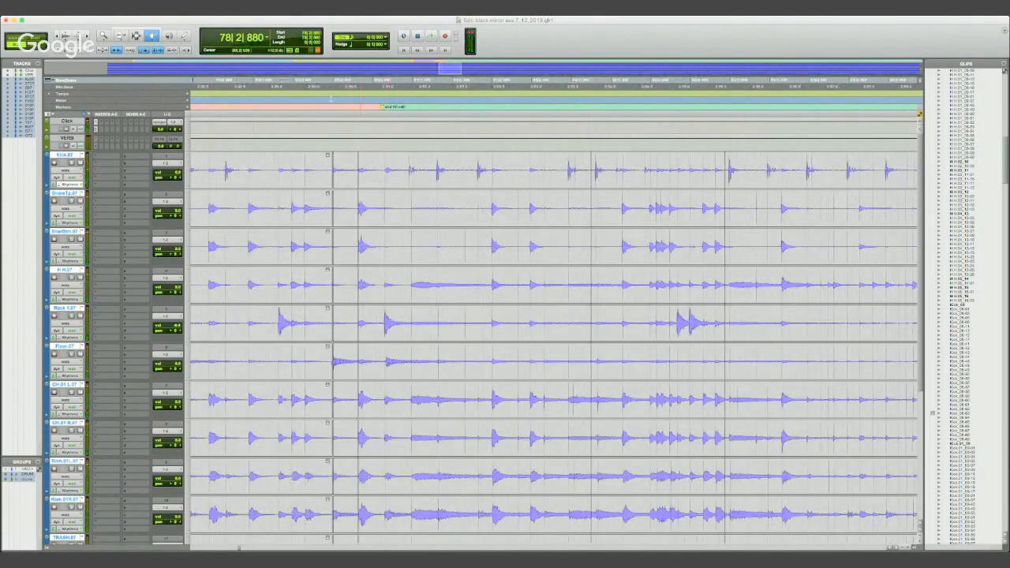
# - Select the warped fill across the drum tracks, starting at 78|2|858, and play it
pyautogui.press('F7')
pyautogui.moveTo(332, 315); pyautogui.dragTo(409, 316)
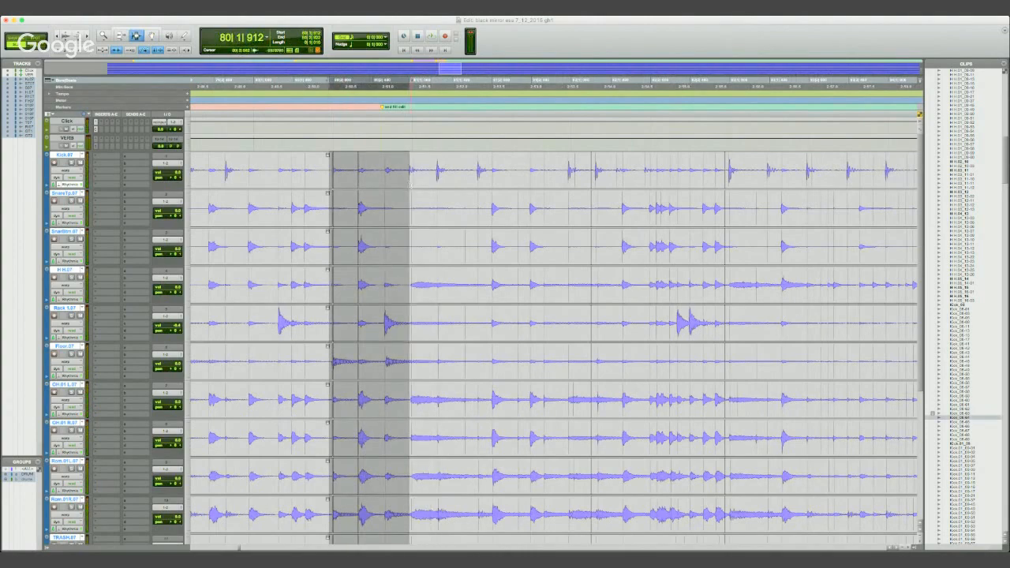
pyautogui.press('r')
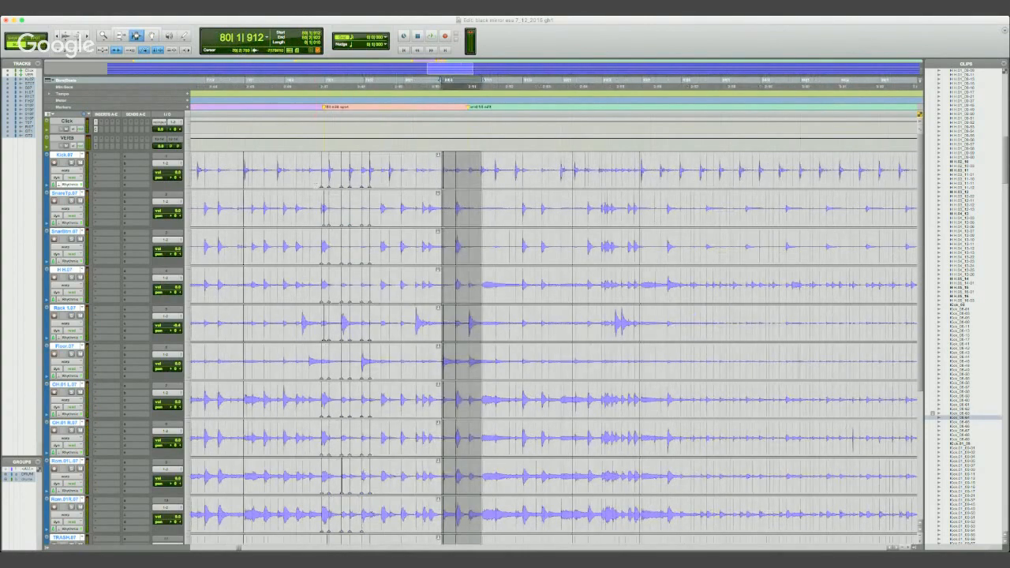
pyautogui.moveTo(319, 209); pyautogui.dragTo(377, 209)
pyautogui.press('t')
pyautogui.press('t')
pyautogui.press('t')
pyautogui.press('space')
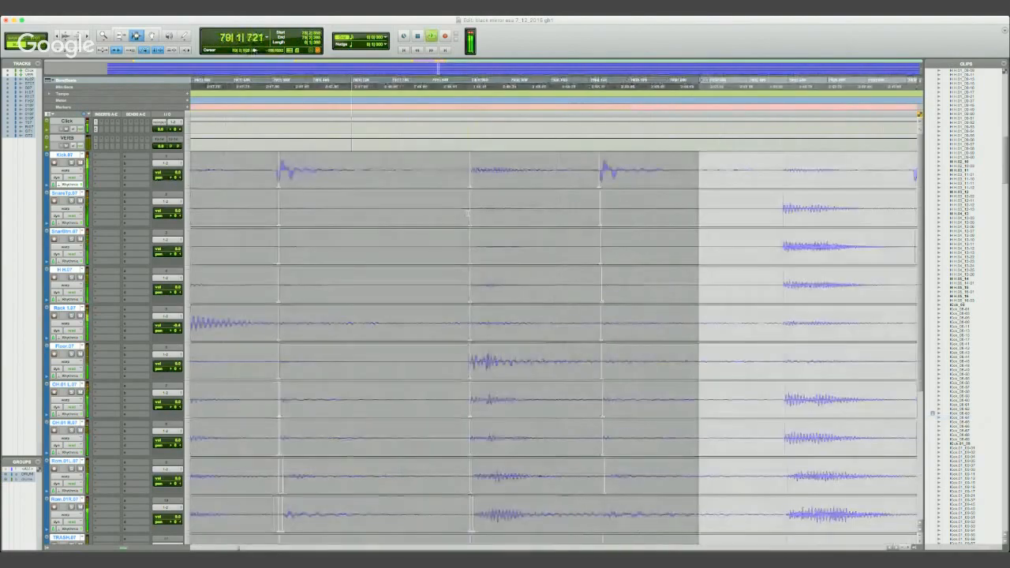
pyautogui.press('r')
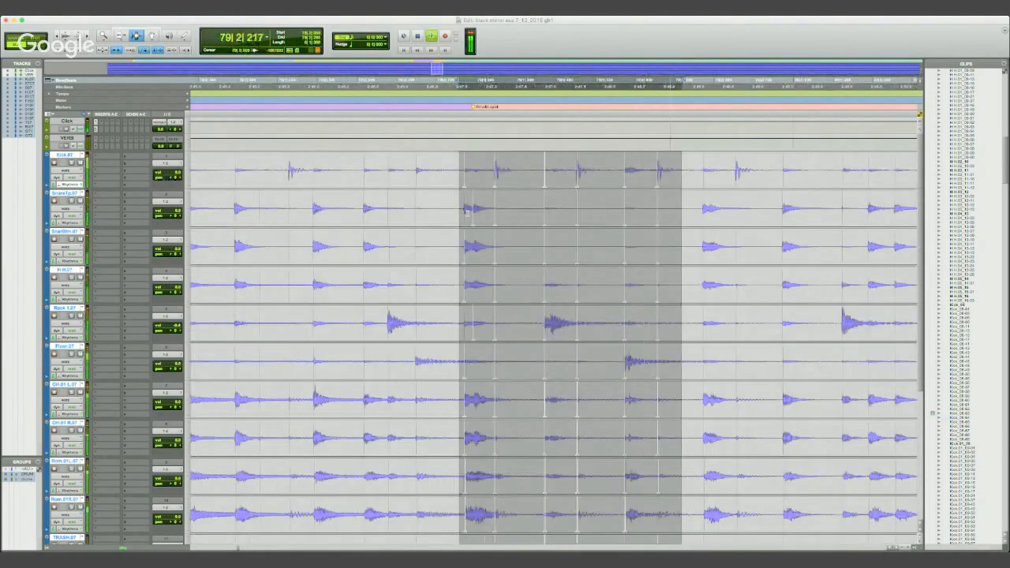
pyautogui.press('space')
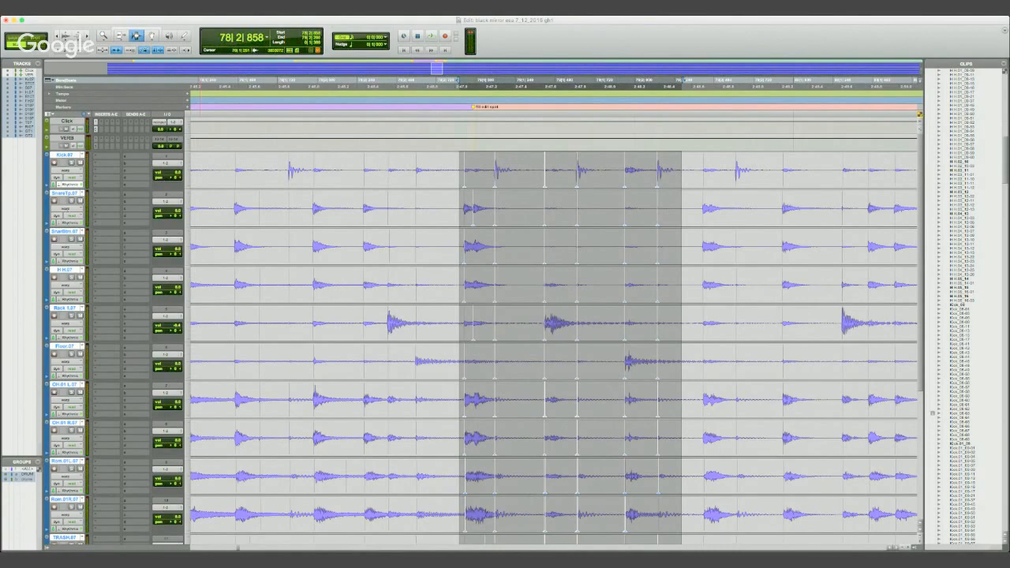
# - Switch the drum tracks from warp view to waveform view and place the edit cursor at 78|2|868, where the fill starts
pyautogui.click(90, 217)
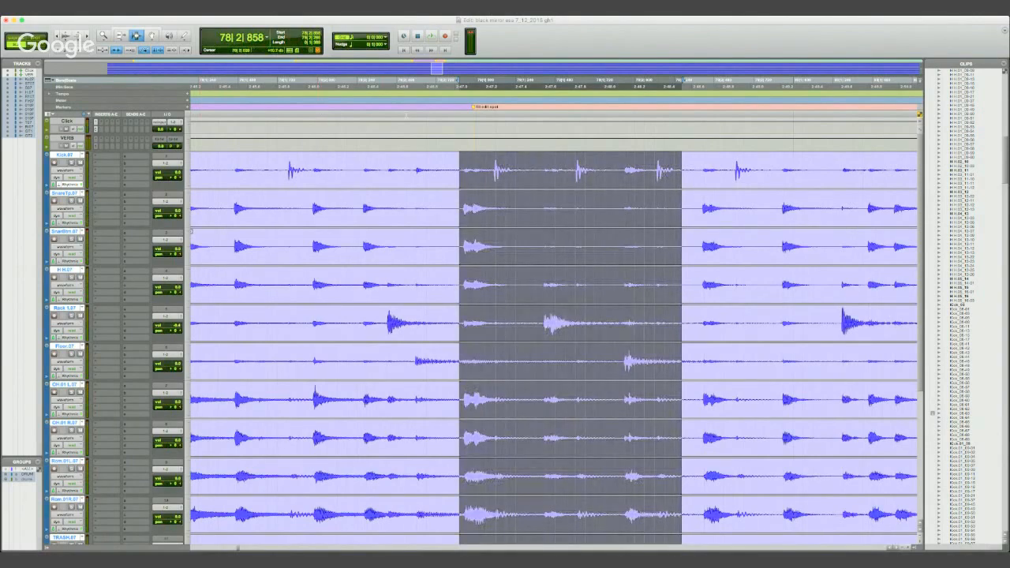
pyautogui.press('r')
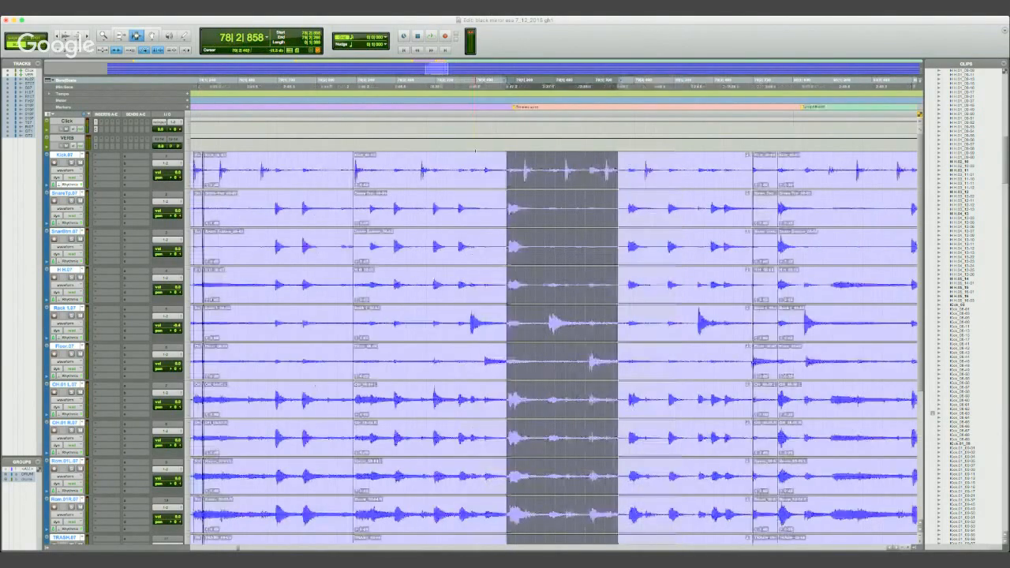
pyautogui.click(508, 179)
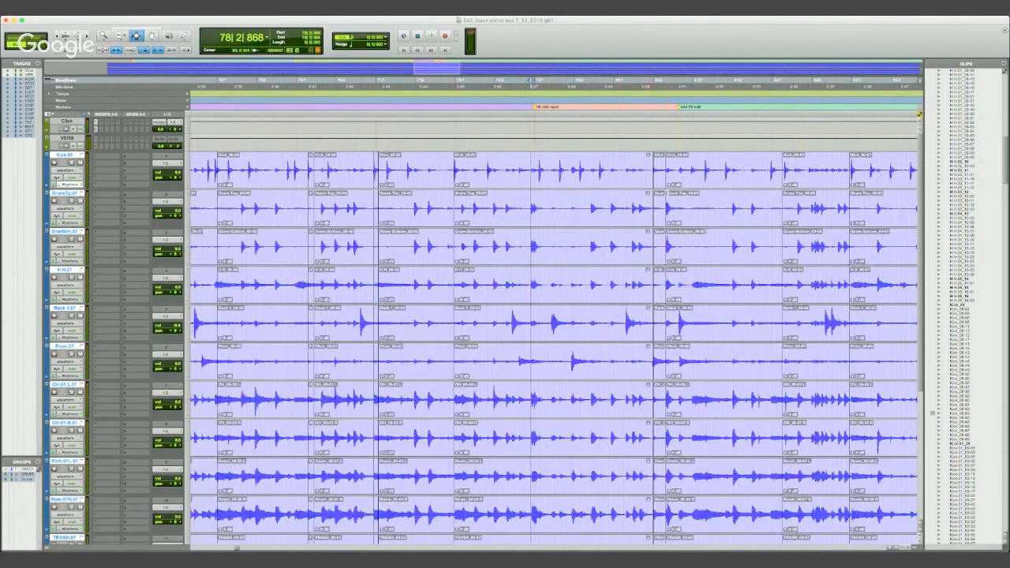
# - Examine the comped drum clips and edit points around 80|1|769 across the whole song, together with the guitar tracks below
pyautogui.click(646, 172)
pyautogui.press('r')
pyautogui.press('r')
pyautogui.press('r')
pyautogui.press('r')
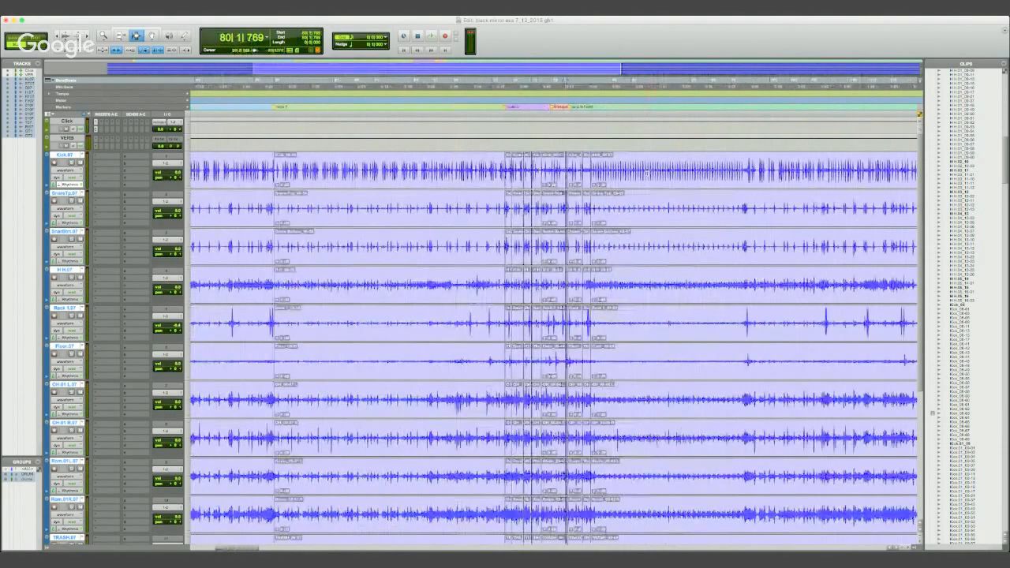
pyautogui.scroll(-1, 645, 172)
pyautogui.scroll(-5, 642, 250)
pyautogui.press('r')
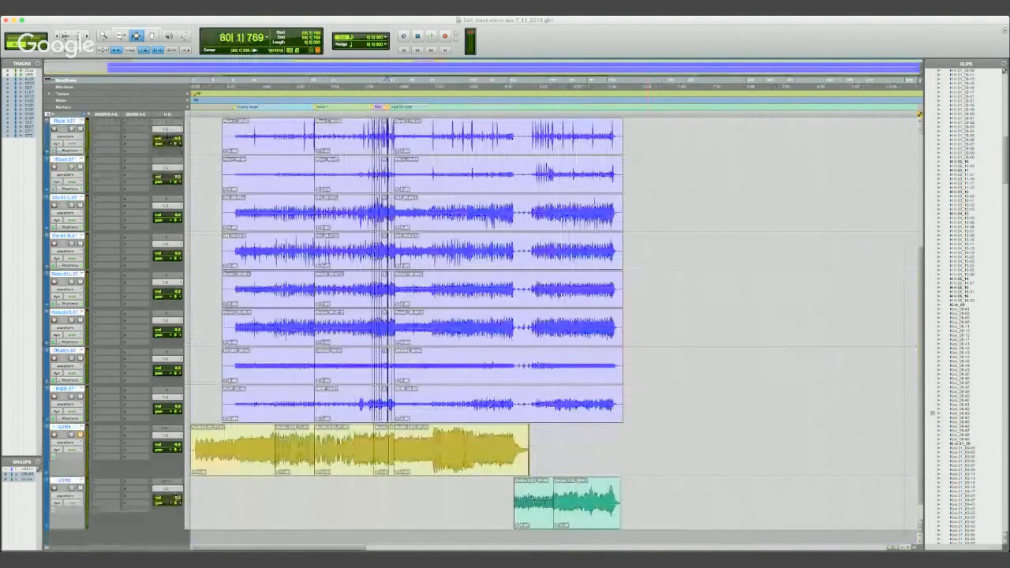
pyautogui.press('t')
pyautogui.press('t')
pyautogui.press('t')
pyautogui.press('t')
pyautogui.press('t')
pyautogui.press('t')
pyautogui.press('t')
pyautogui.press('r')
pyautogui.press('r')
pyautogui.press('r')
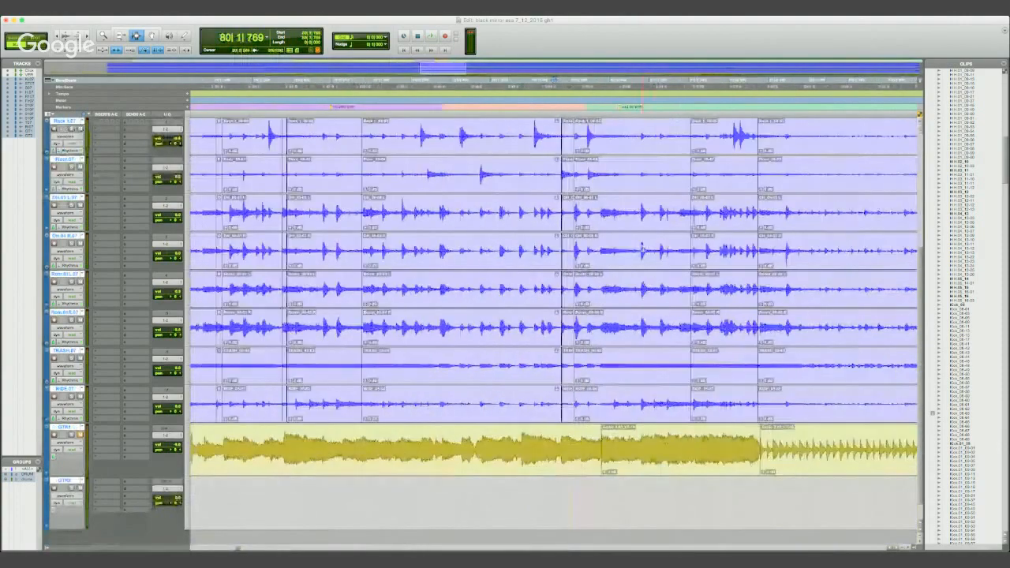
pyautogui.scroll(-1, 670, 261)
pyautogui.press('r')
pyautogui.scroll(6, 670, 261)
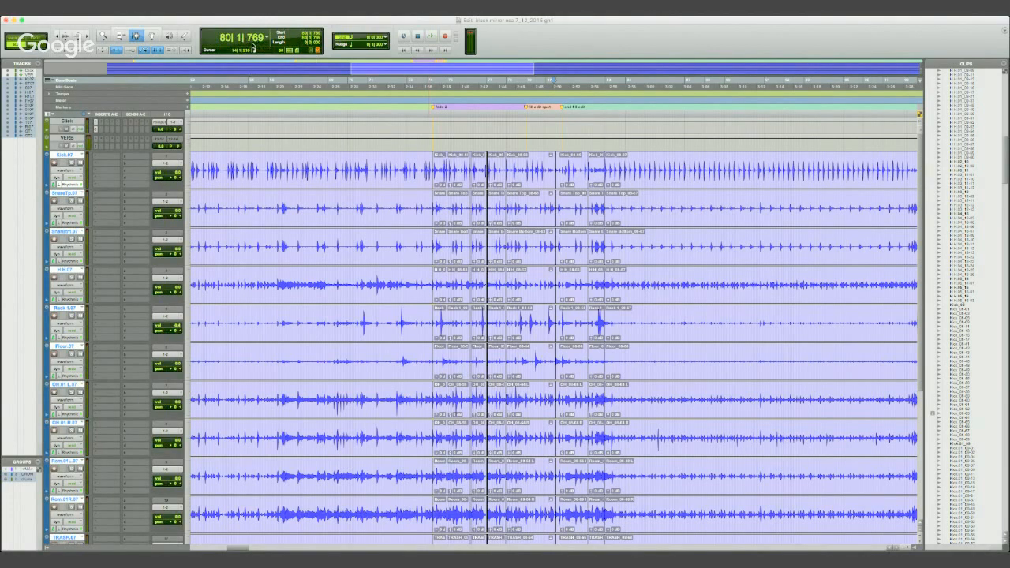
# - Switch the main time scale to minutes and seconds and briefly play the drums from 3:13.536
pyautogui.click(72, 88)
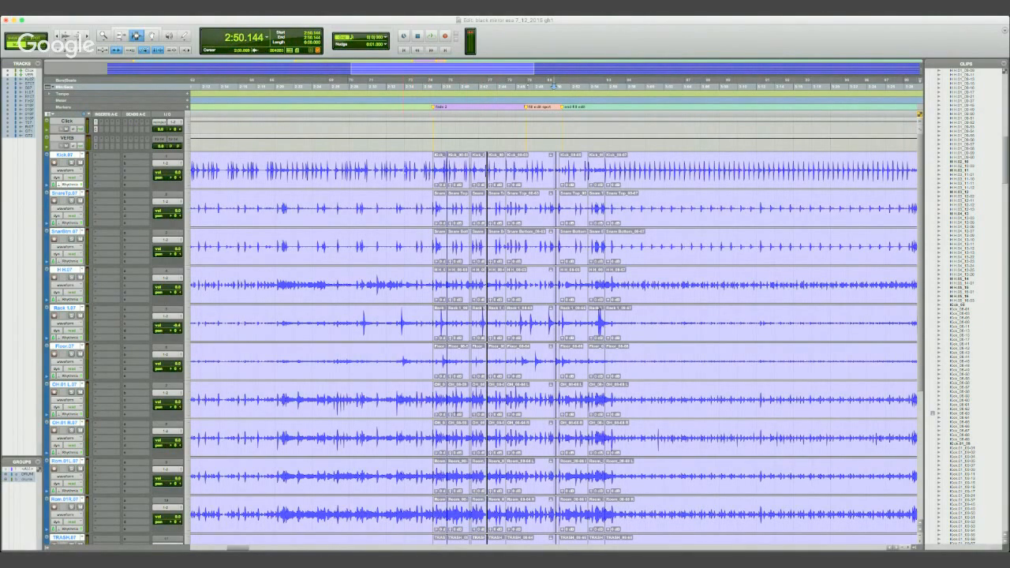
pyautogui.press('r')
pyautogui.press('r')
pyautogui.press('r')
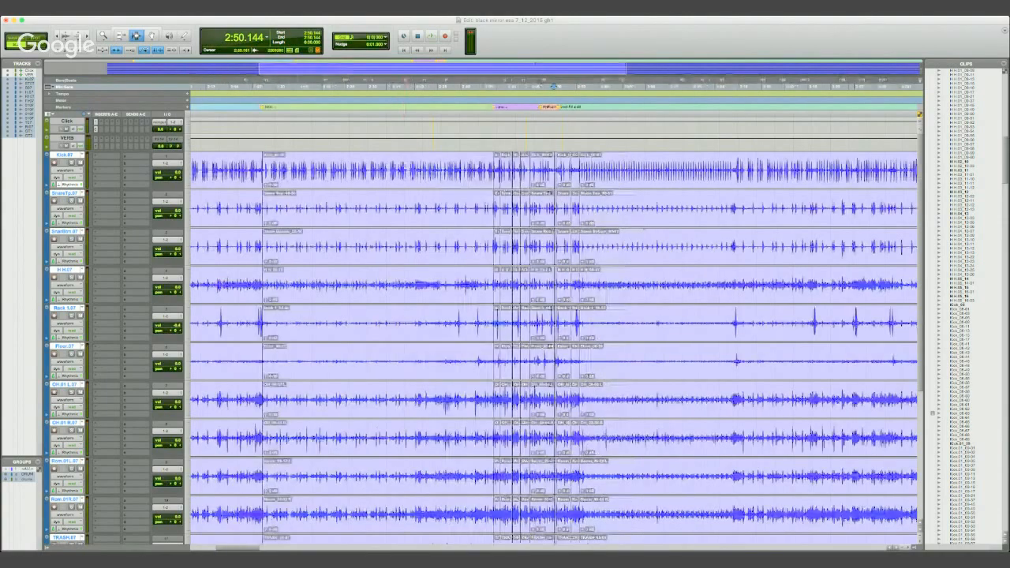
pyautogui.click(414, 165)
pyautogui.press('space')
pyautogui.press('space')
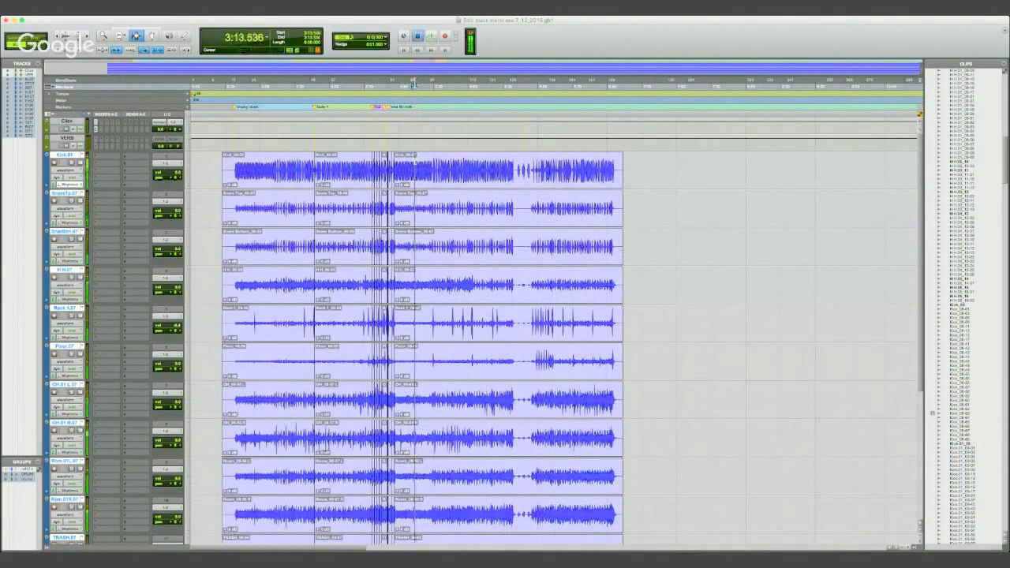
# - Inspect the steady kick pattern after the fills, placing the edit cursor at 3:11.989
pyautogui.press('t')
pyautogui.press('t')
pyautogui.press('t')
pyautogui.press('t')
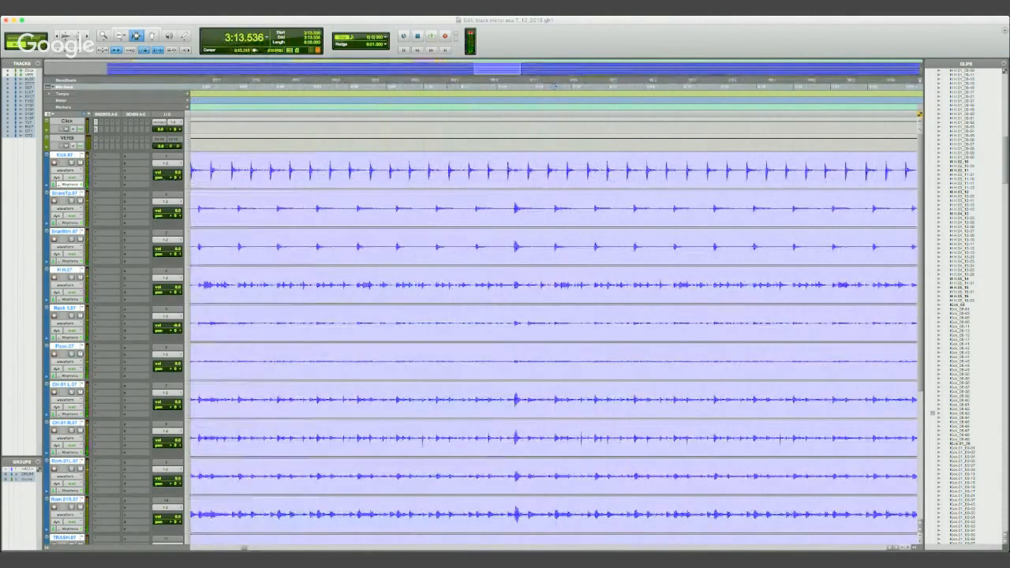
pyautogui.click(497, 168)
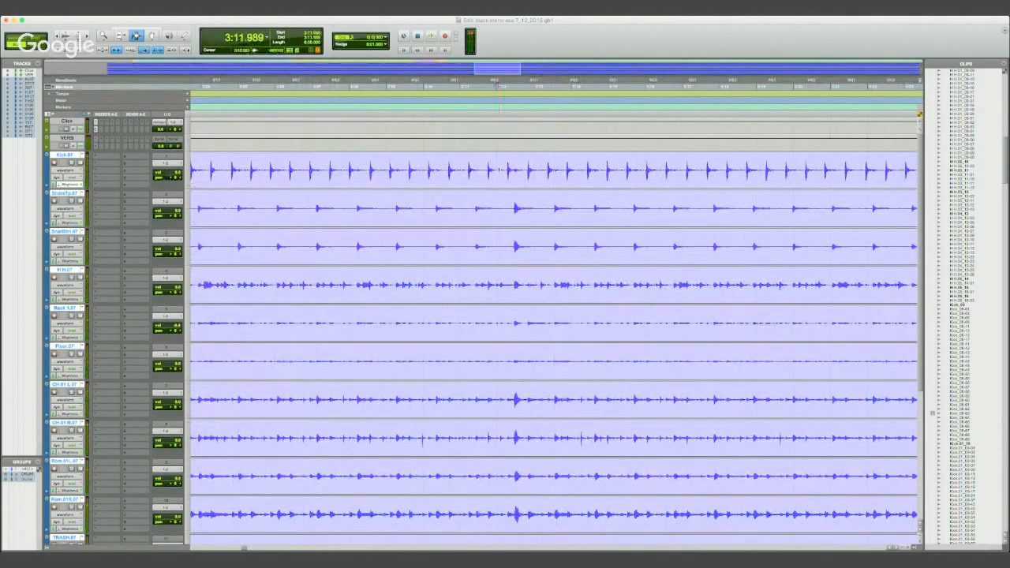
pyautogui.press('r')
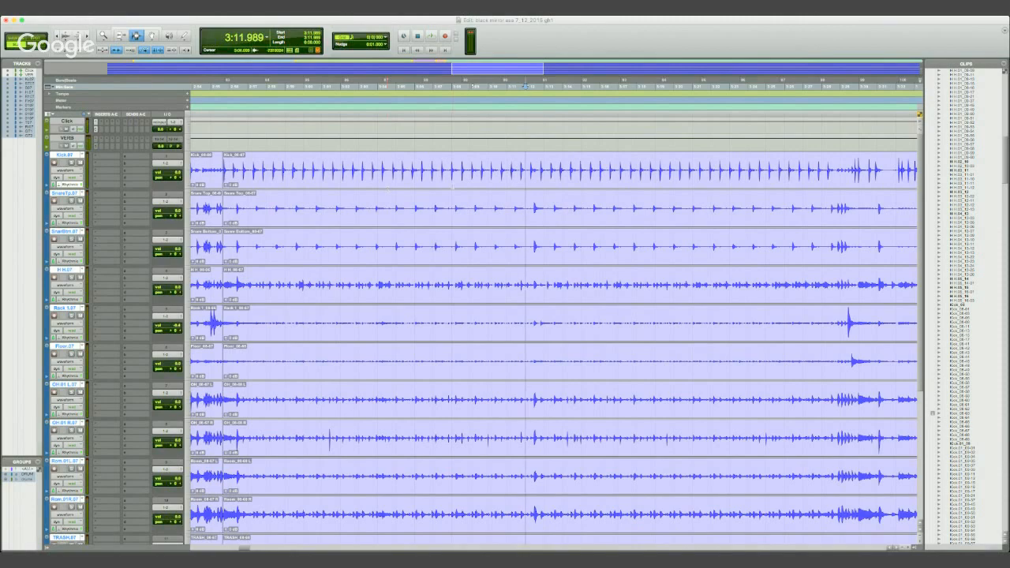
# - Play the drums from 2:49.003 through the fills into the steady kick section
pyautogui.click(219, 160)
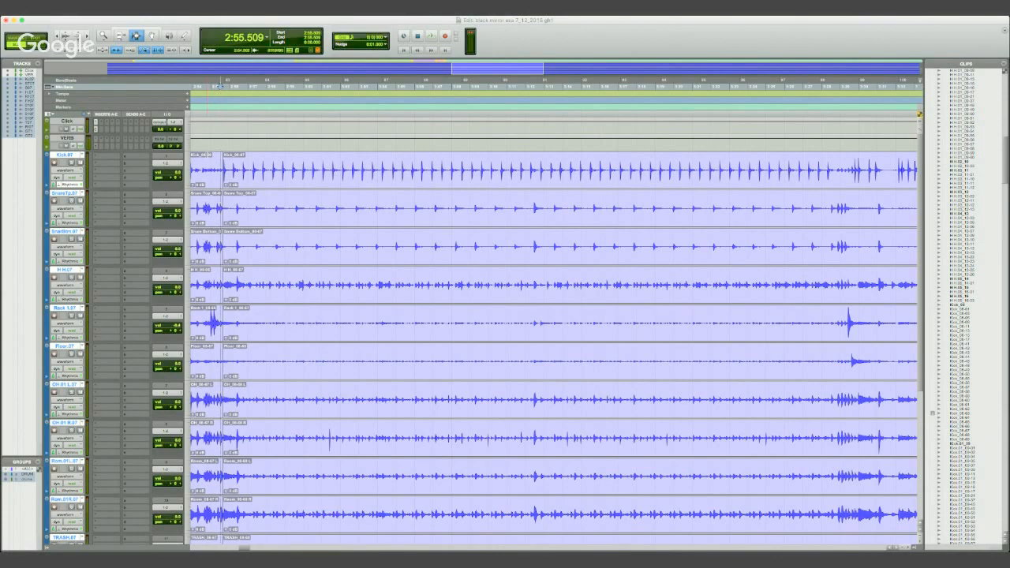
pyautogui.press('r')
pyautogui.click(323, 170)
pyautogui.press('space')
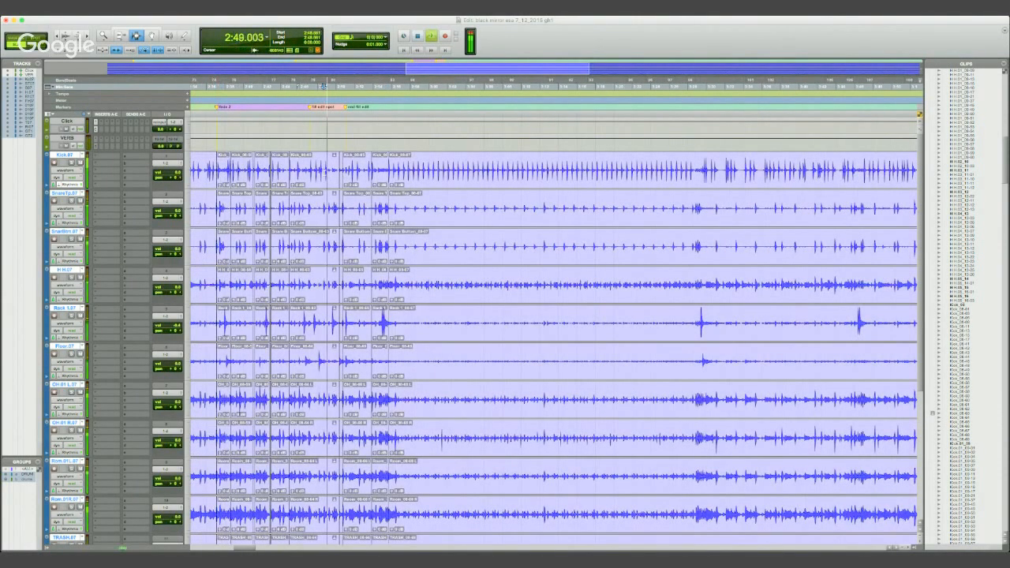
pyautogui.press('t')
pyautogui.press('t')
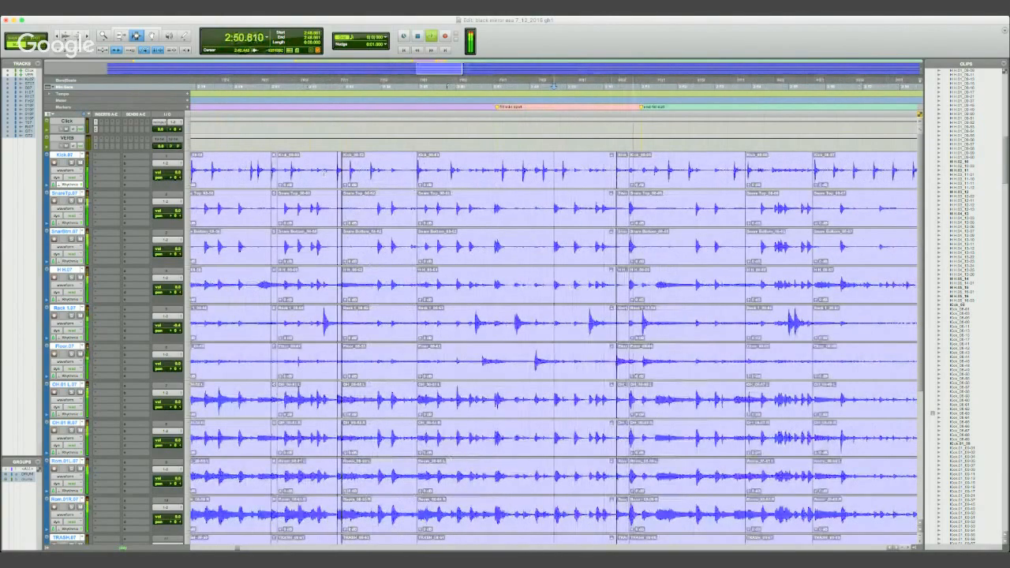
pyautogui.press('r')
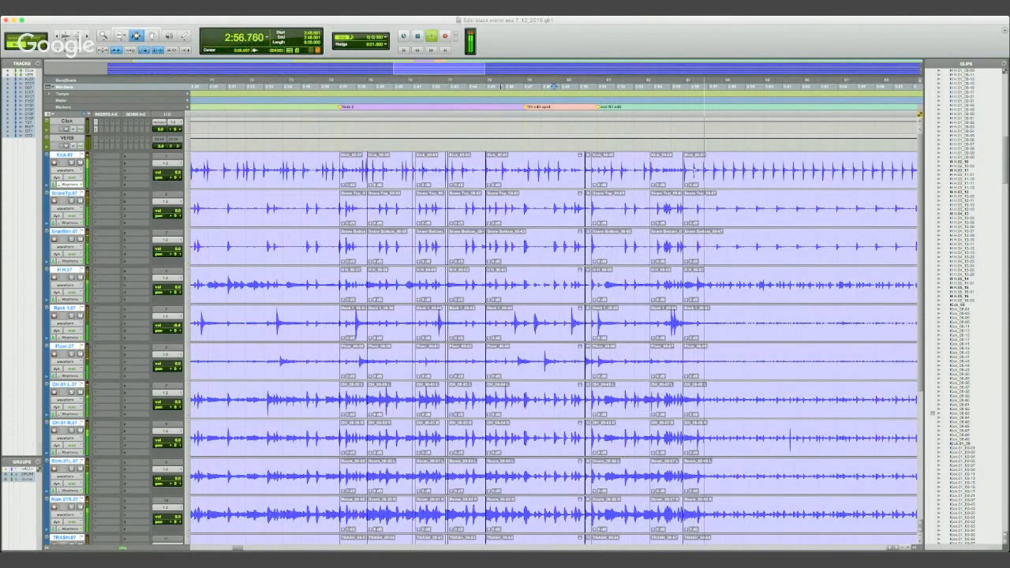
pyautogui.press('space')
# - Add a marker named "begin" at 2:55.637, where the steady kick section starts
pyautogui.click(682, 161)
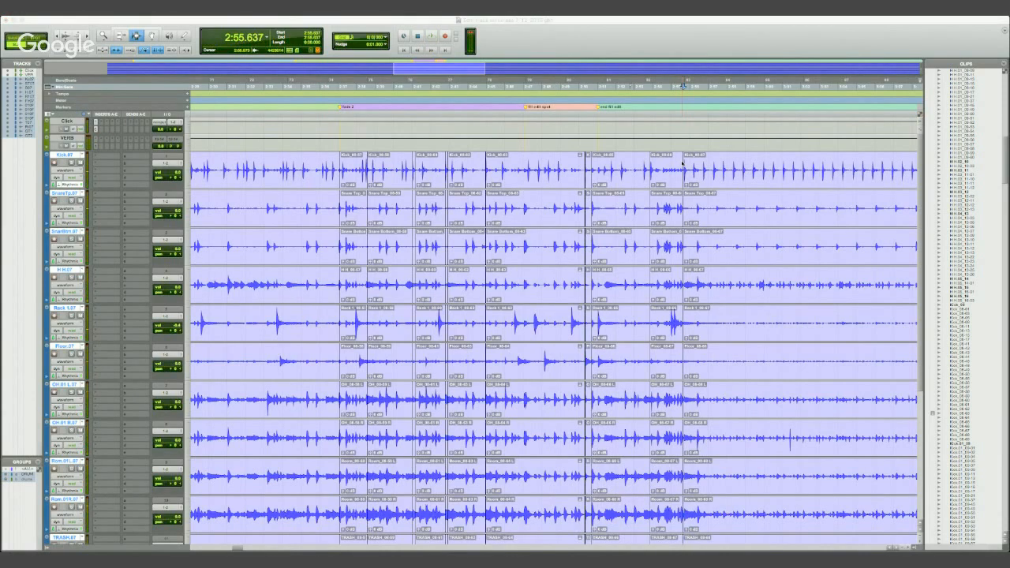
pyautogui.press('Return')
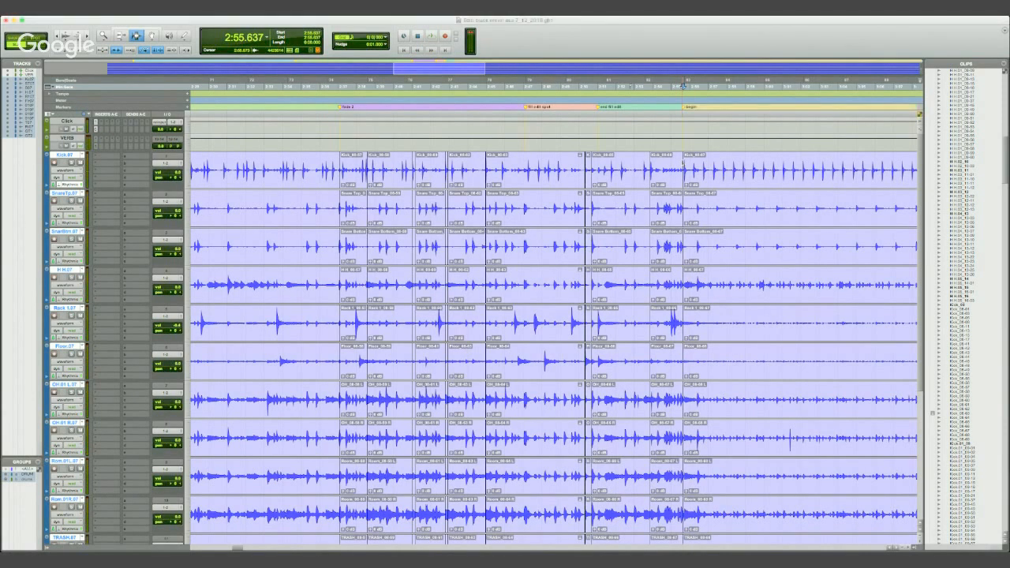
# - Play the steady kick section from just before the new marker to check its timing
pyautogui.click(679, 163)
pyautogui.press('space')
pyautogui.press('r')
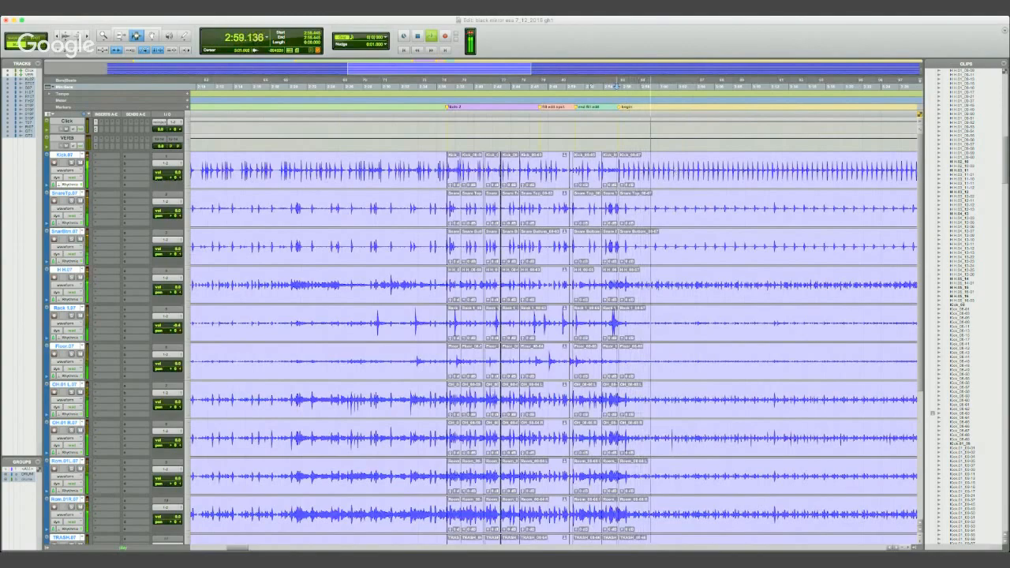
pyautogui.press('r')
pyautogui.press('t')
pyautogui.press('t')
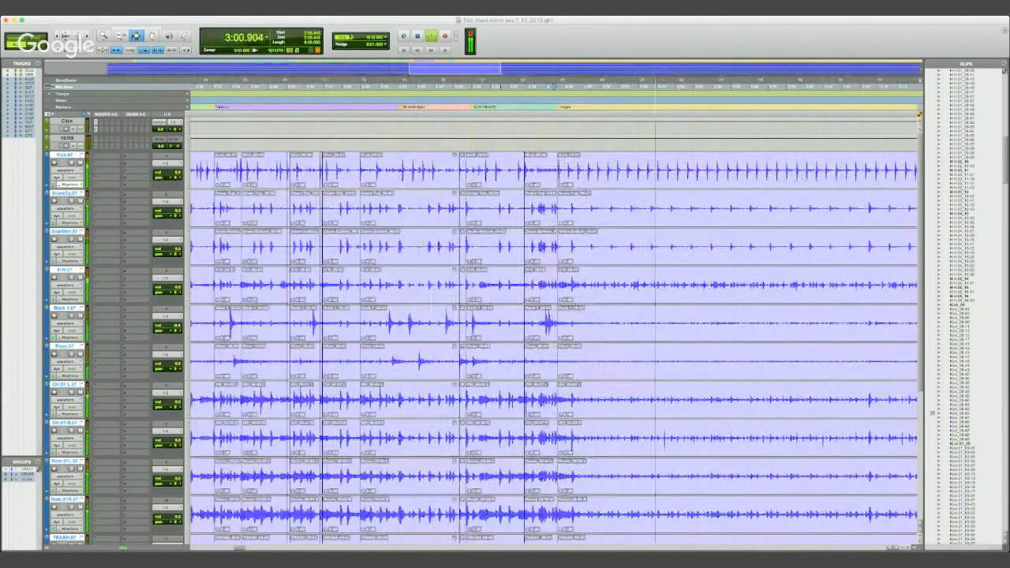
pyautogui.press('t')
pyautogui.press('r')
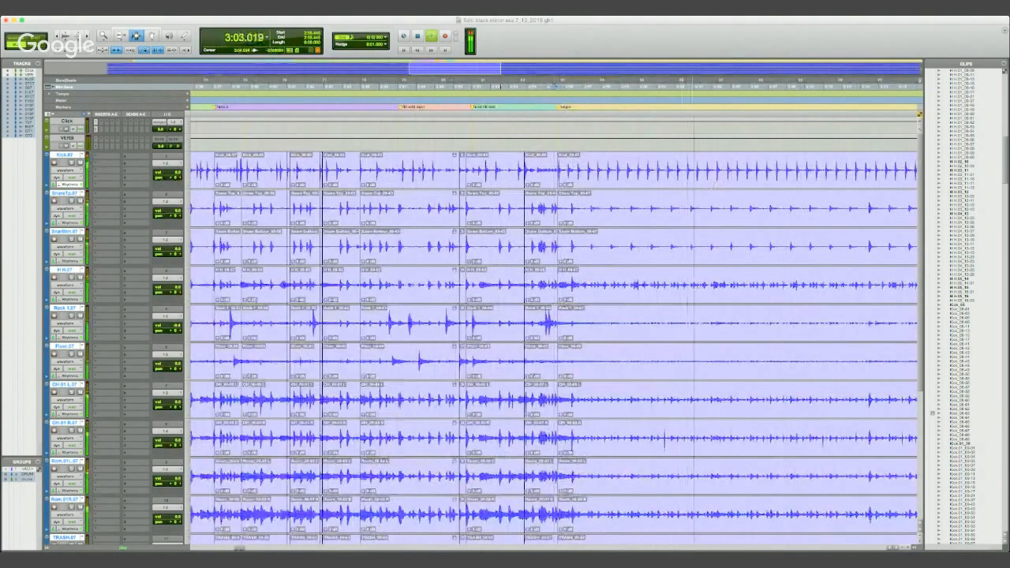
pyautogui.press('space')
# - Place the edit cursor at the kick hit at 3:04.256 in the steady kick section
pyautogui.click(715, 248)
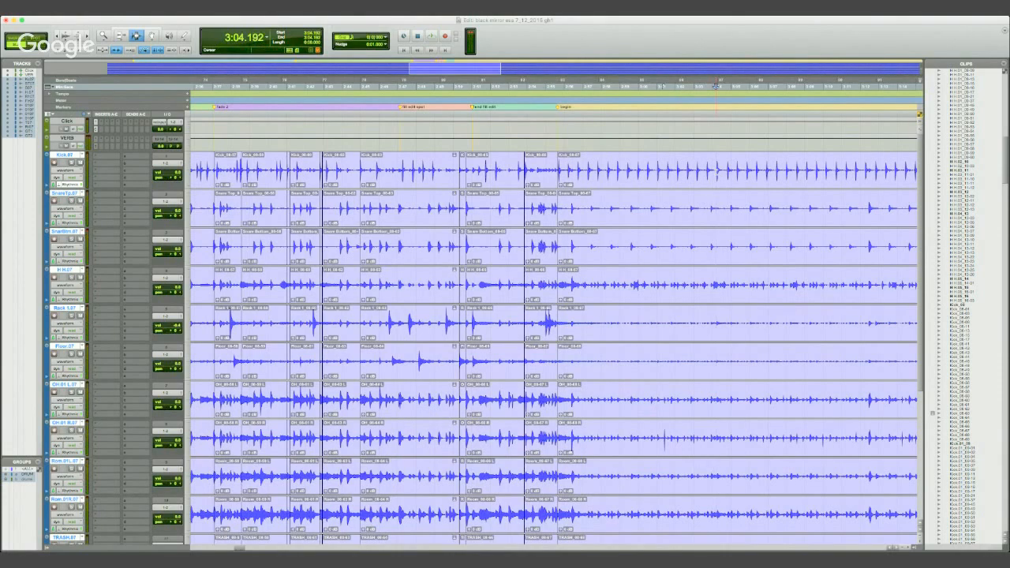
pyautogui.click(718, 168)
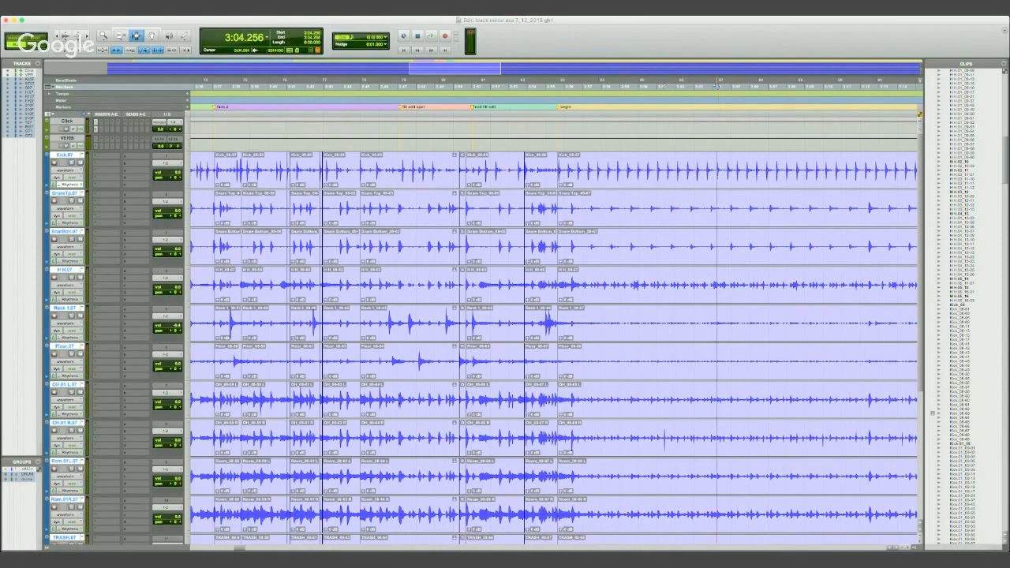
pyautogui.press('t')
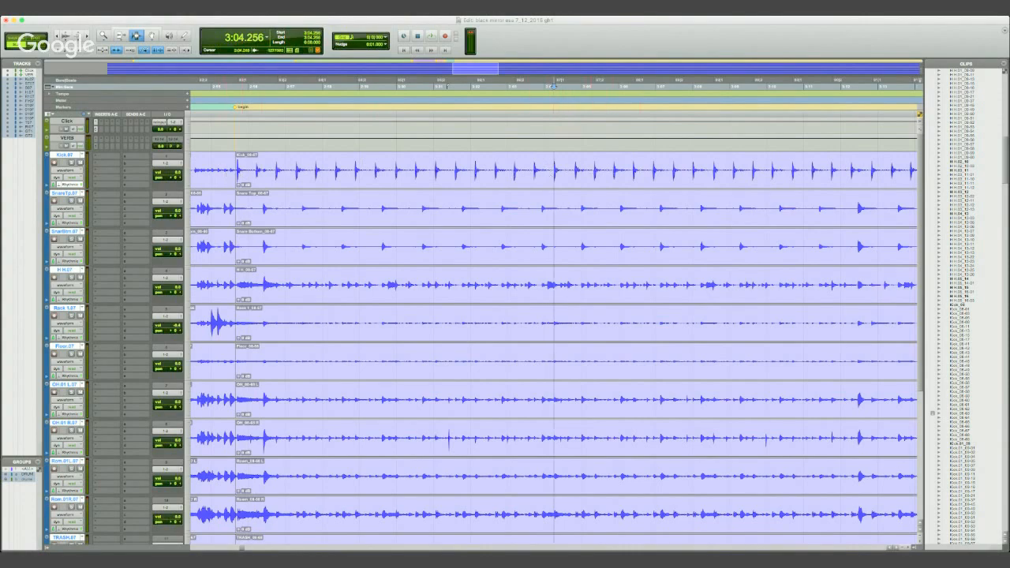
# - Play the last kick hits of the phrase around 3:03 and add a marker named "end" at 3:04.213
pyautogui.click(513, 170)
pyautogui.press('space')
pyautogui.press('space')
pyautogui.click(501, 170)
pyautogui.press('space')
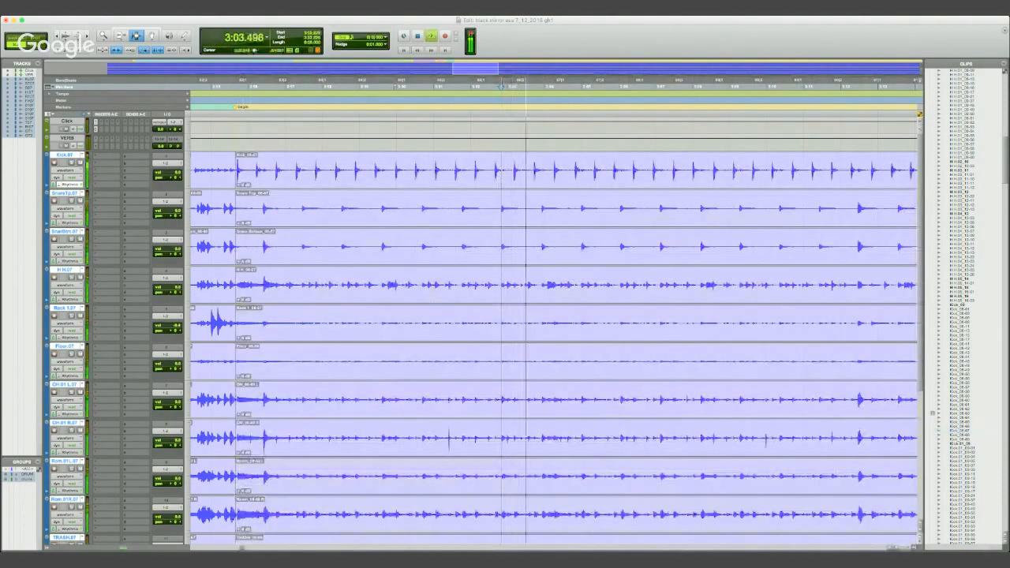
pyautogui.press('space')
pyautogui.click(553, 170)
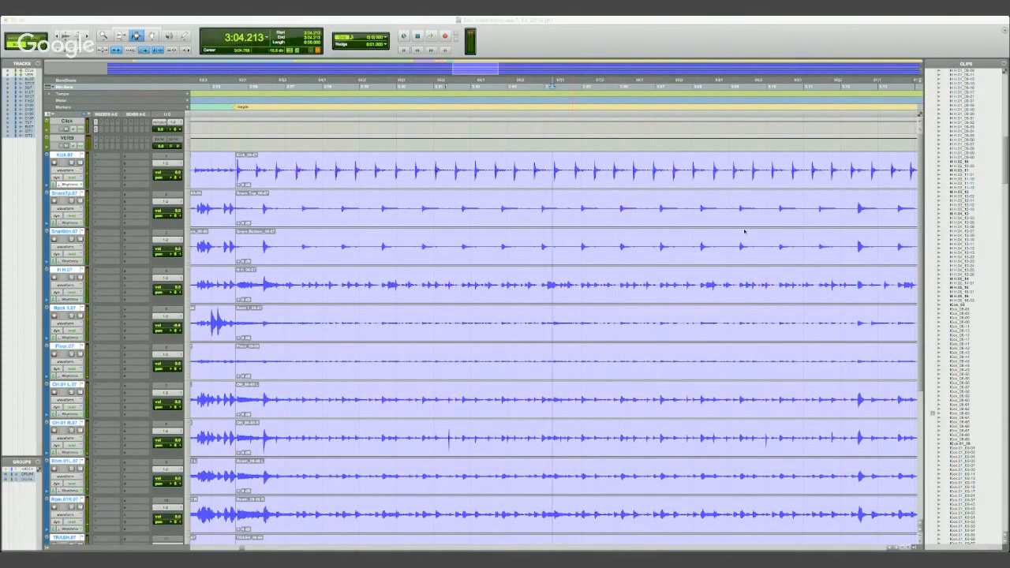
pyautogui.press('Return')
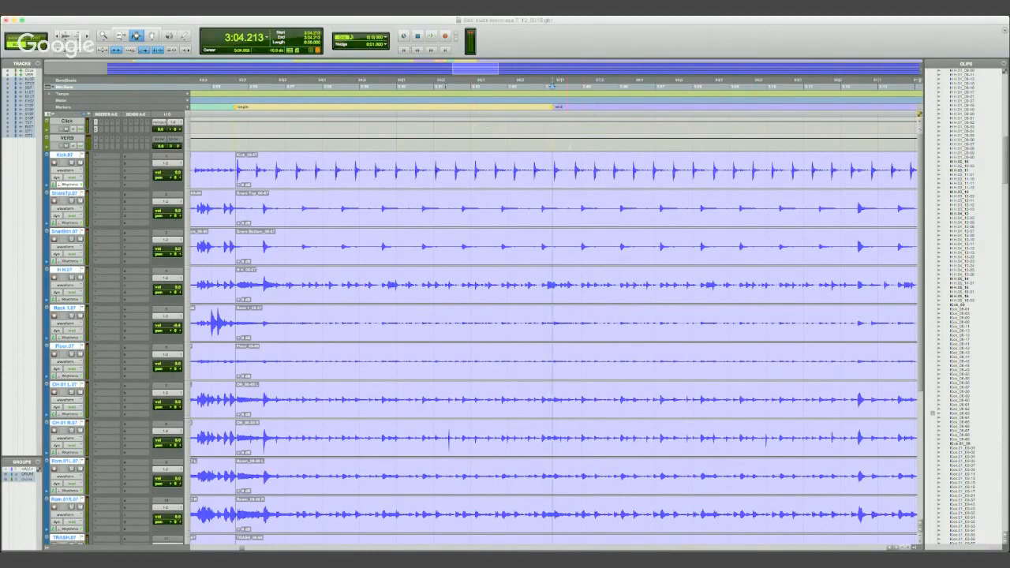
# - Split the clips on all drum tracks at the first kick transient after the "begin" marker, at 2:55.703
pyautogui.click(235, 171)
pyautogui.press('t')
pyautogui.press('t')
pyautogui.press('t')
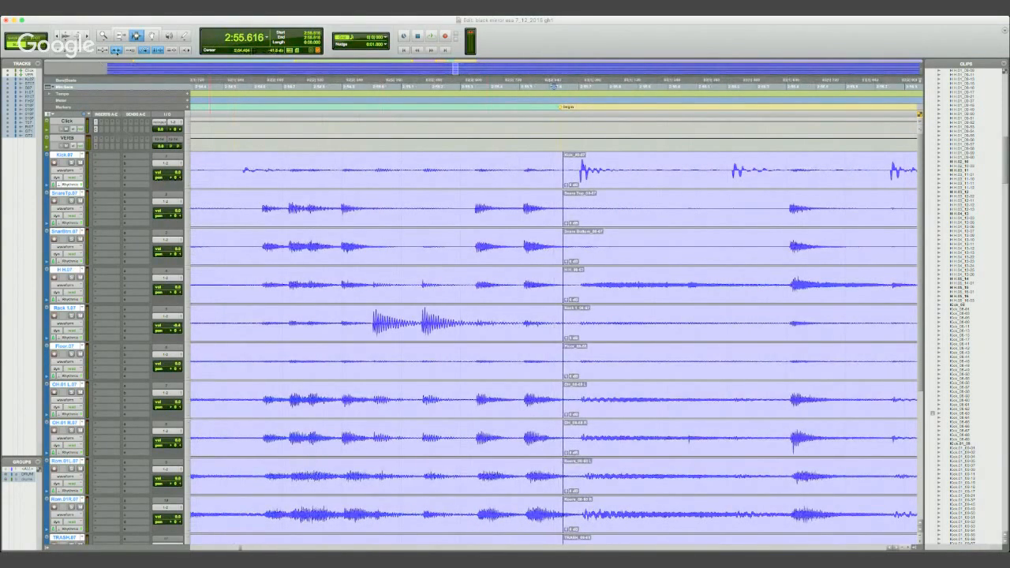
pyautogui.press('Tab')
pyautogui.press('Tab')
pyautogui.press('Tab')
pyautogui.press('b')
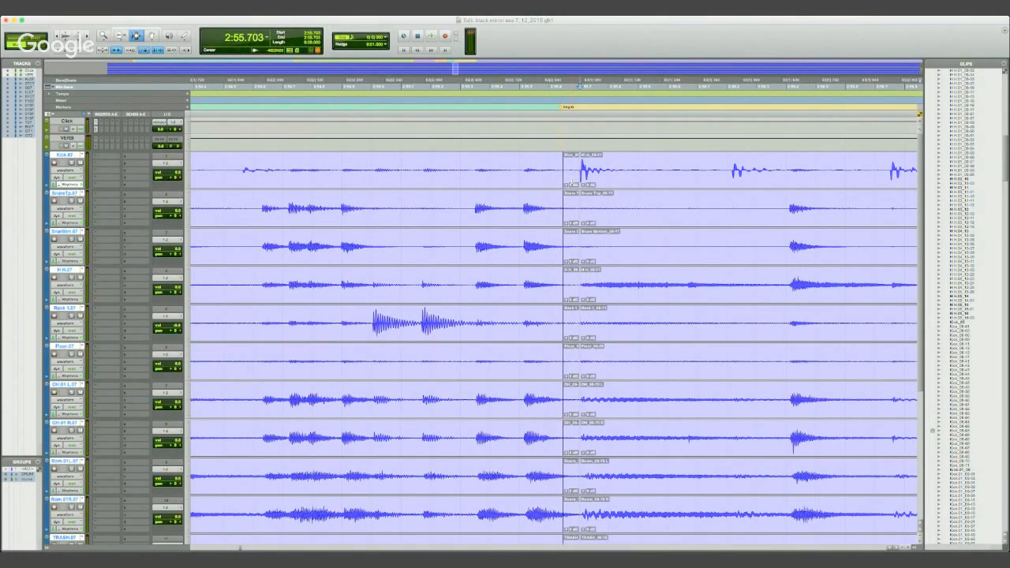
# - Split the clips on all drum tracks at 3:04.210, beside the "end" marker
pyautogui.press('r')
pyautogui.press('r')
pyautogui.press('r')
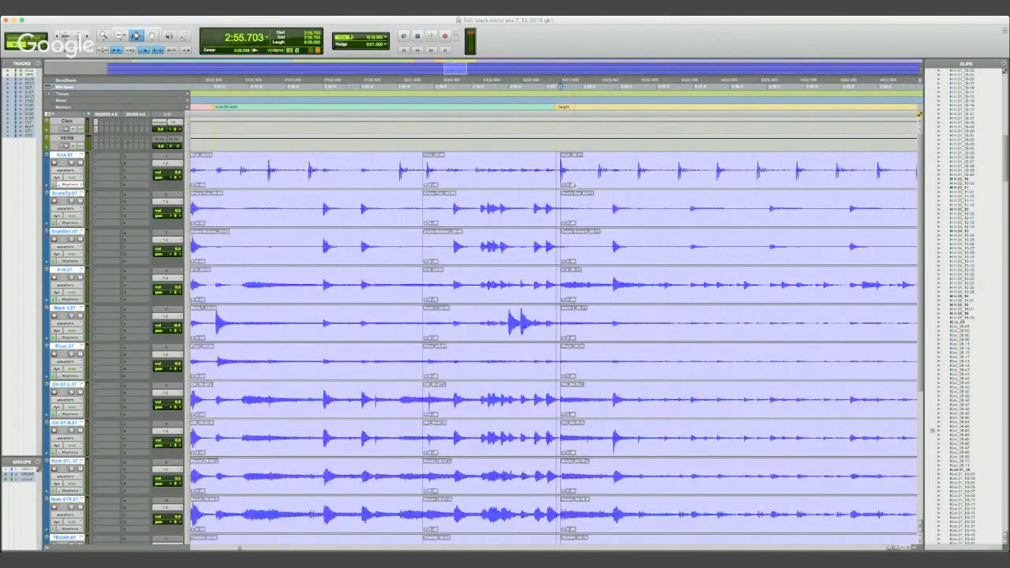
pyautogui.click(860, 354)
pyautogui.press('t')
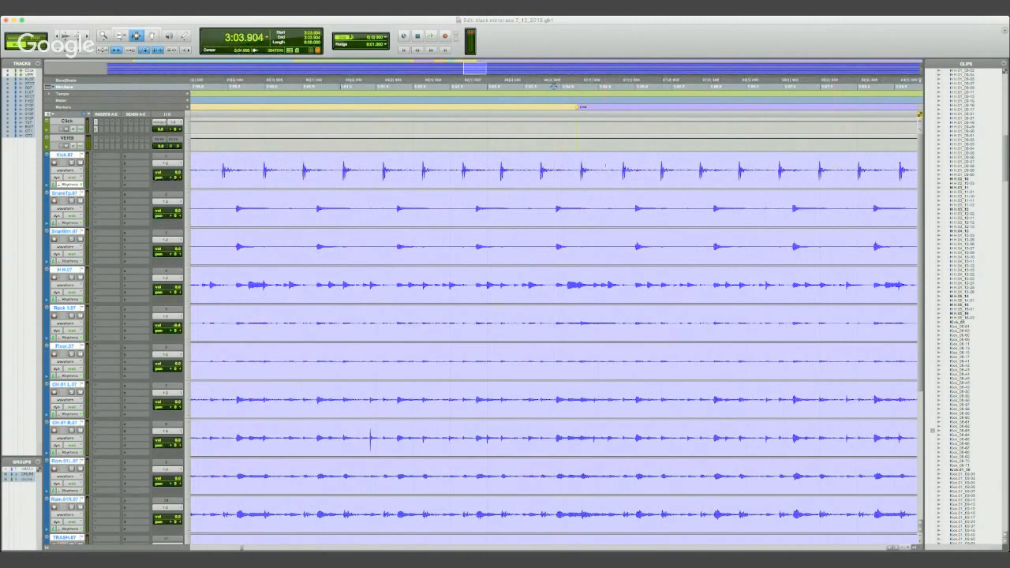
pyautogui.click(527, 355)
pyautogui.press('r')
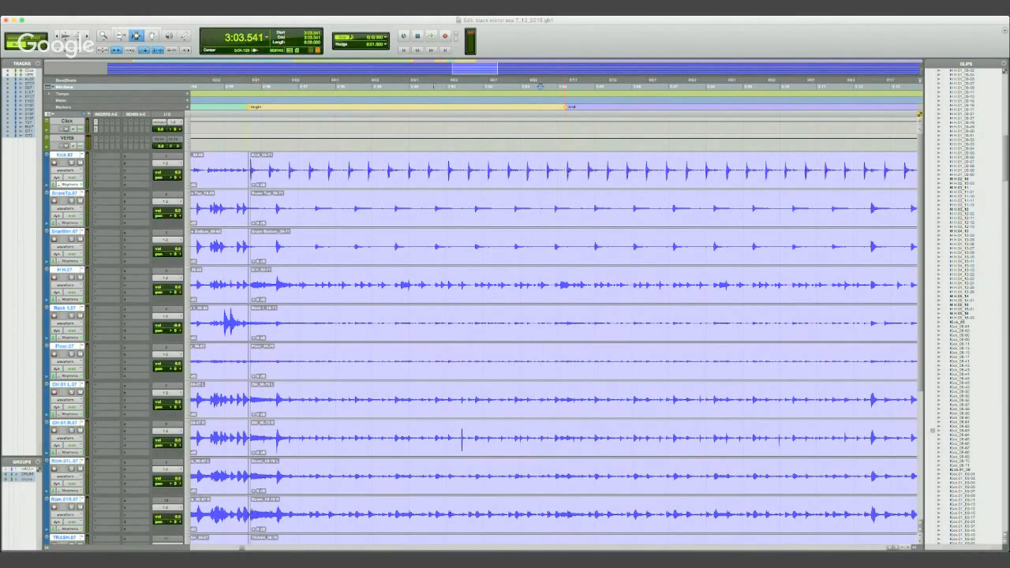
pyautogui.click(564, 178)
pyautogui.press('t')
pyautogui.press('t')
pyautogui.click(523, 179)
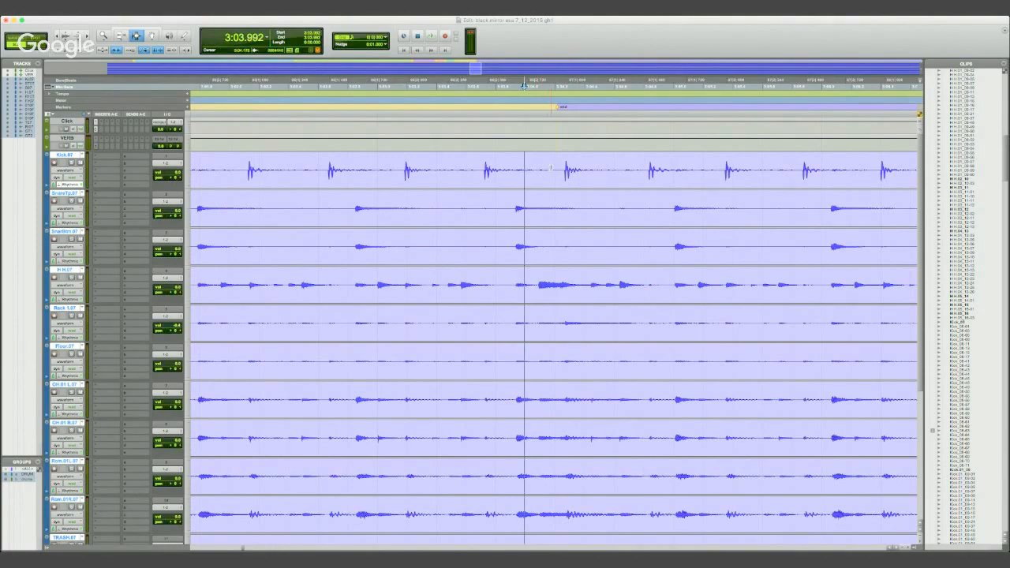
pyautogui.click(556, 167)
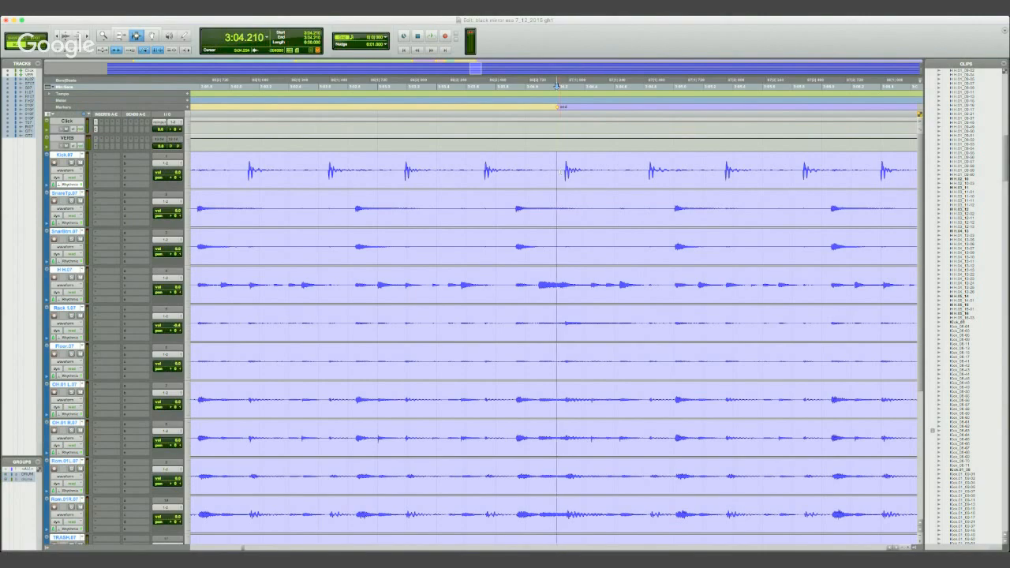
pyautogui.press('b')
pyautogui.press('r')
pyautogui.press('r')
pyautogui.press('r')
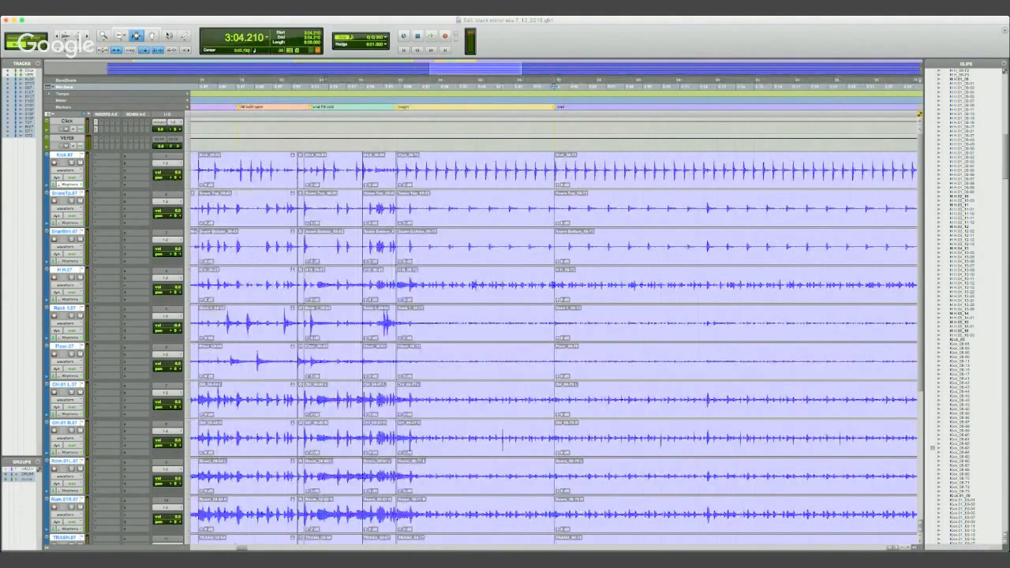
# - Place a copy of the drum section between the "begin" and "end" markers with its start at 3:04.215
pyautogui.press('F8')
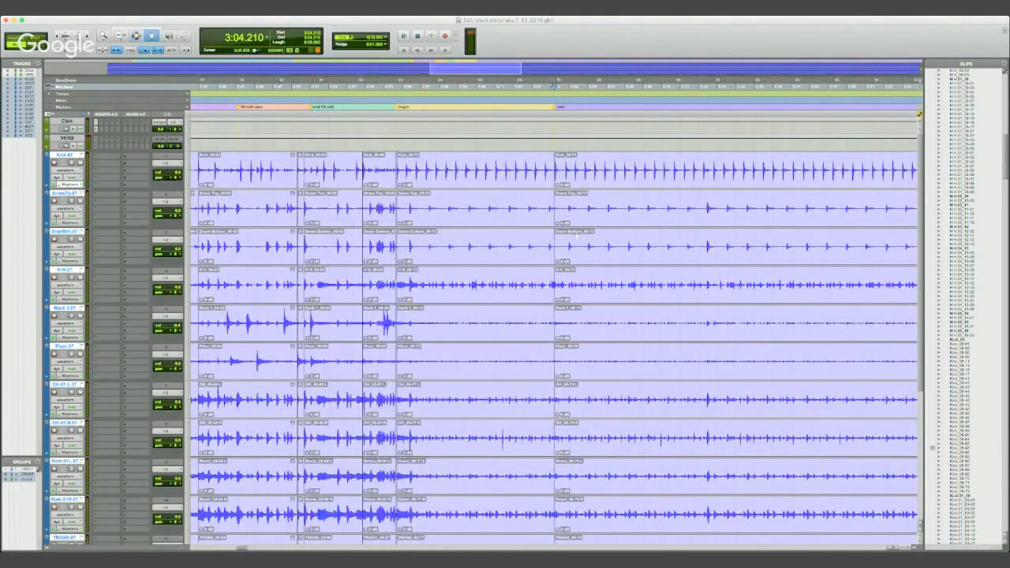
pyautogui.click(473, 169)
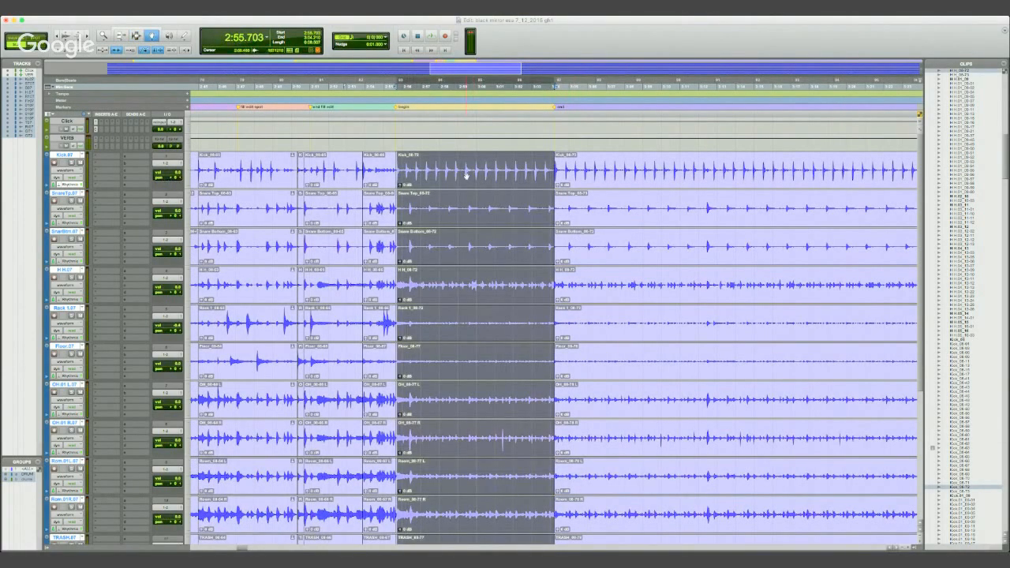
pyautogui.moveTo(466, 173); pyautogui.dragTo(614, 169)
pyautogui.press('t')
pyautogui.press('t')
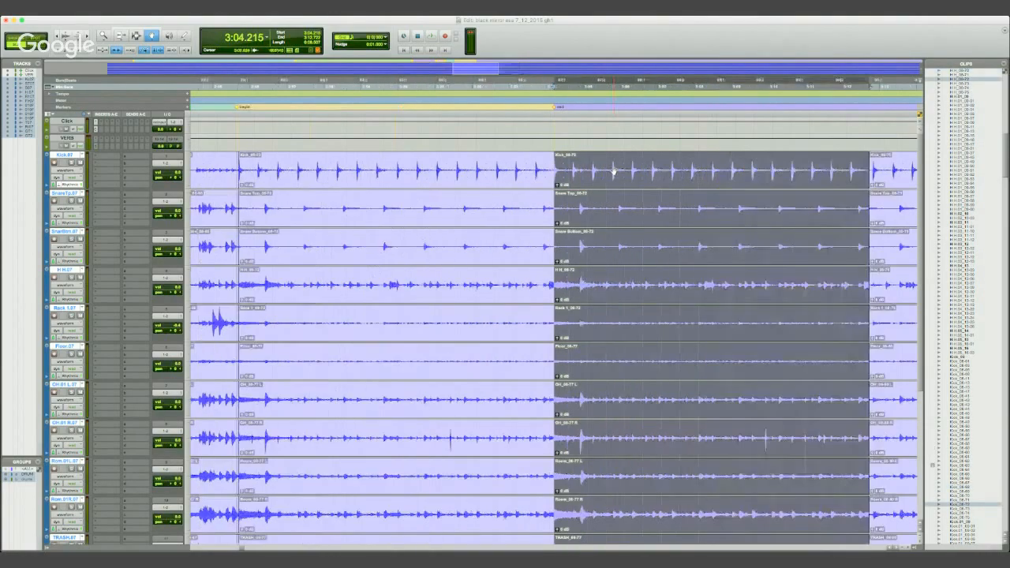
pyautogui.press('r')
pyautogui.press('r')
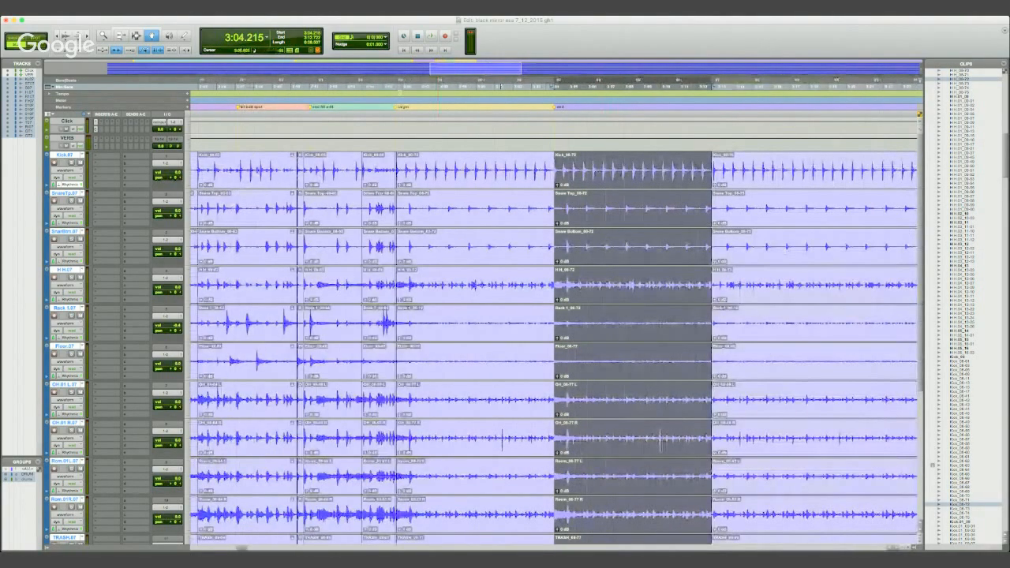
# - Play the drums from 2:55.530 across the start of the copied section and undo the copy
pyautogui.click(394, 86)
pyautogui.press('space')
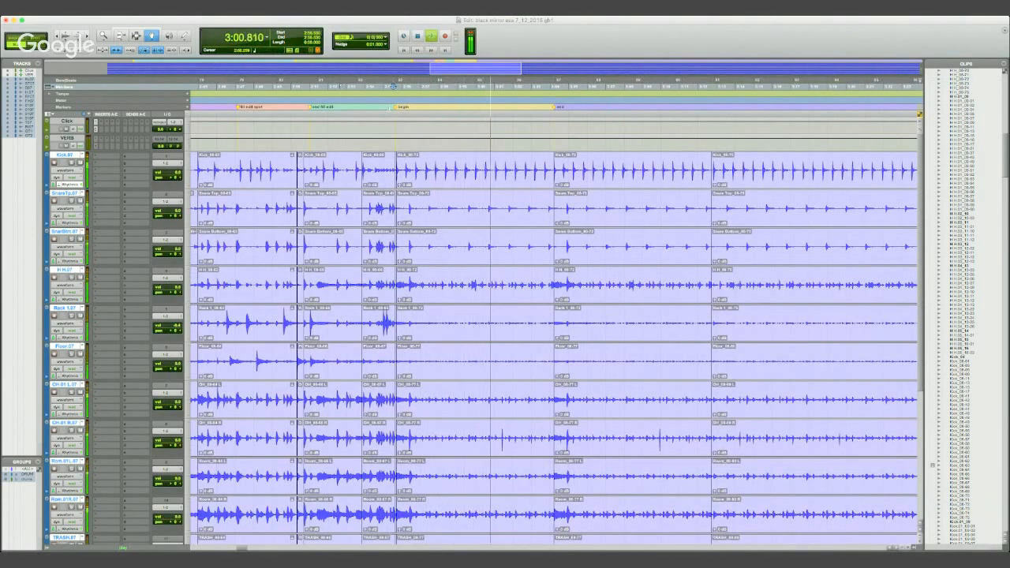
pyautogui.press('t')
pyautogui.press('t')
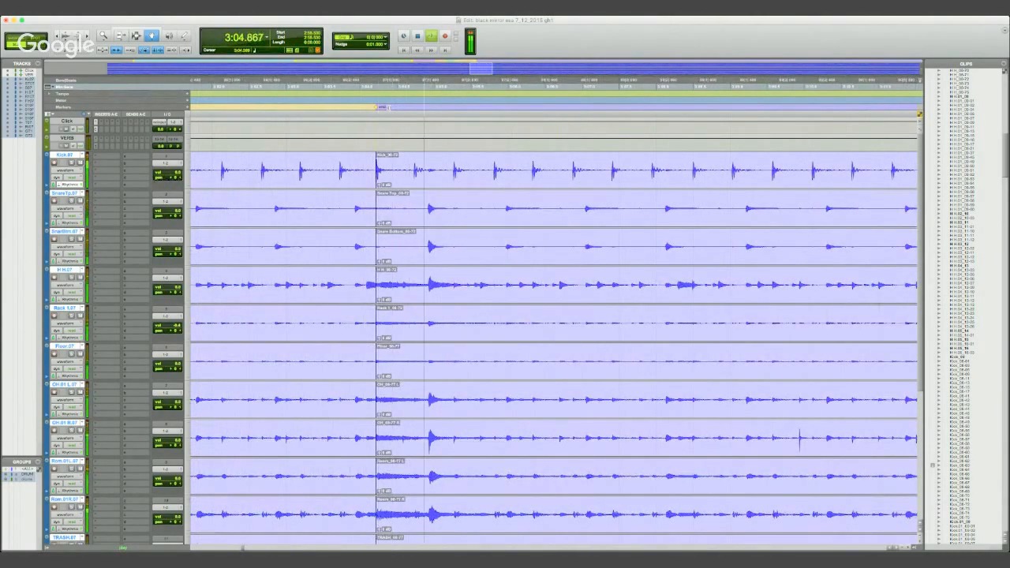
pyautogui.press('space')
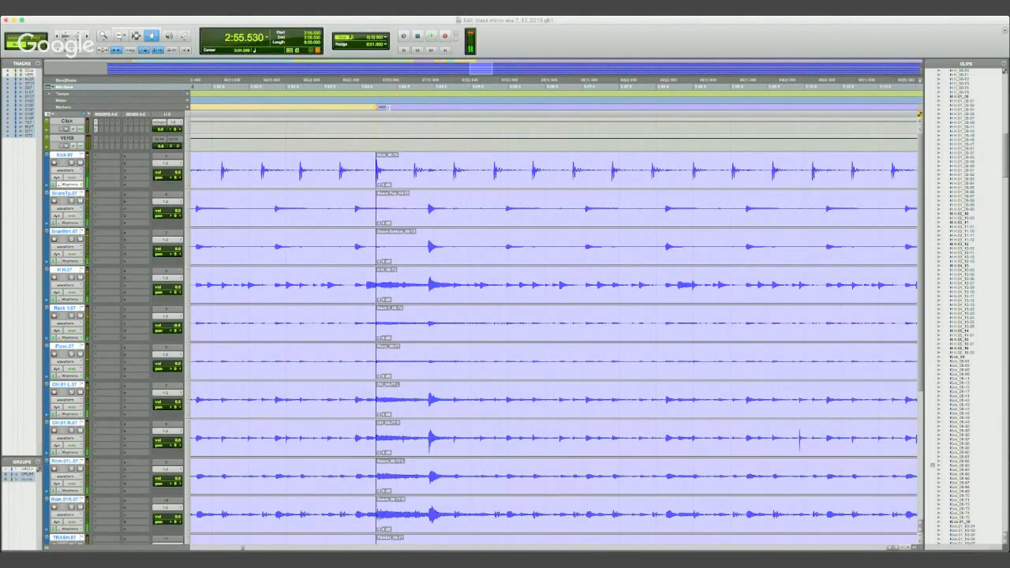
pyautogui.press('super+z')
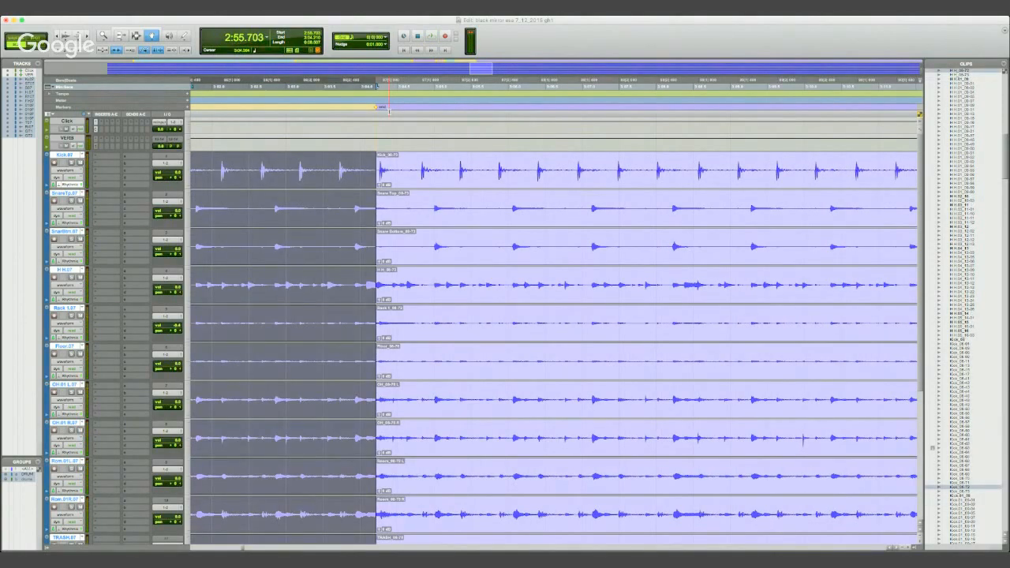
# - Undo the split beside the "end" marker and split all drum clips at the kick transient at 3:04.266 instead
pyautogui.press('super+bracketleft')
pyautogui.press('F7')
pyautogui.click(456, 172)
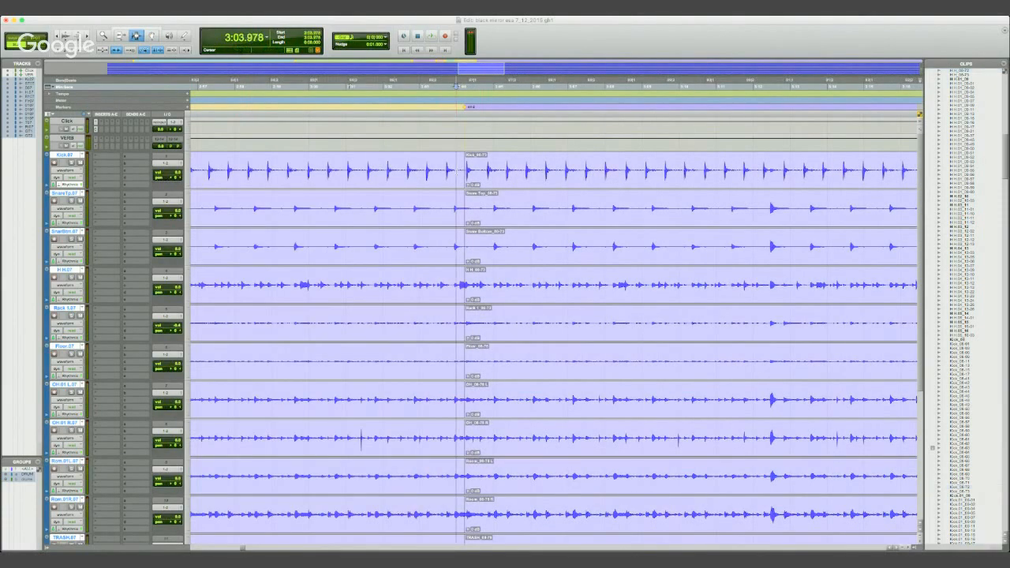
pyautogui.press('super+bracketright')
pyautogui.press('super+bracketright')
pyautogui.press('super+bracketright')
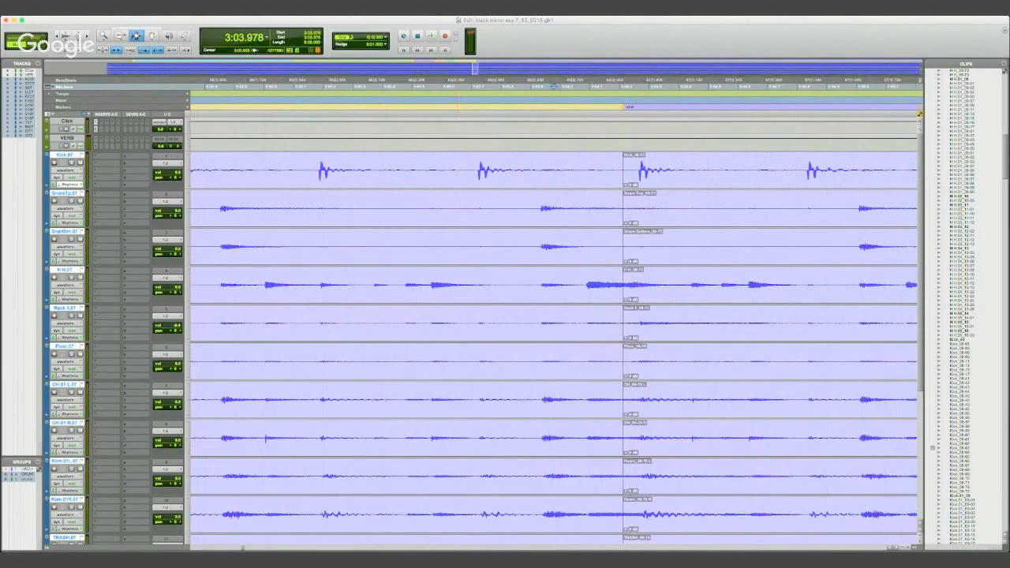
pyautogui.press('Tab')
pyautogui.press('Tab')
pyautogui.press('Tab')
pyautogui.press('super+z')
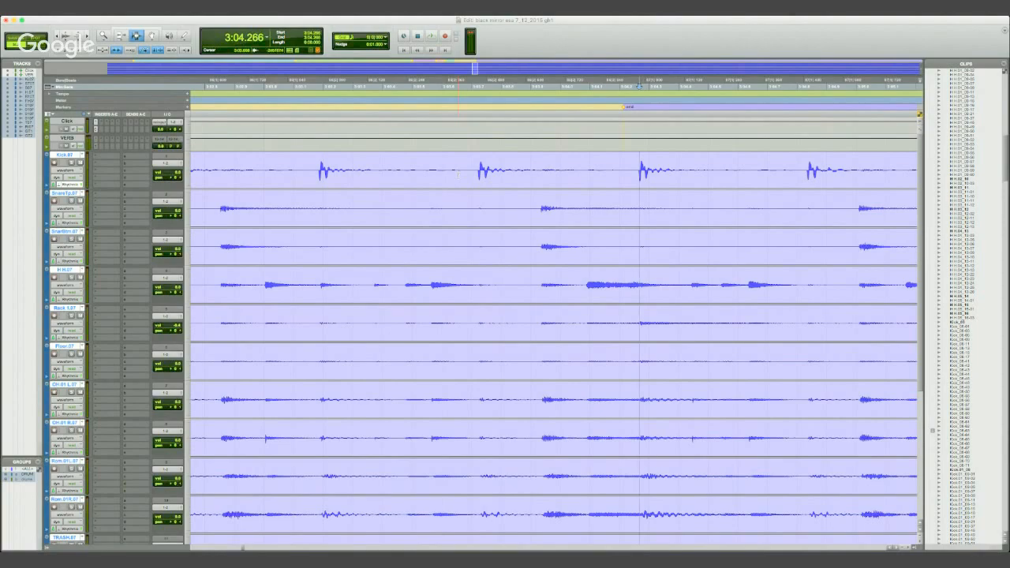
pyautogui.press('b')
pyautogui.press('r')
pyautogui.press('r')
pyautogui.press('r')
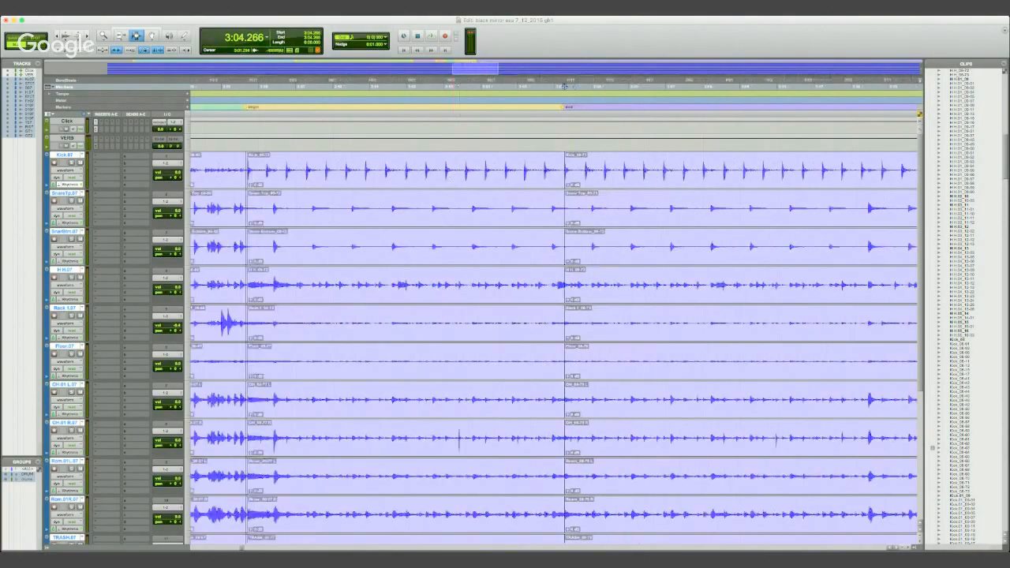
# - Place the edit cursor on the clip boundary at 3:04.266 and select the drum clips back to 2:55.703
pyautogui.press('r')
pyautogui.press('F8')
pyautogui.click(481, 179)
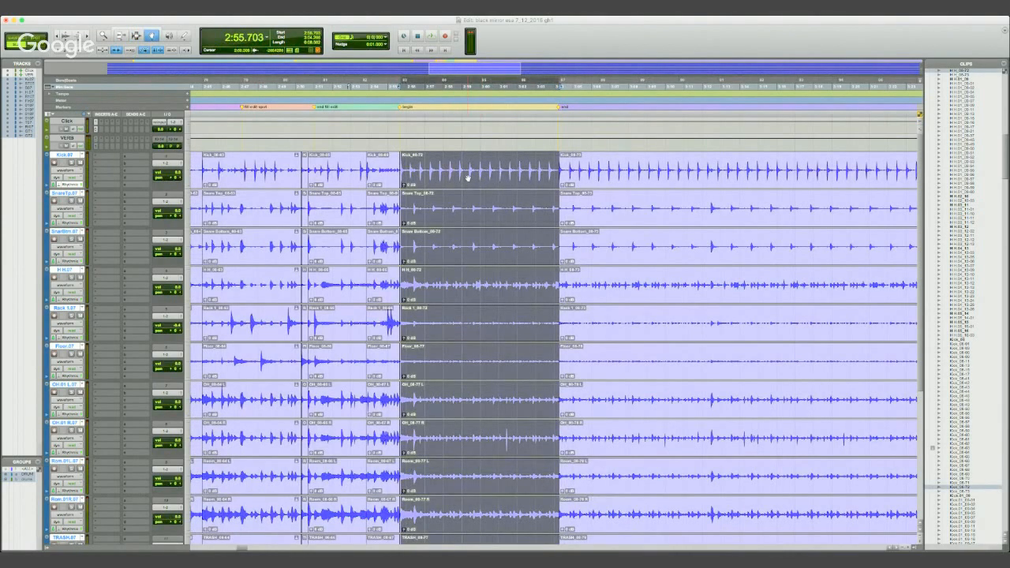
pyautogui.press('F7')
pyautogui.click(550, 164)
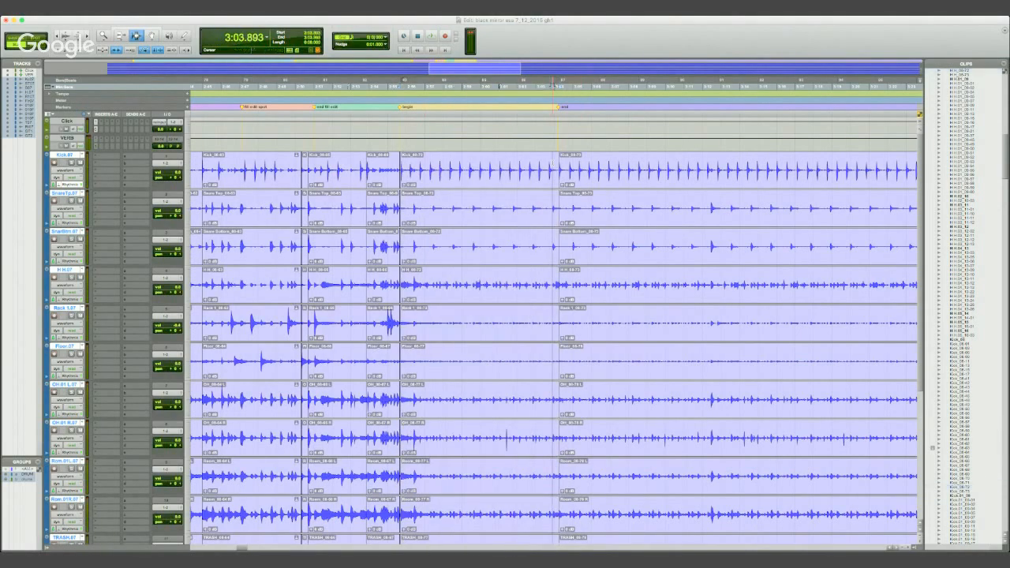
pyautogui.press('t')
pyautogui.press('t')
pyautogui.press('t')
pyautogui.press('t')
pyautogui.click(566, 169)
pyautogui.press('space')
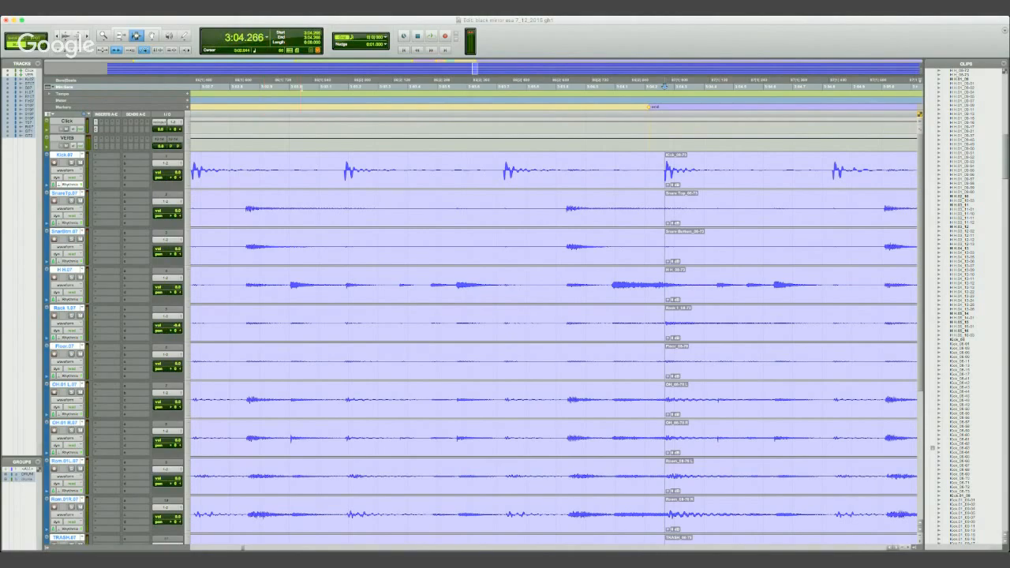
pyautogui.press('r')
pyautogui.press('r')
pyautogui.press('r')
pyautogui.press('r')
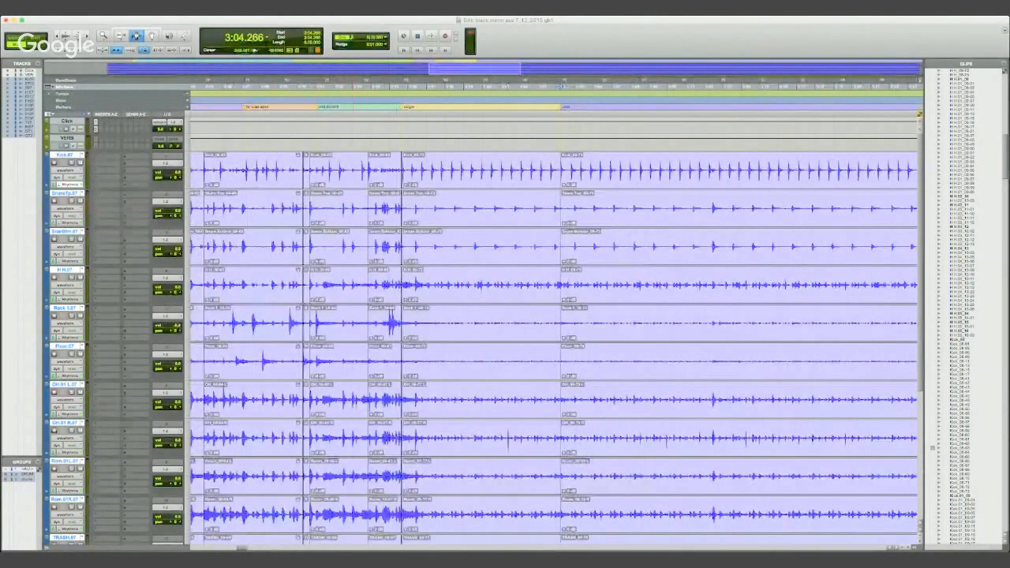
pyautogui.hotkey('alt', 'shift', 'Tab')
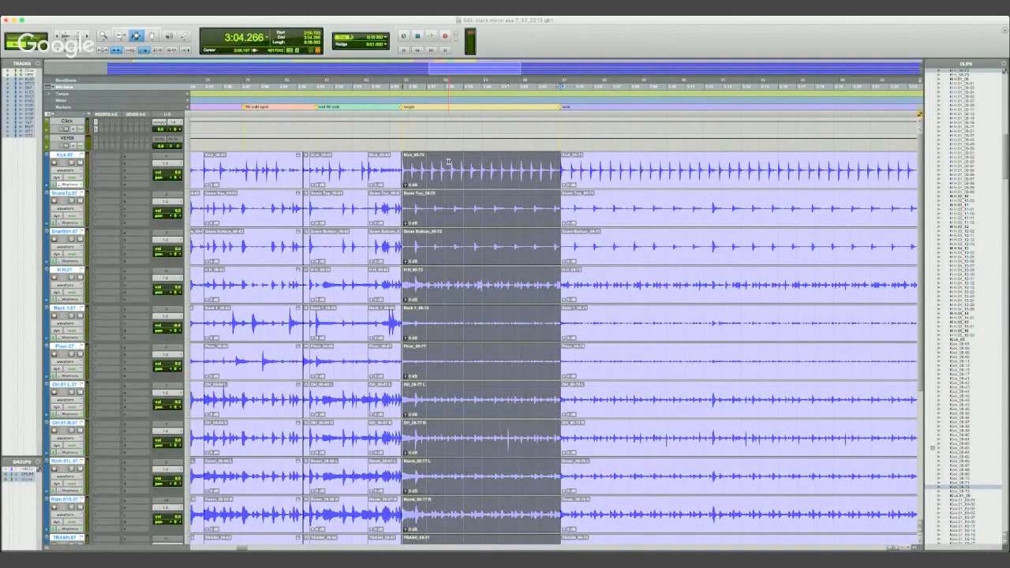
# - Try to place a copy of the selected section so that it overlaps the section's own last bars
pyautogui.click(153, 37)
pyautogui.moveTo(416, 167); pyautogui.dragTo(534, 166)
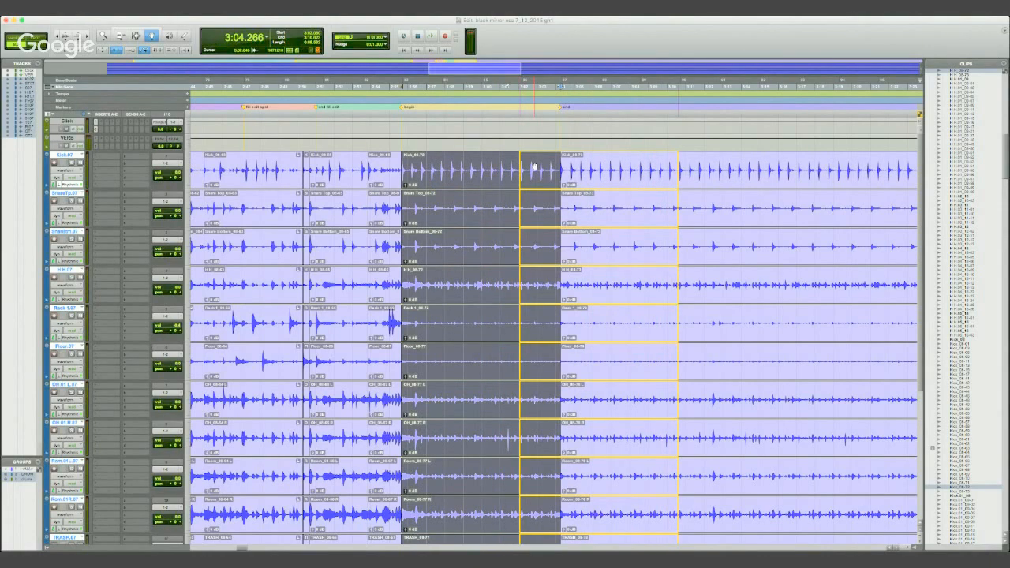
pyautogui.moveTo(534, 167); pyautogui.dragTo(532, 167)
pyautogui.press('super+z')
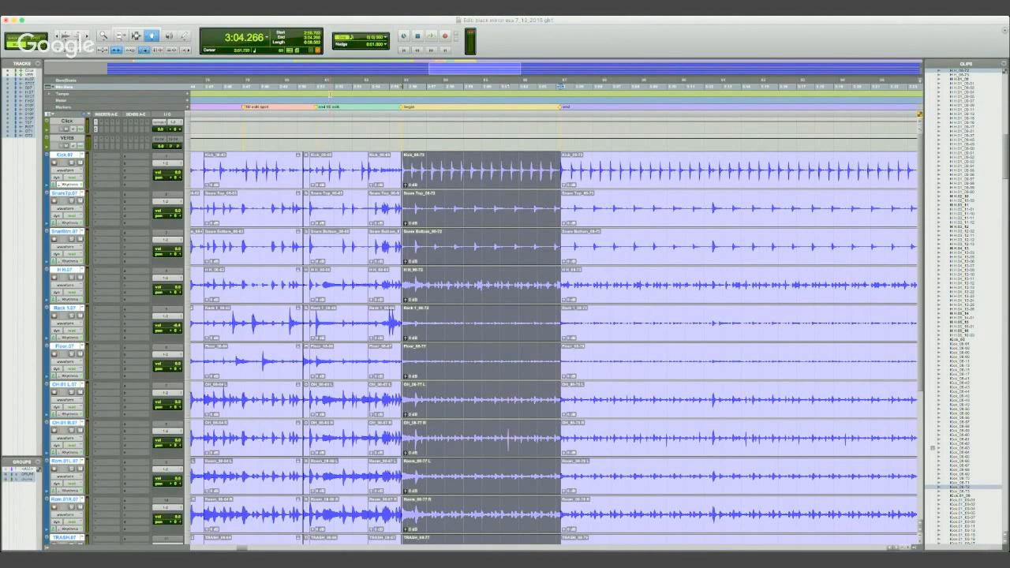
# - Place a copy of the selected drum section directly after the original, starting near the "end" marker
pyautogui.moveTo(423, 164); pyautogui.dragTo(578, 156)
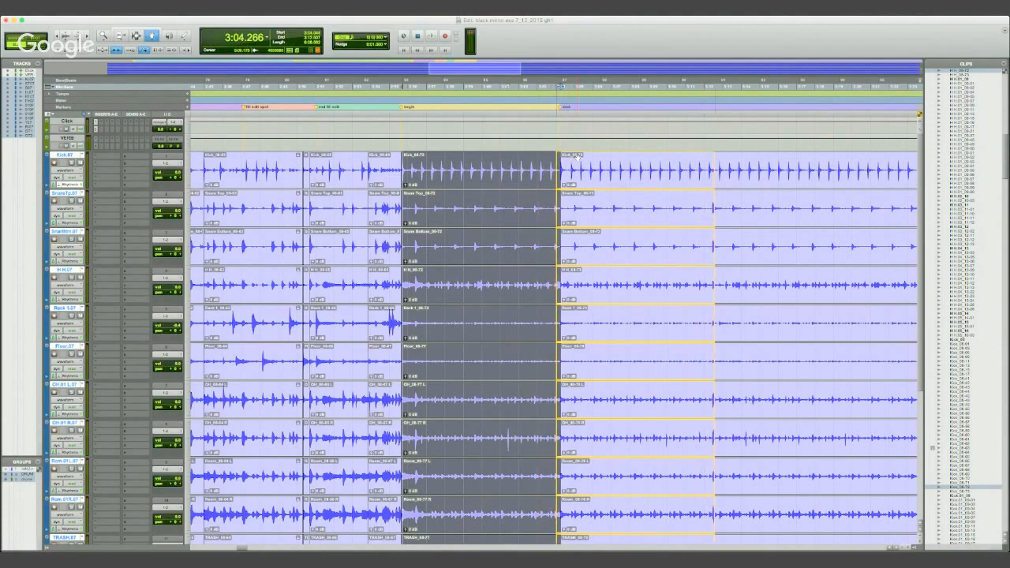
pyautogui.moveTo(578, 155); pyautogui.dragTo(578, 156)
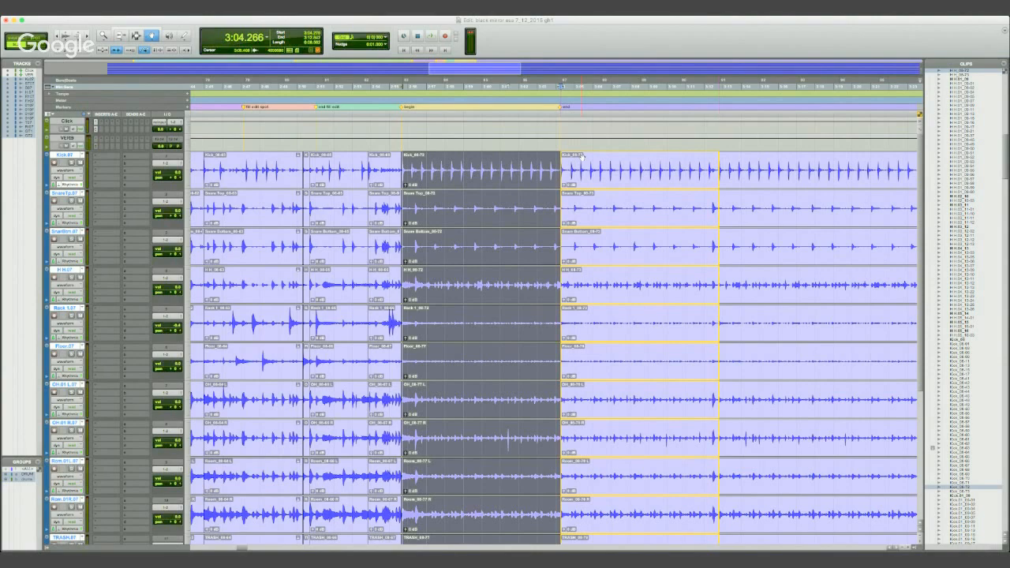
pyautogui.click(582, 156)
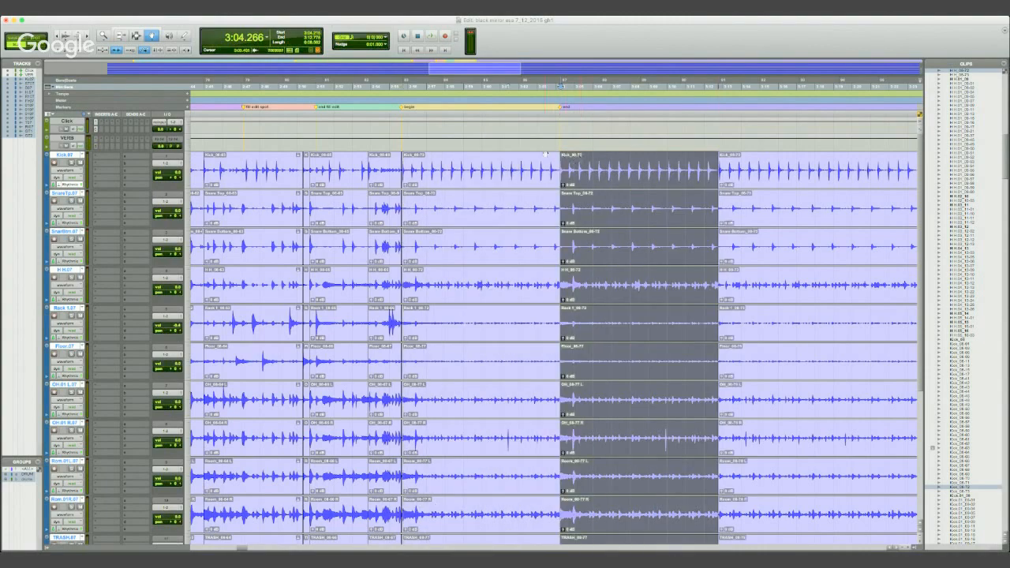
# - Move the copied drum section so that its first kick transient starts exactly at 3:04.266
pyautogui.press('t')
pyautogui.press('t')
pyautogui.press('t')
pyautogui.press('t')
pyautogui.press('t')
pyautogui.press('t')
pyautogui.press('t')
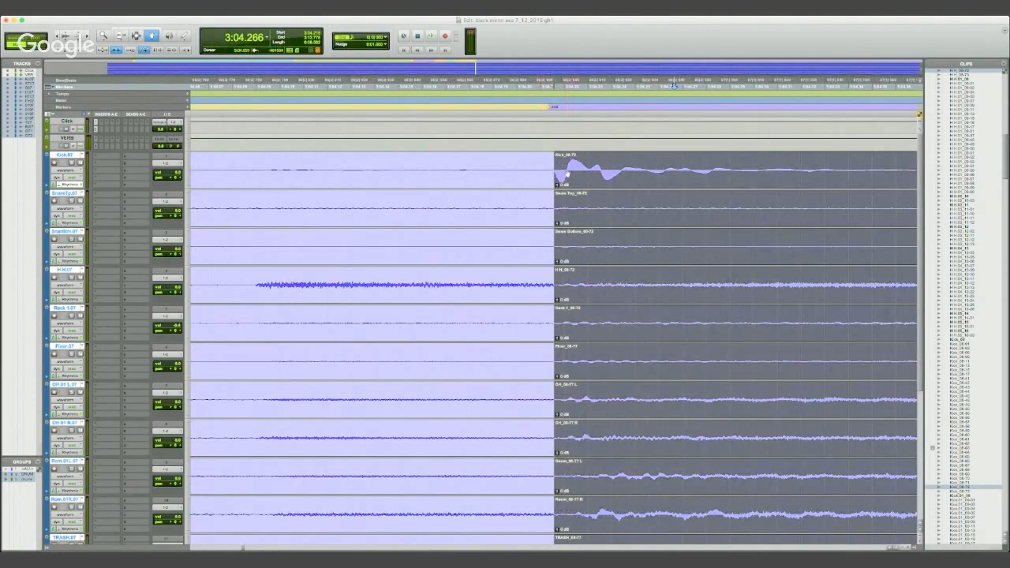
pyautogui.moveTo(564, 172); pyautogui.dragTo(683, 172)
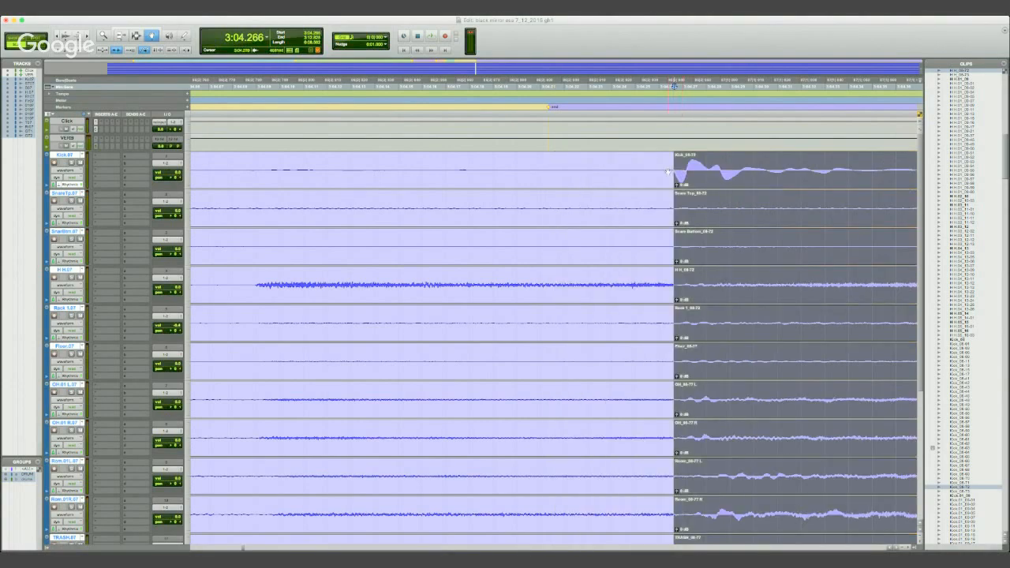
# - Play the drums from just before the steady kick section through the start of its copy at the "end" marker
pyautogui.press('r')
pyautogui.press('r')
pyautogui.press('r')
pyautogui.press('r')
pyautogui.press('r')
pyautogui.press('r')
pyautogui.press('r')
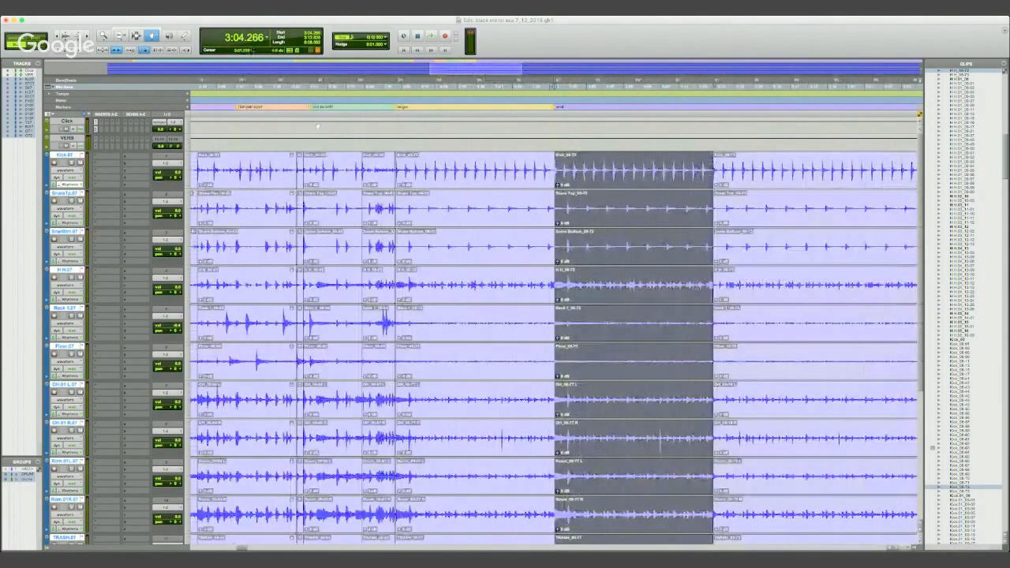
pyautogui.click(394, 101)
pyautogui.press('space')
pyautogui.press('space')
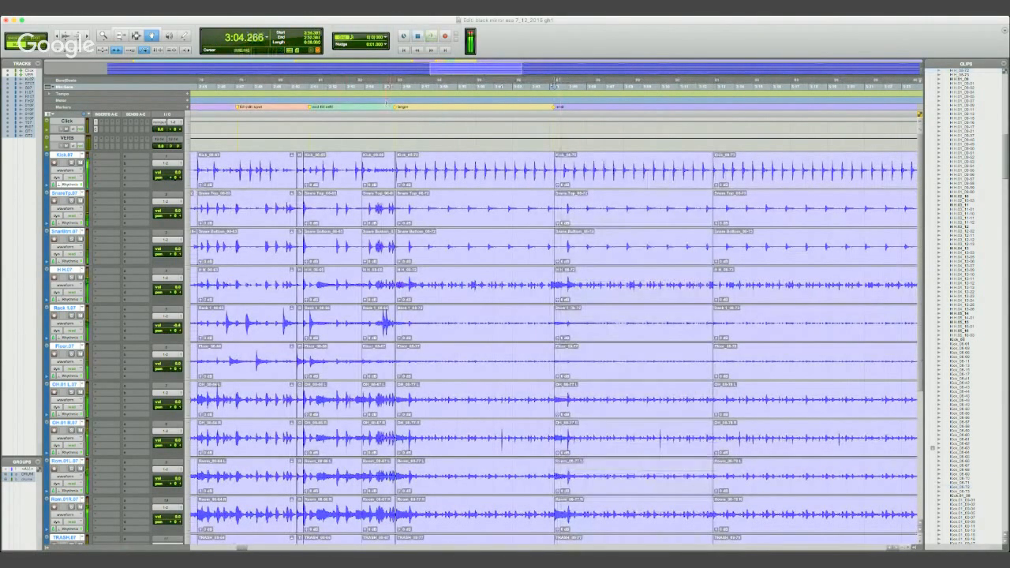
pyautogui.click(158, 51)
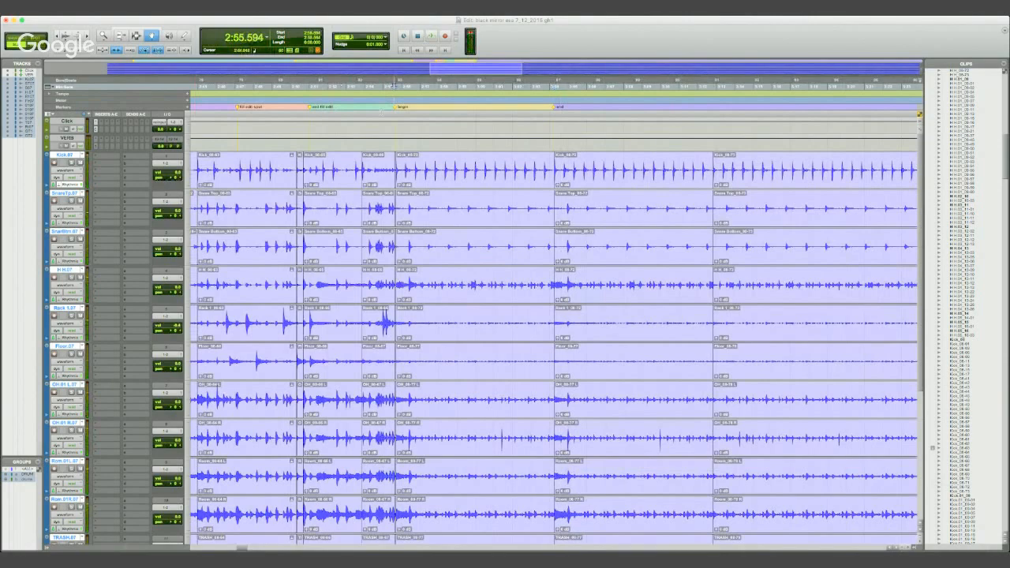
pyautogui.press('space')
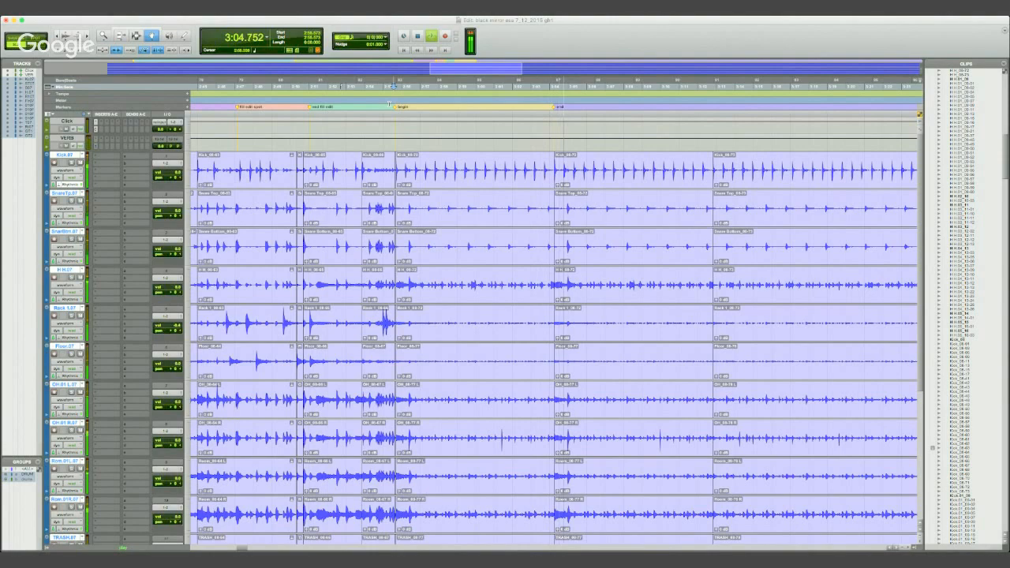
pyautogui.press('space')
# - Trim the start of the copied drum section slightly earlier, to 3:04.252, just ahead of its first kick
pyautogui.click(548, 89)
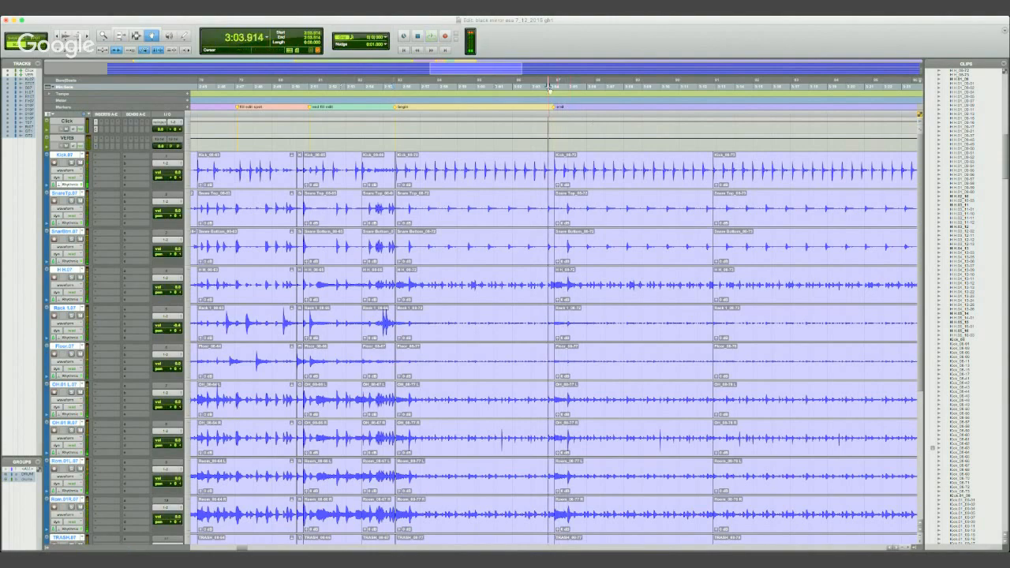
pyautogui.press('t')
pyautogui.press('t')
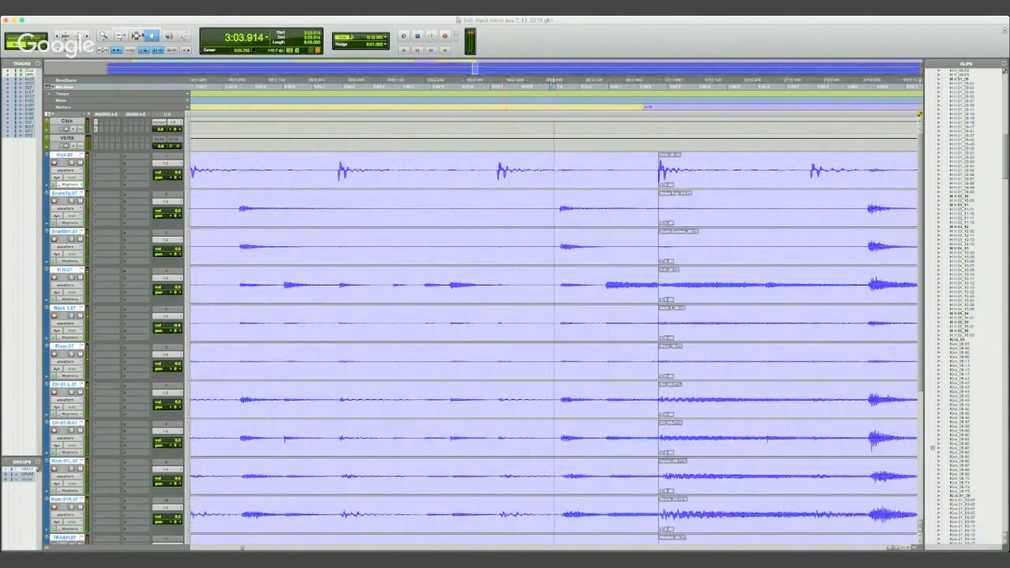
pyautogui.press('F6')
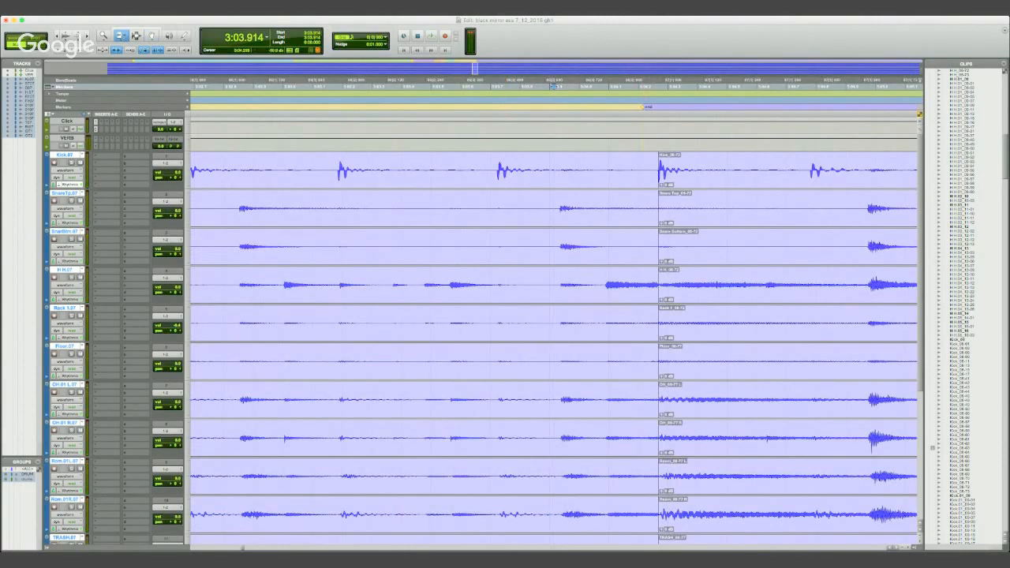
pyautogui.moveTo(660, 180); pyautogui.dragTo(655, 179)
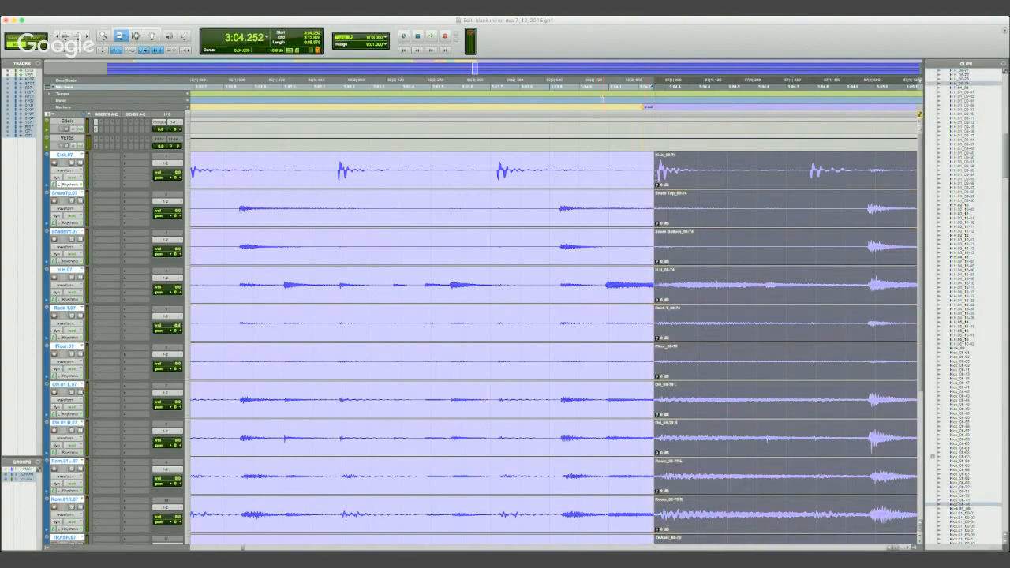
# - Play the drums across the edit point from 3:03.686 to audition the join
pyautogui.click(487, 93)
pyautogui.press('space')
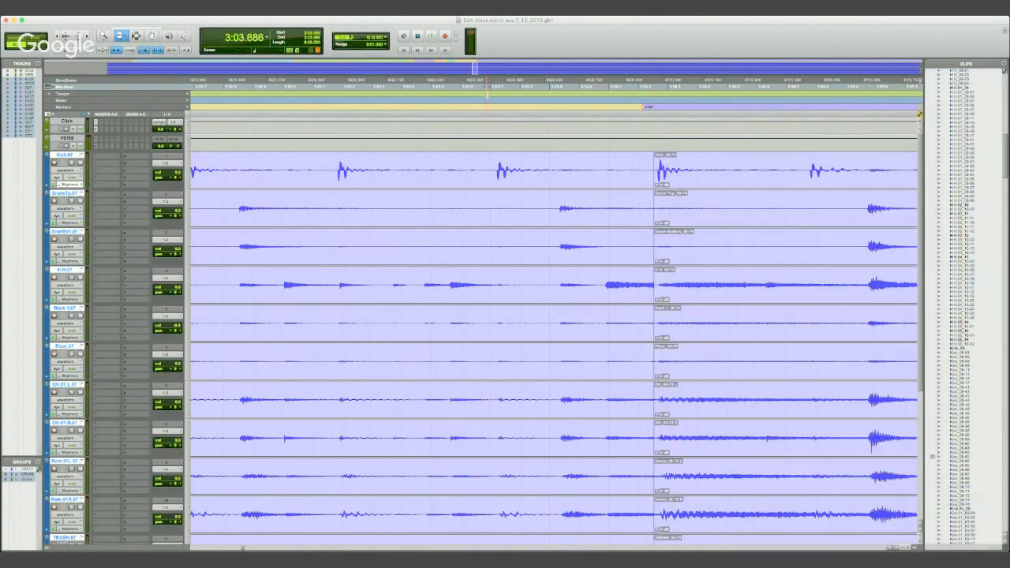
pyautogui.press('space')
pyautogui.press('space')
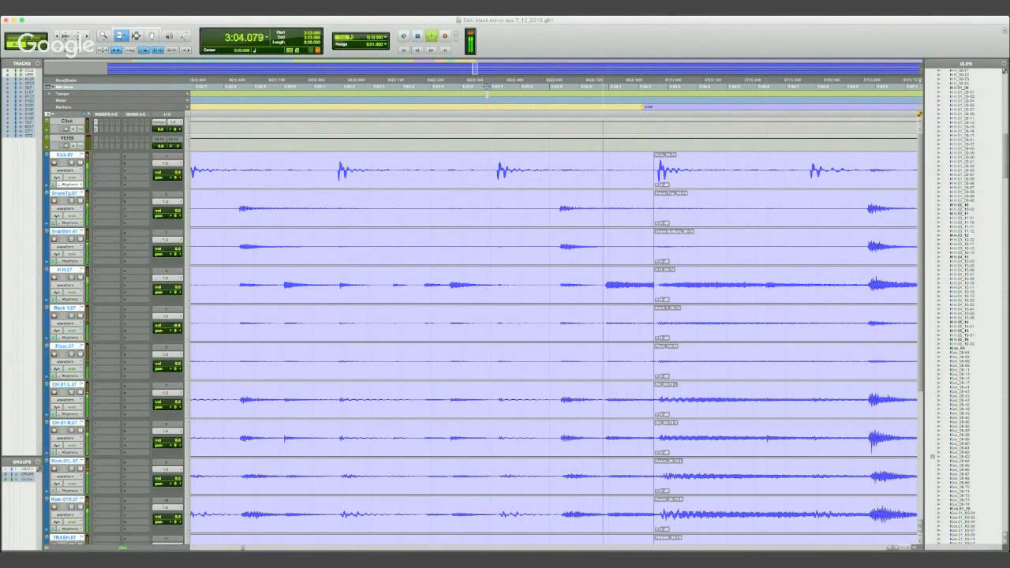
pyautogui.press('space')
pyautogui.press('space')
pyautogui.press('space')
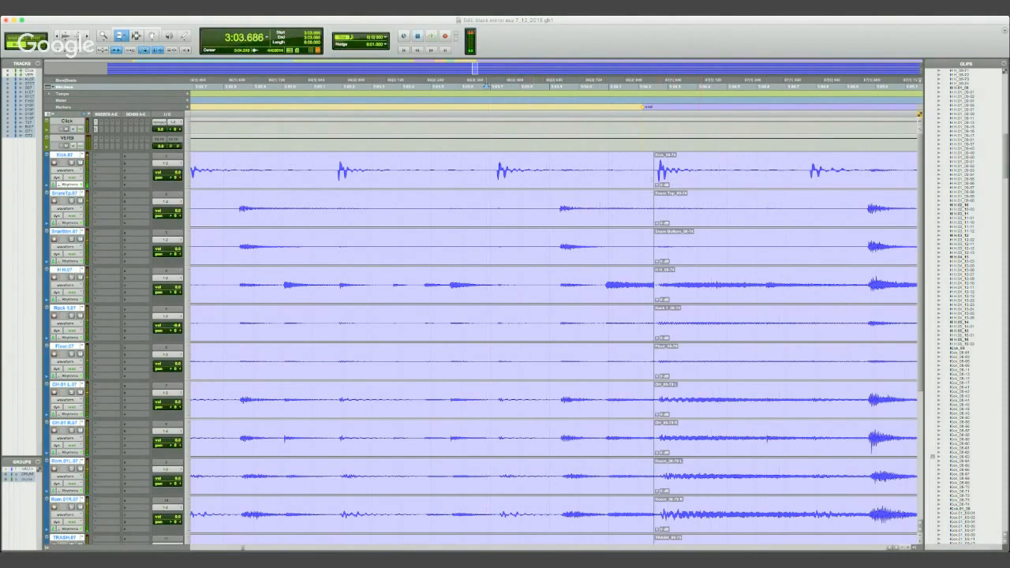
# - Extend the end of the original drum section toward the copy's first kick and play the join from 3:03.197
pyautogui.click(650, 180)
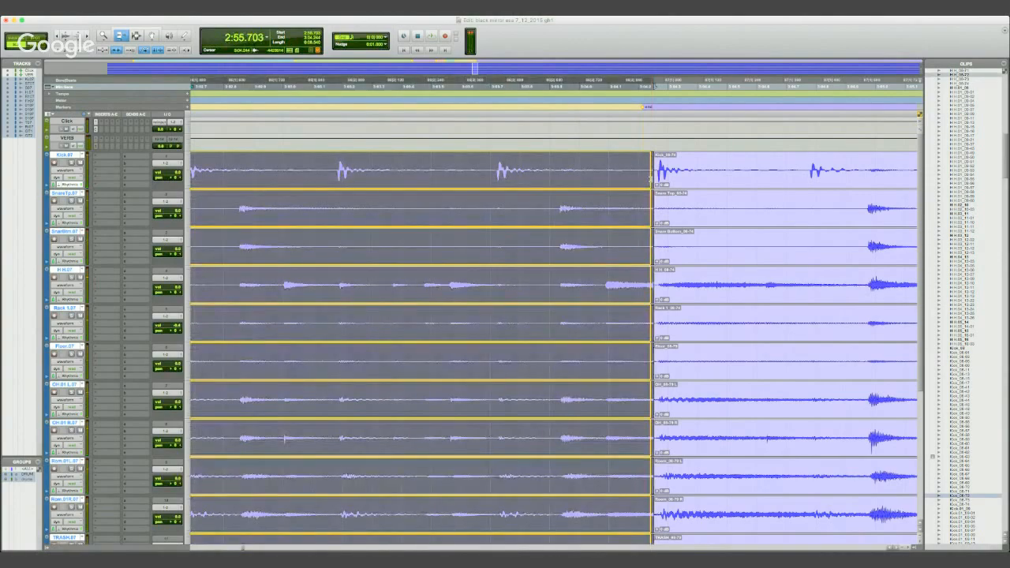
pyautogui.moveTo(650, 180); pyautogui.dragTo(658, 180)
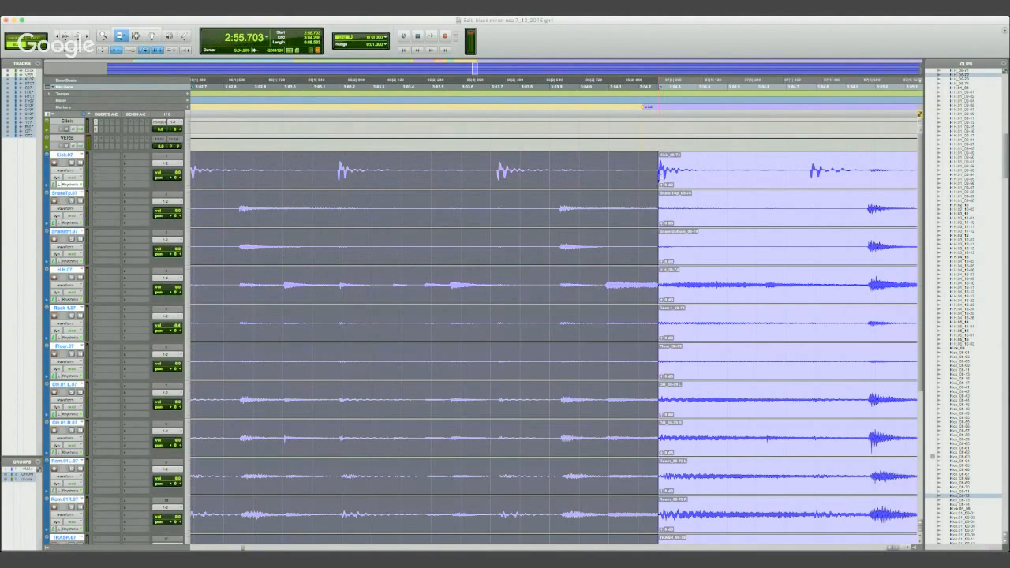
pyautogui.click(341, 96)
pyautogui.press('space')
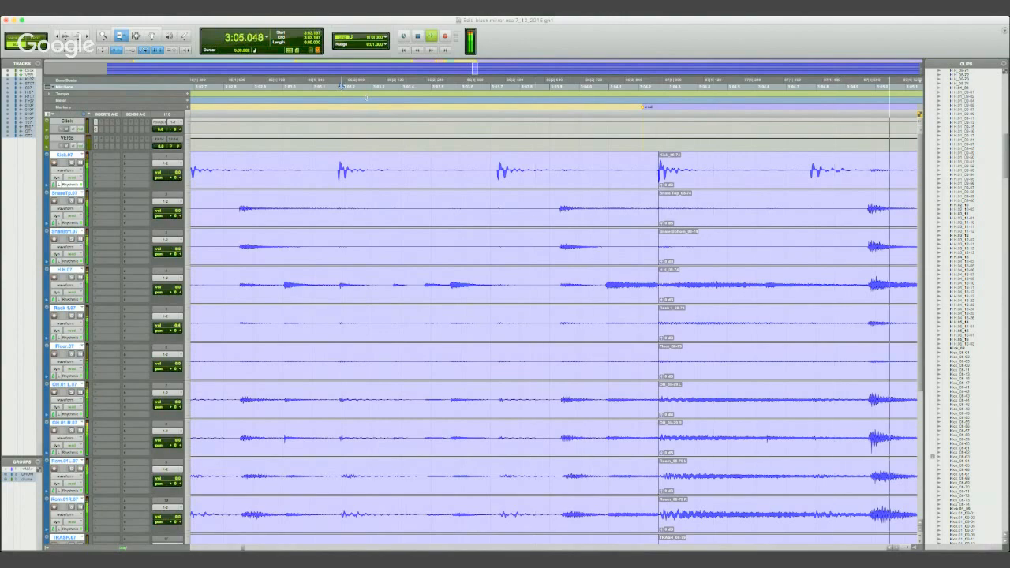
pyautogui.press('space')
pyautogui.press('space')
pyautogui.press('space')
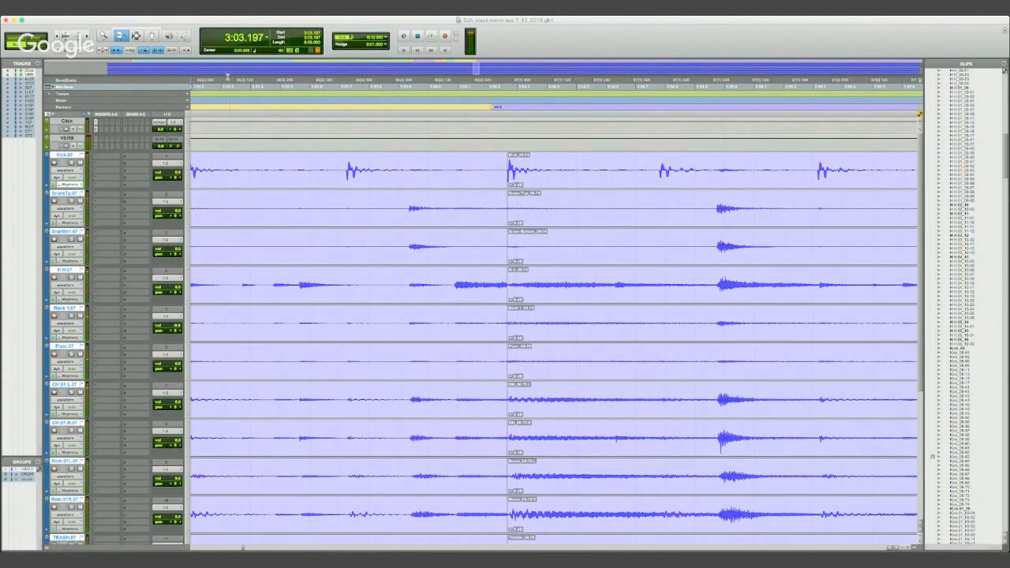
# - Trim the end of the original drum section precisely onto the start of the copy's first kick transient
pyautogui.click(504, 99)
pyautogui.press('t')
pyautogui.press('t')
pyautogui.press('t')
pyautogui.moveTo(590, 203); pyautogui.dragTo(596, 181)
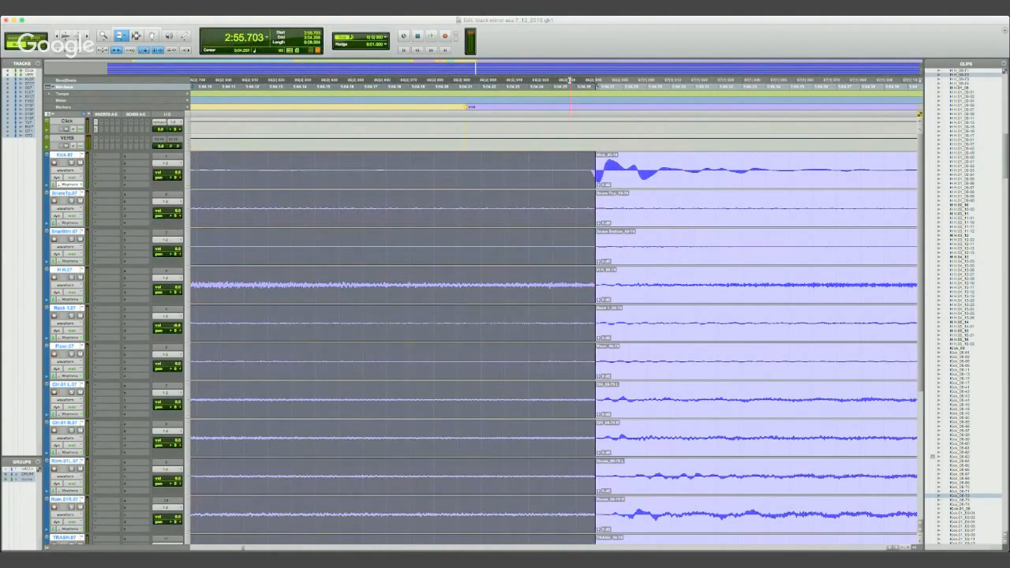
# - Play the drums from 3:04.250 to check the cut at the copy's first kick
pyautogui.click(554, 88)
pyautogui.press('space')
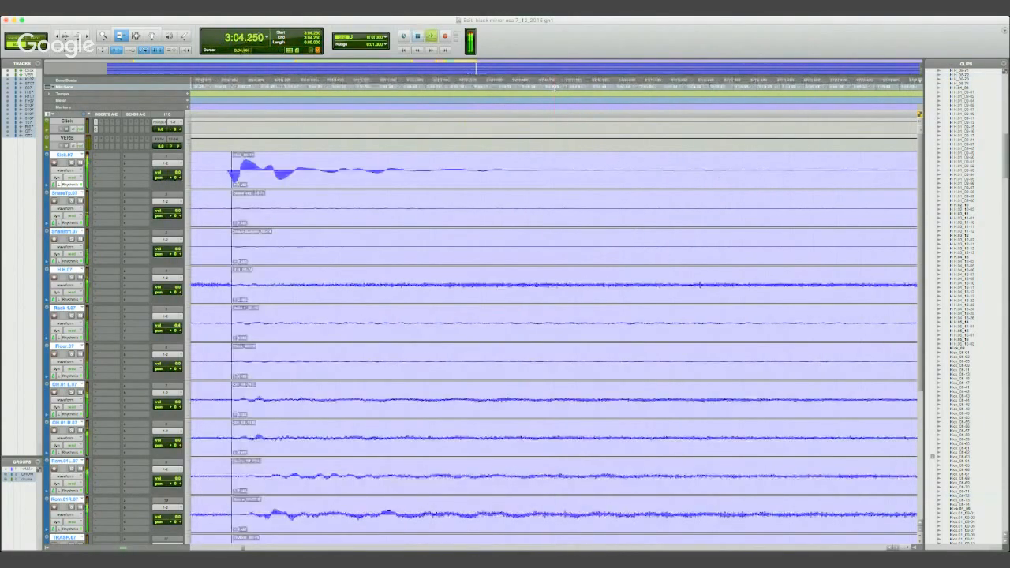
pyautogui.press('space')
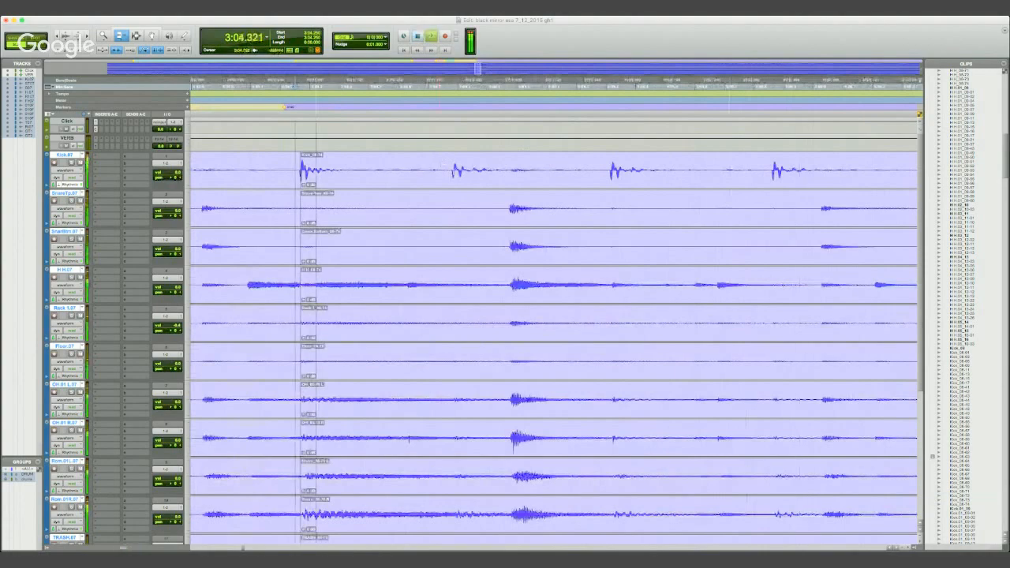
pyautogui.press('space')
pyautogui.press('space')
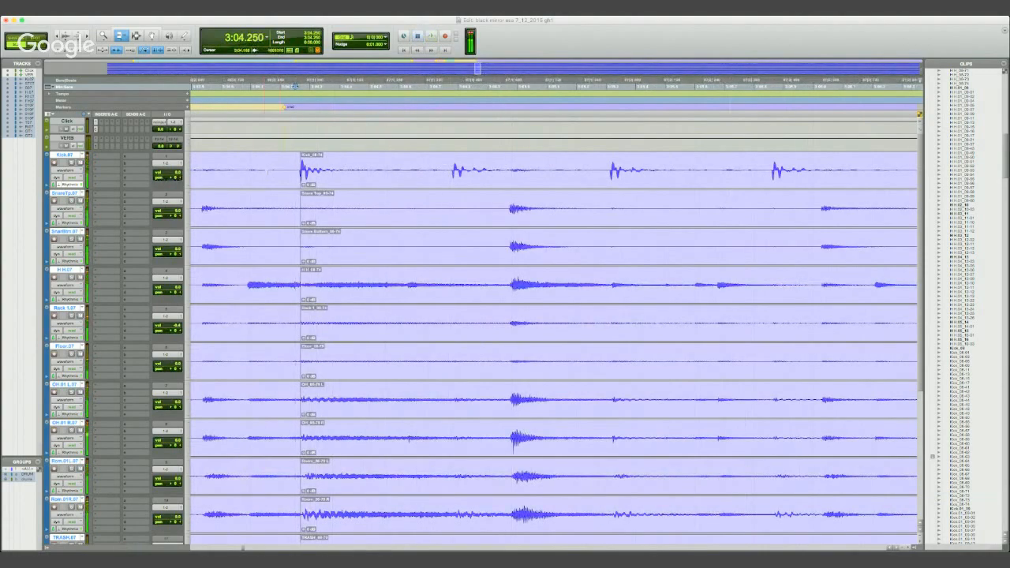
# - Try extending the original section over the copy's first kick, play it from 3:03.932, and undo the boundary trims
pyautogui.moveTo(299, 170); pyautogui.dragTo(427, 175)
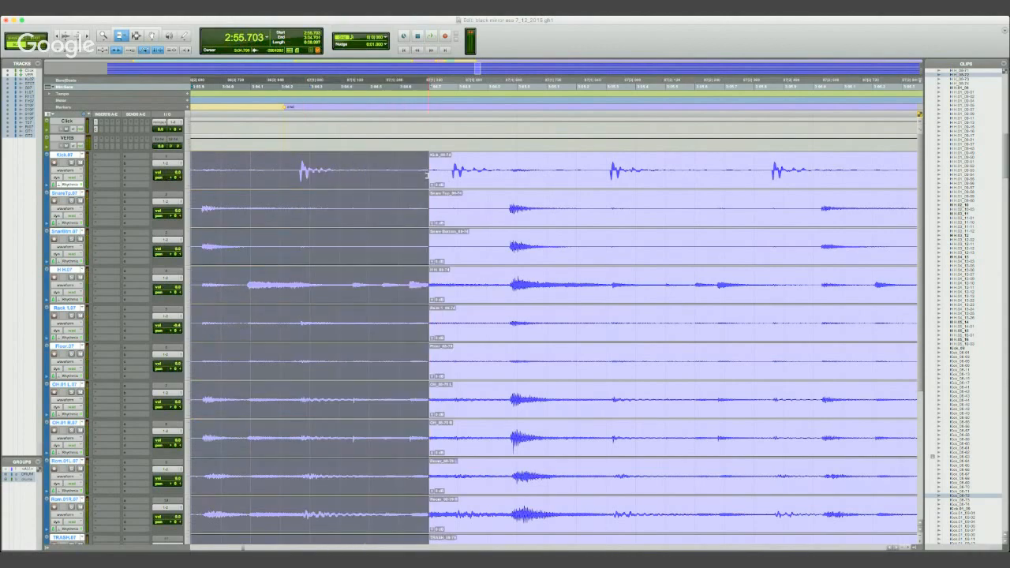
pyautogui.click(201, 87)
pyautogui.press('space')
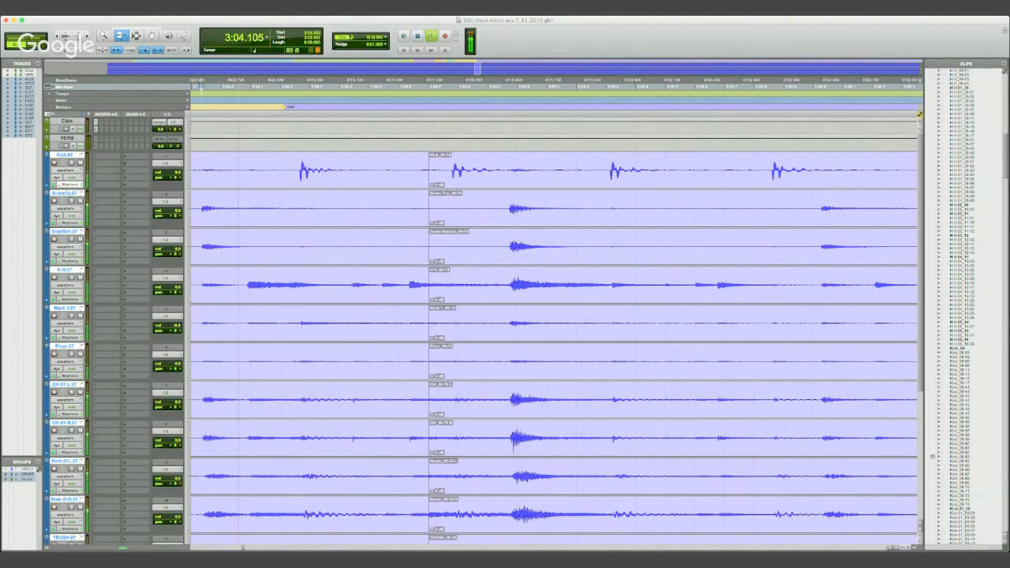
pyautogui.press('space')
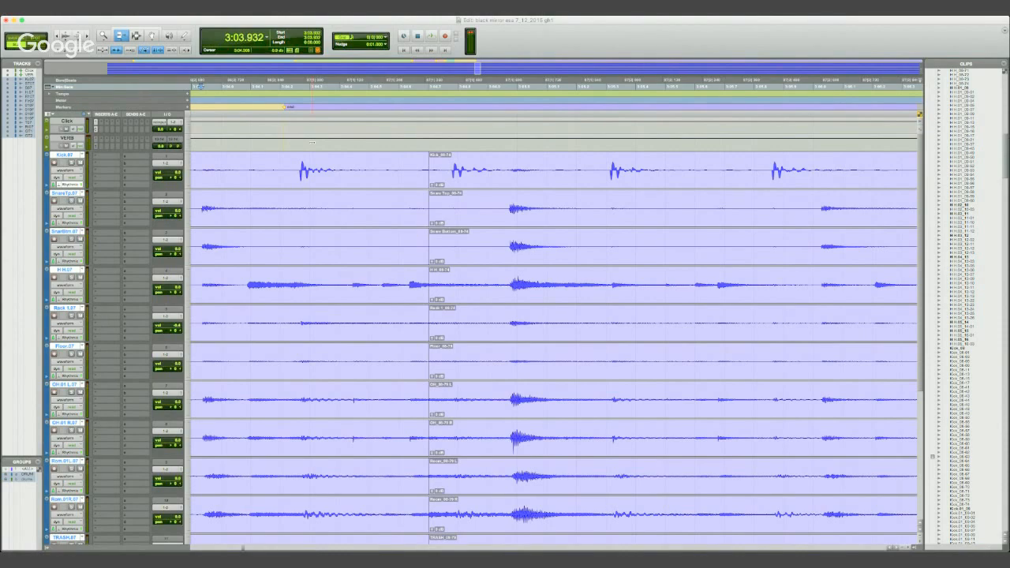
pyautogui.press('super+z')
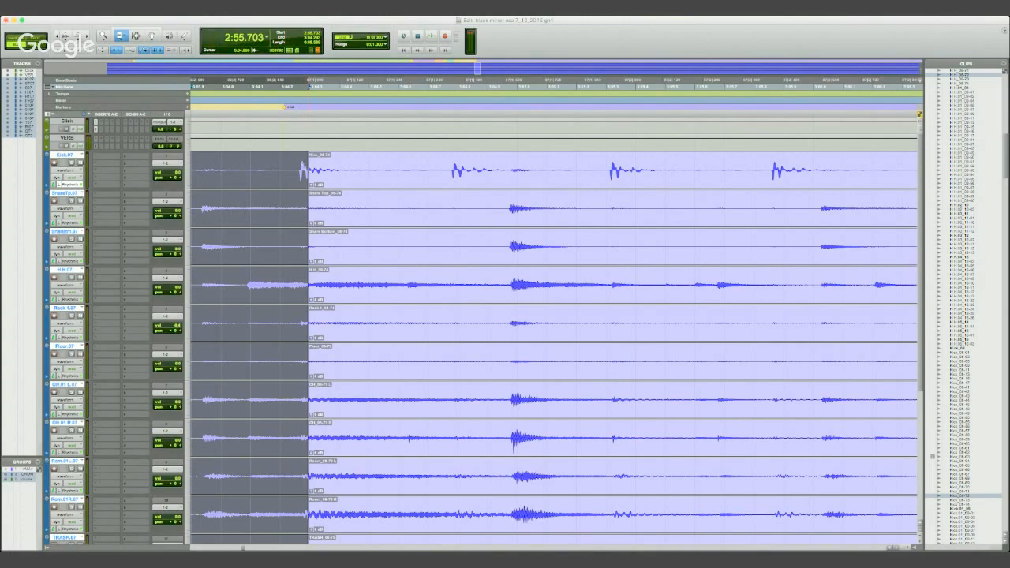
pyautogui.press('super+z')
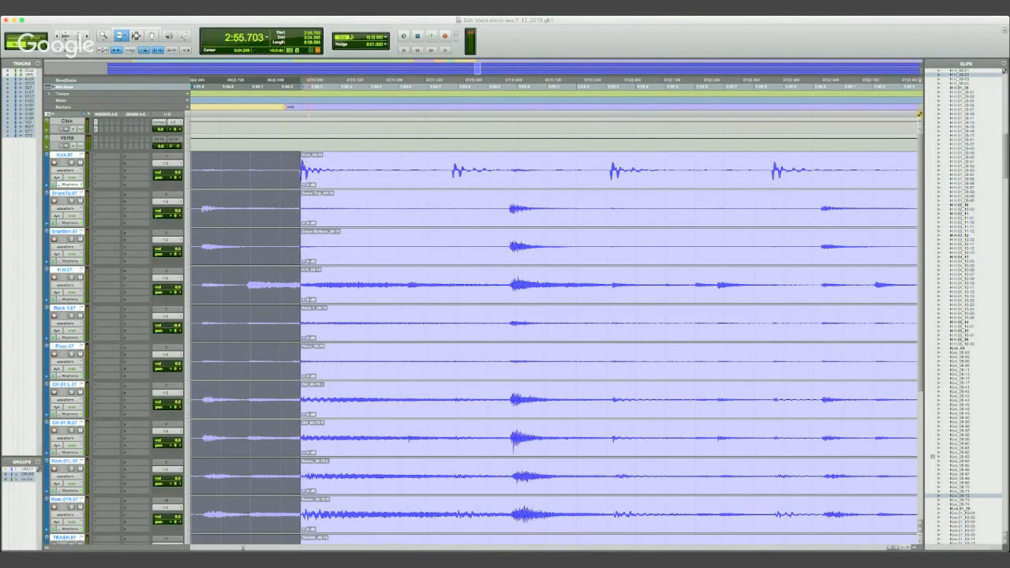
# - Split all the drum clips at 3:04.700, between the copy's first and second kicks
pyautogui.click(135, 35)
pyautogui.click(245, 276)
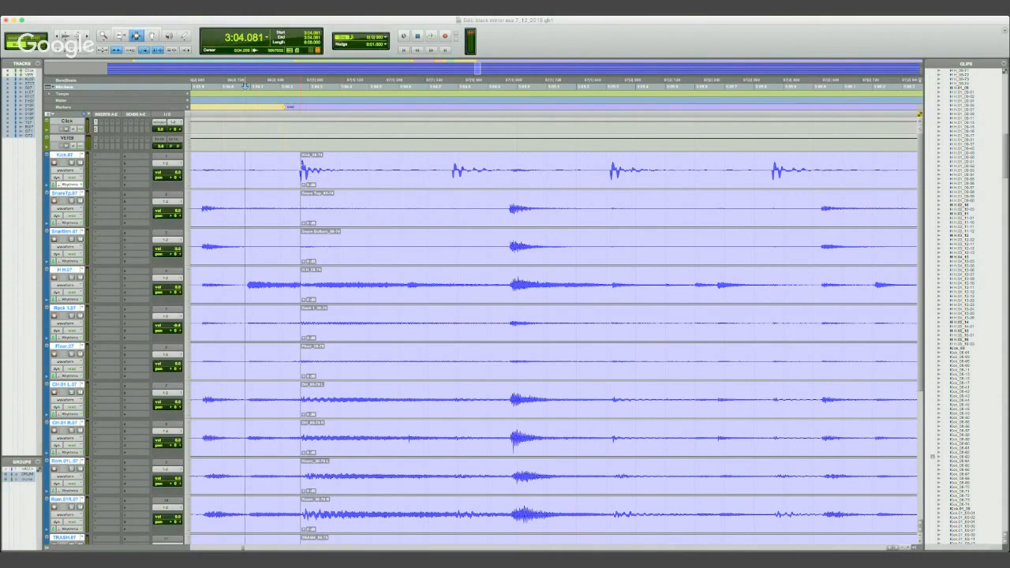
pyautogui.click(297, 84)
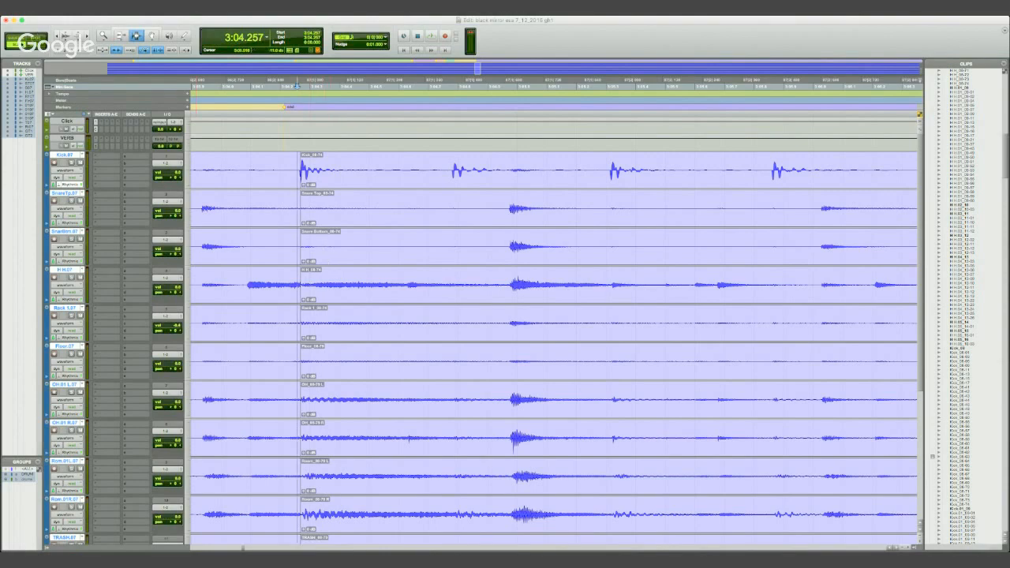
pyautogui.click(428, 180)
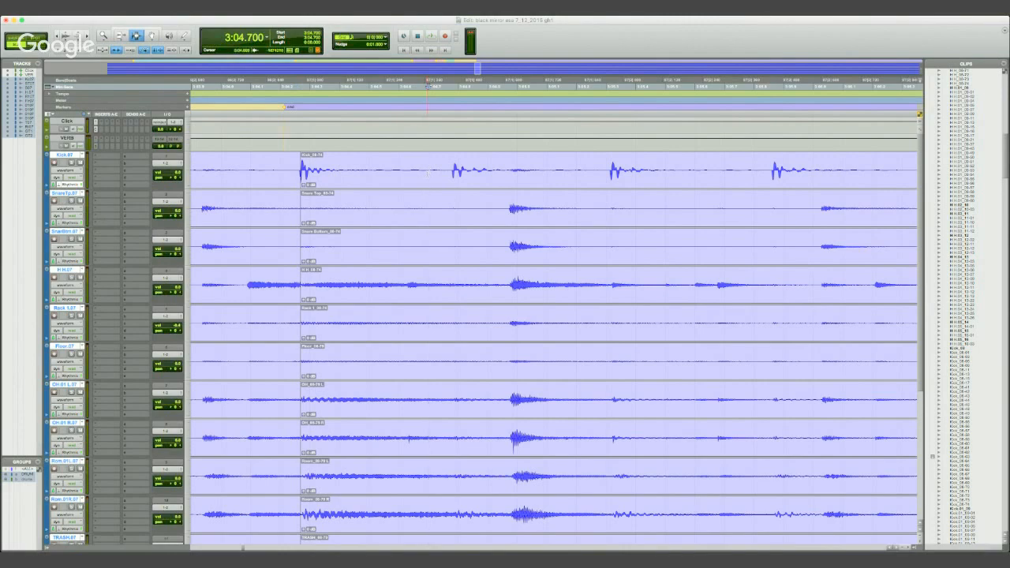
pyautogui.press('super+e')
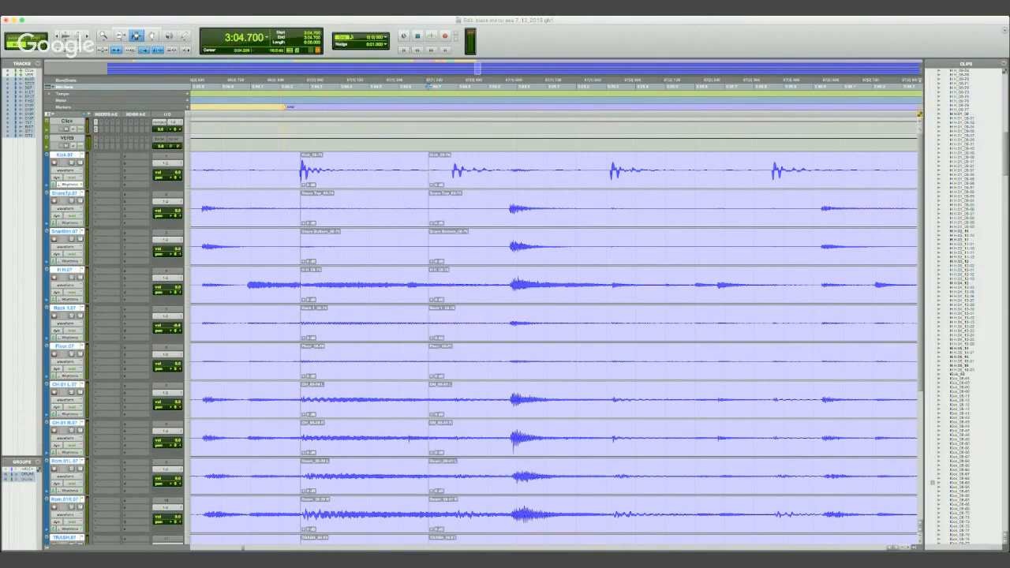
# - Trim the end of the separated first-kick clips earlier to leave a small gap before the second kick's clips
pyautogui.press('F6')
pyautogui.moveTo(426, 175); pyautogui.dragTo(417, 174)
pyautogui.press('F8')
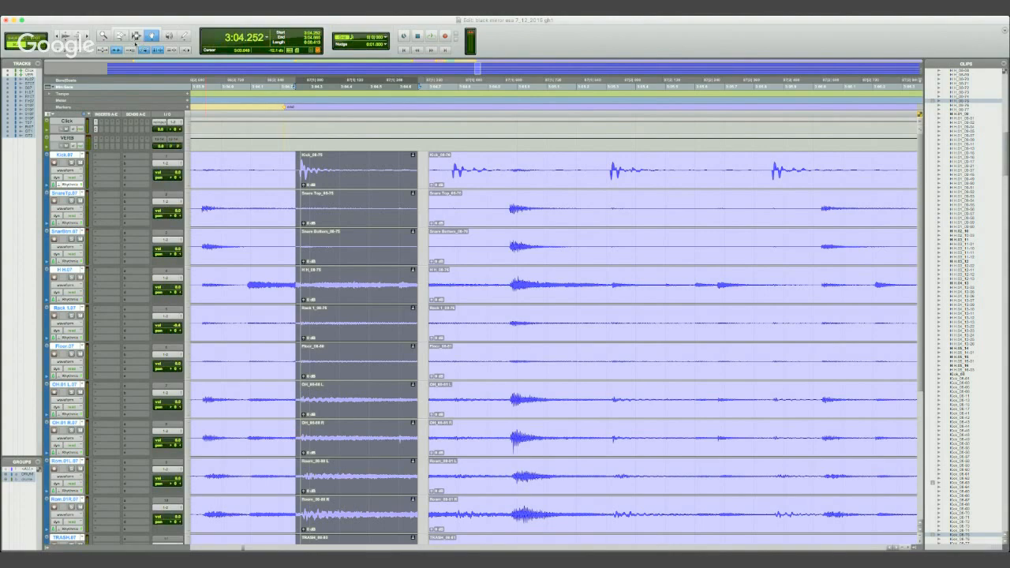
# - Move the separated first-kick clips later so that they start at 3:04.297, close to the second kick's clips
pyautogui.press('F6')
pyautogui.press('F8')
pyautogui.click(422, 162)
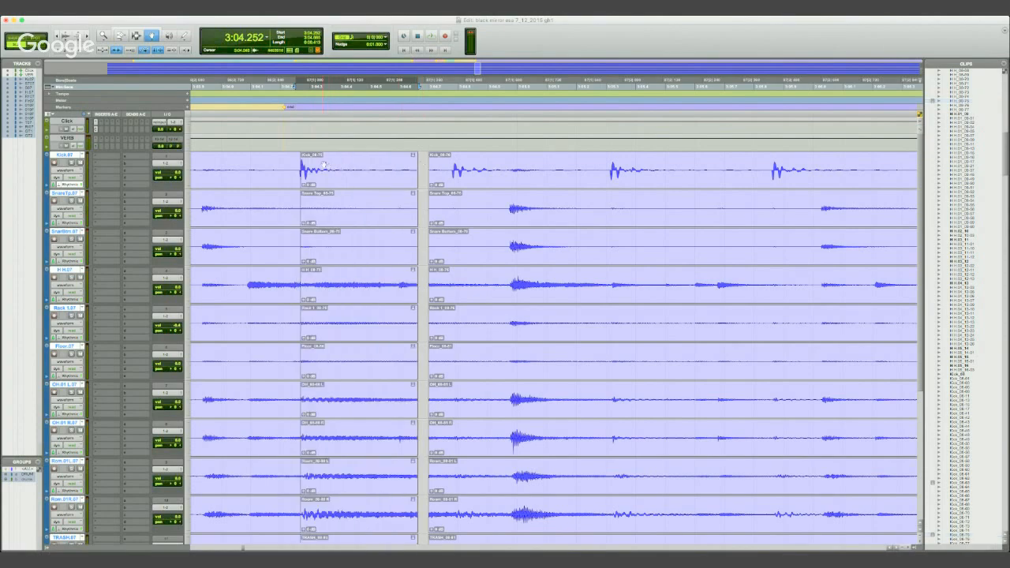
pyautogui.click(323, 163)
pyautogui.moveTo(313, 168); pyautogui.dragTo(316, 168)
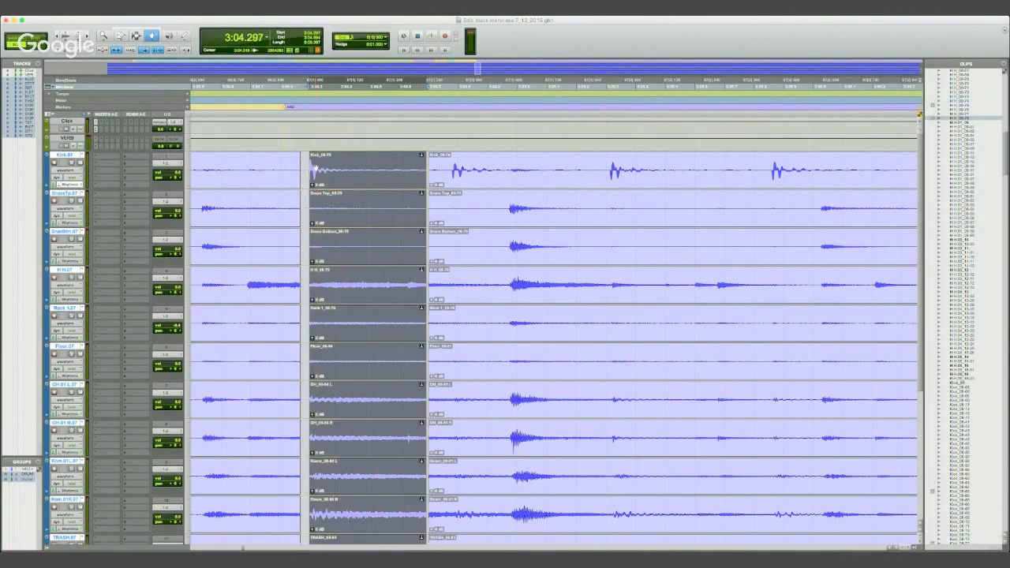
# - Extend the preceding drum clips across the gap to the moved first-kick clips, and trim them back before the doubled kick
pyautogui.press('F6')
pyautogui.moveTo(298, 281); pyautogui.dragTo(310, 284)
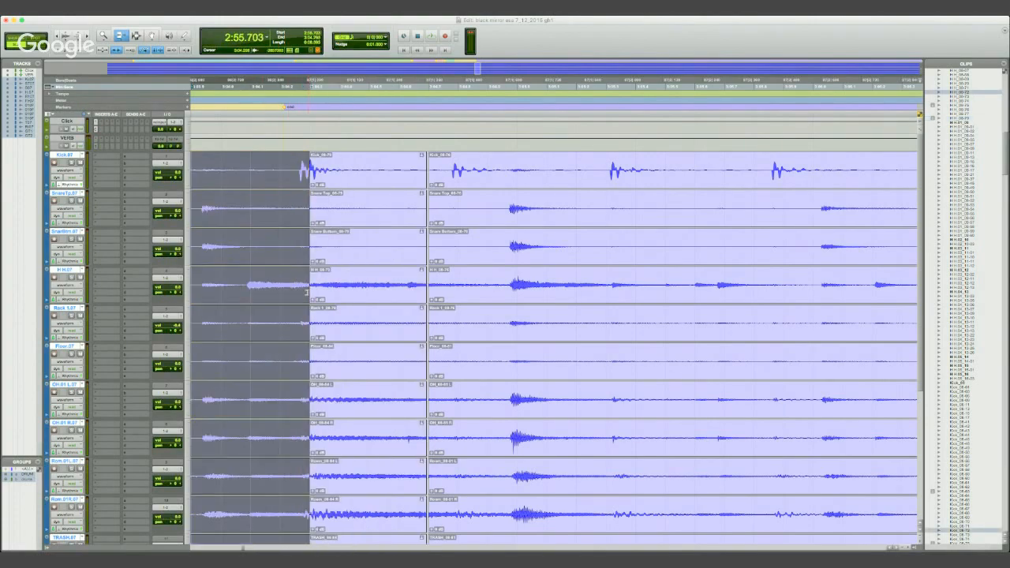
pyautogui.click(305, 181)
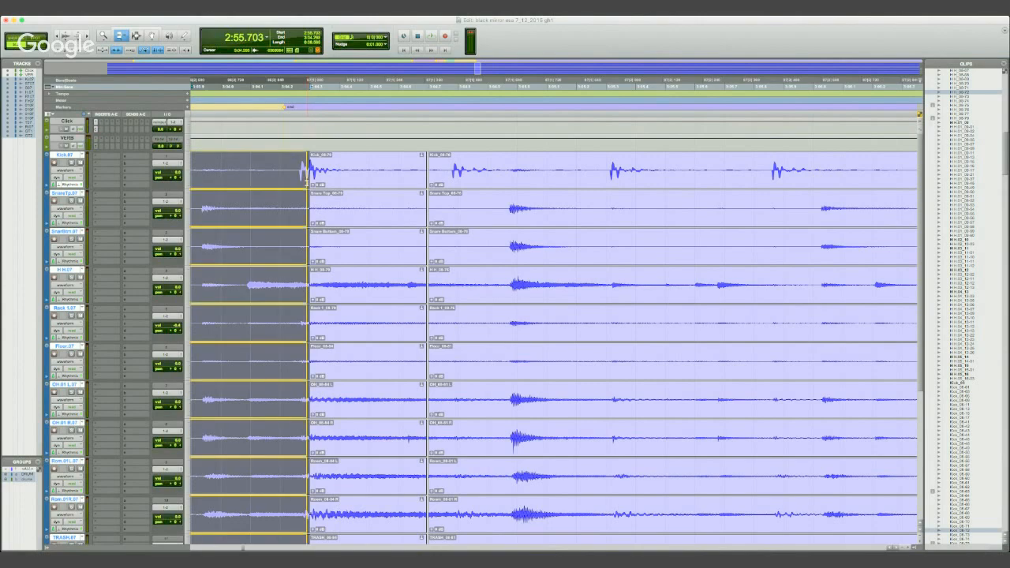
pyautogui.moveTo(304, 181); pyautogui.dragTo(298, 183)
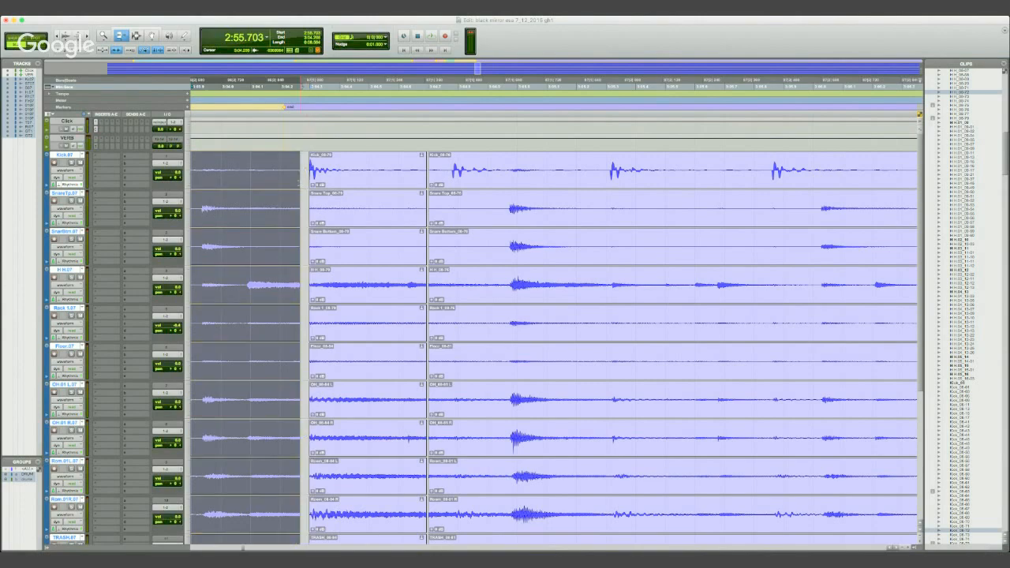
pyautogui.press('F8')
pyautogui.press('F6')
pyautogui.moveTo(297, 185); pyautogui.dragTo(299, 183)
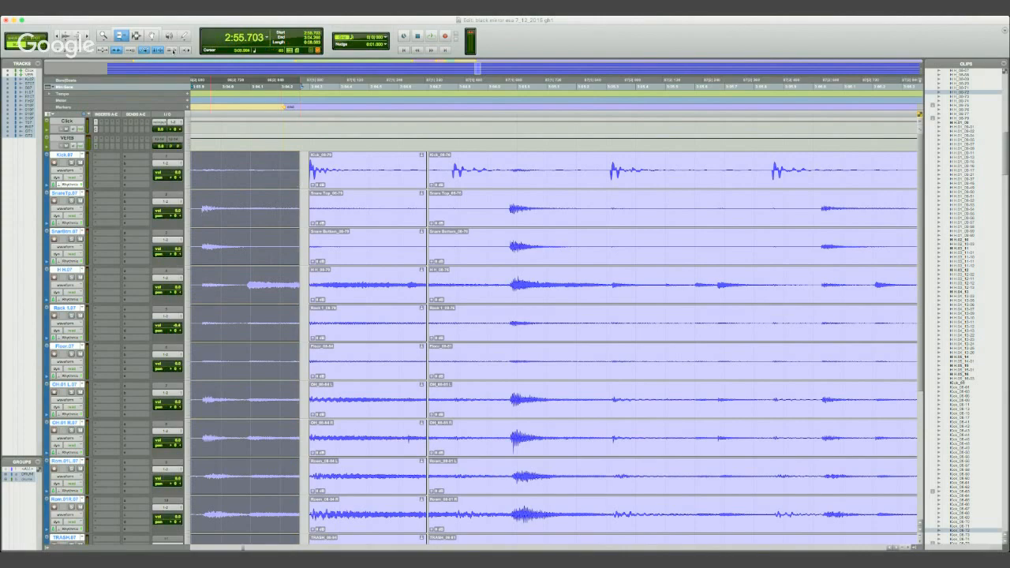
# - Move the separated first-kick clips earlier until they start at 3:04.266, directly against the end of the preceding drum clips
pyautogui.press('F6')
pyautogui.click(331, 180)
pyautogui.moveTo(331, 180); pyautogui.dragTo(323, 177)
pyautogui.press('t')
pyautogui.press('t')
pyautogui.press('t')
pyautogui.press('t')
pyautogui.press('t')
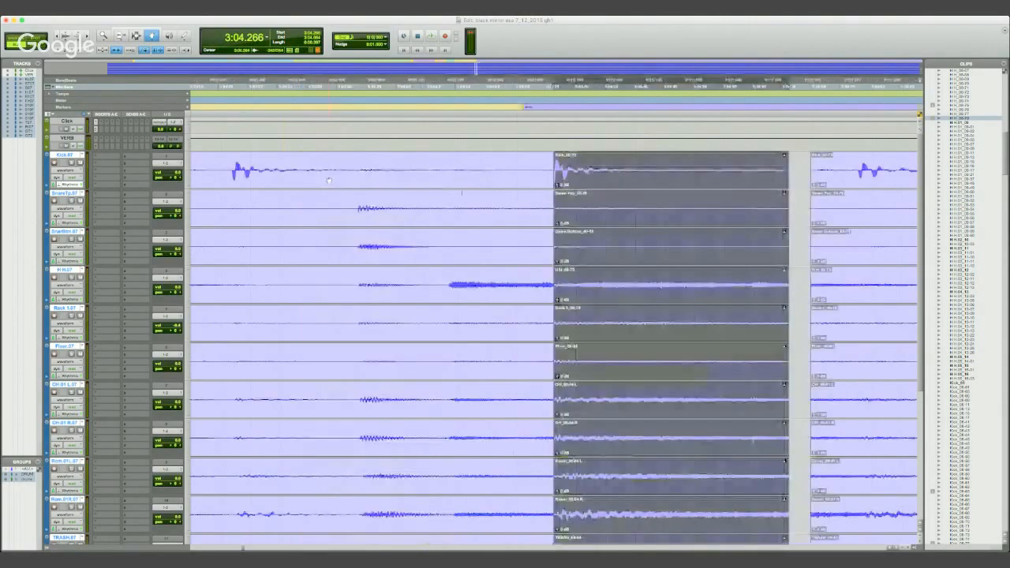
pyautogui.press('t')
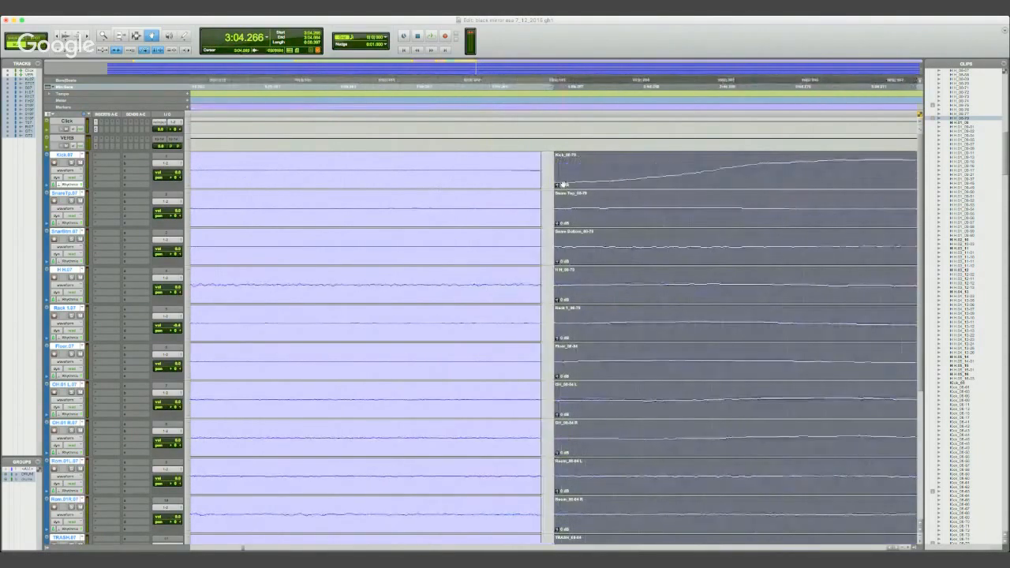
pyautogui.moveTo(563, 181); pyautogui.dragTo(552, 183)
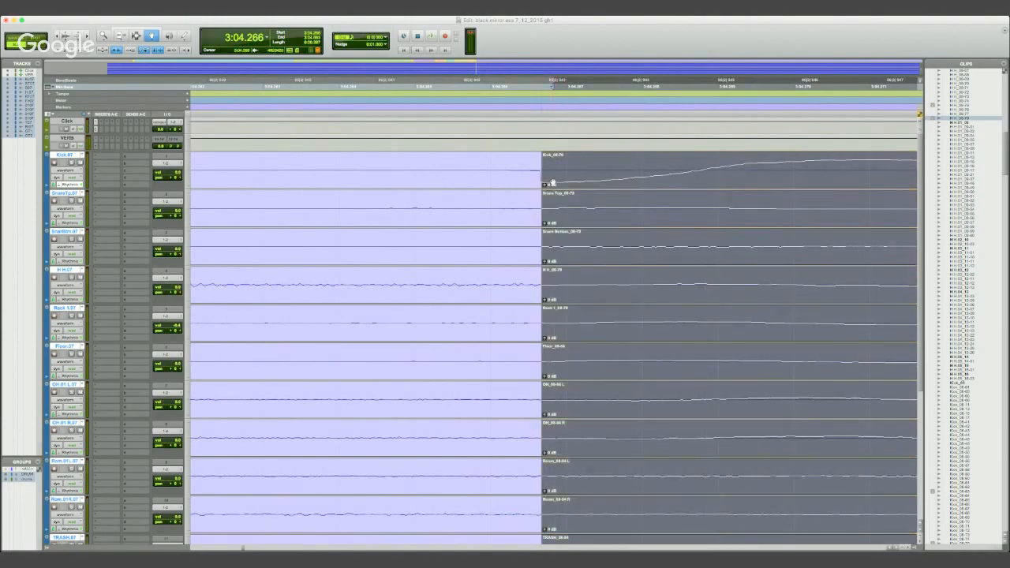
# - Undo the last move of the first-kick clips and redo it to compare both positions
pyautogui.press('t')
pyautogui.press('r')
pyautogui.press('r')
pyautogui.press('r')
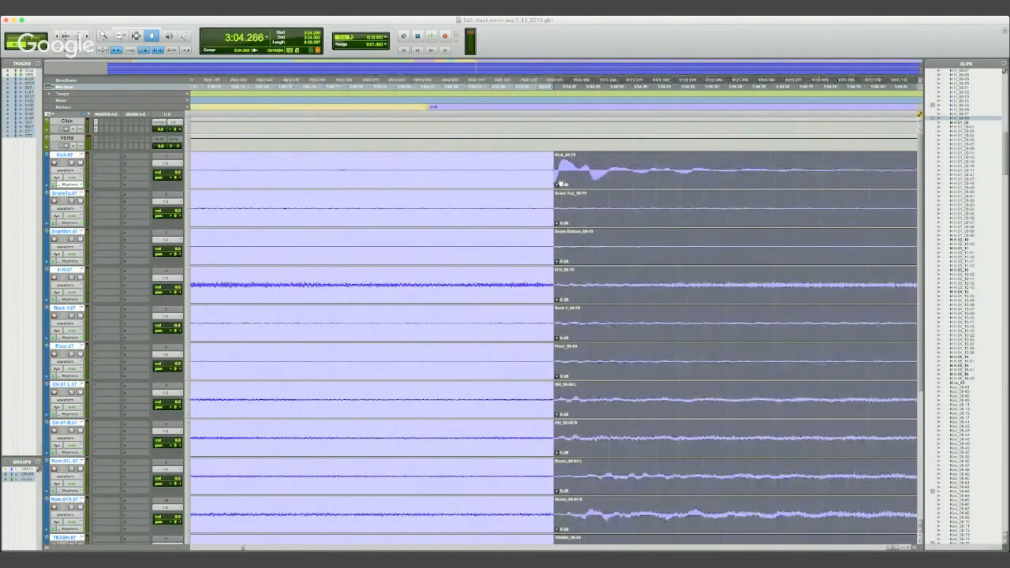
pyautogui.press('super+z')
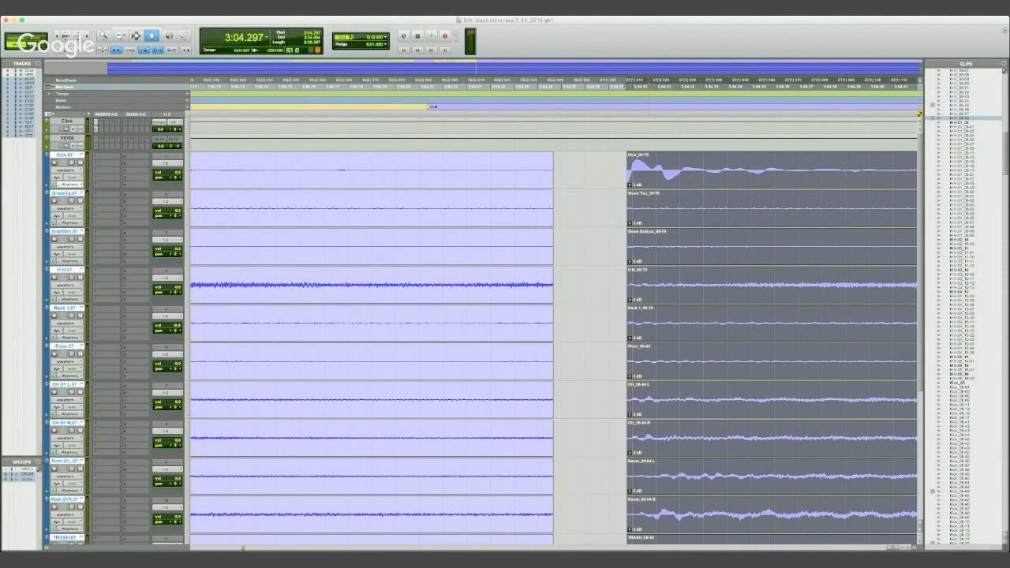
pyautogui.press('super+shift+z')
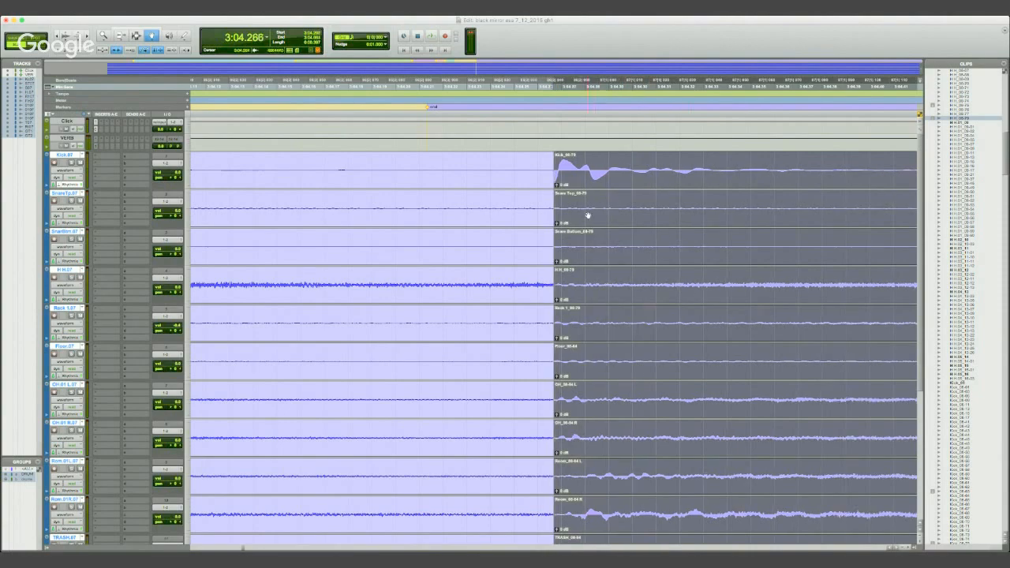
# - Play the drums from 3:03.598 across the first-kick join and the gap before the second kick's clips
pyautogui.press('r')
pyautogui.press('r')
pyautogui.press('r')
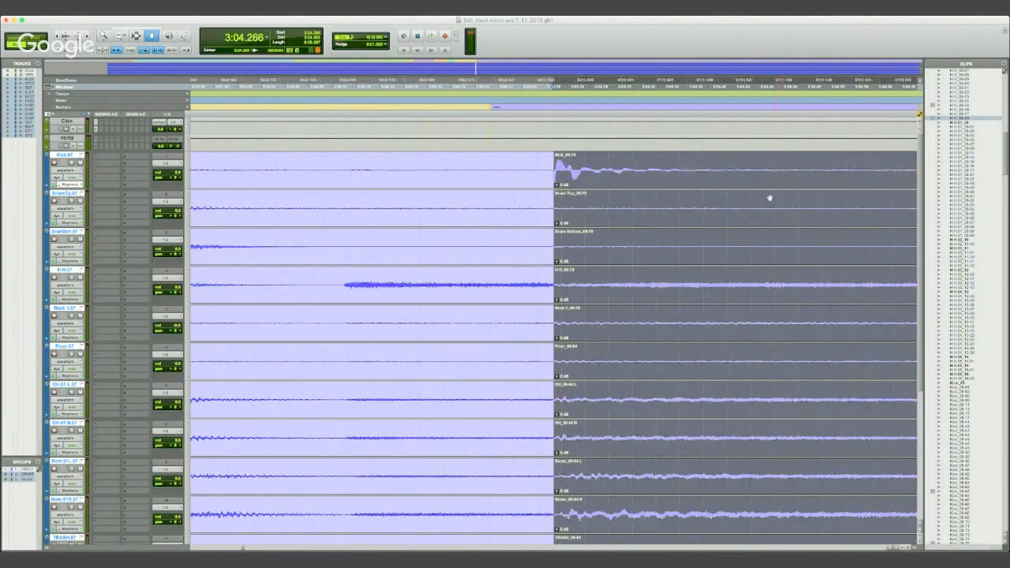
pyautogui.click(137, 36)
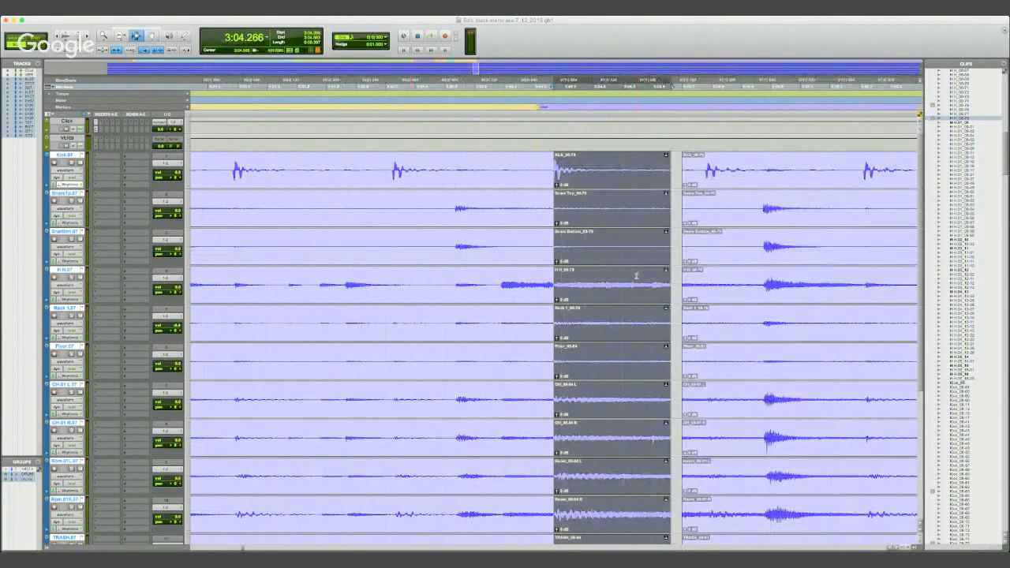
pyautogui.click(548, 85)
pyautogui.press('space')
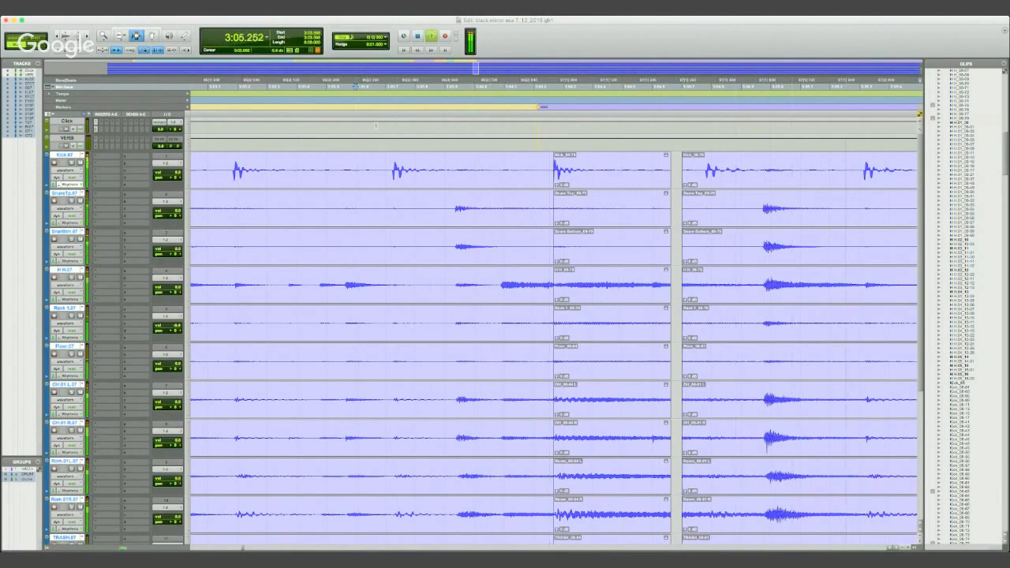
pyautogui.press('space')
# - Extend the end of the first-kick clips to the second kick's clips and play from 3:04.178
pyautogui.press('F6')
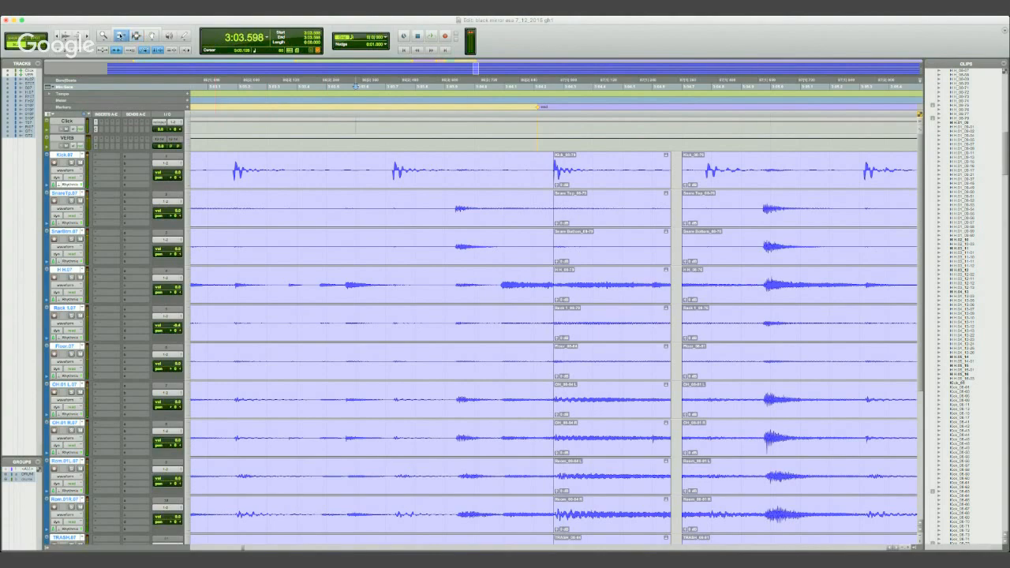
pyautogui.moveTo(669, 171); pyautogui.dragTo(683, 171)
pyautogui.click(527, 86)
pyautogui.press('space')
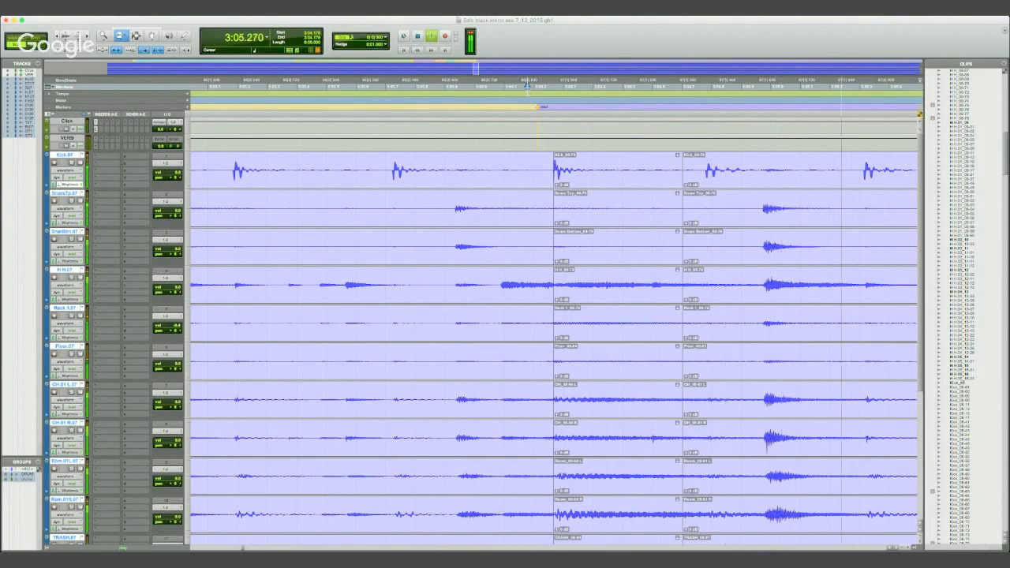
pyautogui.press('space')
# - Replay the filled section, and undo the end extensions of the first-kick clips to reopen the gap
pyautogui.press('r')
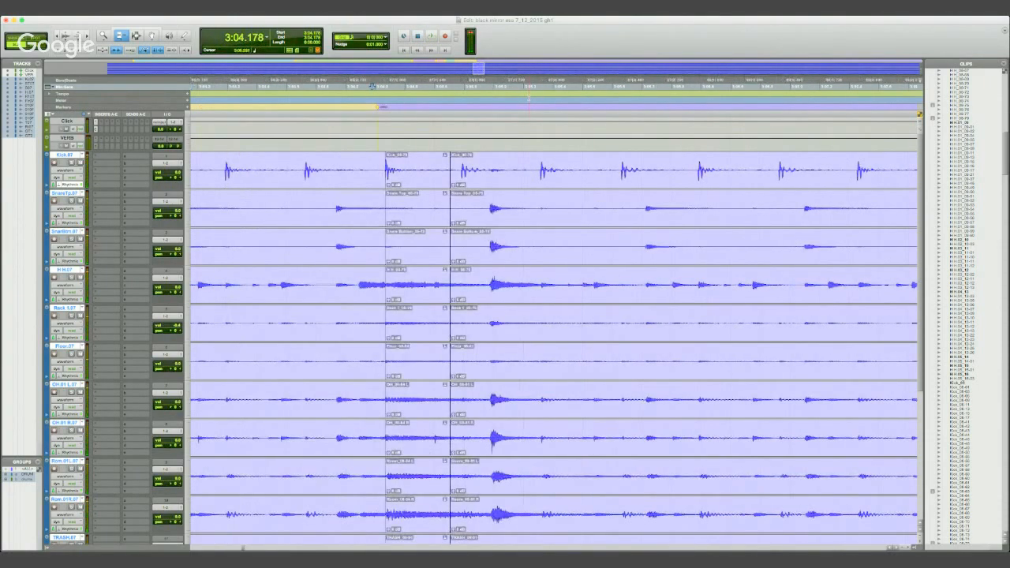
pyautogui.press('space')
pyautogui.press('space')
pyautogui.press('super+z')
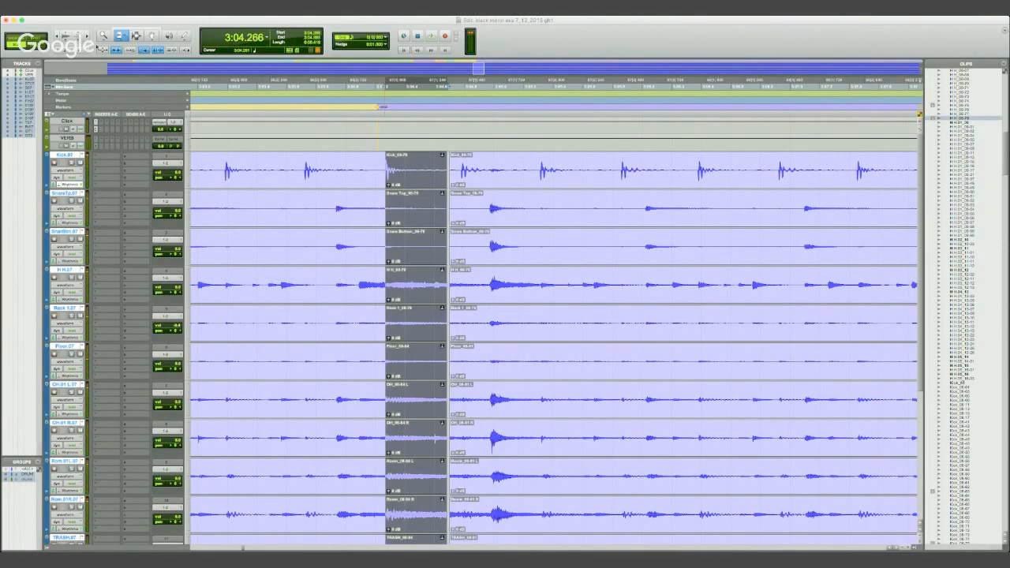
pyautogui.press('super+z')
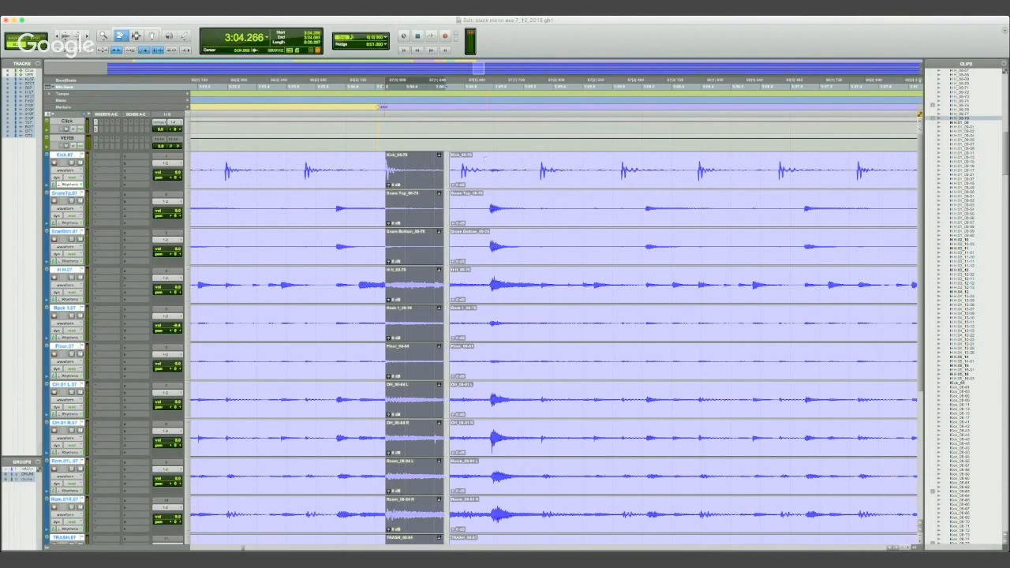
# - Extend the end of the first-kick clips, leaving only a narrow gap before the second kick's clips
pyautogui.press('super+]')
pyautogui.press('super+]')
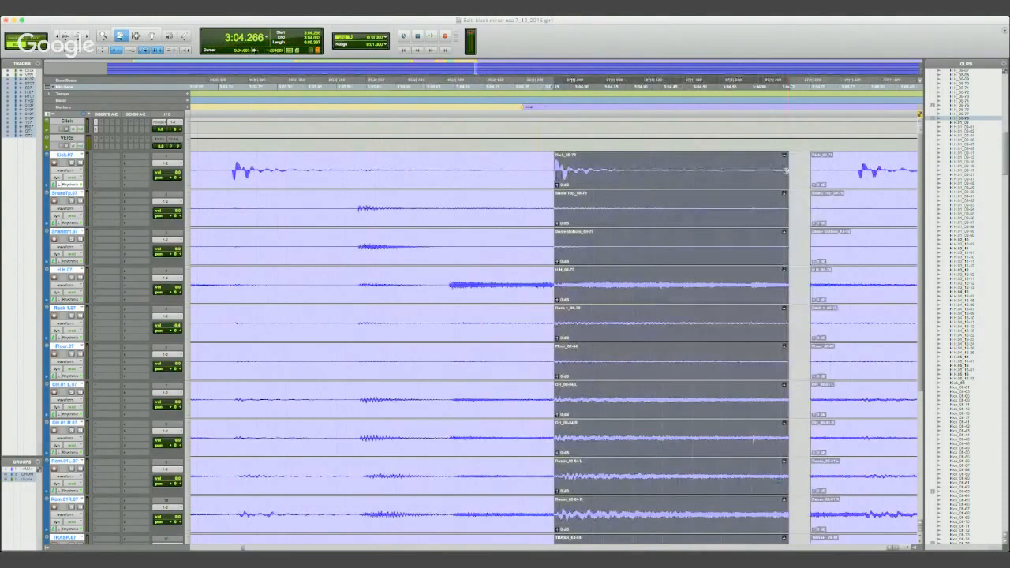
pyautogui.moveTo(792, 171); pyautogui.dragTo(807, 170)
# - Play the drums repeatedly from 3:04.242 to listen to the narrow gap between the first and second kick clips
pyautogui.click(540, 95)
pyautogui.press('space')
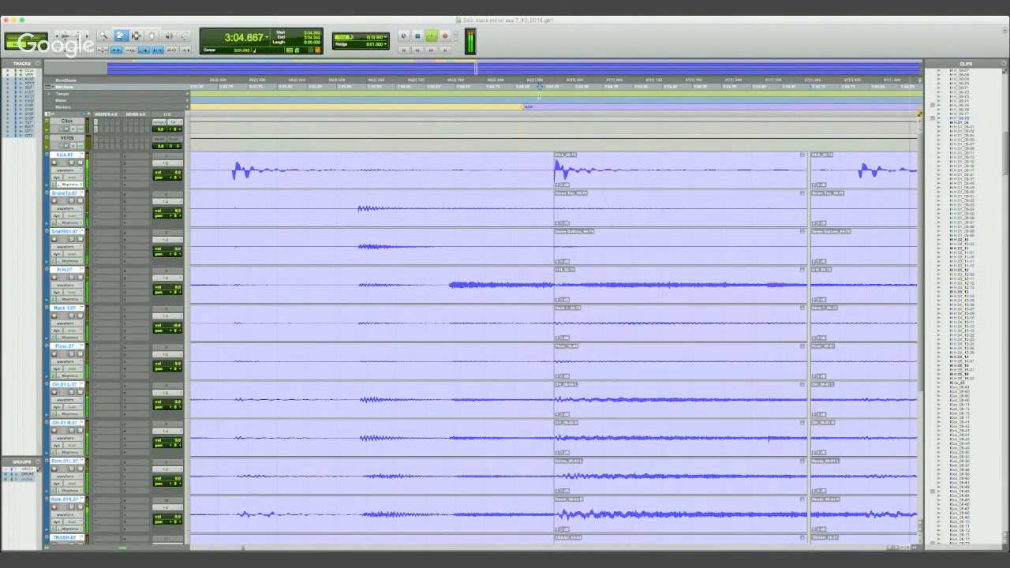
pyautogui.press('space')
pyautogui.press('space')
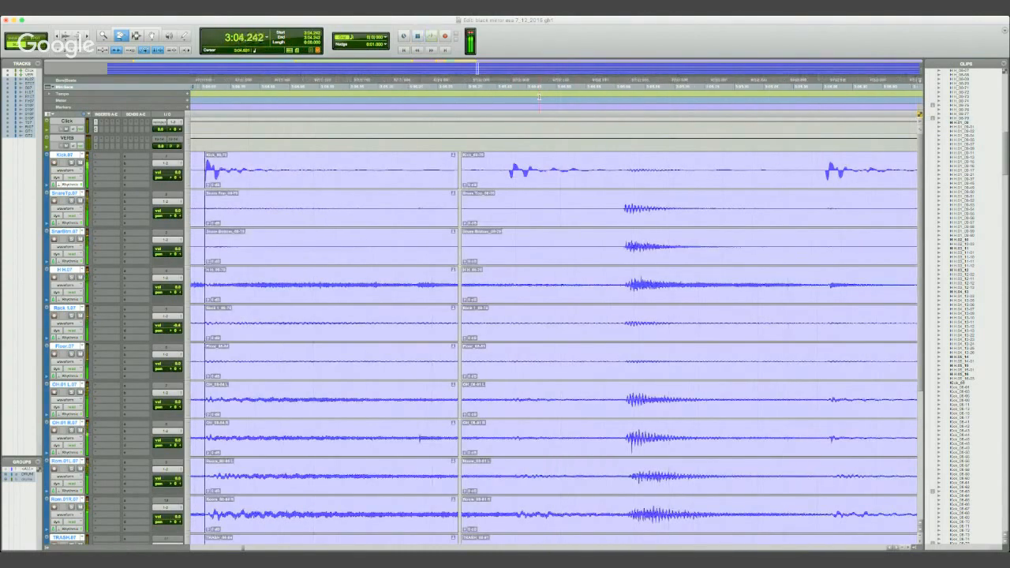
pyautogui.press('space')
pyautogui.press('space')
pyautogui.press('space')
pyautogui.press('space')
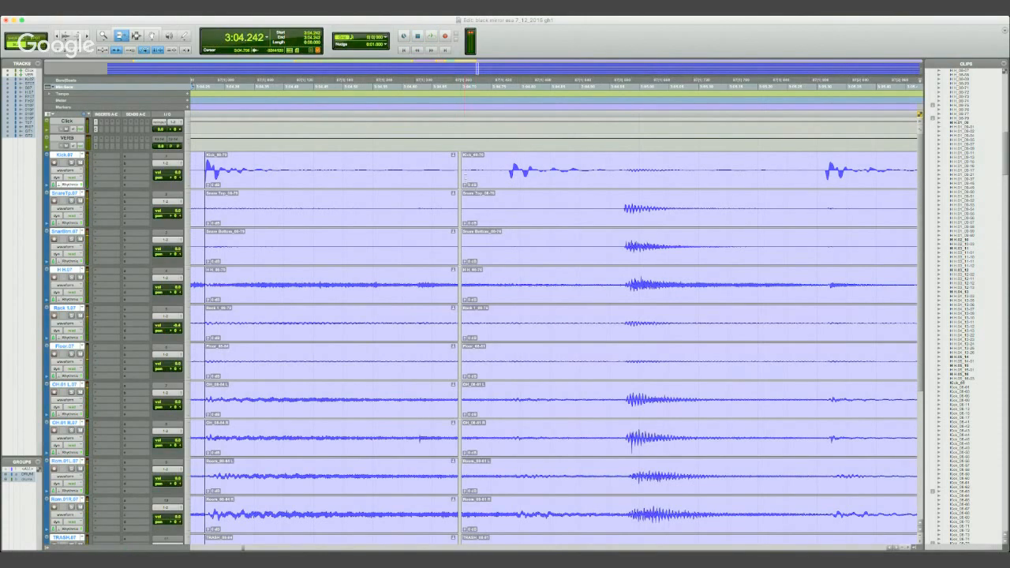
# - Extend the start of the second kick's clips back to 3:04.693 to meet the first-kick clips, and play the join
pyautogui.click(466, 179)
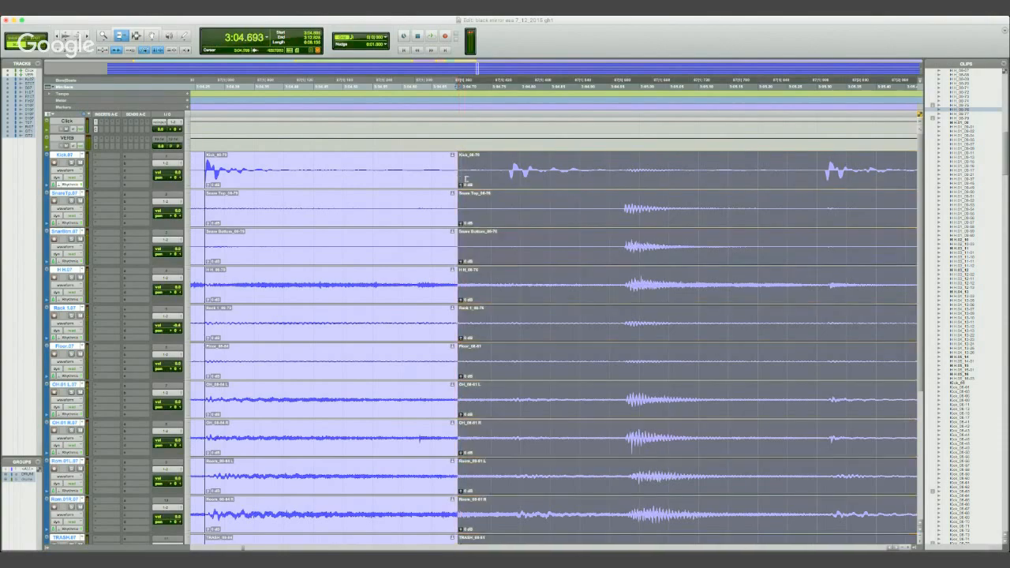
pyautogui.click(202, 90)
pyautogui.press('space')
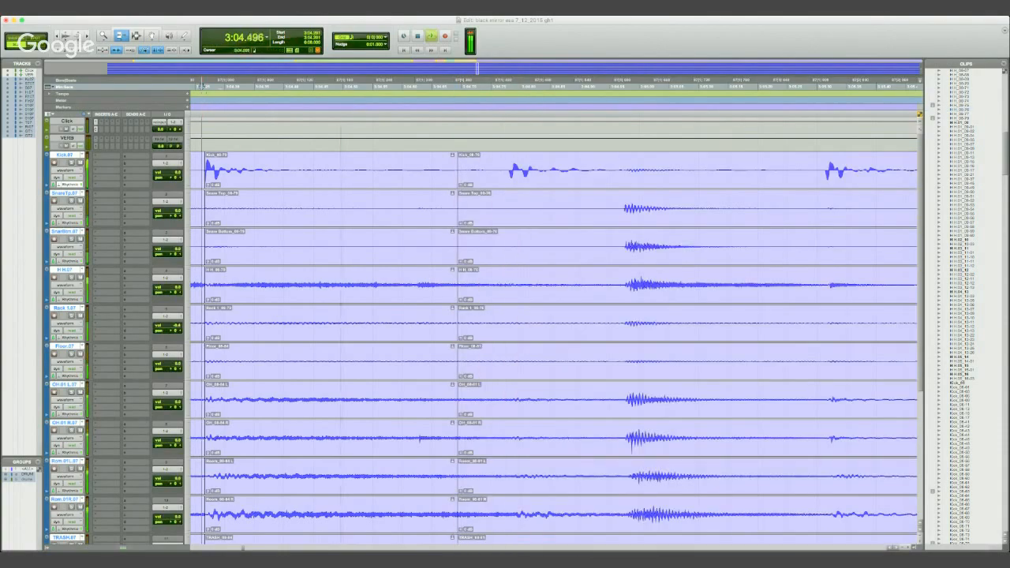
pyautogui.press('space')
pyautogui.press('space')
# - Play a longer stretch of the drums, restarting from 3:03.674, to check both kick joins in context
pyautogui.press('r')
pyautogui.press('r')
pyautogui.press('r')
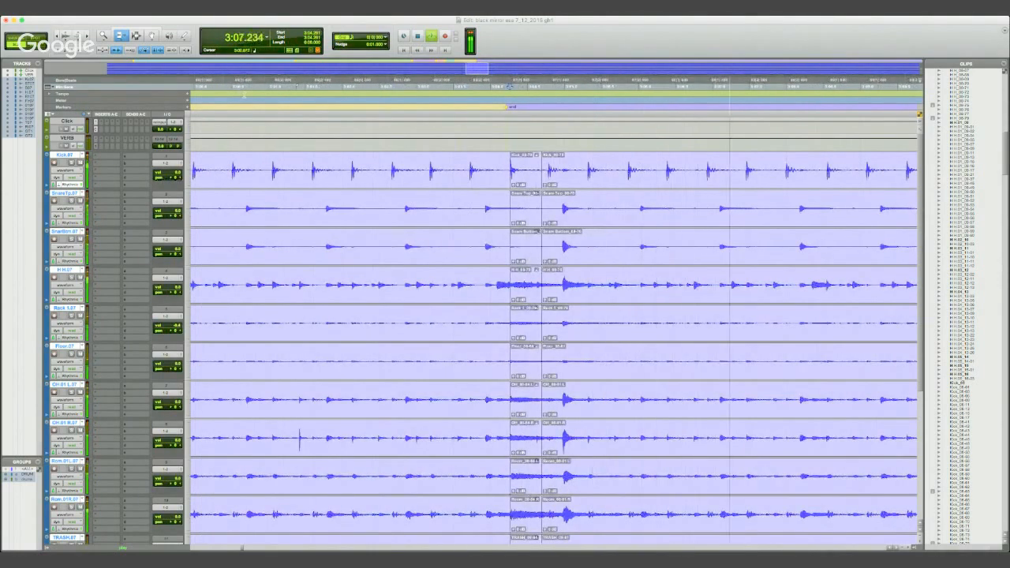
pyautogui.press('space')
pyautogui.press('space')
pyautogui.click(467, 92)
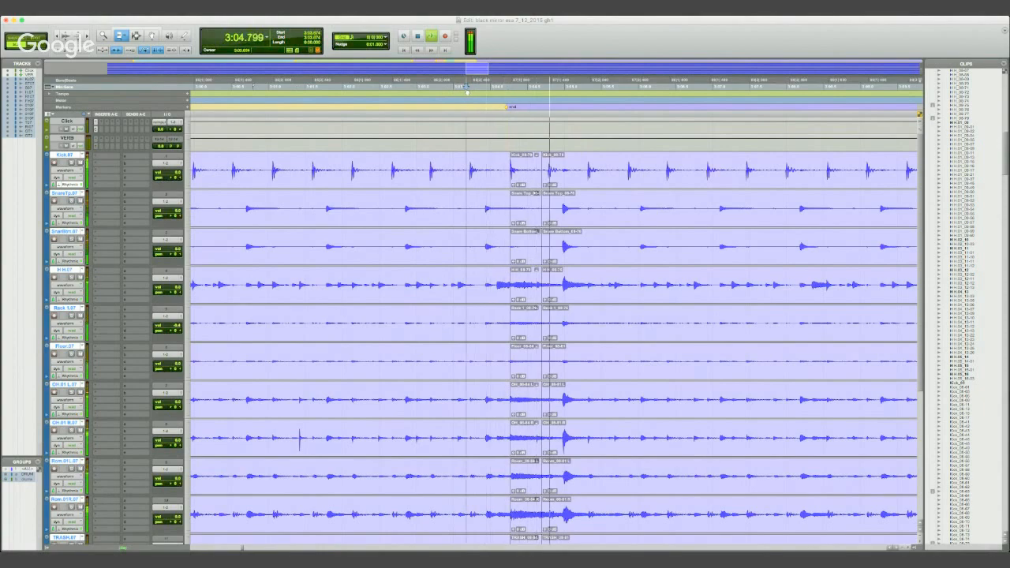
pyautogui.press('space')
# - Try to shift the boundary between the preceding drum clips and the first-kick clips slightly earlier, ahead of the kick transient
pyautogui.press('t')
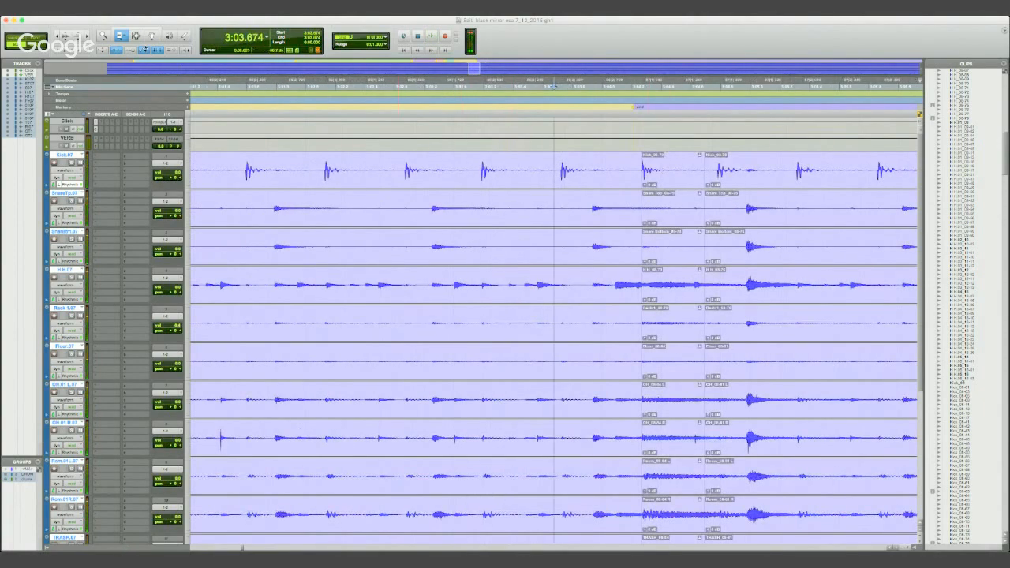
pyautogui.press('t')
pyautogui.press('t')
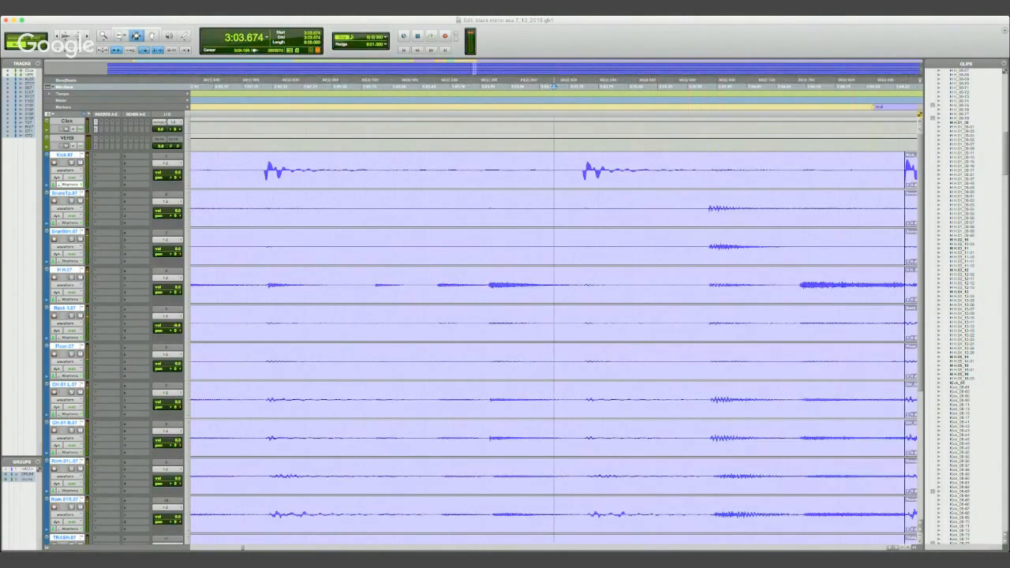
pyautogui.press('Tab')
pyautogui.press('t')
pyautogui.press('t')
pyautogui.press('t')
pyautogui.press('t')
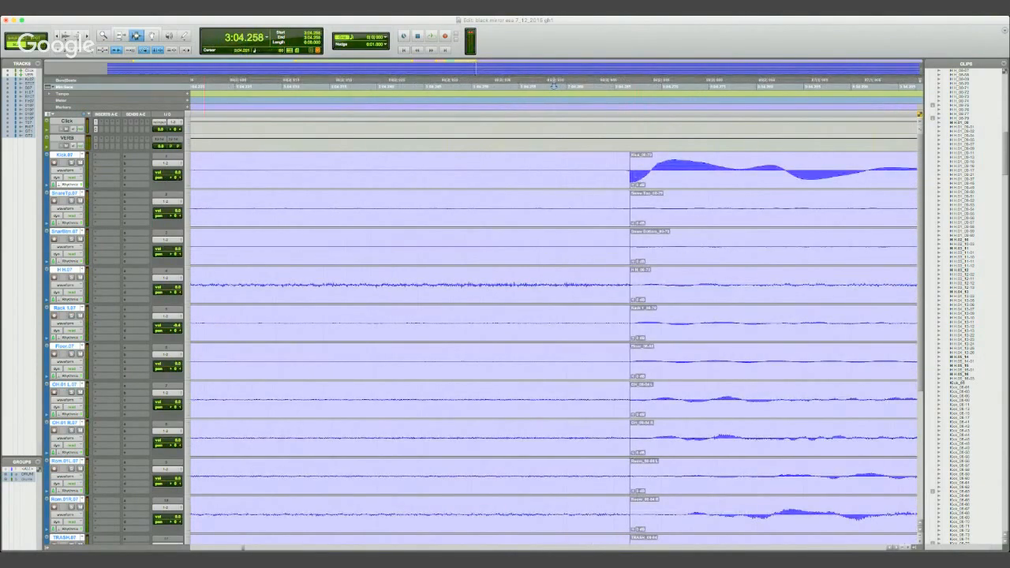
pyautogui.press('F6')
pyautogui.click(631, 168)
pyautogui.moveTo(628, 168); pyautogui.dragTo(608, 178)
# - Undo the boundary shift at the first kick, keeping the closed join before the second kick's clips
pyautogui.press('super+z')
pyautogui.press('super+z')
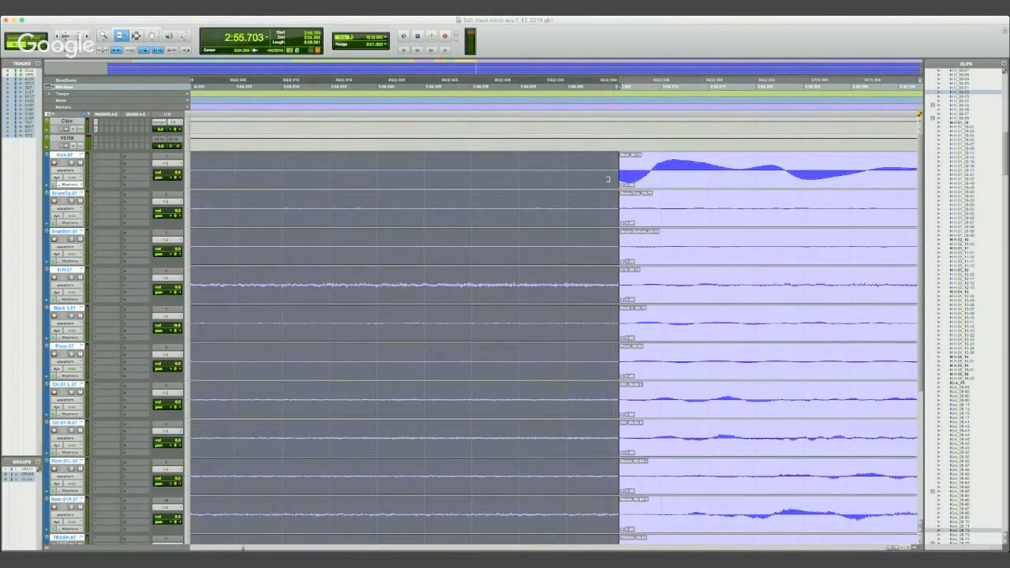
pyautogui.press('super+z')
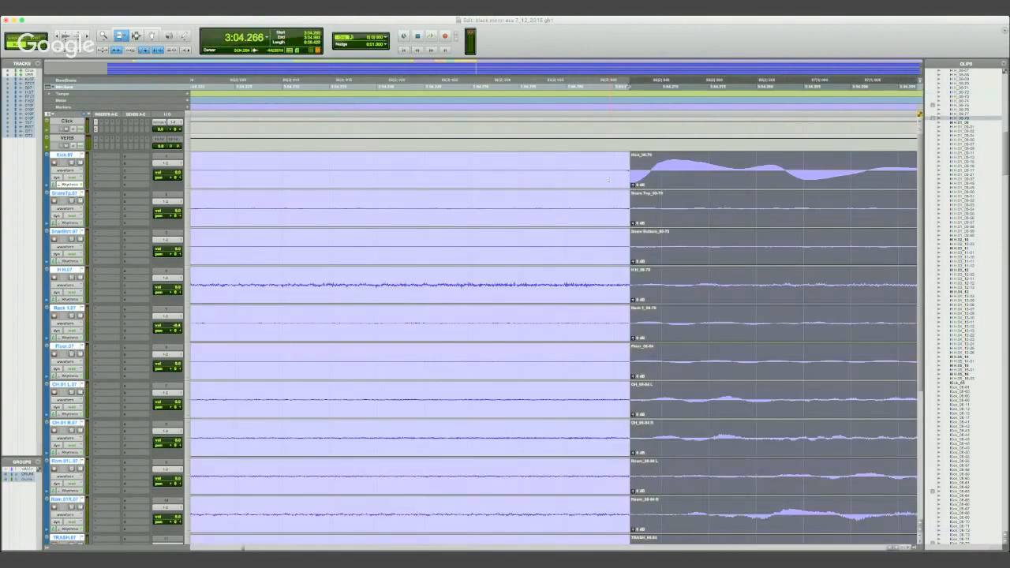
pyautogui.press('super+z')
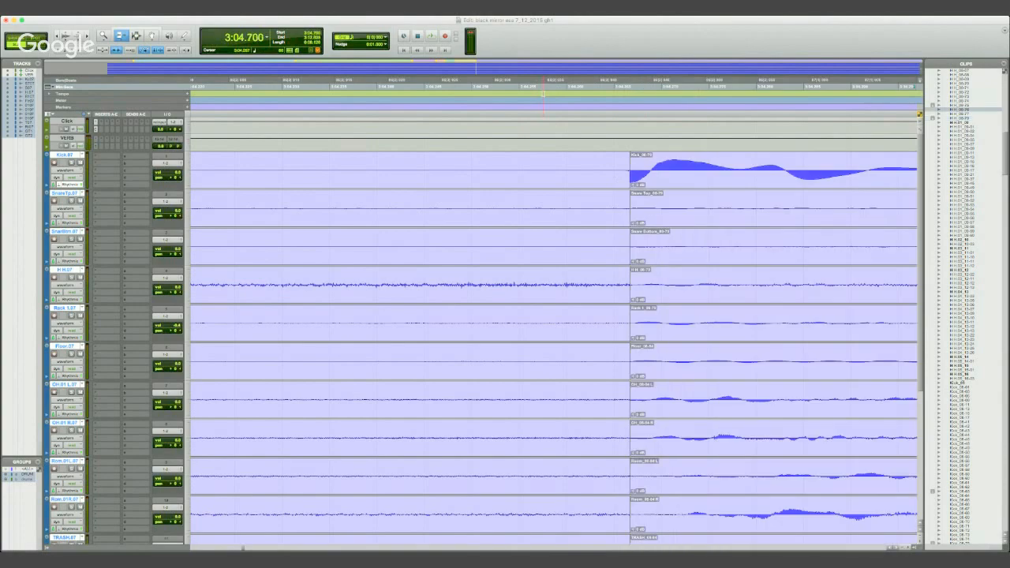
pyautogui.press('super+z')
# - Play the drums from just before the first-kick boundary to listen for a click at the join
pyautogui.click(596, 91)
pyautogui.press('space')
pyautogui.press('space')
pyautogui.press('space')
pyautogui.press('r')
pyautogui.press('r')
pyautogui.press('r')
pyautogui.press('space')
# - Create short crossfades on all drum tracks over a narrow selection starting at 3:04.265 across the first-kick boundary
pyautogui.press('t')
pyautogui.press('t')
pyautogui.press('t')
pyautogui.click(136, 35)
pyautogui.click(337, 183)
pyautogui.press('t')
pyautogui.press('t')
pyautogui.press('t')
pyautogui.press('t')
pyautogui.press('t')
pyautogui.press('t')
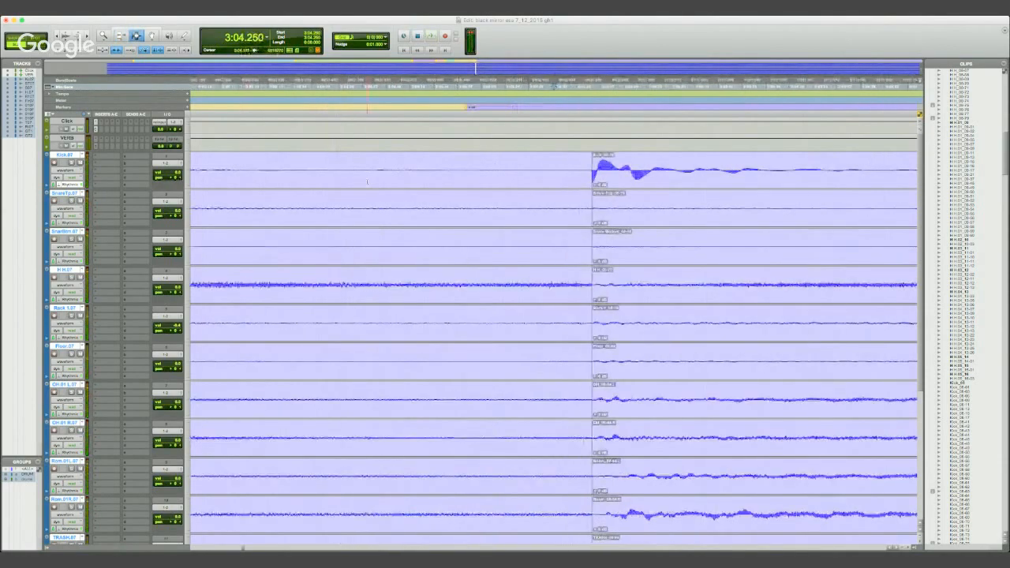
pyautogui.press('r')
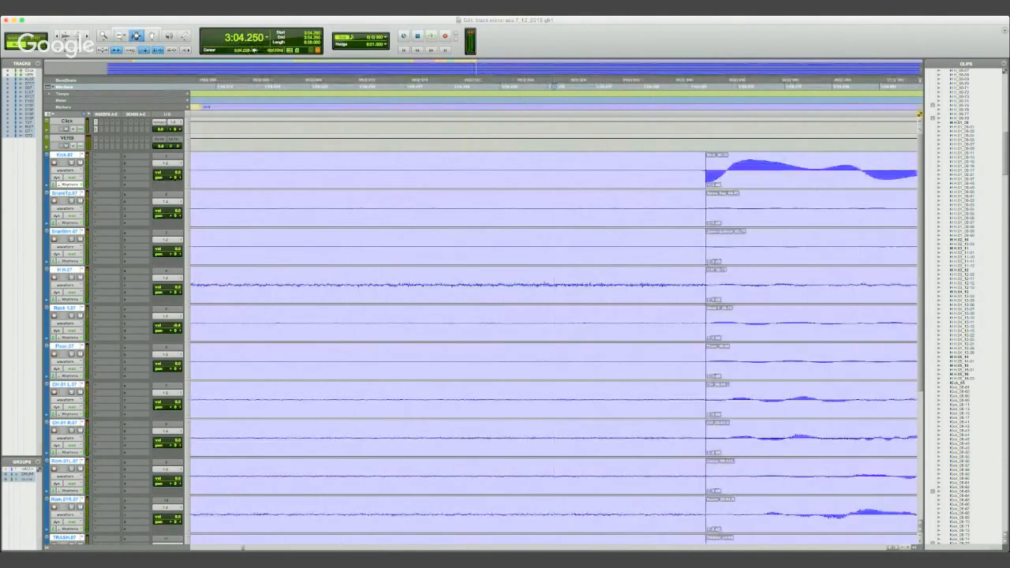
pyautogui.moveTo(691, 177); pyautogui.dragTo(713, 175)
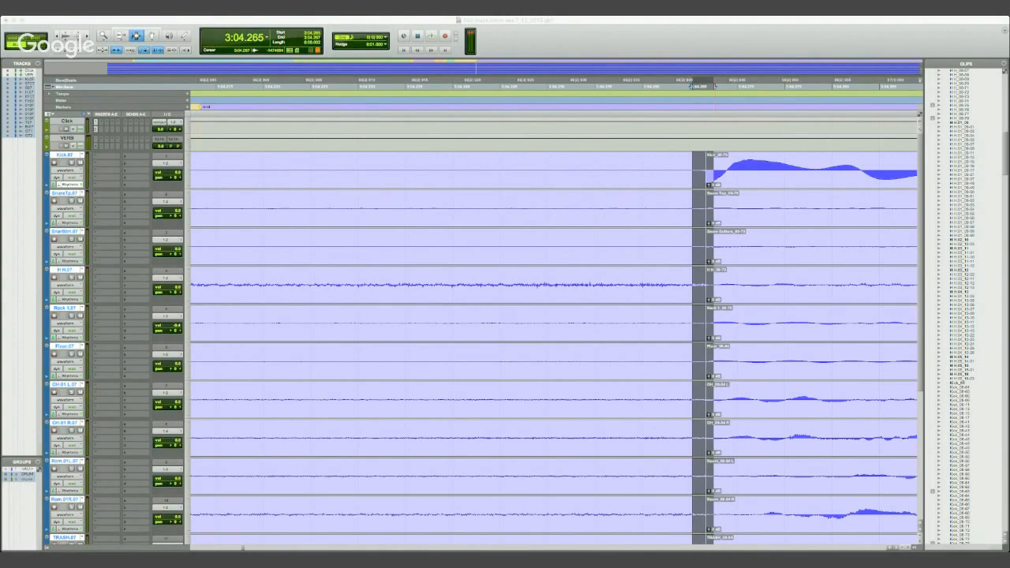
pyautogui.press('Return')
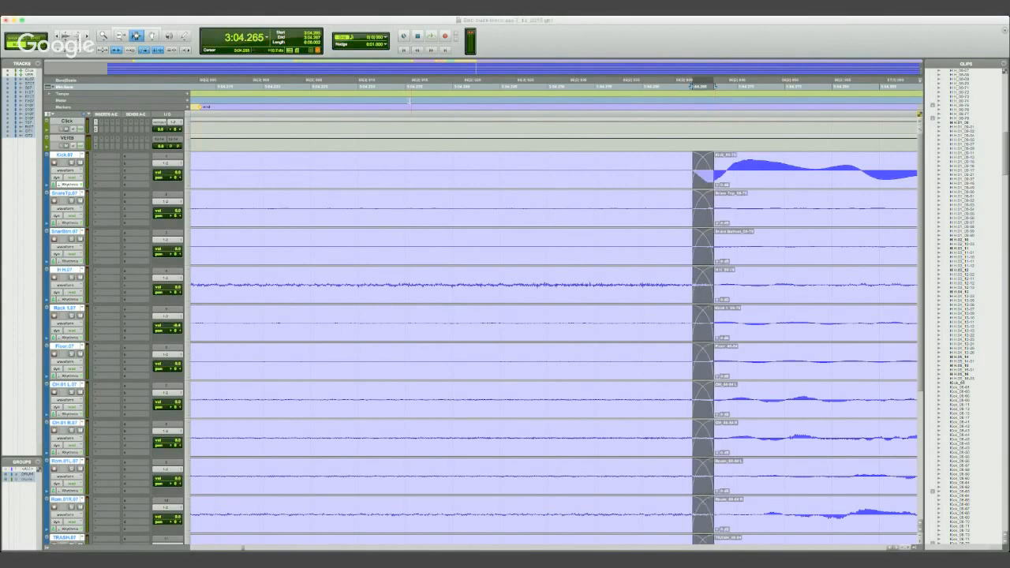
# - Play across the crossfaded first-kick join from 3:04.235, and replay it from two kicks earlier
pyautogui.click(410, 101)
pyautogui.press('space')
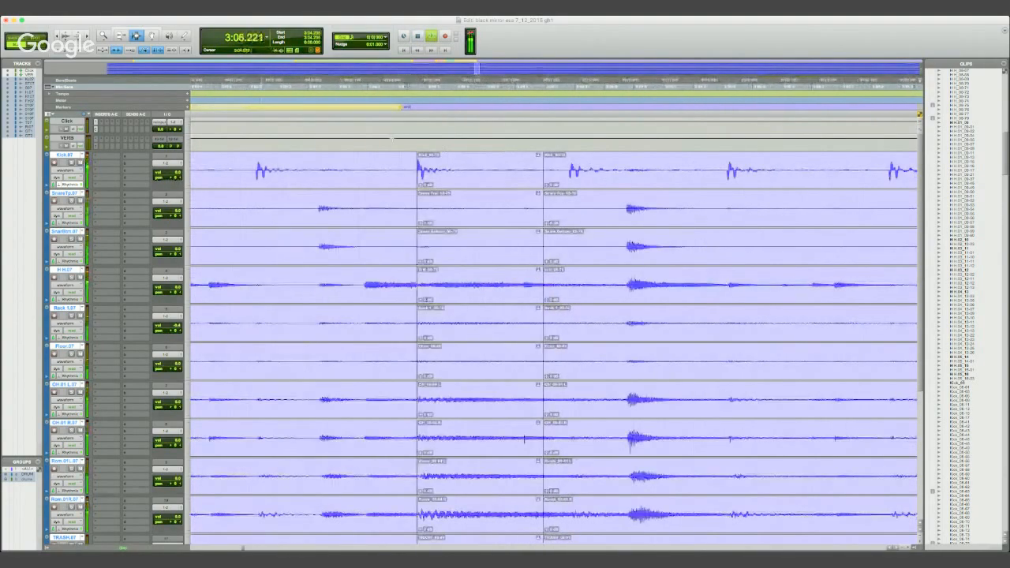
pyautogui.press('space')
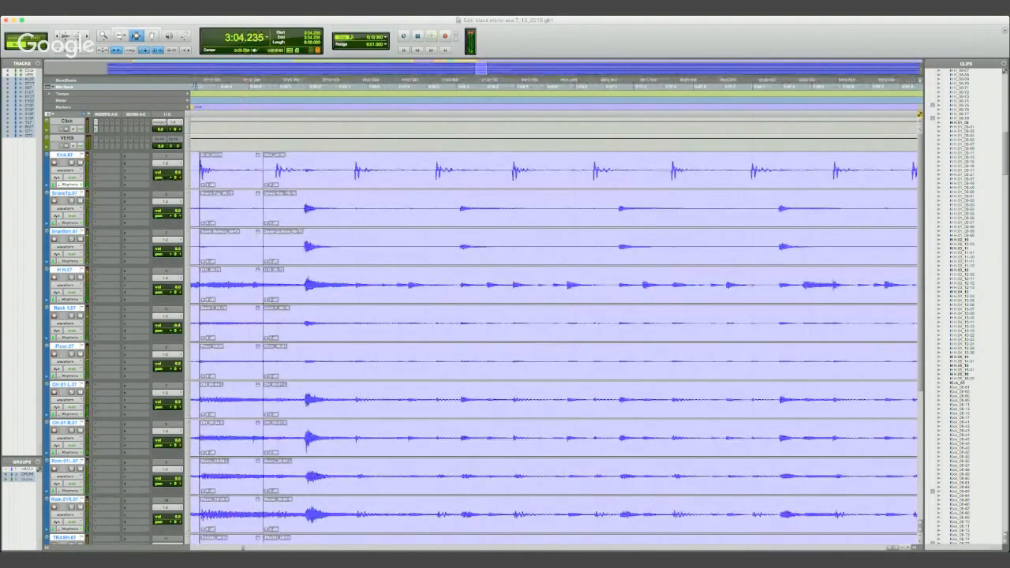
pyautogui.press('t')
pyautogui.click(242, 96)
pyautogui.press('space')
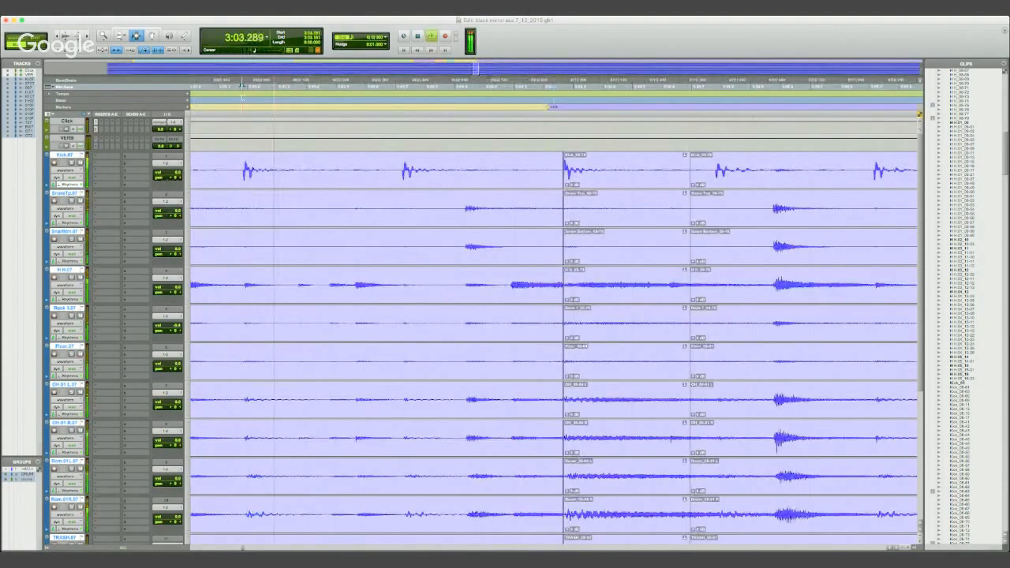
# - Replay the drums from 3:03.181 across the crossfaded first-kick join to listen for a click
pyautogui.press('space')
pyautogui.press('space')
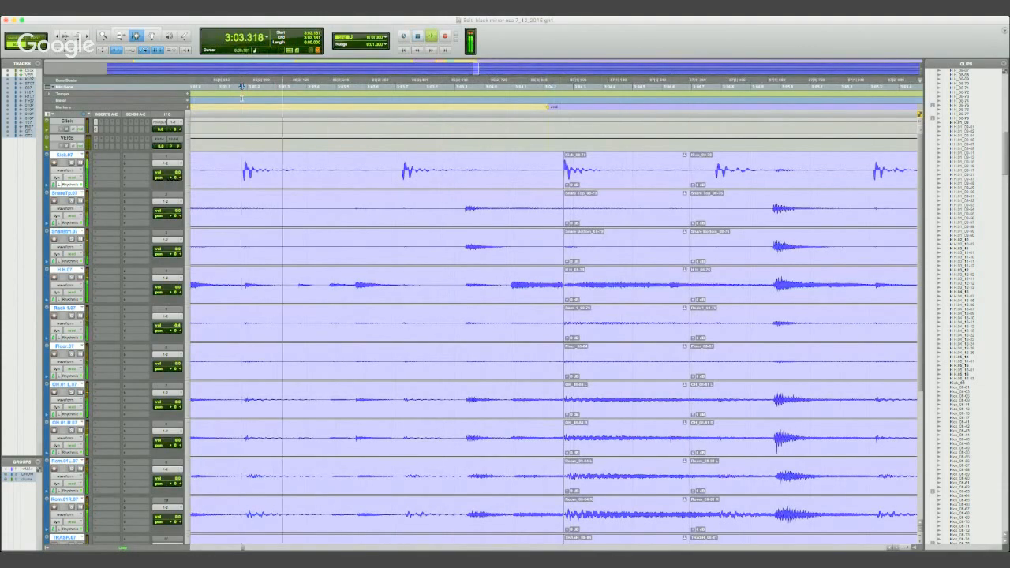
pyautogui.press('space')
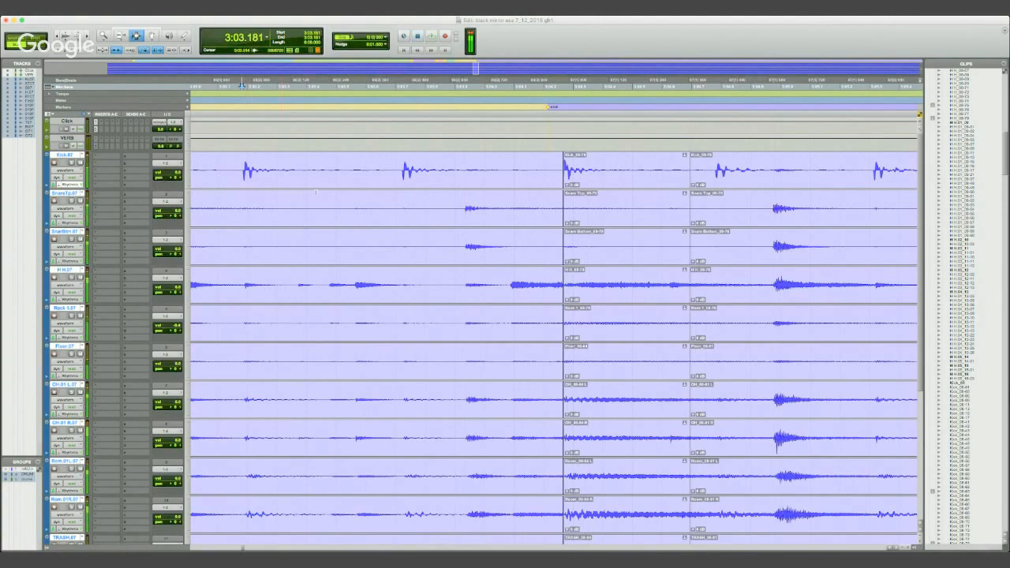
# - Crossfade all drum tracks over a wider selection from 3:04.250 to the onset of the first kick at the join
pyautogui.click(561, 85)
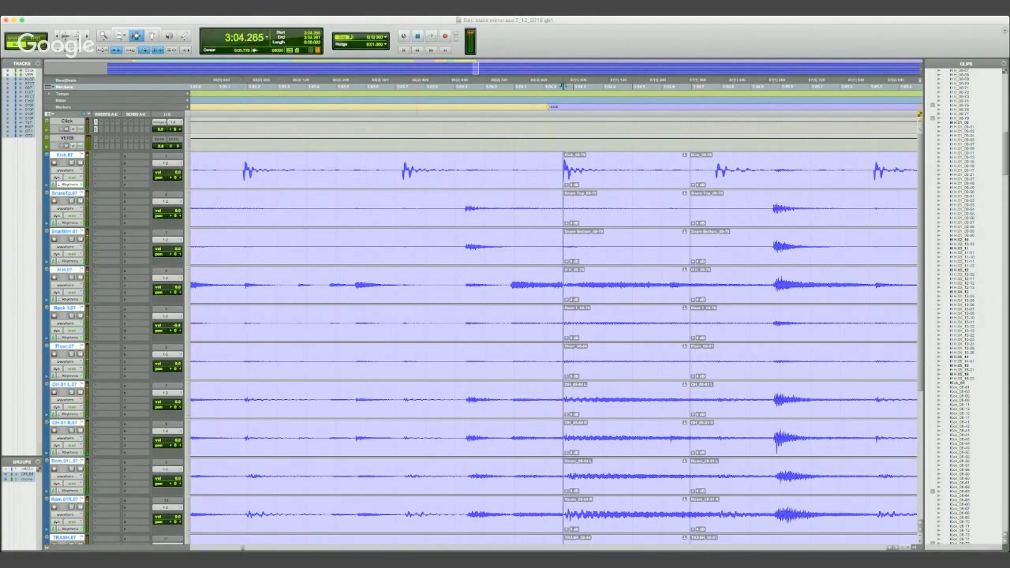
pyautogui.press('t')
pyautogui.press('t')
pyautogui.press('t')
pyautogui.press('t')
pyautogui.press('t')
pyautogui.press('t')
pyautogui.press('t')
pyautogui.moveTo(493, 177); pyautogui.dragTo(622, 176)
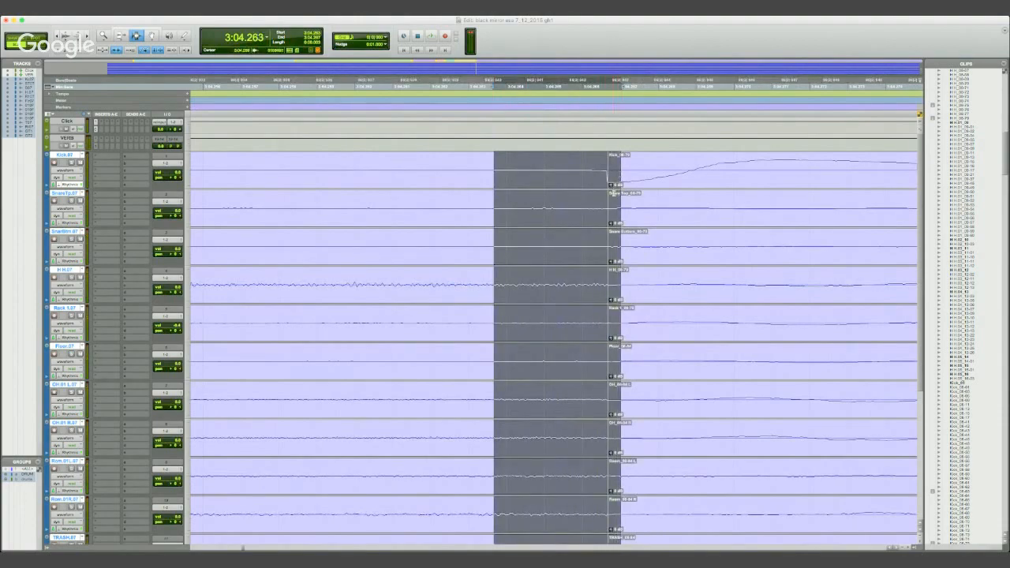
pyautogui.press('r')
pyautogui.moveTo(450, 177); pyautogui.dragTo(615, 179)
pyautogui.press('r')
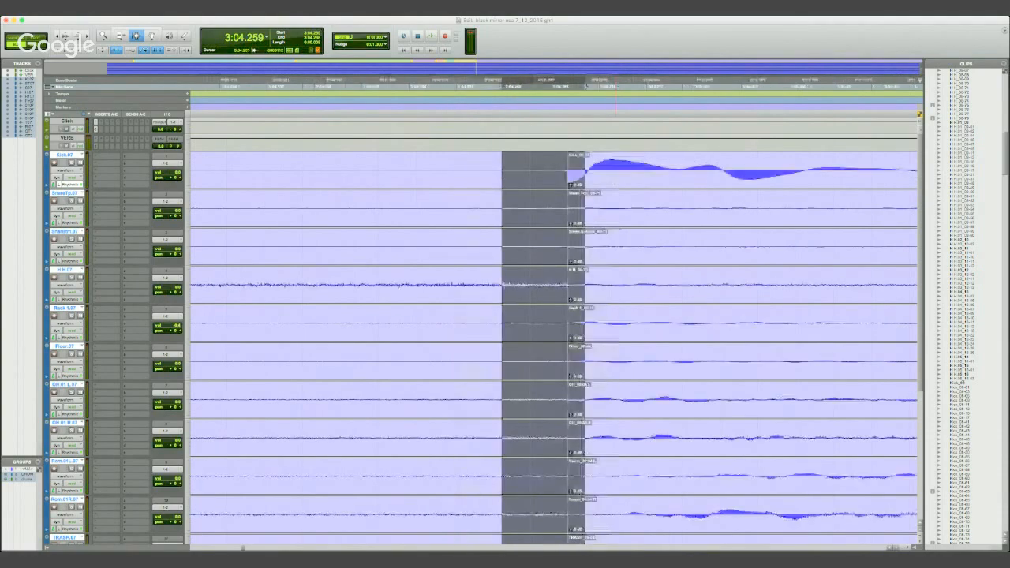
pyautogui.press('r')
pyautogui.press('r')
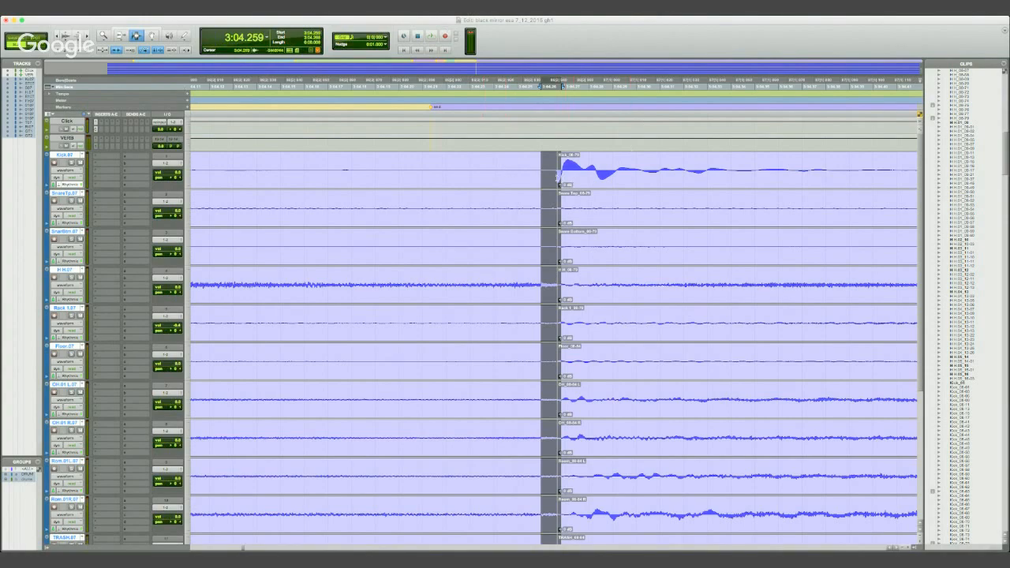
pyautogui.moveTo(536, 175); pyautogui.dragTo(560, 174)
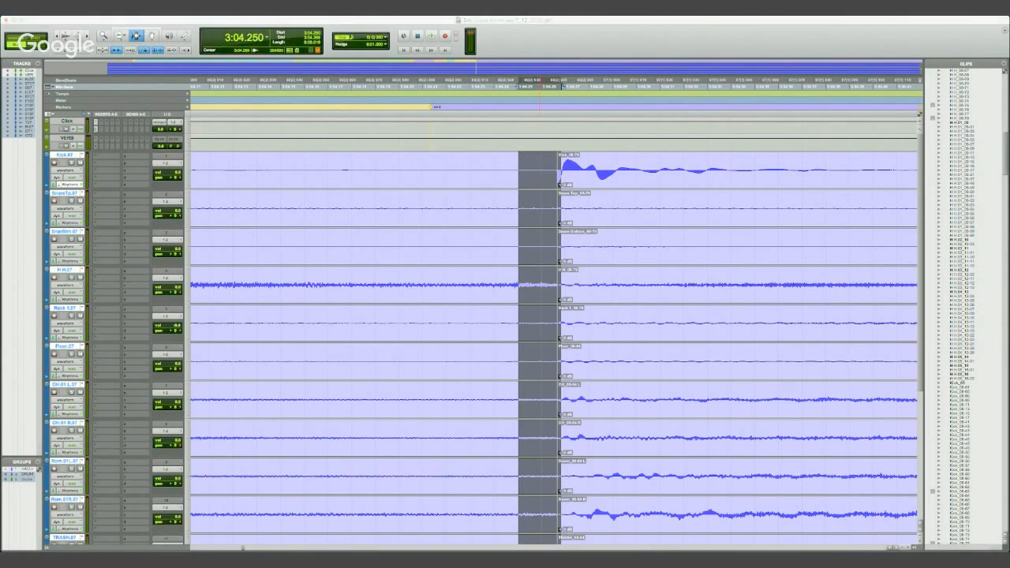
pyautogui.press('f')
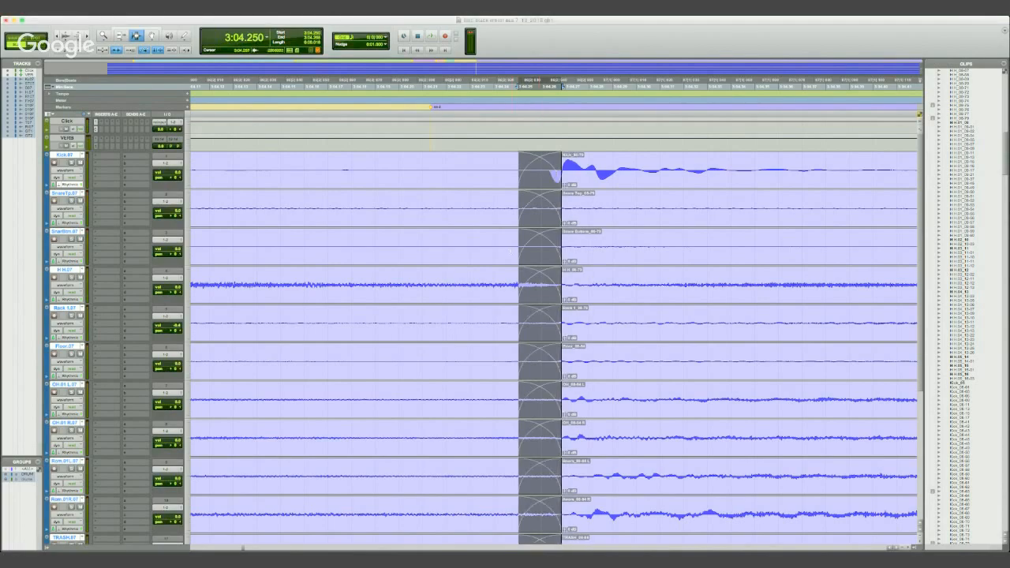
# - Play the drums repeatedly across the wider first-kick crossfade to check the transition
pyautogui.click(327, 121)
pyautogui.press('space')
pyautogui.press('space')
pyautogui.press('space')
pyautogui.press('space')
pyautogui.press('space')
pyautogui.press('r')
pyautogui.press('r')
# - Play the drums from 3:02.306 through both joins around the inserted kick section, and replay the passage
pyautogui.press('r')
pyautogui.press('space')
pyautogui.click(207, 105)
pyautogui.press('r')
pyautogui.click(210, 87)
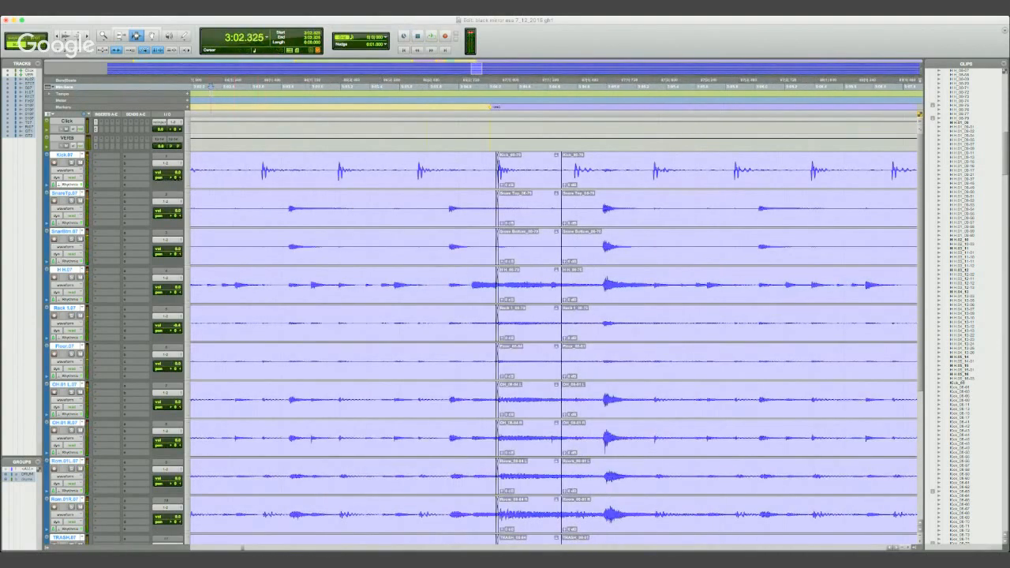
pyautogui.click(207, 83)
pyautogui.press('r')
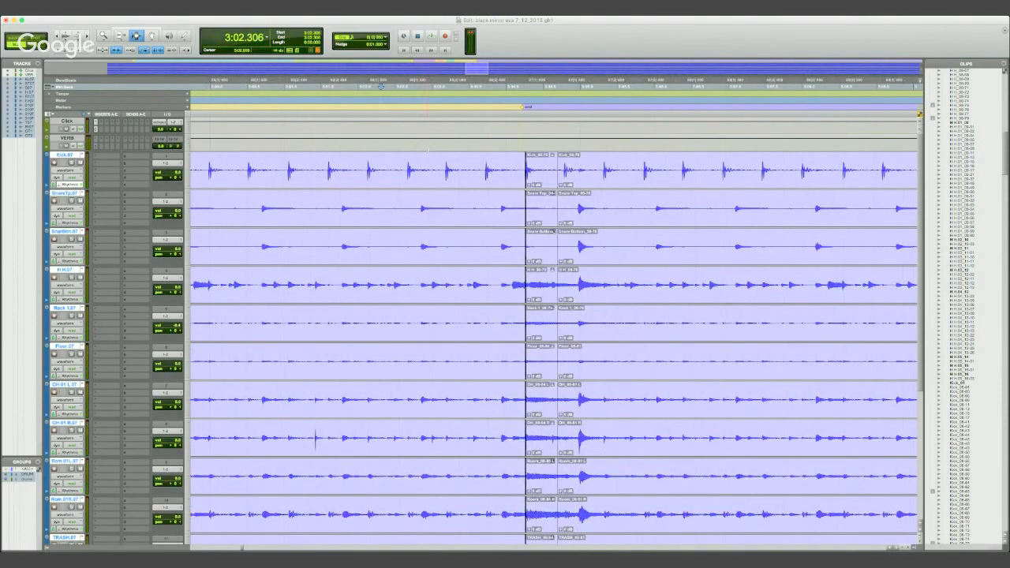
pyautogui.press('space')
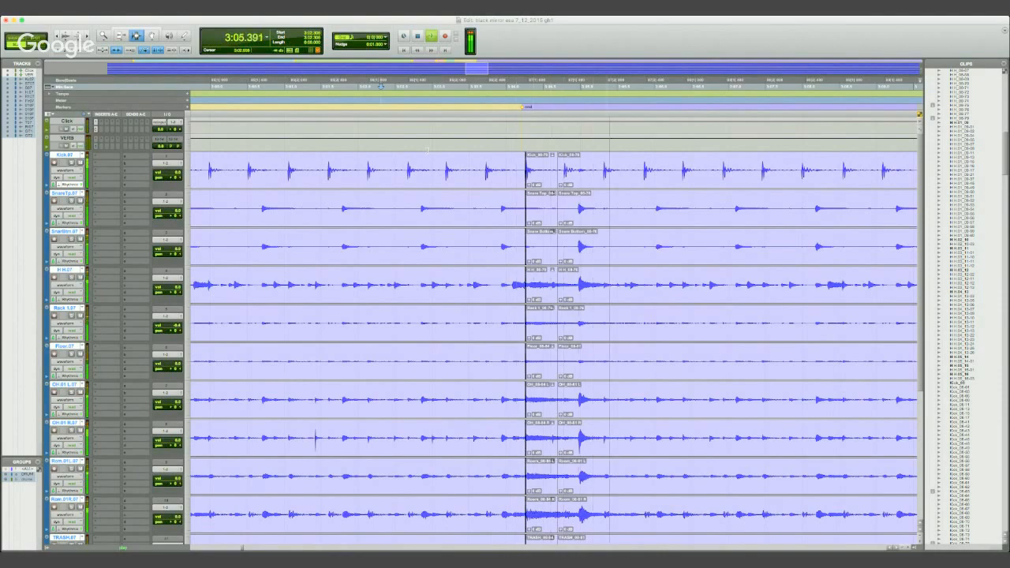
pyautogui.press('space')
pyautogui.press('space')
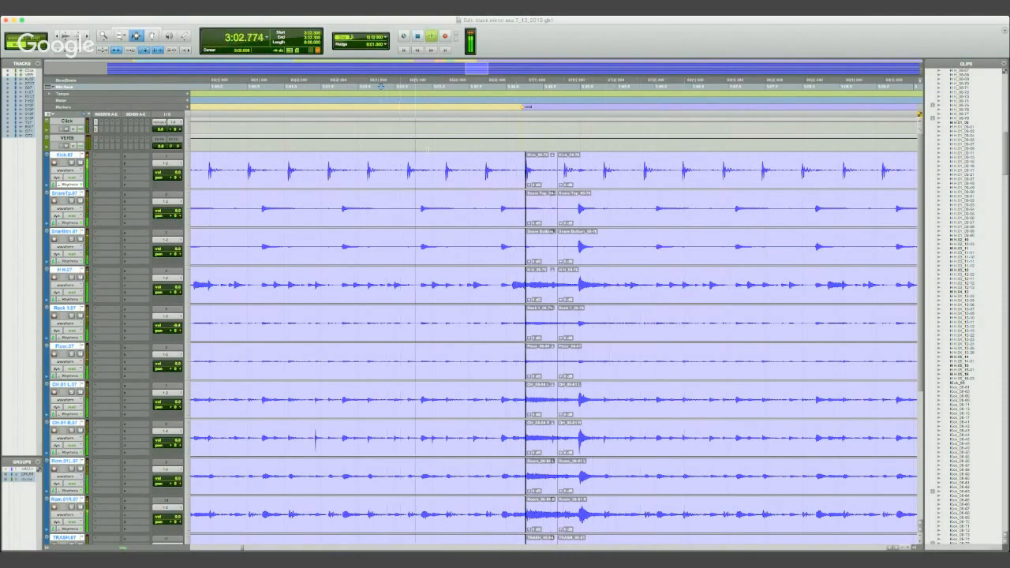
pyautogui.press('super+bracketleft')
pyautogui.press('super+bracketleft')
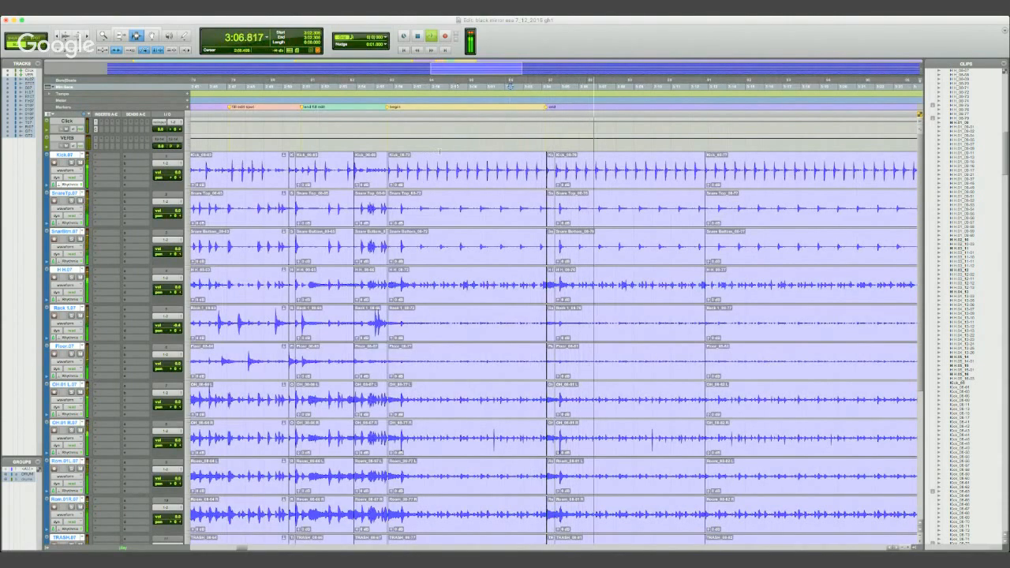
# - Play the section from 2:55.381, just before the begin marker, through the join at the end marker
pyautogui.press('space')
pyautogui.click(382, 86)
pyautogui.press('space')
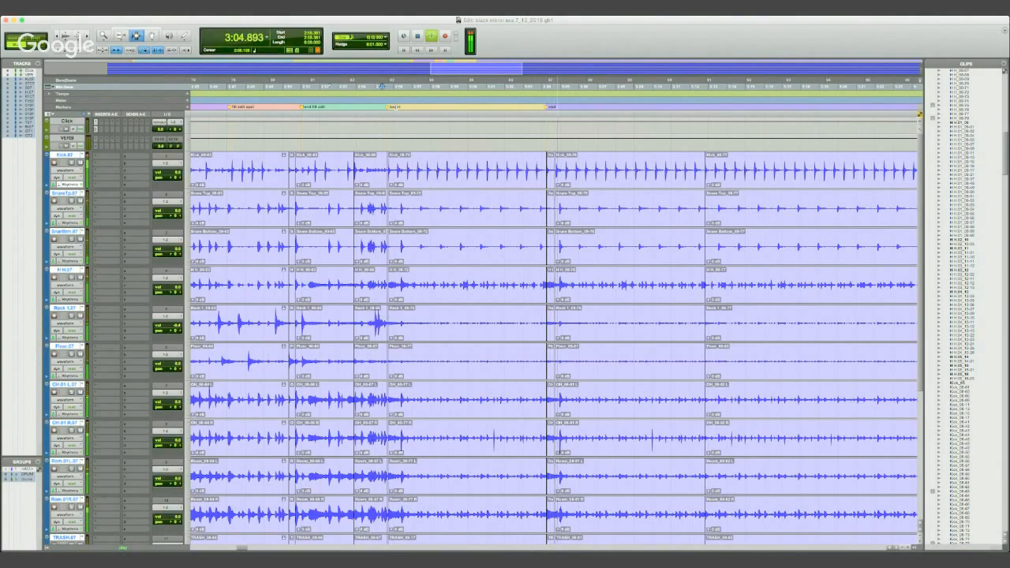
pyautogui.press('space')
pyautogui.press('t')
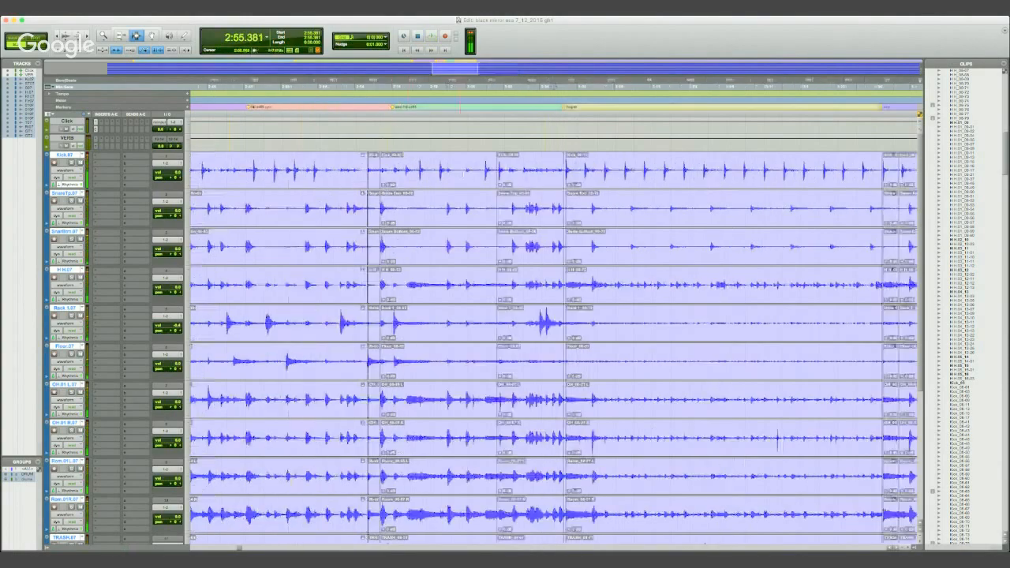
pyautogui.press('r')
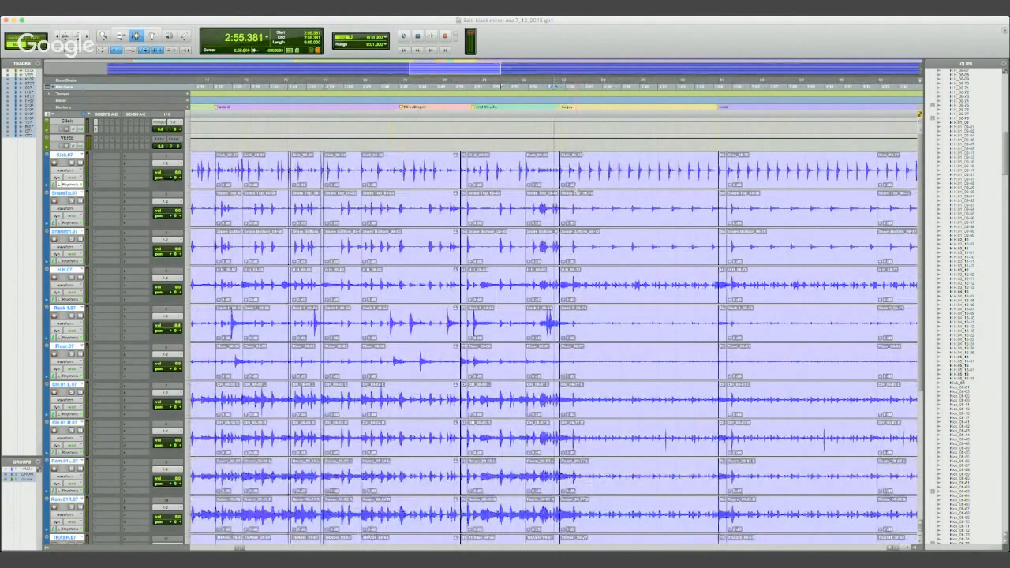
# - Remove the short inserted kick clips at the end marker from all drum tracks, and select the clips between the begin and end markers
pyautogui.click(722, 169)
pyautogui.click(722, 185)
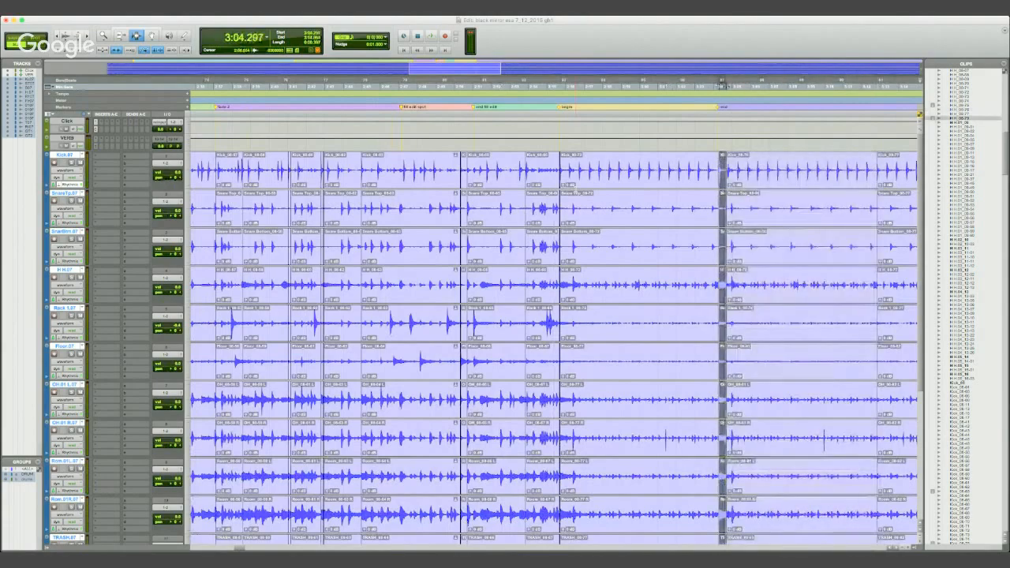
pyautogui.click(575, 188)
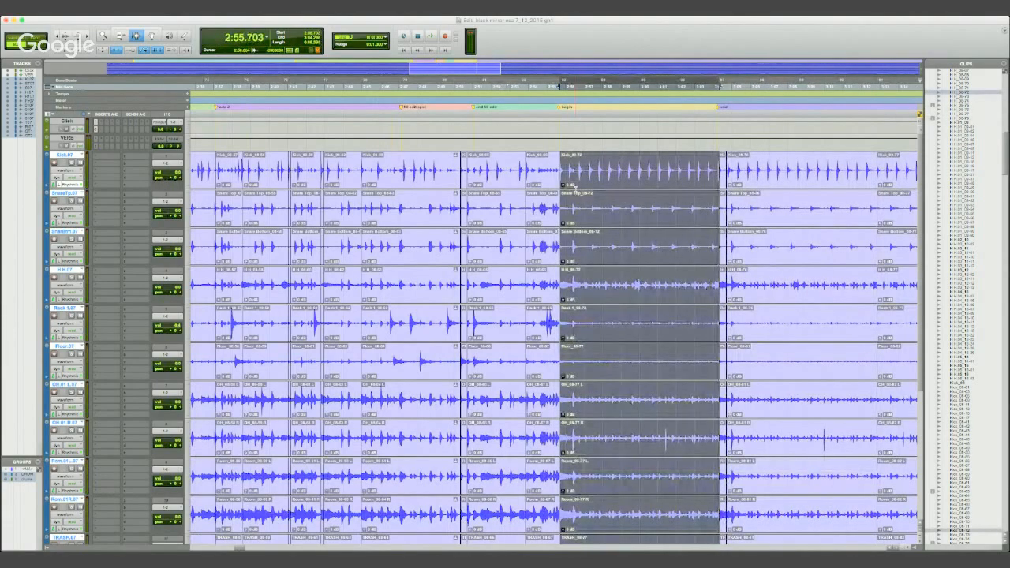
pyautogui.hotkey('ctrl', 'Tab')
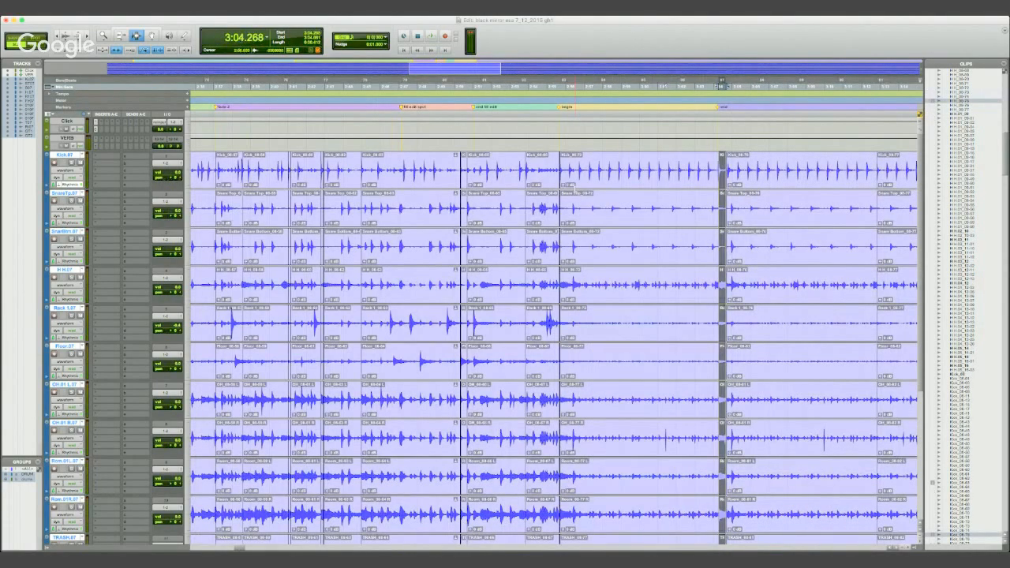
pyautogui.click(574, 187)
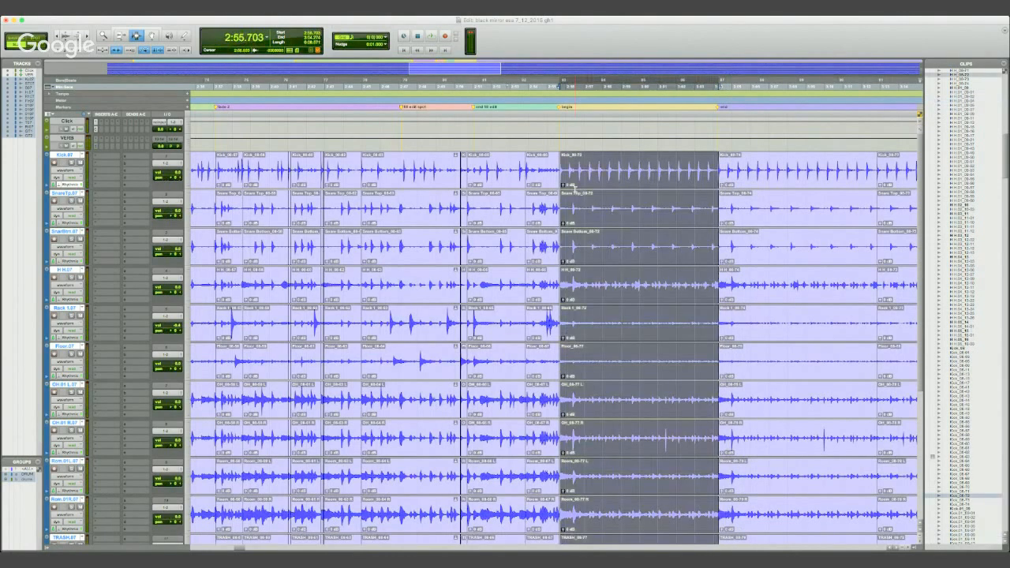
# - Play the drums from the begin marker at 2:55.703, and replay from 3:03.189 towards the end-marker join
pyautogui.press('space')
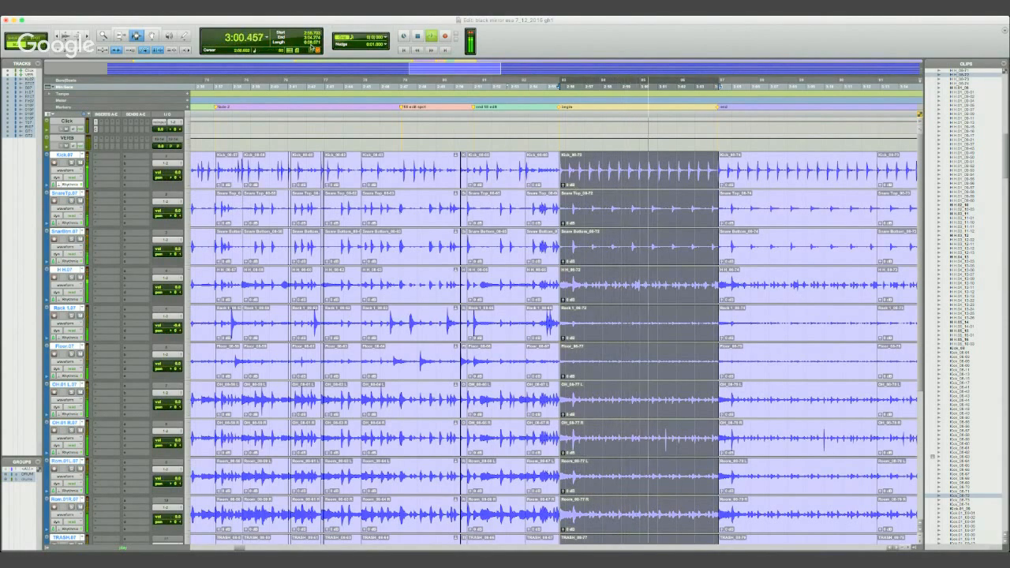
pyautogui.click(698, 85)
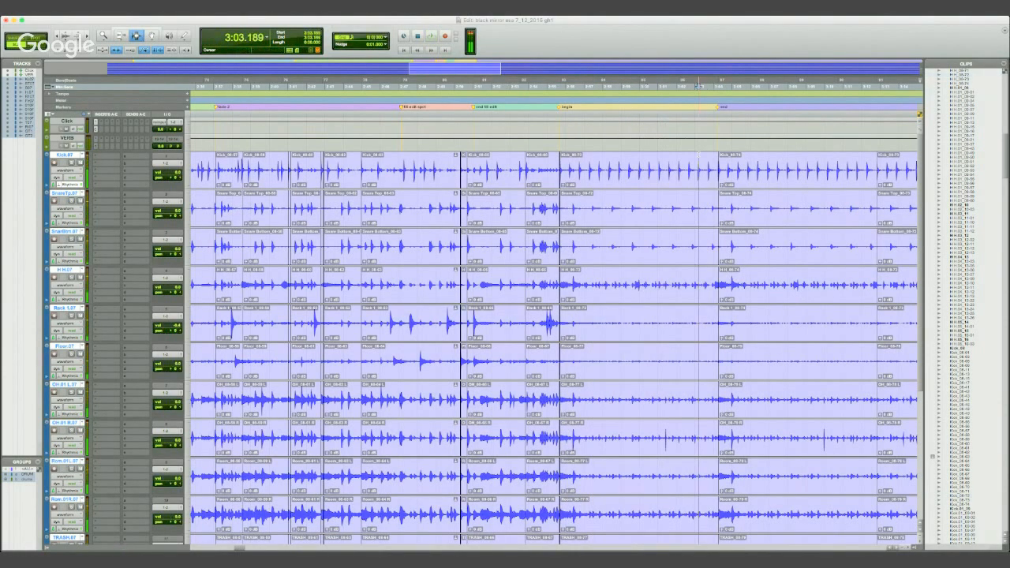
pyautogui.press('space')
# - Duplicate the drum clips between the begin and end markers directly after the end marker
pyautogui.doubleClick(698, 155)
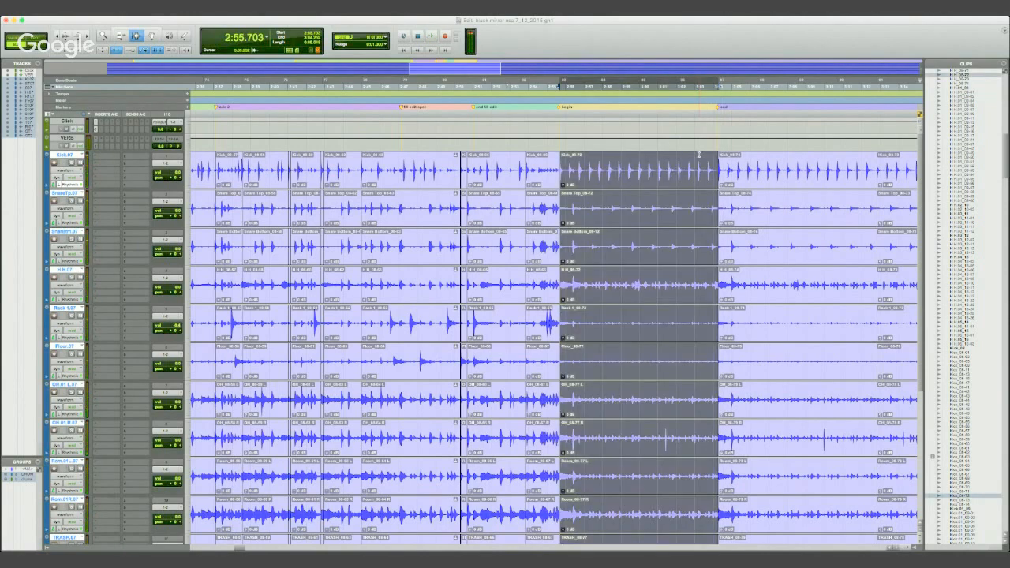
pyautogui.press('super+d')
pyautogui.press(',')
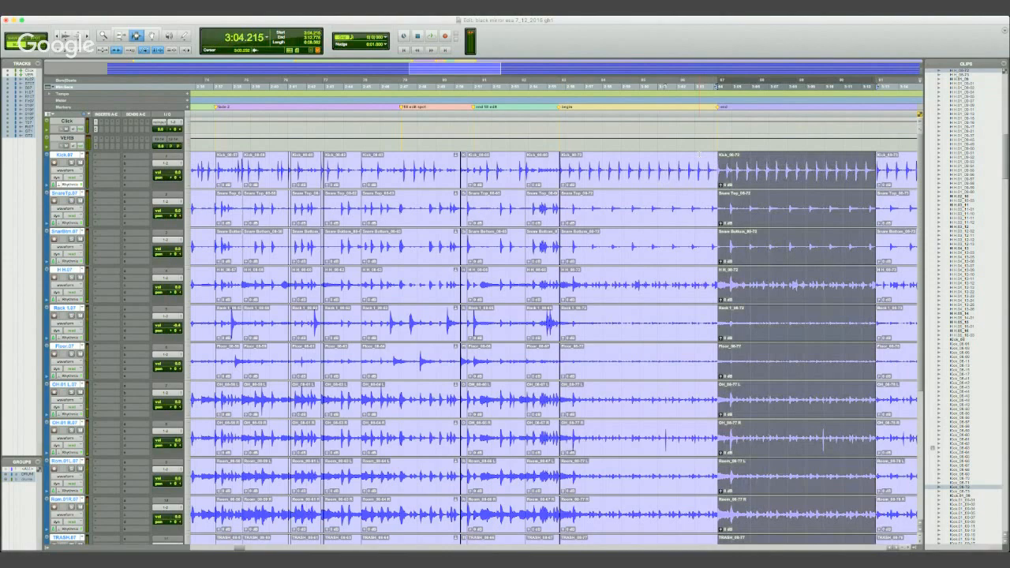
# - Undo the duplicated drum section after the end marker and play across the join there
pyautogui.press('super+z')
pyautogui.click(714, 165)
pyautogui.press('space')
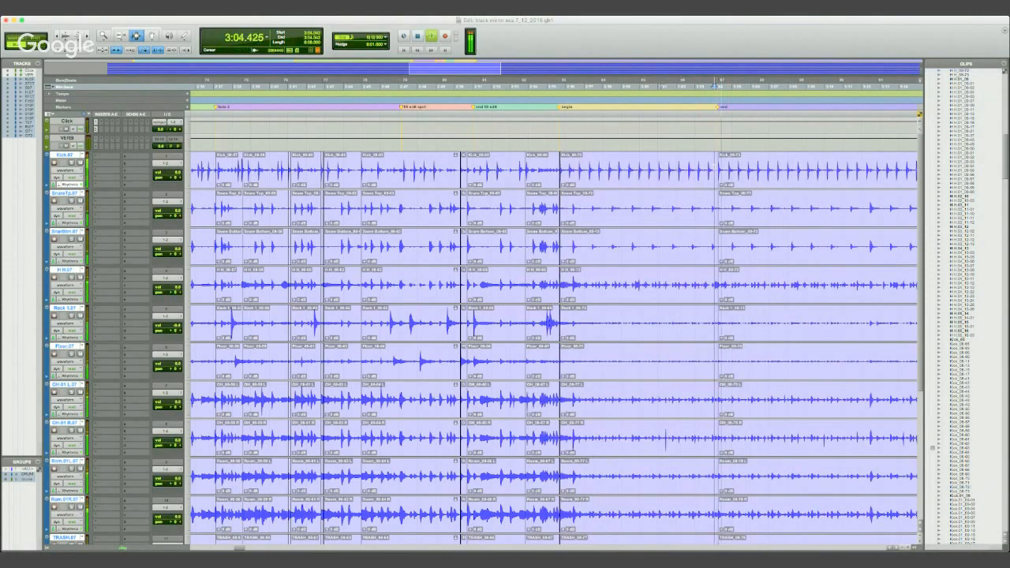
pyautogui.press('space')
# - Play the drums from the begin-marker join at 2:55.658 to find the midpoint of the marked section
pyautogui.click(664, 437)
pyautogui.click(559, 168)
pyautogui.press('t')
pyautogui.press('t')
pyautogui.press('r')
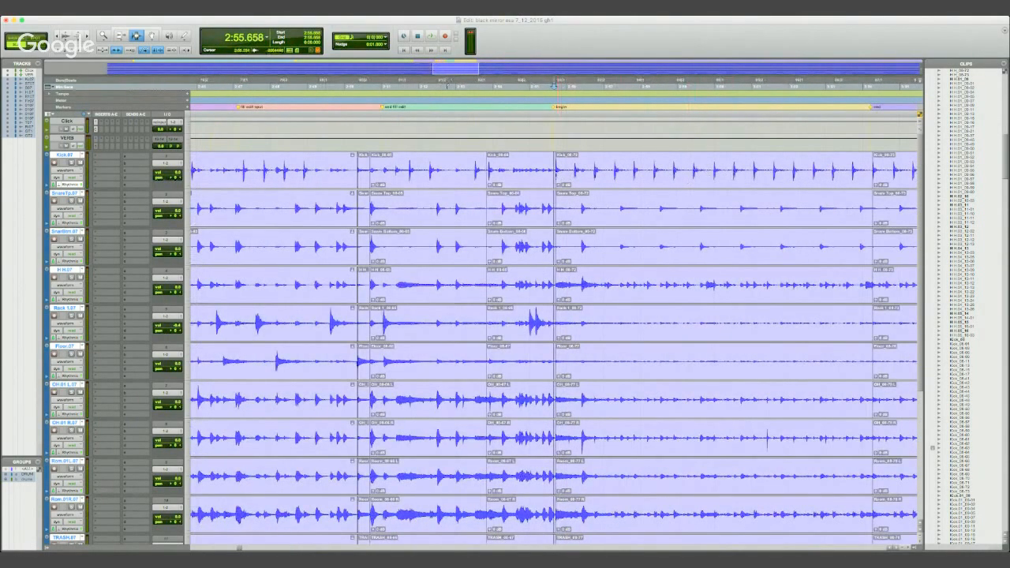
pyautogui.press('space')
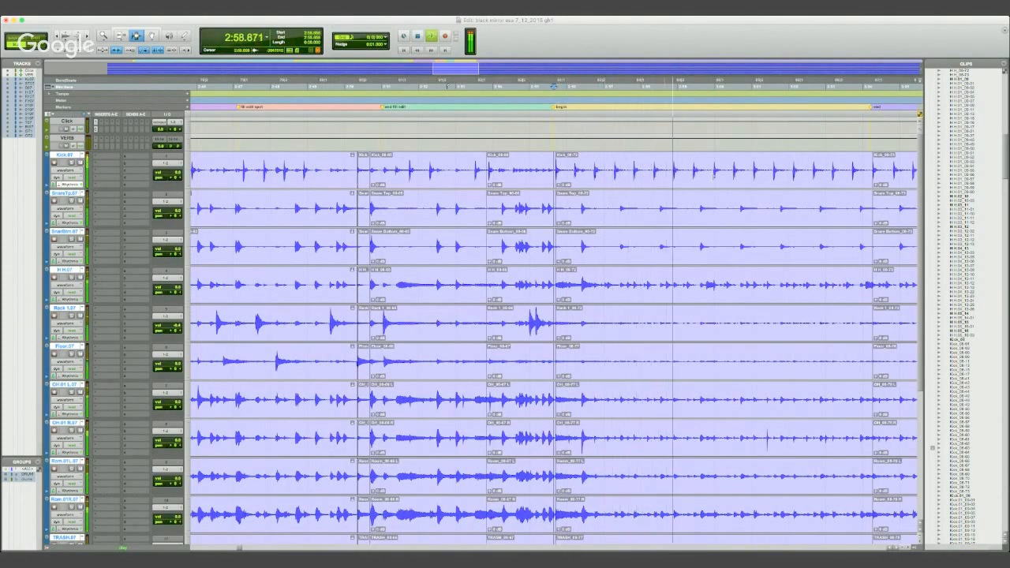
# - Split the clips on all drum tracks at the kick onset at 2:59.982, midway between the begin and end markers
pyautogui.click(714, 174)
pyautogui.press('space')
pyautogui.press('t')
pyautogui.press('t')
pyautogui.press('t')
pyautogui.press('t')
pyautogui.press('t')
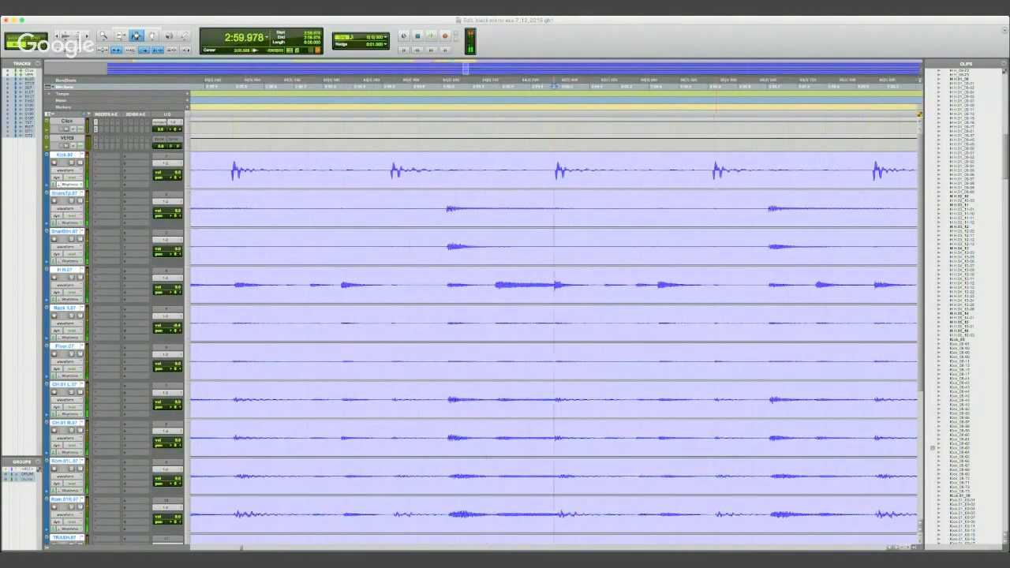
pyautogui.click(418, 282)
pyautogui.click(497, 281)
pyautogui.click(557, 86)
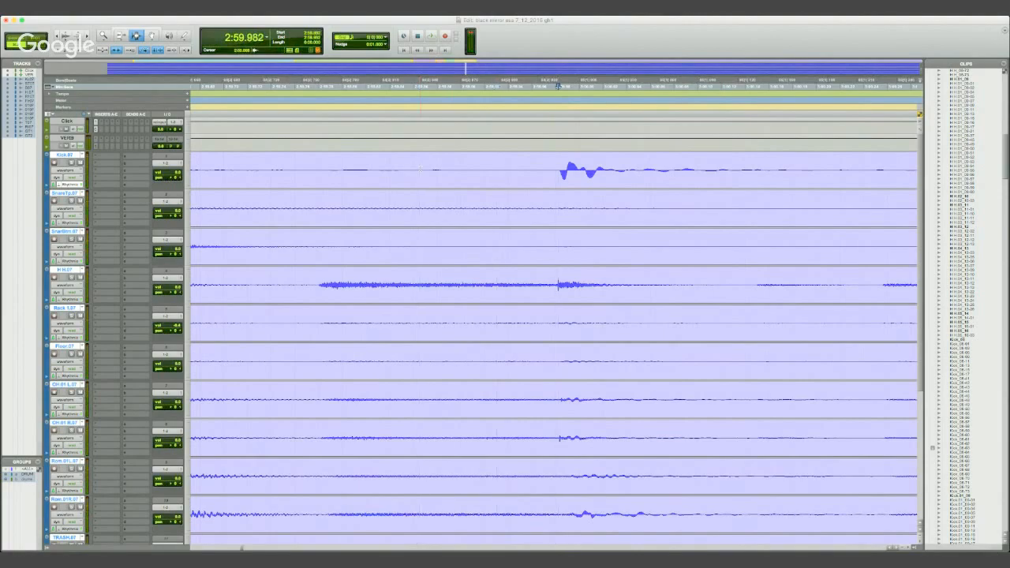
pyautogui.press('r')
pyautogui.press('r')
pyautogui.press('r')
pyautogui.press('r')
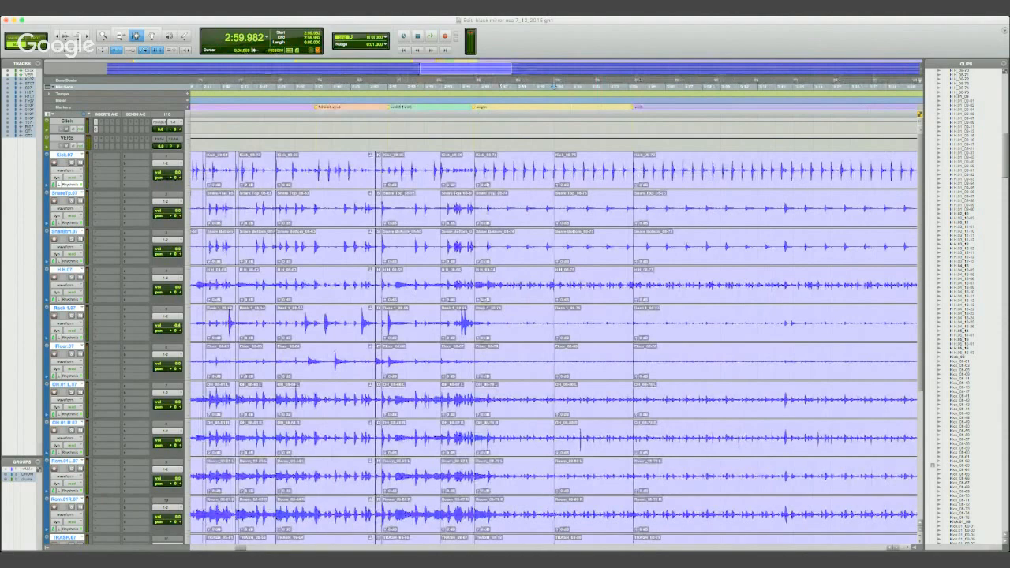
# - Play the drums from 2:59.982 to the end marker and locate the kick onset at the 3:04.266 join
pyautogui.press('space')
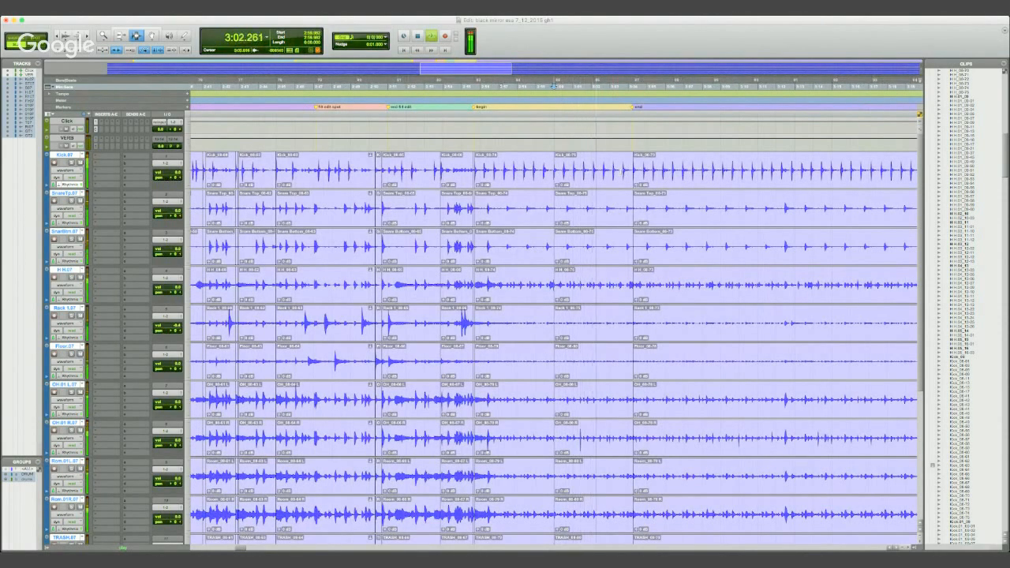
pyautogui.press('t')
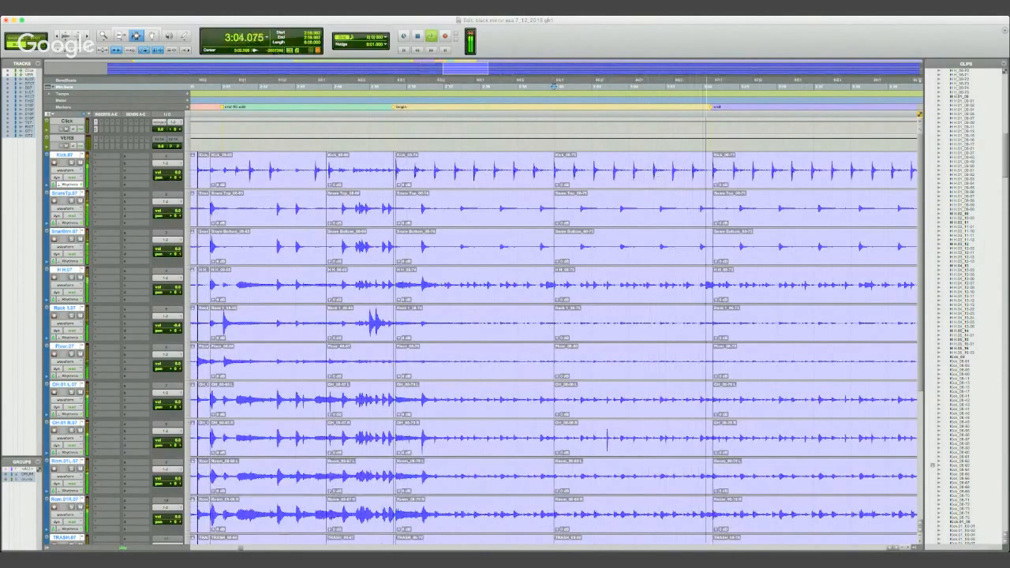
pyautogui.press('space')
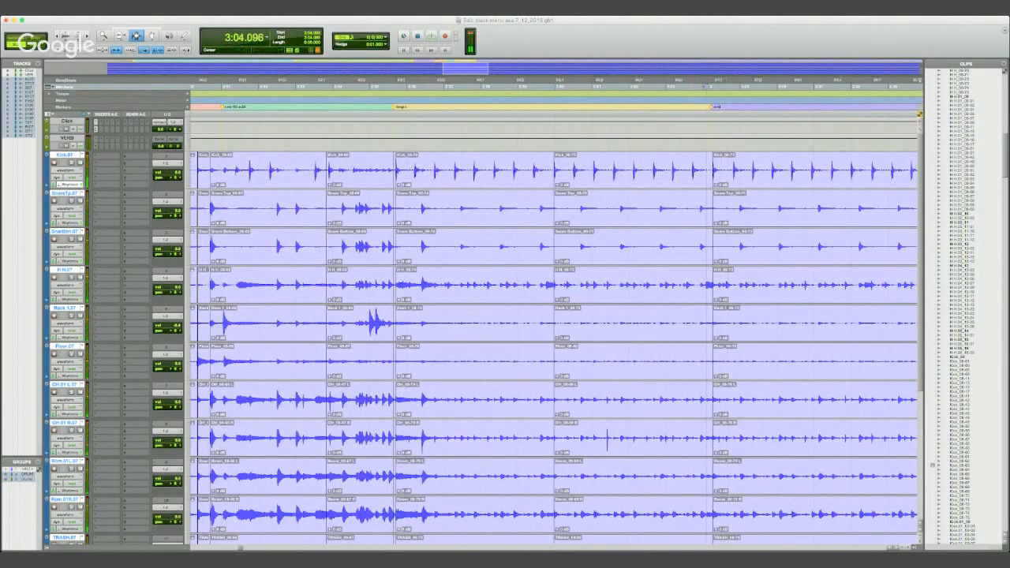
pyautogui.doubleClick(710, 172)
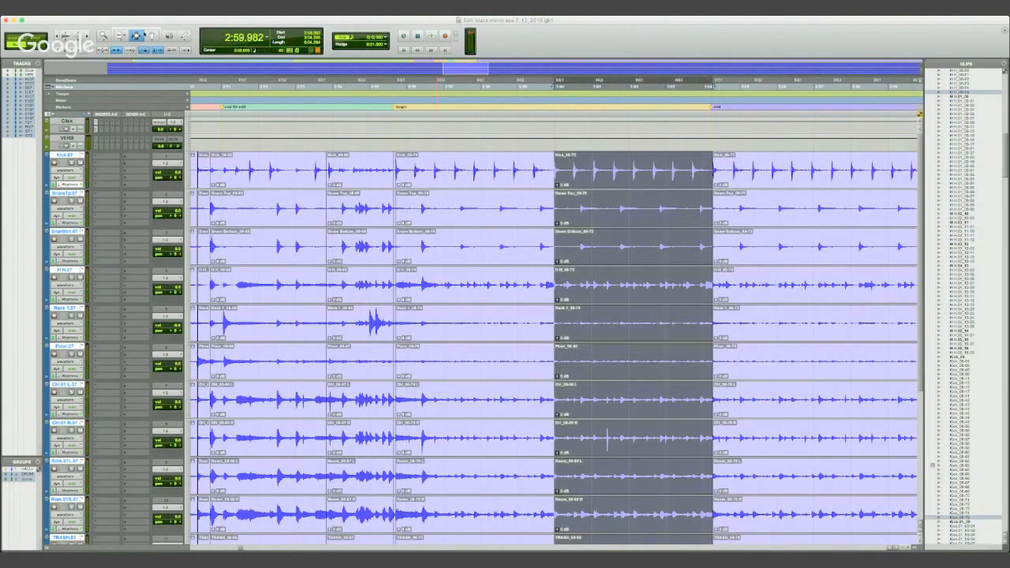
pyautogui.click(705, 175)
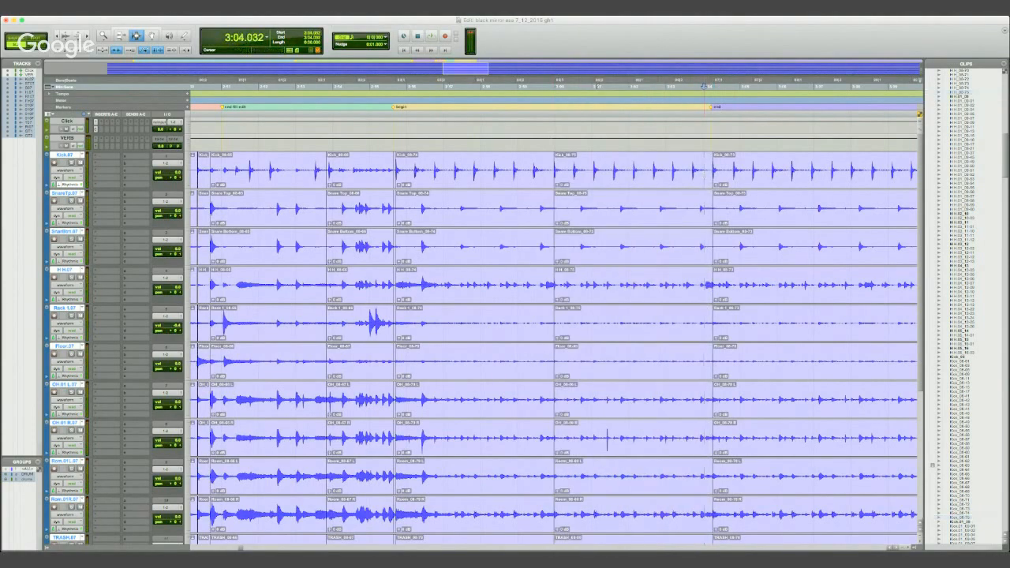
pyautogui.press('Tab')
pyautogui.press('Tab')
pyautogui.press('Tab')
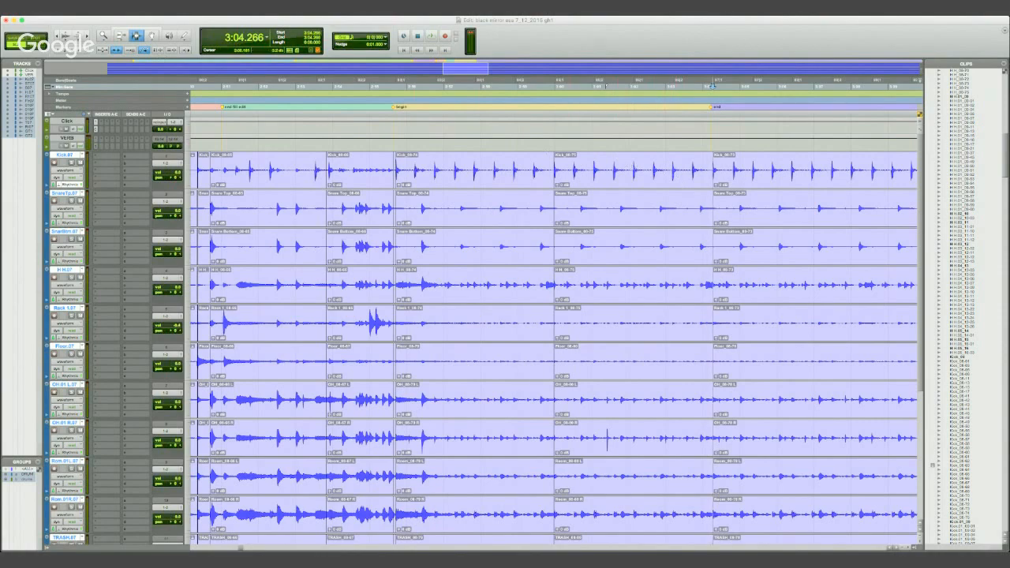
# - Show the alternate playlist lanes beneath the drum tracks
pyautogui.click(151, 38)
pyautogui.press('r')
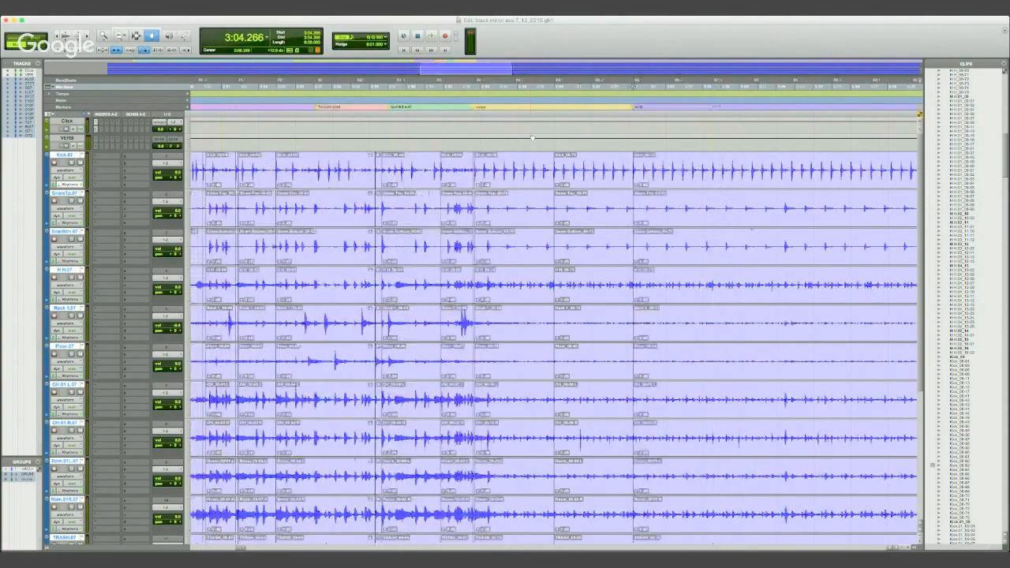
pyautogui.press('r')
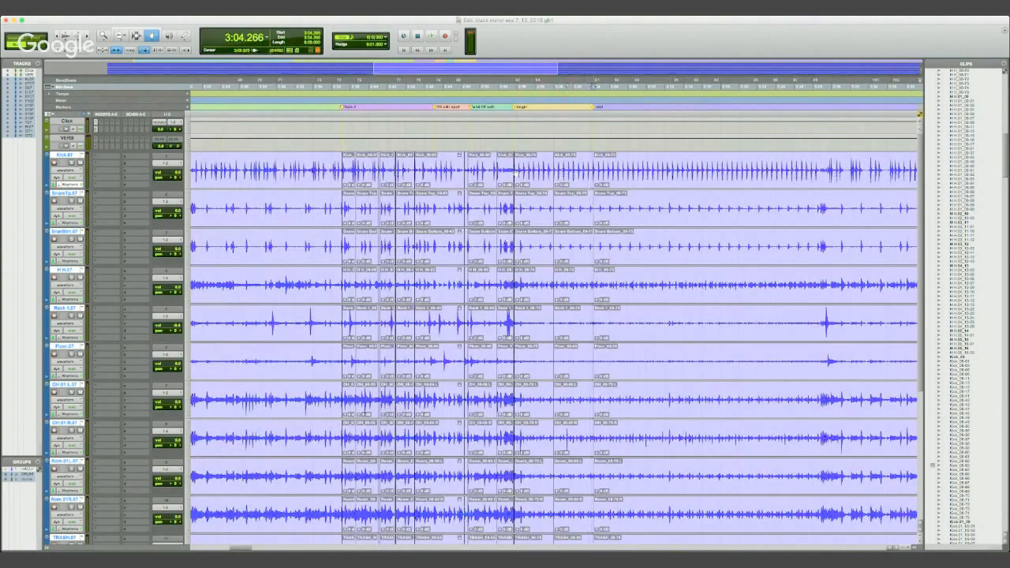
pyautogui.scroll(-5, 524, 175)
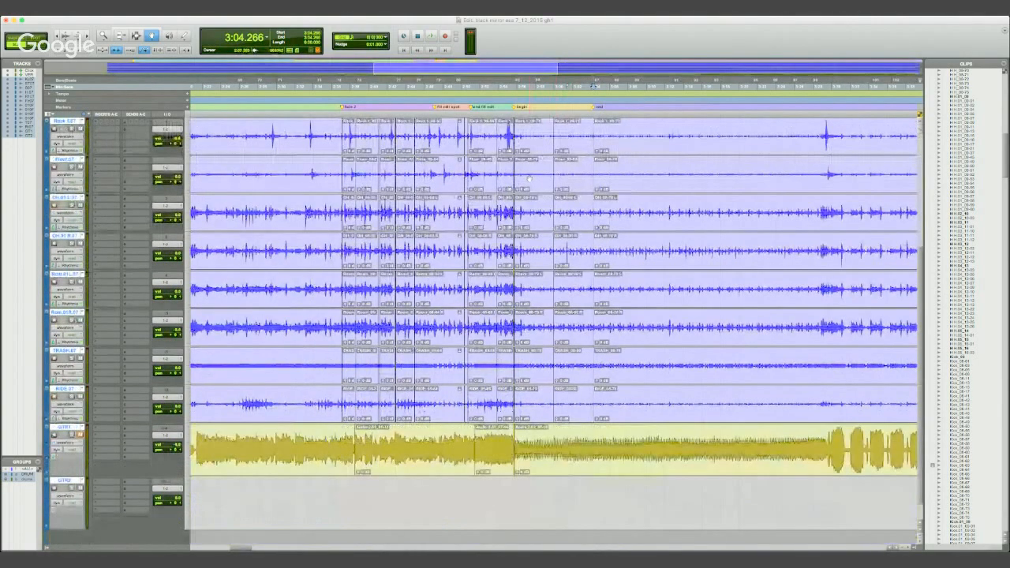
pyautogui.scroll(5, 528, 179)
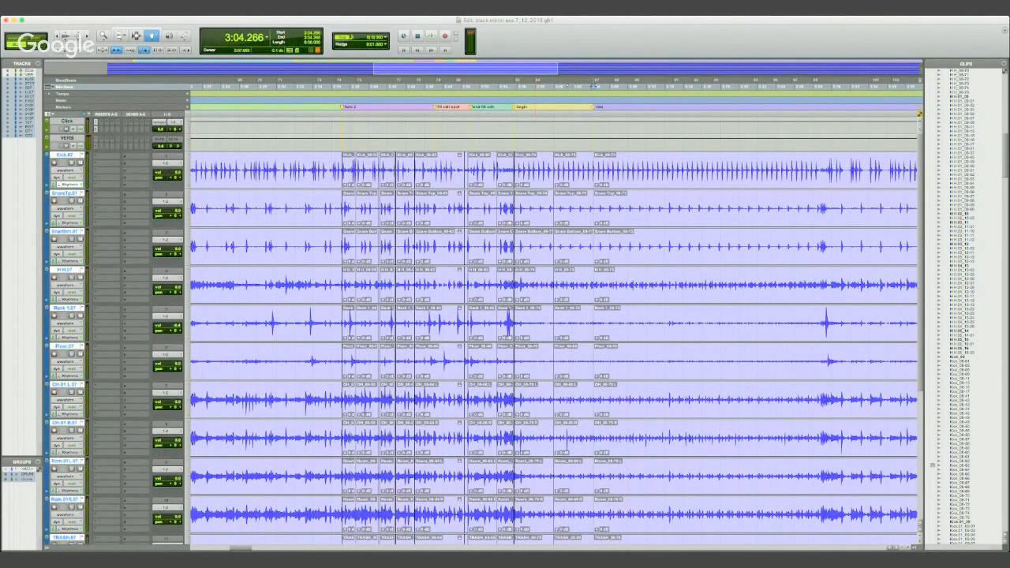
pyautogui.click(96, 154)
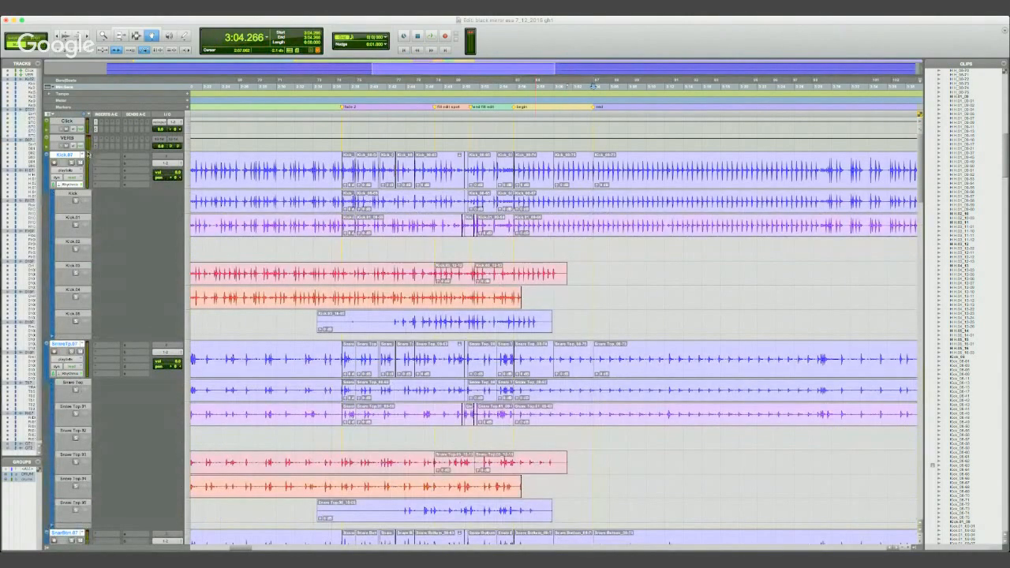
# - Copy the drum clips between 2:59.982 and the end marker straight down into the empty .02 playlist lanes
pyautogui.press('super+bracketright')
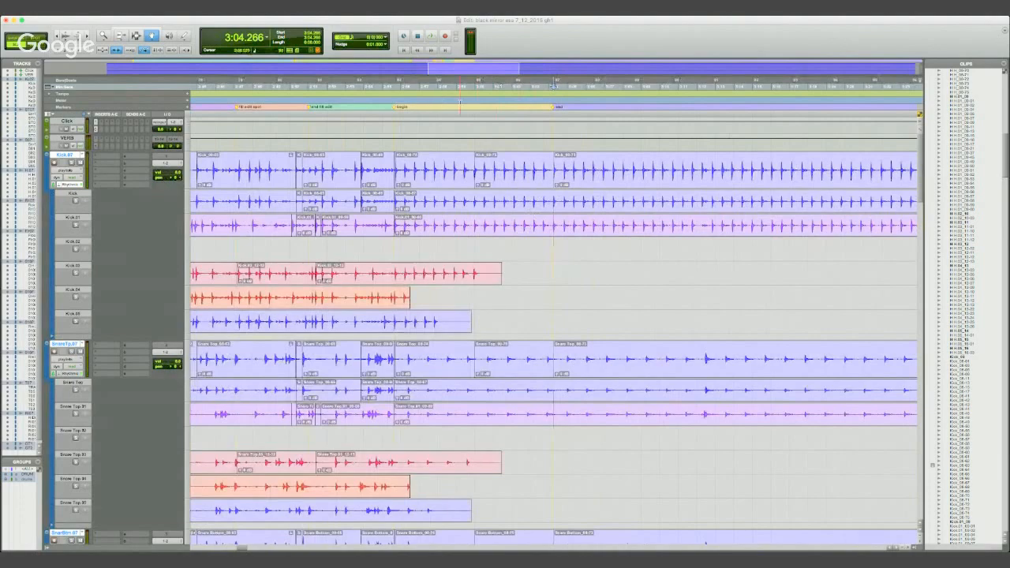
pyautogui.click(466, 132)
pyautogui.click(511, 165)
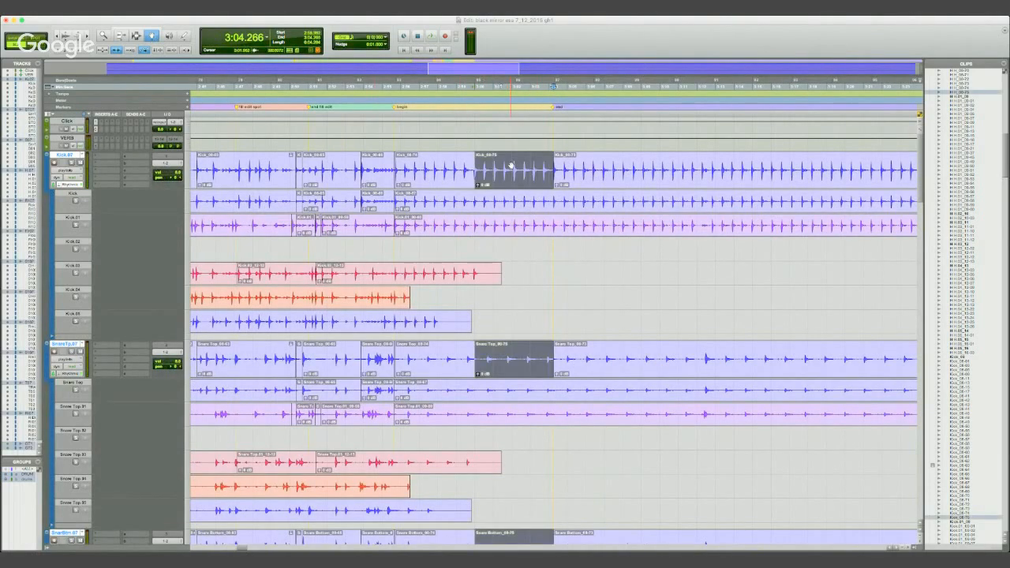
pyautogui.moveTo(512, 177); pyautogui.dragTo(503, 240)
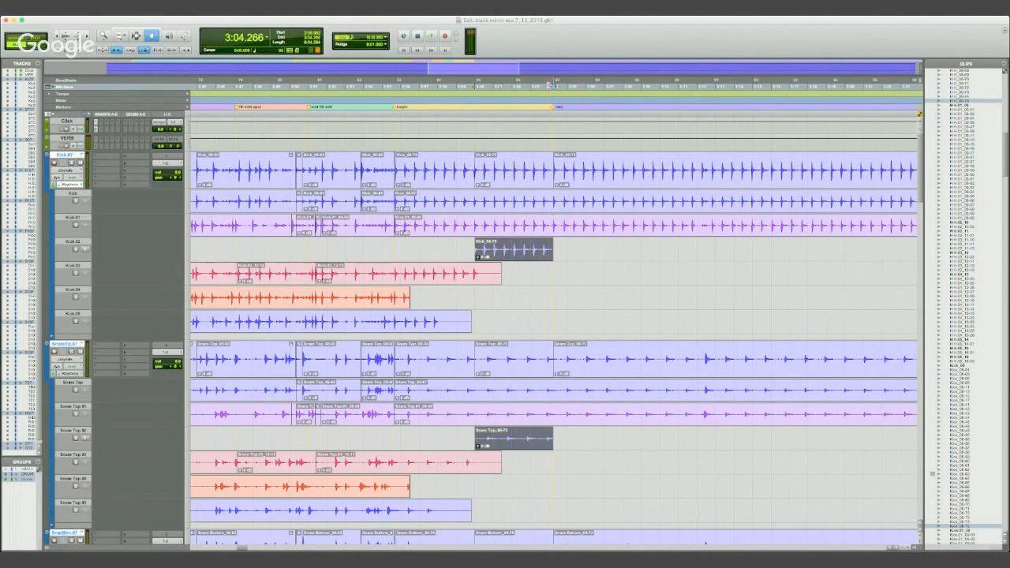
pyautogui.moveTo(550, 85); pyautogui.dragTo(565, 102)
pyautogui.click(528, 251)
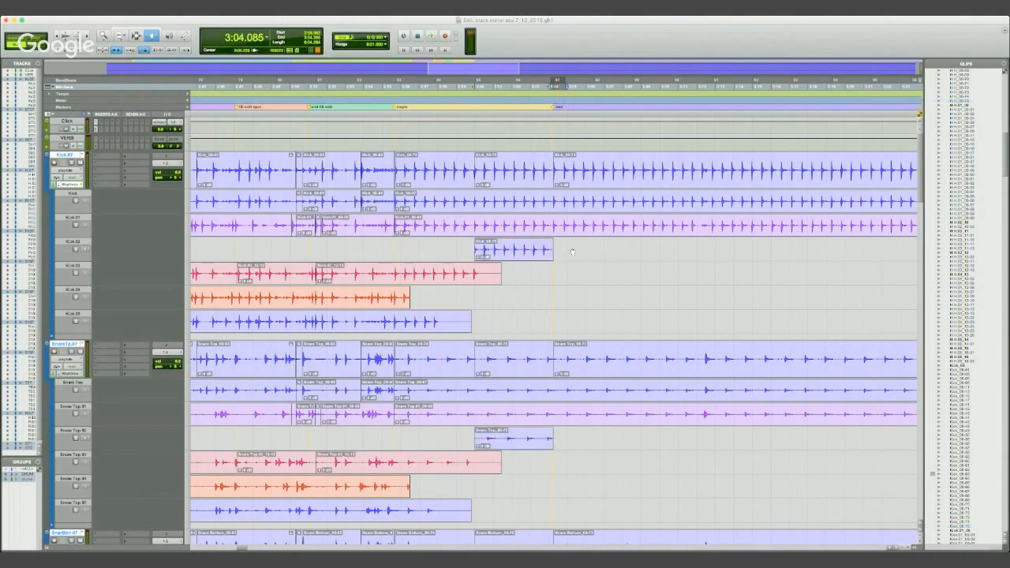
pyautogui.click(525, 251)
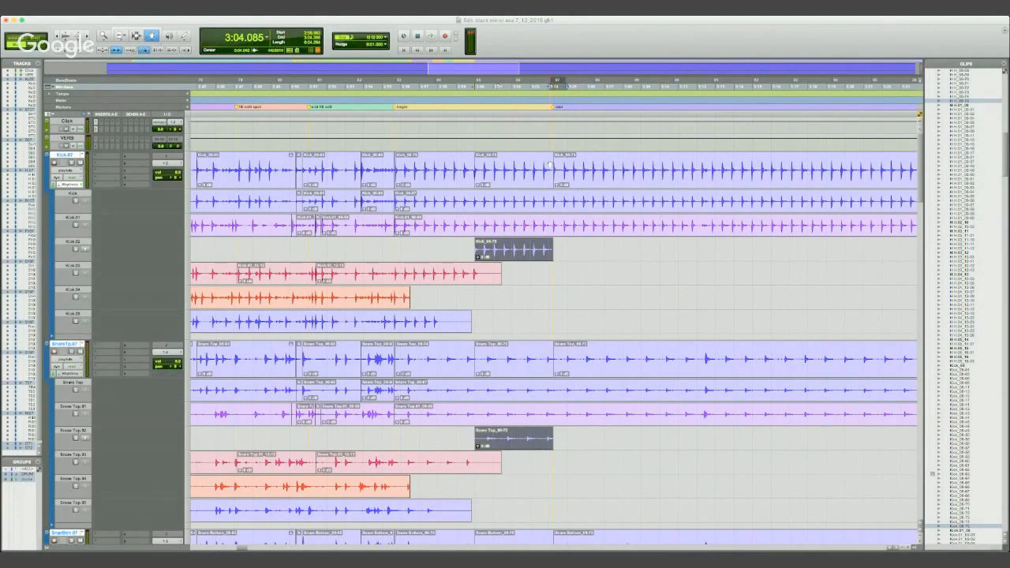
# - Move the copied drum clips in the .02 lanes so they start at the 3:04.266 join beside the end marker
pyautogui.press('F7')
pyautogui.click(550, 170)
pyautogui.press('t')
pyautogui.press('t')
pyautogui.press('t')
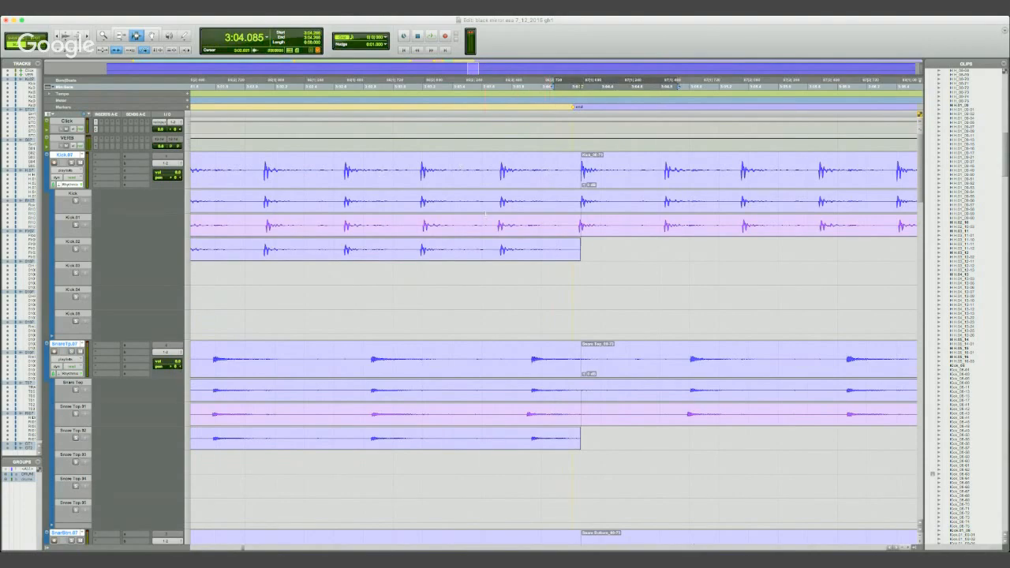
pyautogui.press('r')
pyautogui.press('r')
pyautogui.press('r')
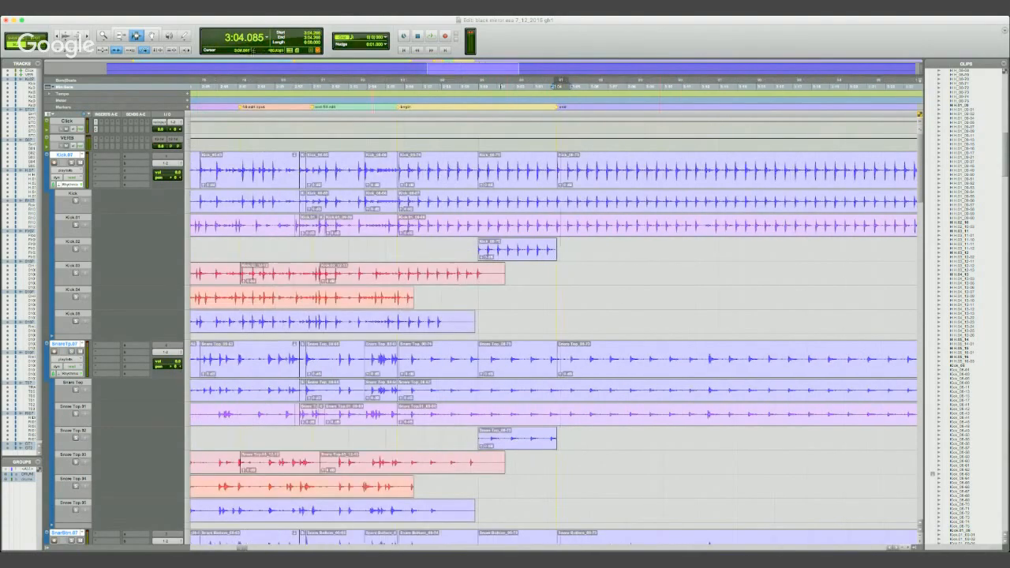
pyautogui.click(153, 36)
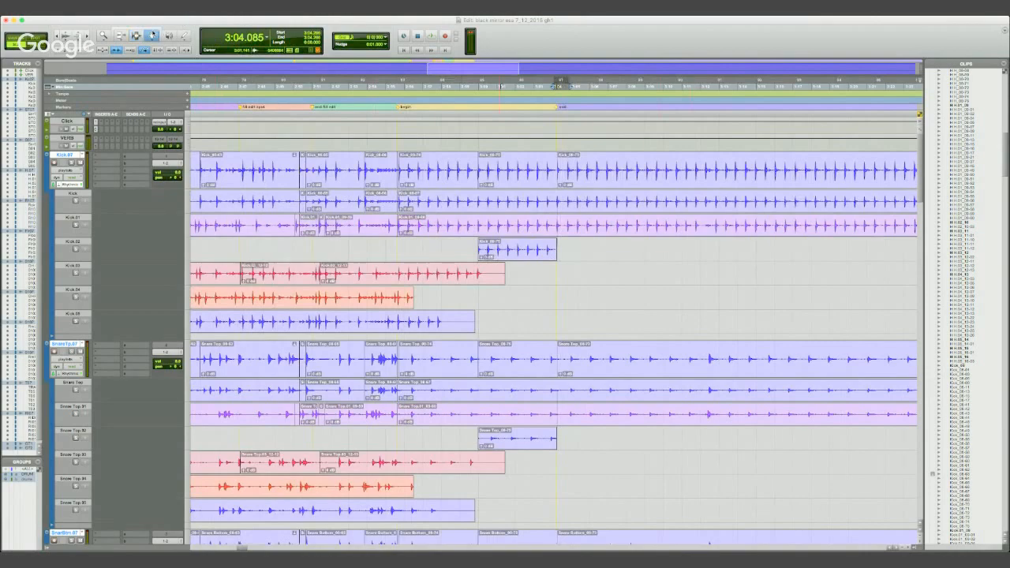
pyautogui.click(533, 249)
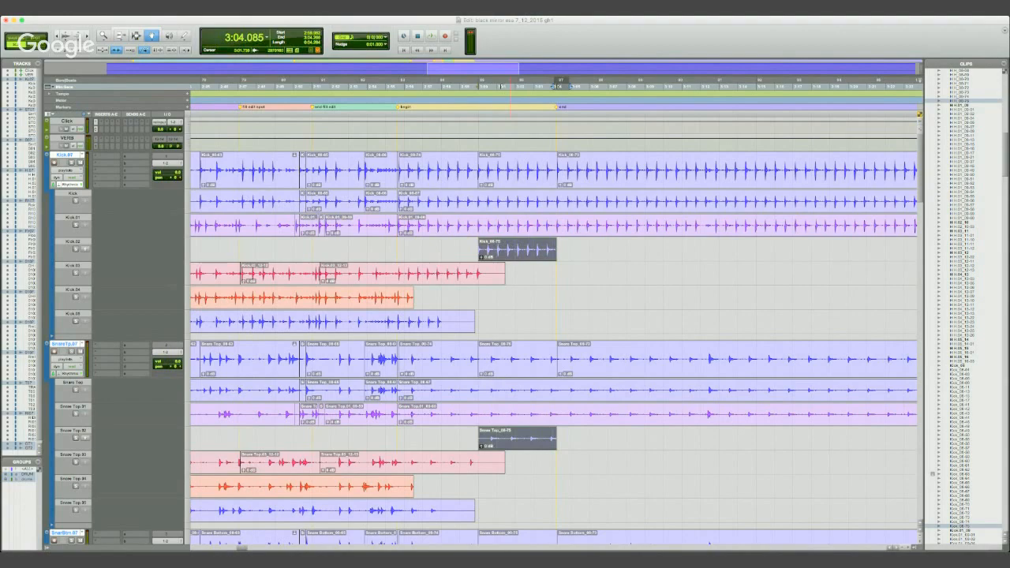
pyautogui.press('super+Tab')
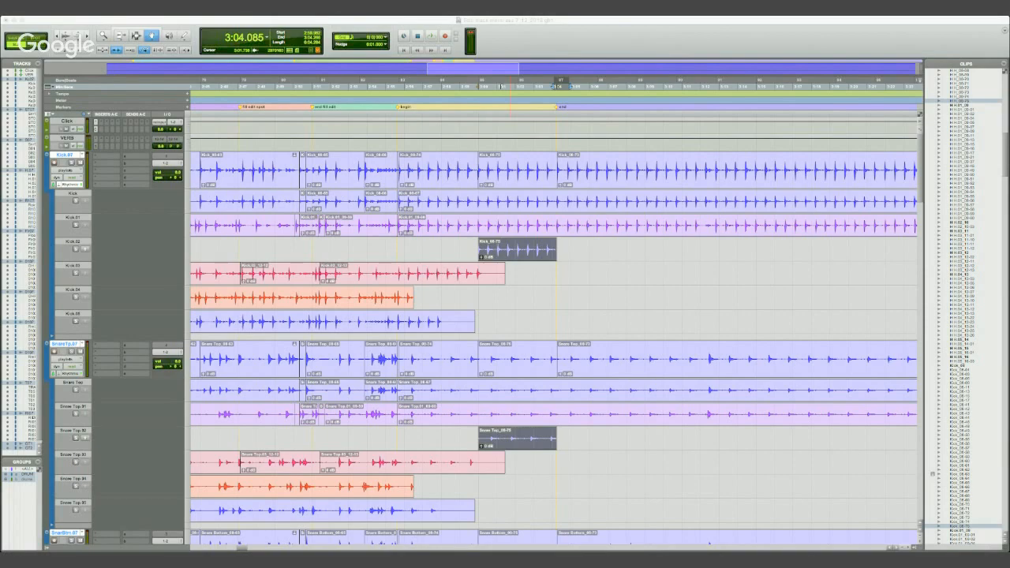
pyautogui.press('Return')
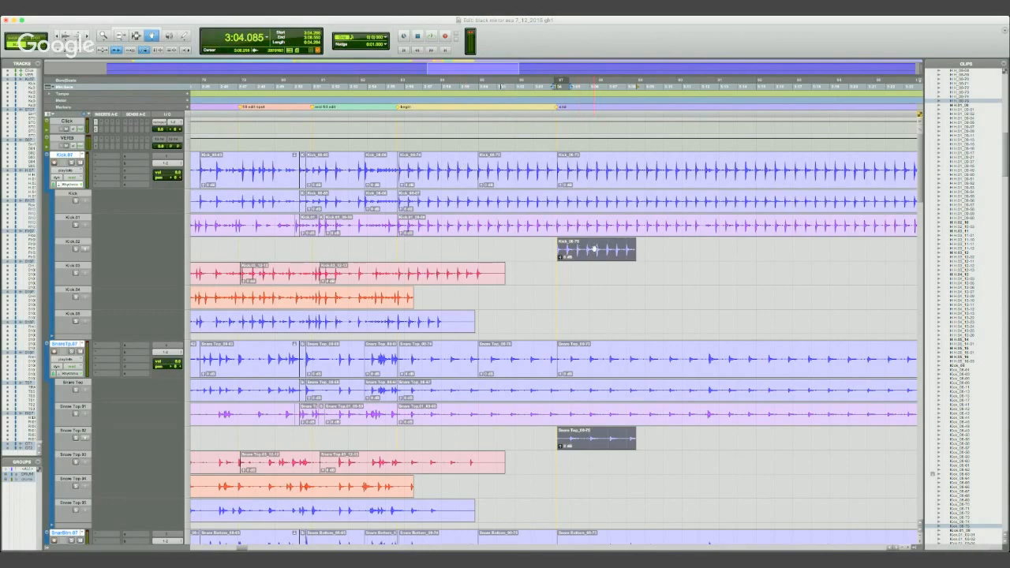
# - Move the copied clips from the .02 lanes straight up into the main drum playlists, keeping their start at the end marker
pyautogui.press('super+bracketright')
pyautogui.press('super+bracketright')
pyautogui.press('super+bracketright')
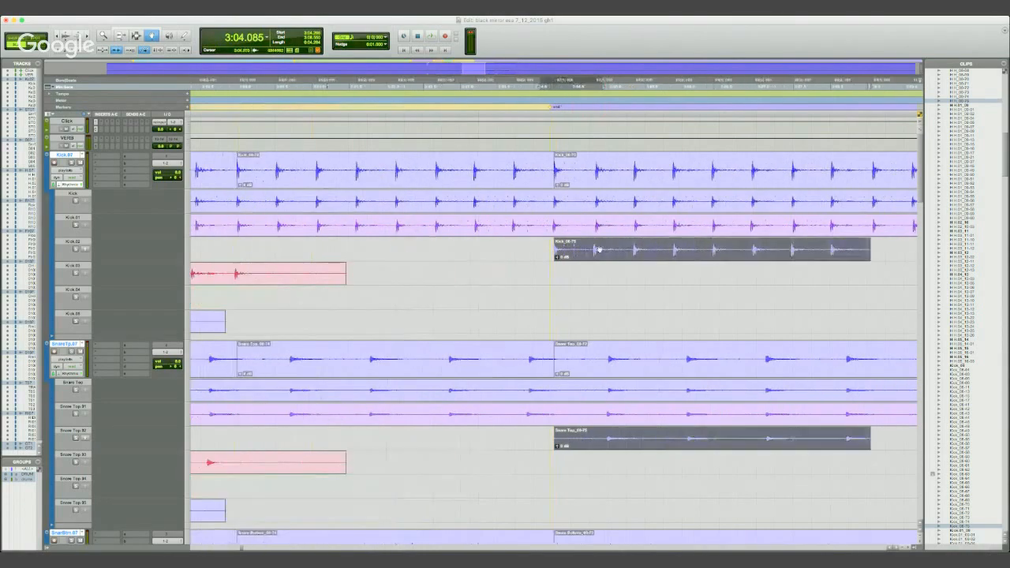
pyautogui.press('super+bracketleft')
pyautogui.press('super+bracketleft')
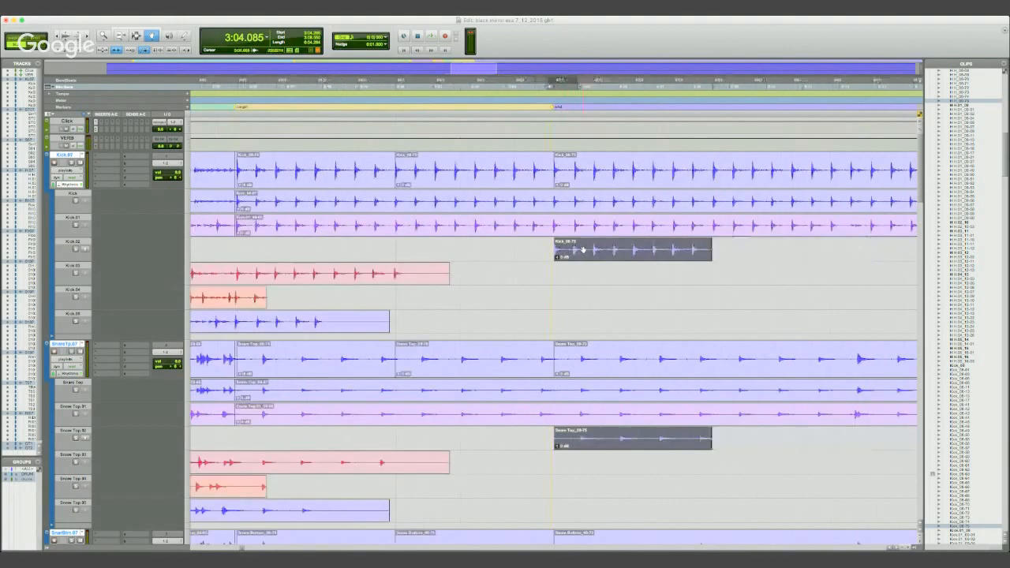
pyautogui.click(580, 186)
pyautogui.moveTo(580, 187); pyautogui.dragTo(580, 187)
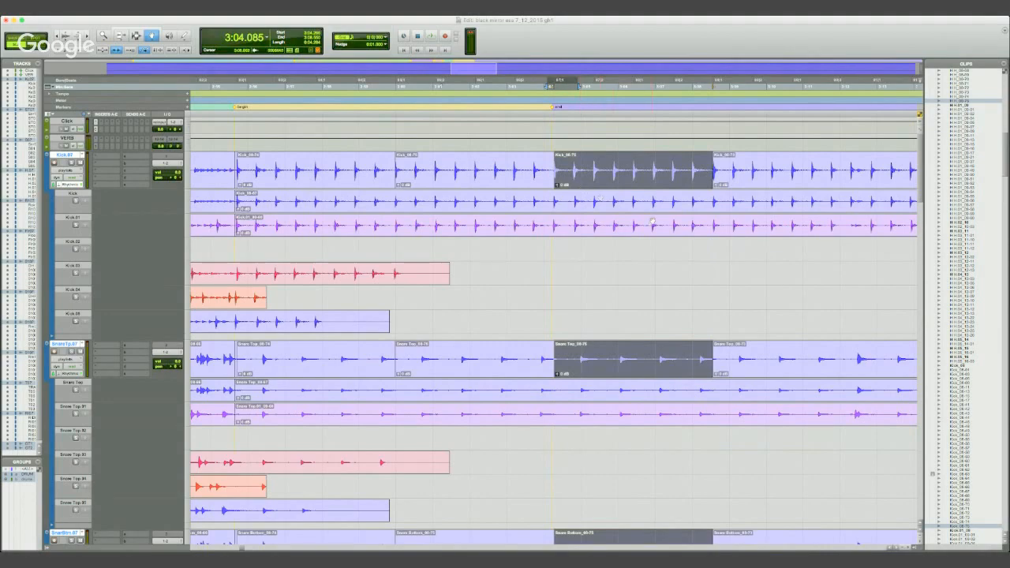
# - Play the drums from 2:55.232 across the end-marker join and through the copied section
pyautogui.press('F7')
pyautogui.click(224, 86)
pyautogui.press('space')
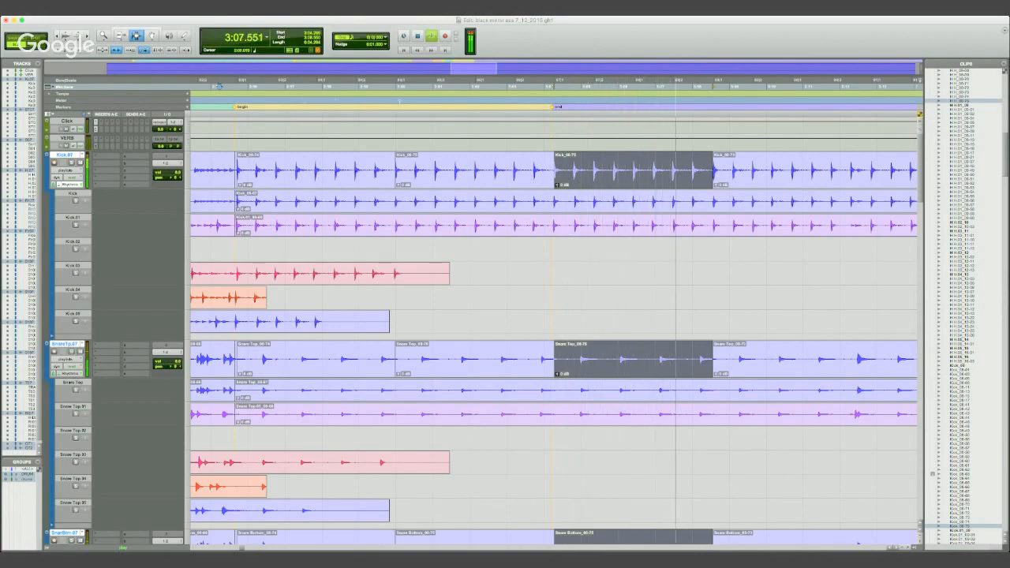
pyautogui.press('space')
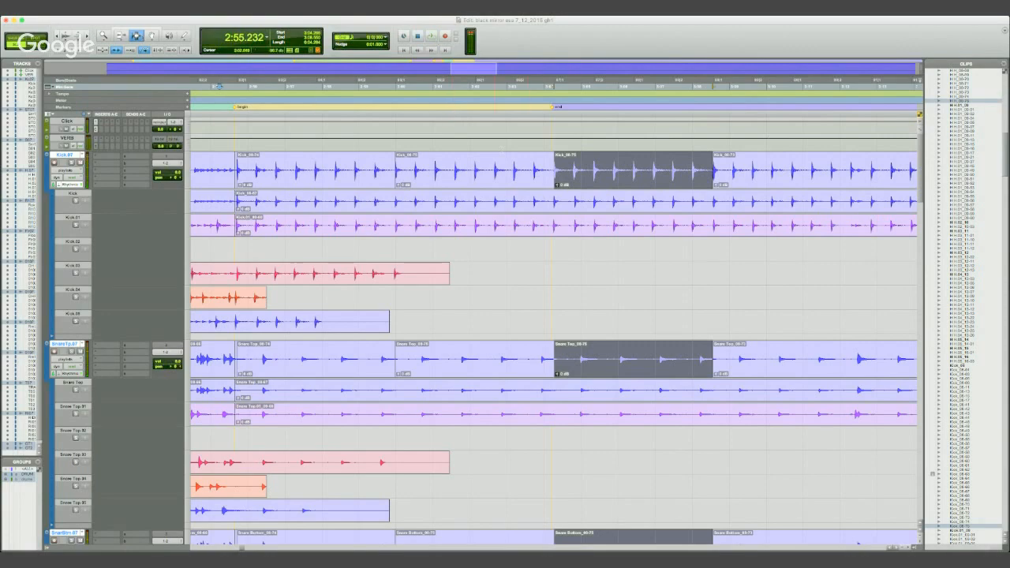
# - Crossfade the 3:04.266 join on all drum tracks just before the kick hit
pyautogui.click(556, 174)
pyautogui.press('t')
pyautogui.press('t')
pyautogui.press('t')
pyautogui.press('t')
pyautogui.press('t')
pyautogui.press('t')
pyautogui.press('t')
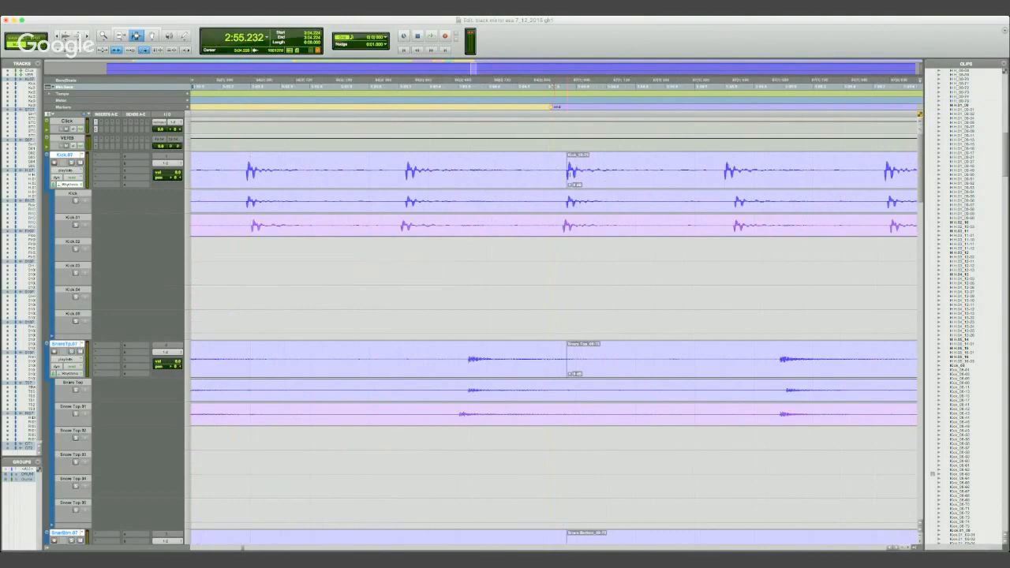
pyautogui.moveTo(746, 171); pyautogui.dragTo(758, 171)
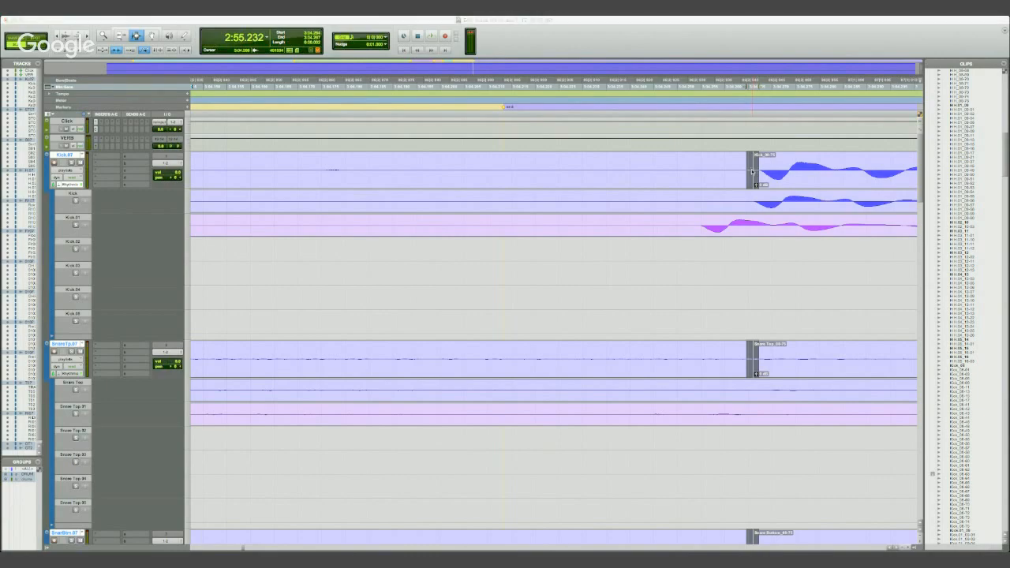
pyautogui.press('Return')
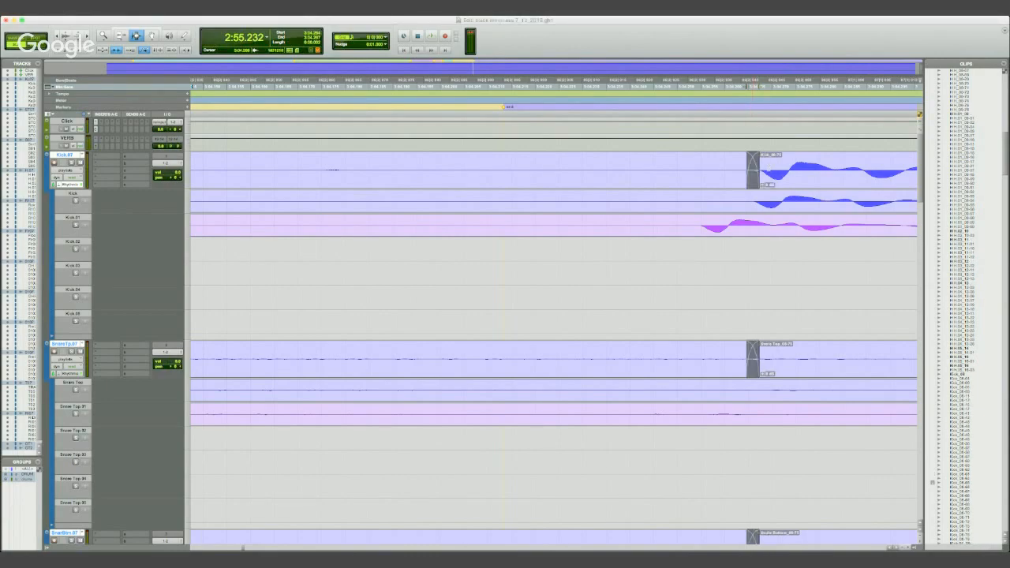
# - Try a crossfade on all drum tracks at the join where the copied section ends, and undo it
pyautogui.press('r')
pyautogui.press('r')
pyautogui.press('r')
pyautogui.press('r')
pyautogui.press('r')
pyautogui.press('r')
pyautogui.press('r')
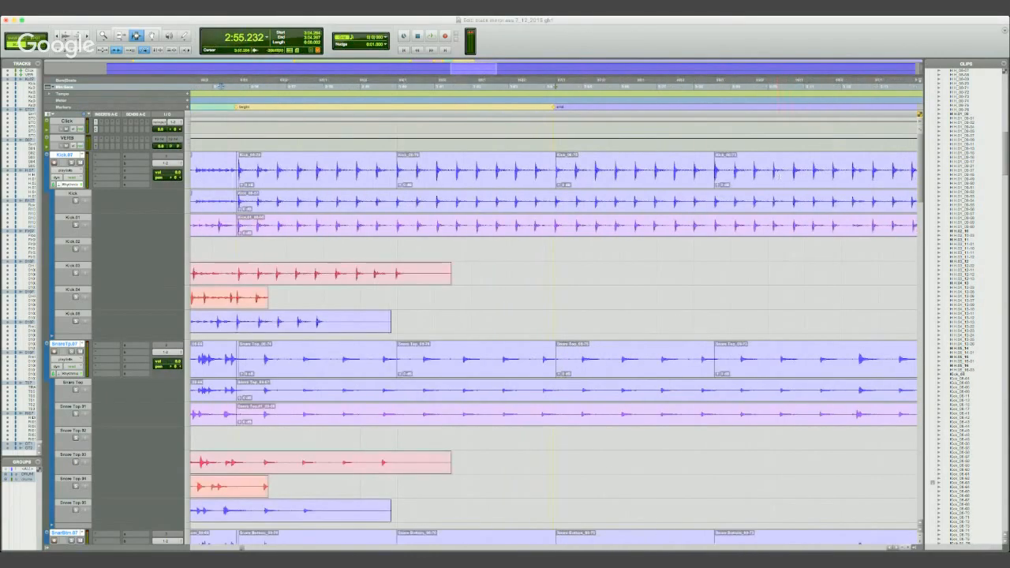
pyautogui.press('t')
pyautogui.press('t')
pyautogui.press('t')
pyautogui.press('t')
pyautogui.press('t')
pyautogui.press('t')
pyautogui.press('t')
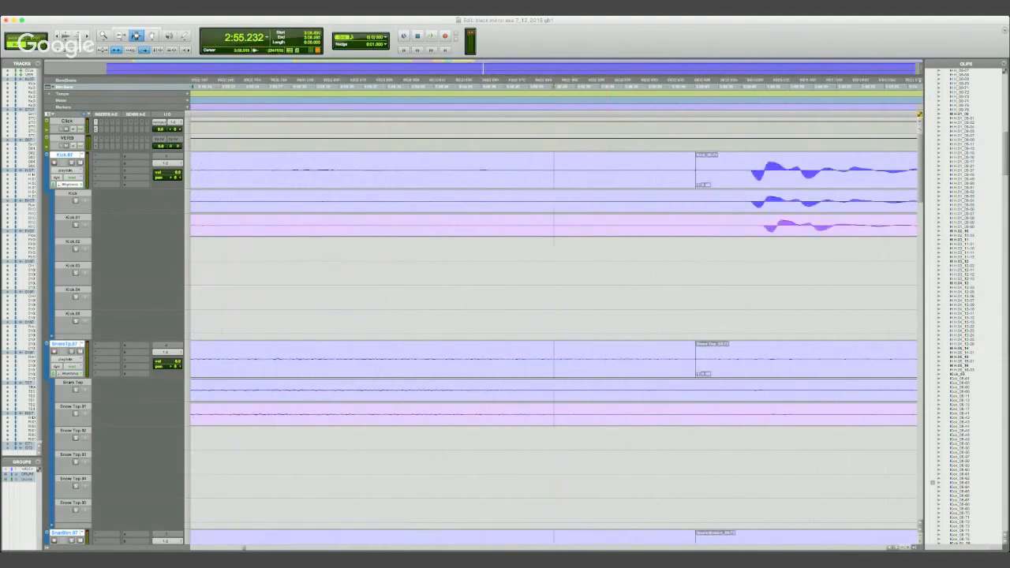
pyautogui.moveTo(683, 162); pyautogui.dragTo(707, 162)
pyautogui.press('super+f')
pyautogui.press('Return')
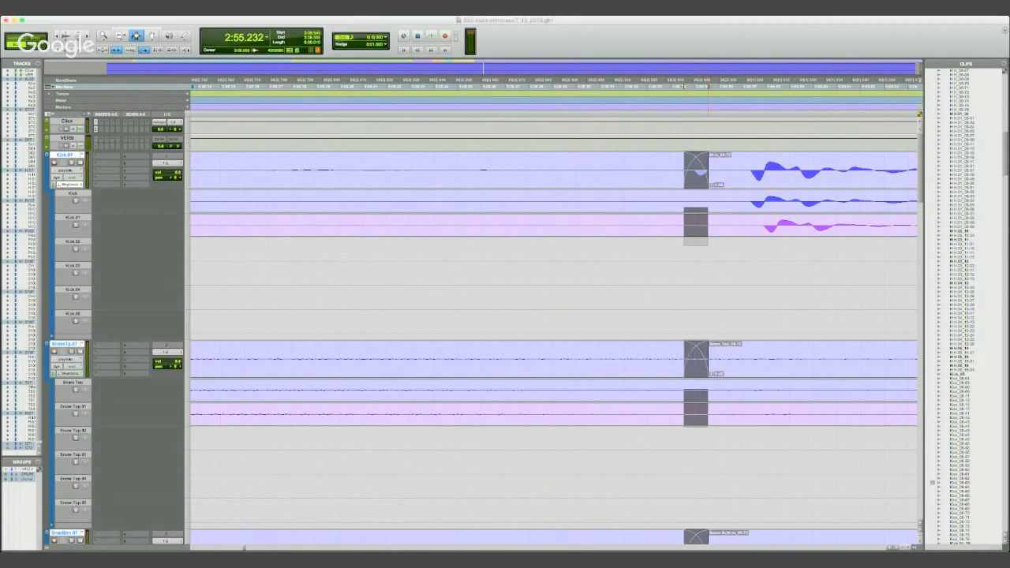
pyautogui.press('r')
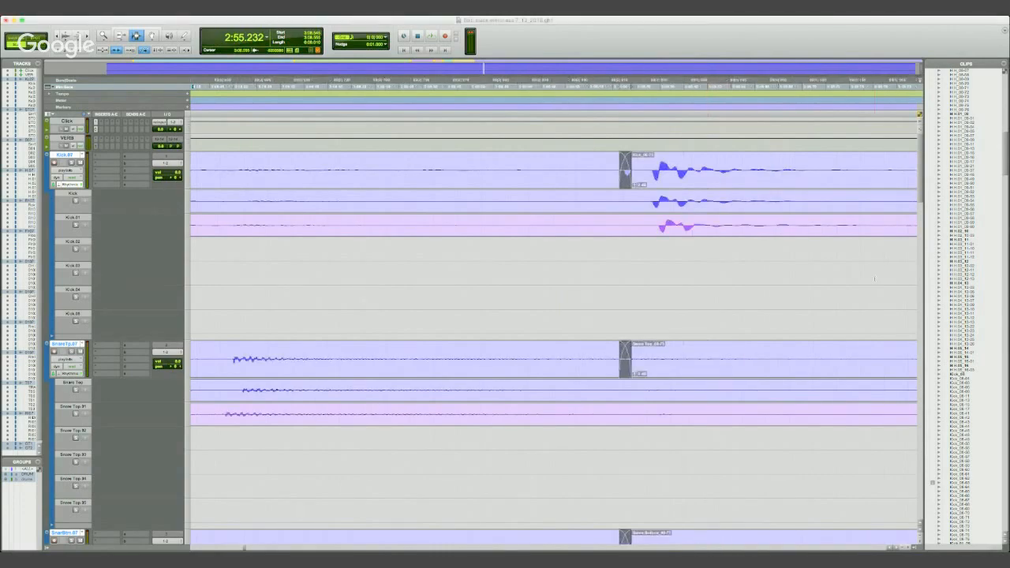
pyautogui.press('super+z')
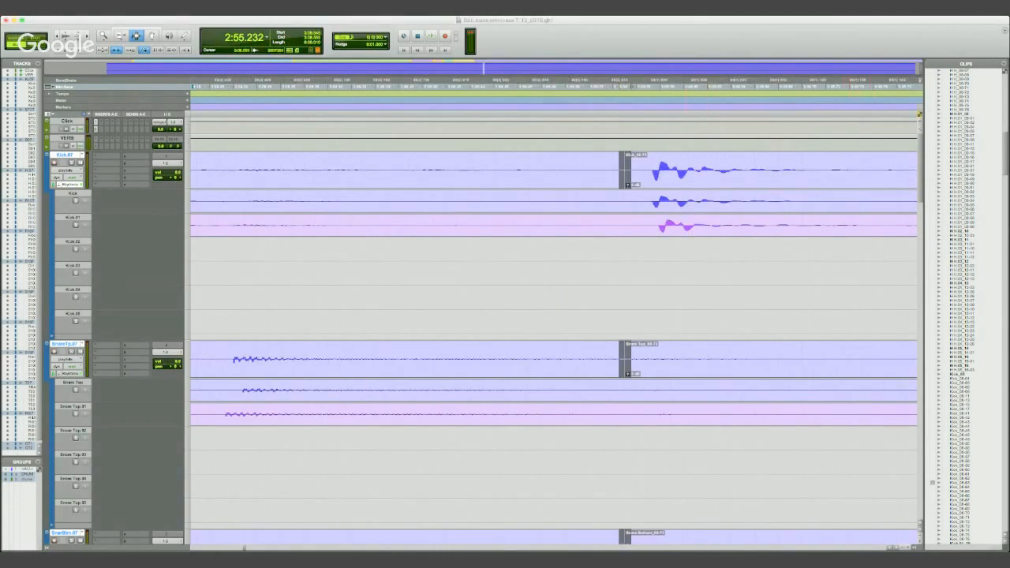
# - Trim the start of the clips following the copied section slightly earlier on all drum tracks, further ahead of the kick hit
pyautogui.click(613, 171)
pyautogui.moveTo(619, 172); pyautogui.dragTo(633, 172)
pyautogui.press('t')
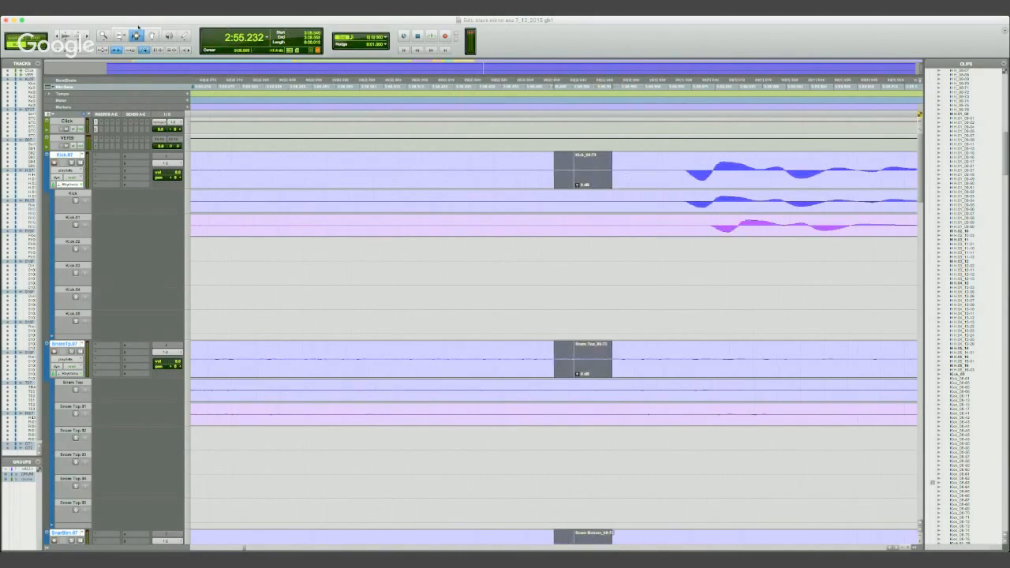
pyautogui.press('F6')
pyautogui.moveTo(578, 174); pyautogui.dragTo(572, 177)
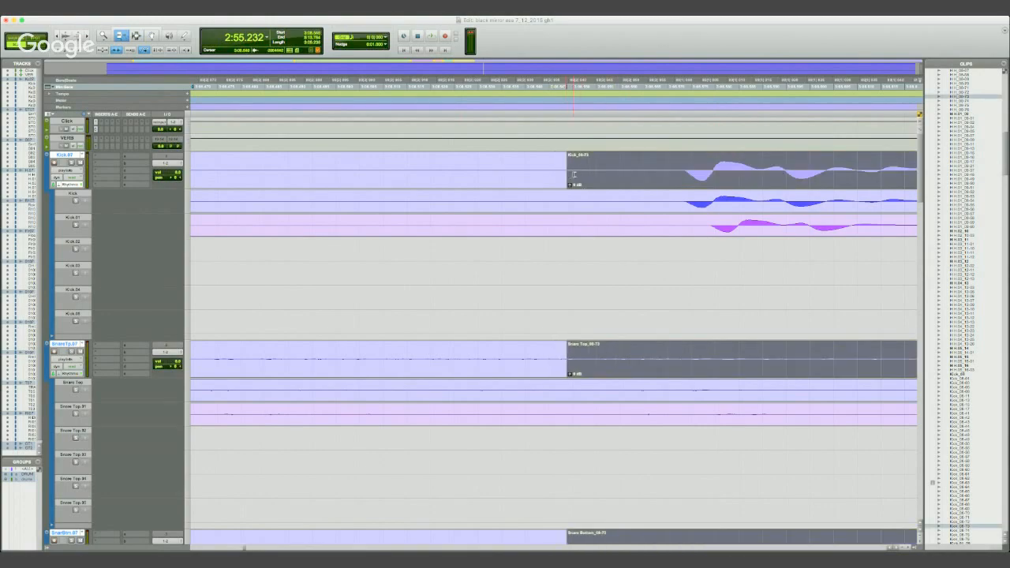
# - Crossfade the trimmed join at the end of the copied section on all drum tracks, keeping the fade before the kick hit
pyautogui.click(136, 36)
pyautogui.moveTo(551, 166); pyautogui.dragTo(579, 166)
pyautogui.press('super+f')
pyautogui.press('Return')
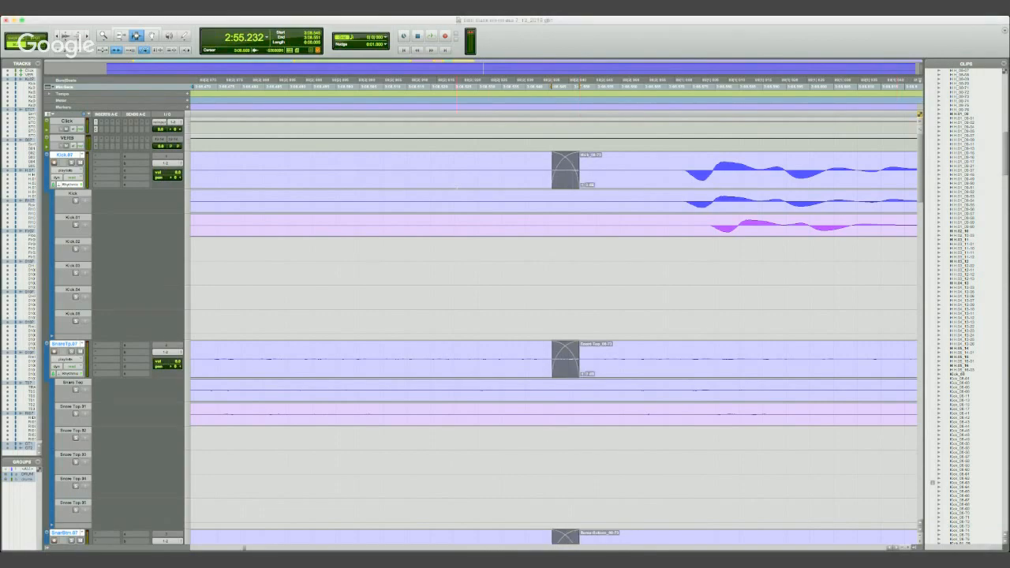
# - Play the drums briefly from 3:08.528, just ahead of the new crossfade at the end of the copied section
pyautogui.click(471, 85)
pyautogui.press('r')
pyautogui.press('r')
pyautogui.press('r')
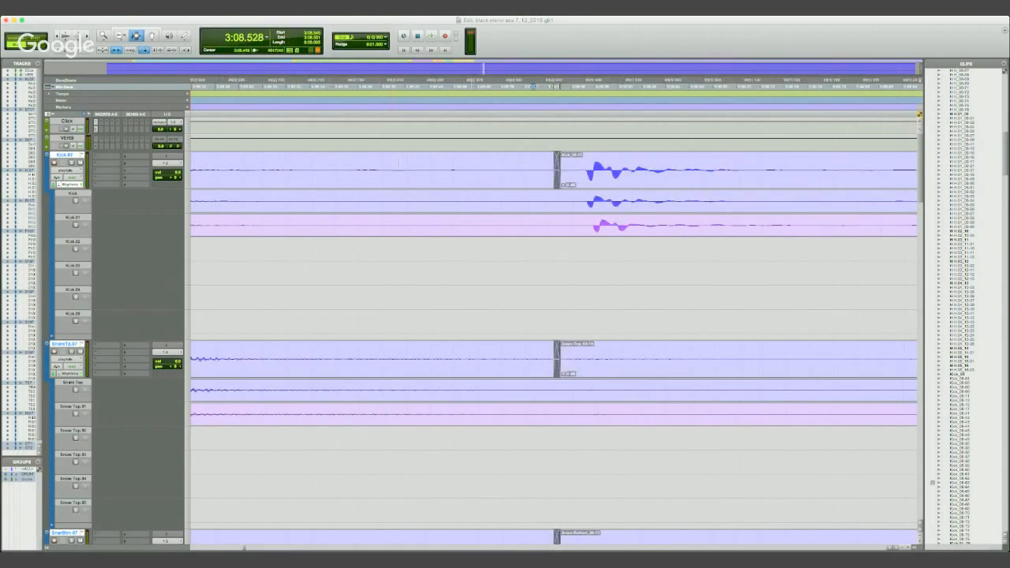
pyautogui.press('r')
pyautogui.press('r')
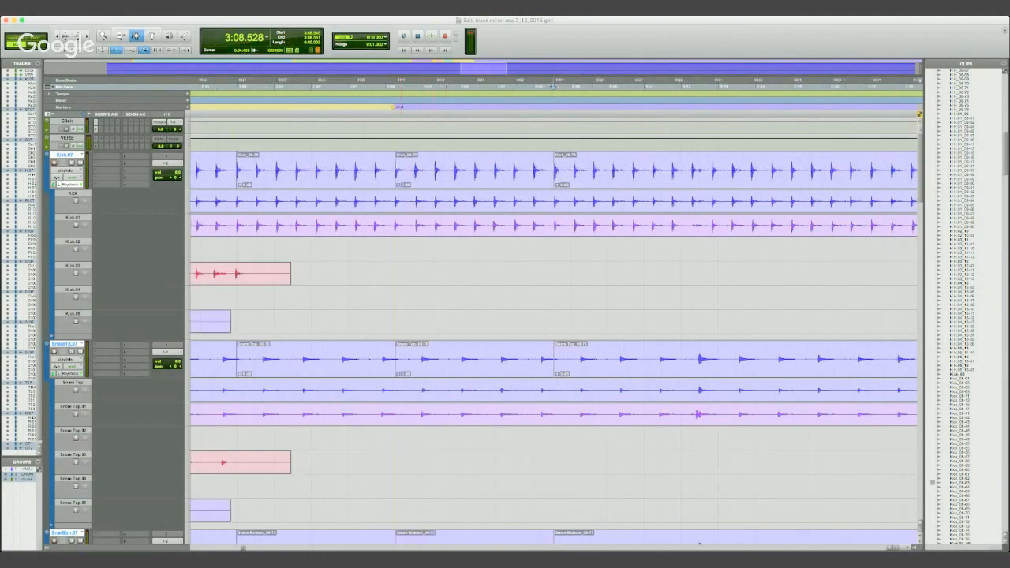
pyautogui.press('space')
# - Play the drums from just before the end marker into the copied section
pyautogui.press('space')
pyautogui.click(354, 165)
pyautogui.click(377, 87)
pyautogui.press('space')
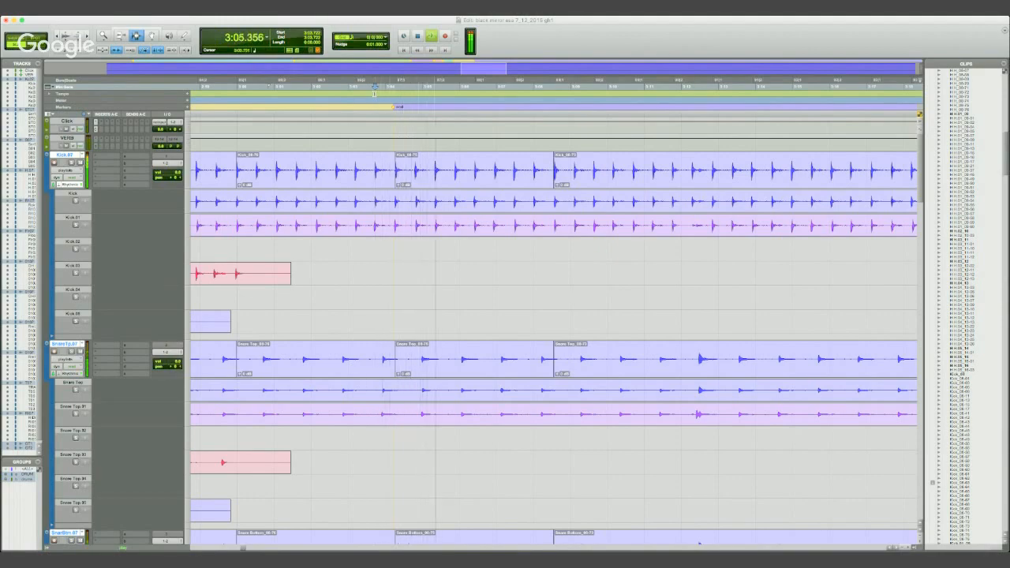
pyautogui.press('space')
# - Play the drums from 2:59.744 through the end-marker join and the copied section, and show a wider stretch of the song
pyautogui.click(229, 87)
pyautogui.press('space')
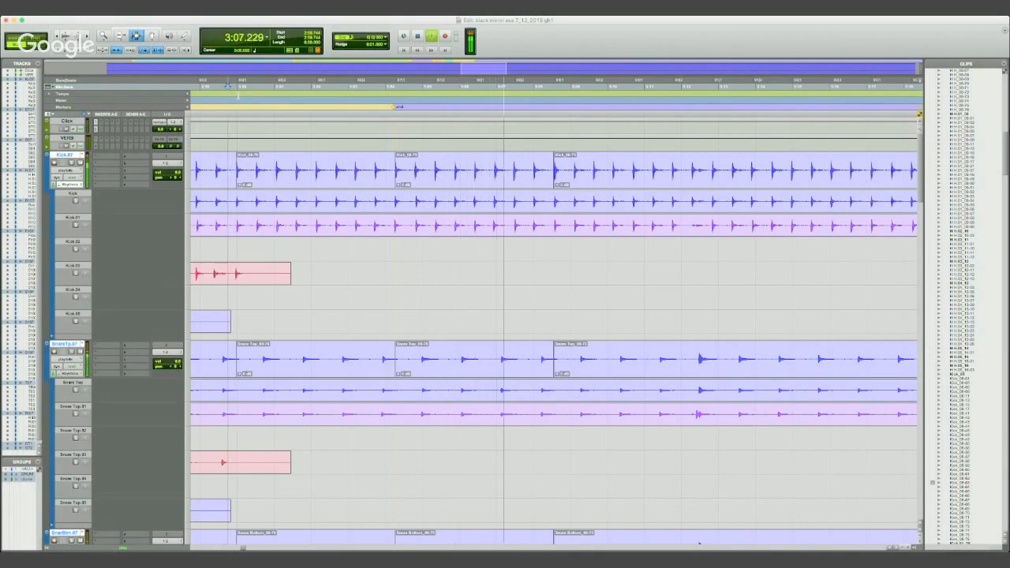
pyautogui.press('space')
pyautogui.press('r')
pyautogui.press('r')
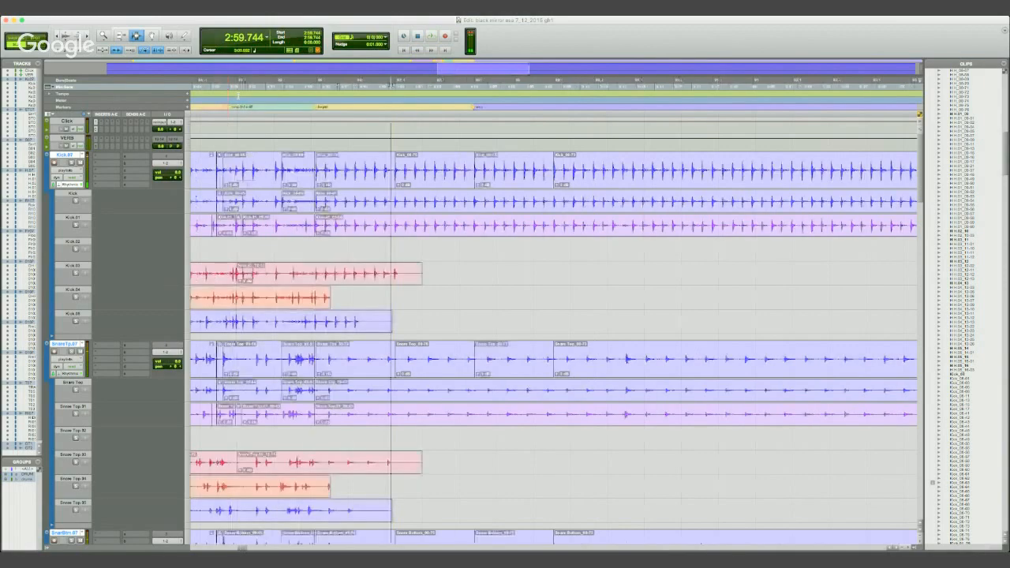
pyautogui.press('r')
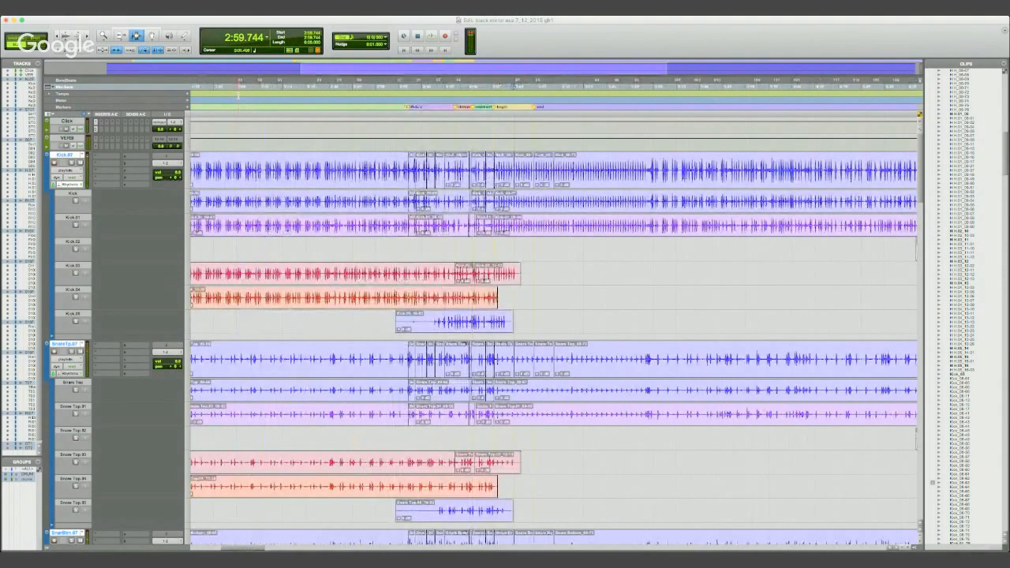